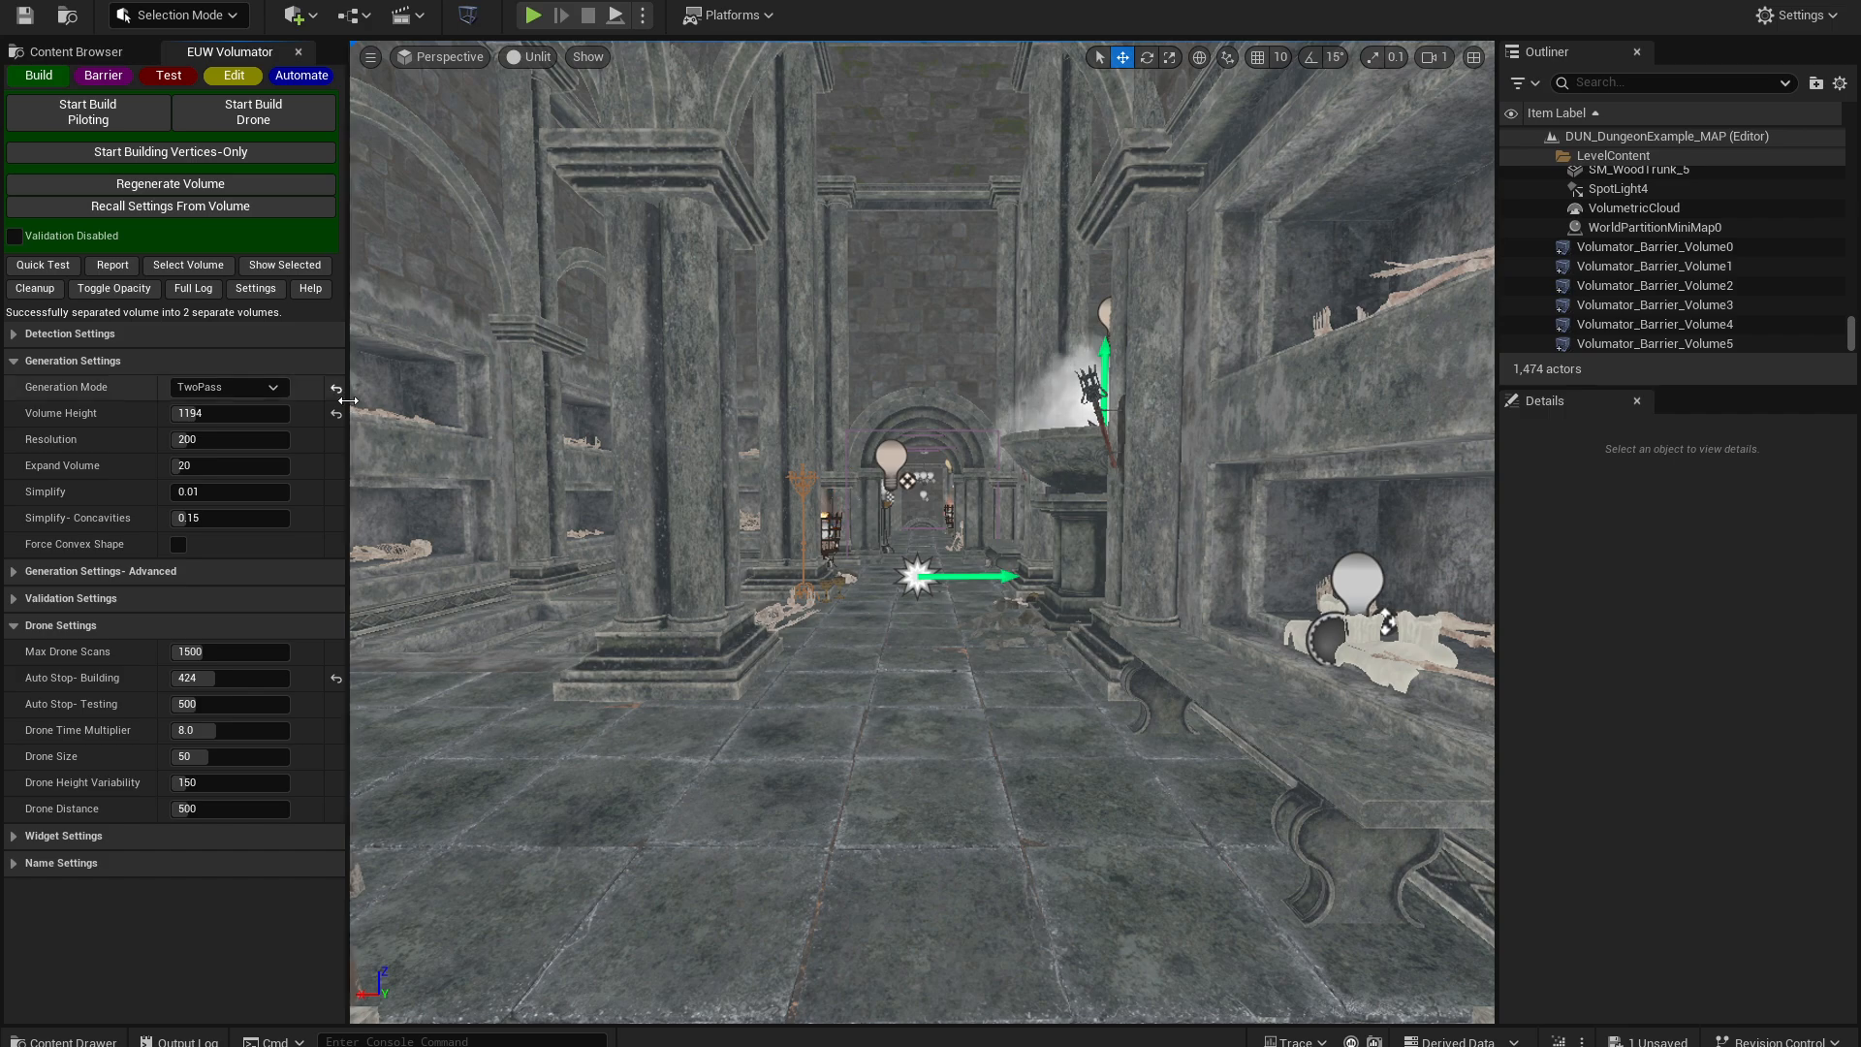
- Reset the generation mode to Perimeter, keeping the volume-building tools at hand
{"action": "left_click", "coordinate": [336, 388]}
{"action": "right_click_drag", "start_coordinate": [577, 561], "coordinate": [573, 542]}
{"action": "left_click", "coordinate": [235, 76]}
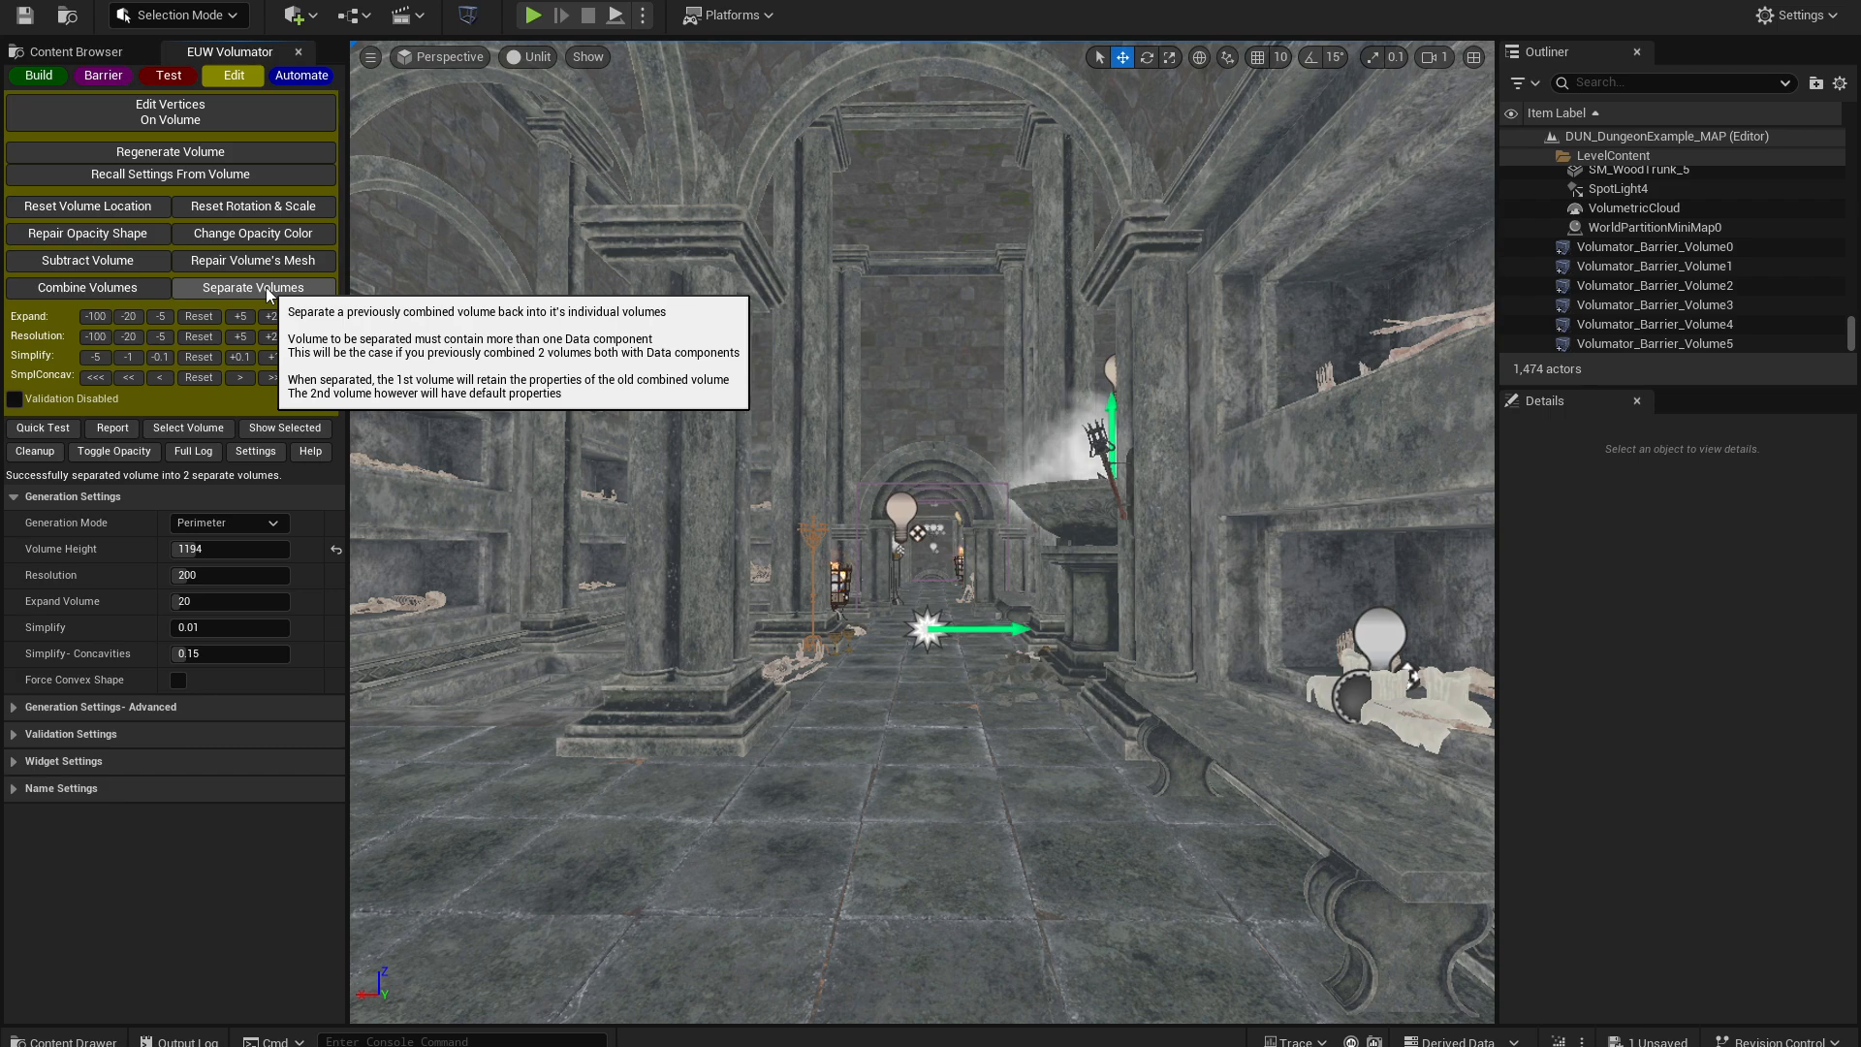
{"action": "left_click", "coordinate": [39, 76]}
- Build two overlapping location volumes by drone, one in the dungeon hall and one on the upper level beyond the staircase
{"action": "right_click_drag", "start_coordinate": [843, 698], "coordinate": [843, 698]}
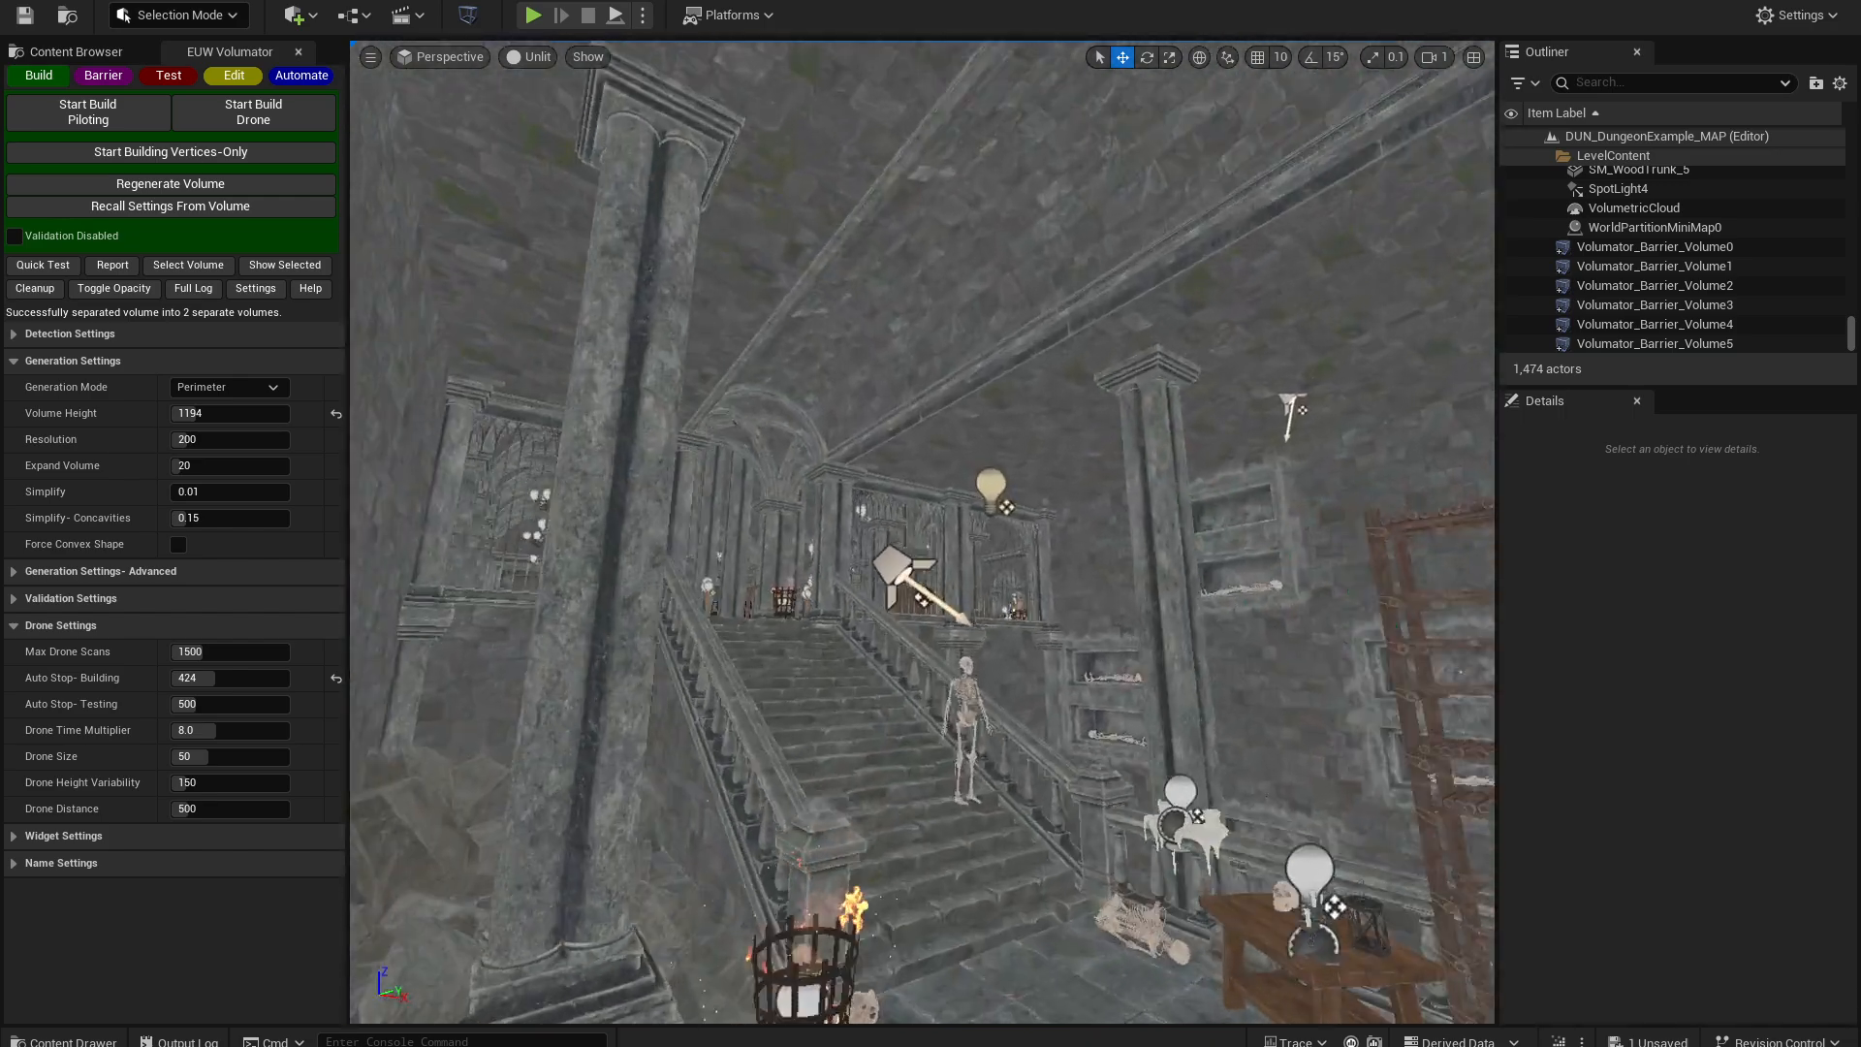
{"action": "right_click_drag", "start_coordinate": [840, 775], "coordinate": [840, 776]}
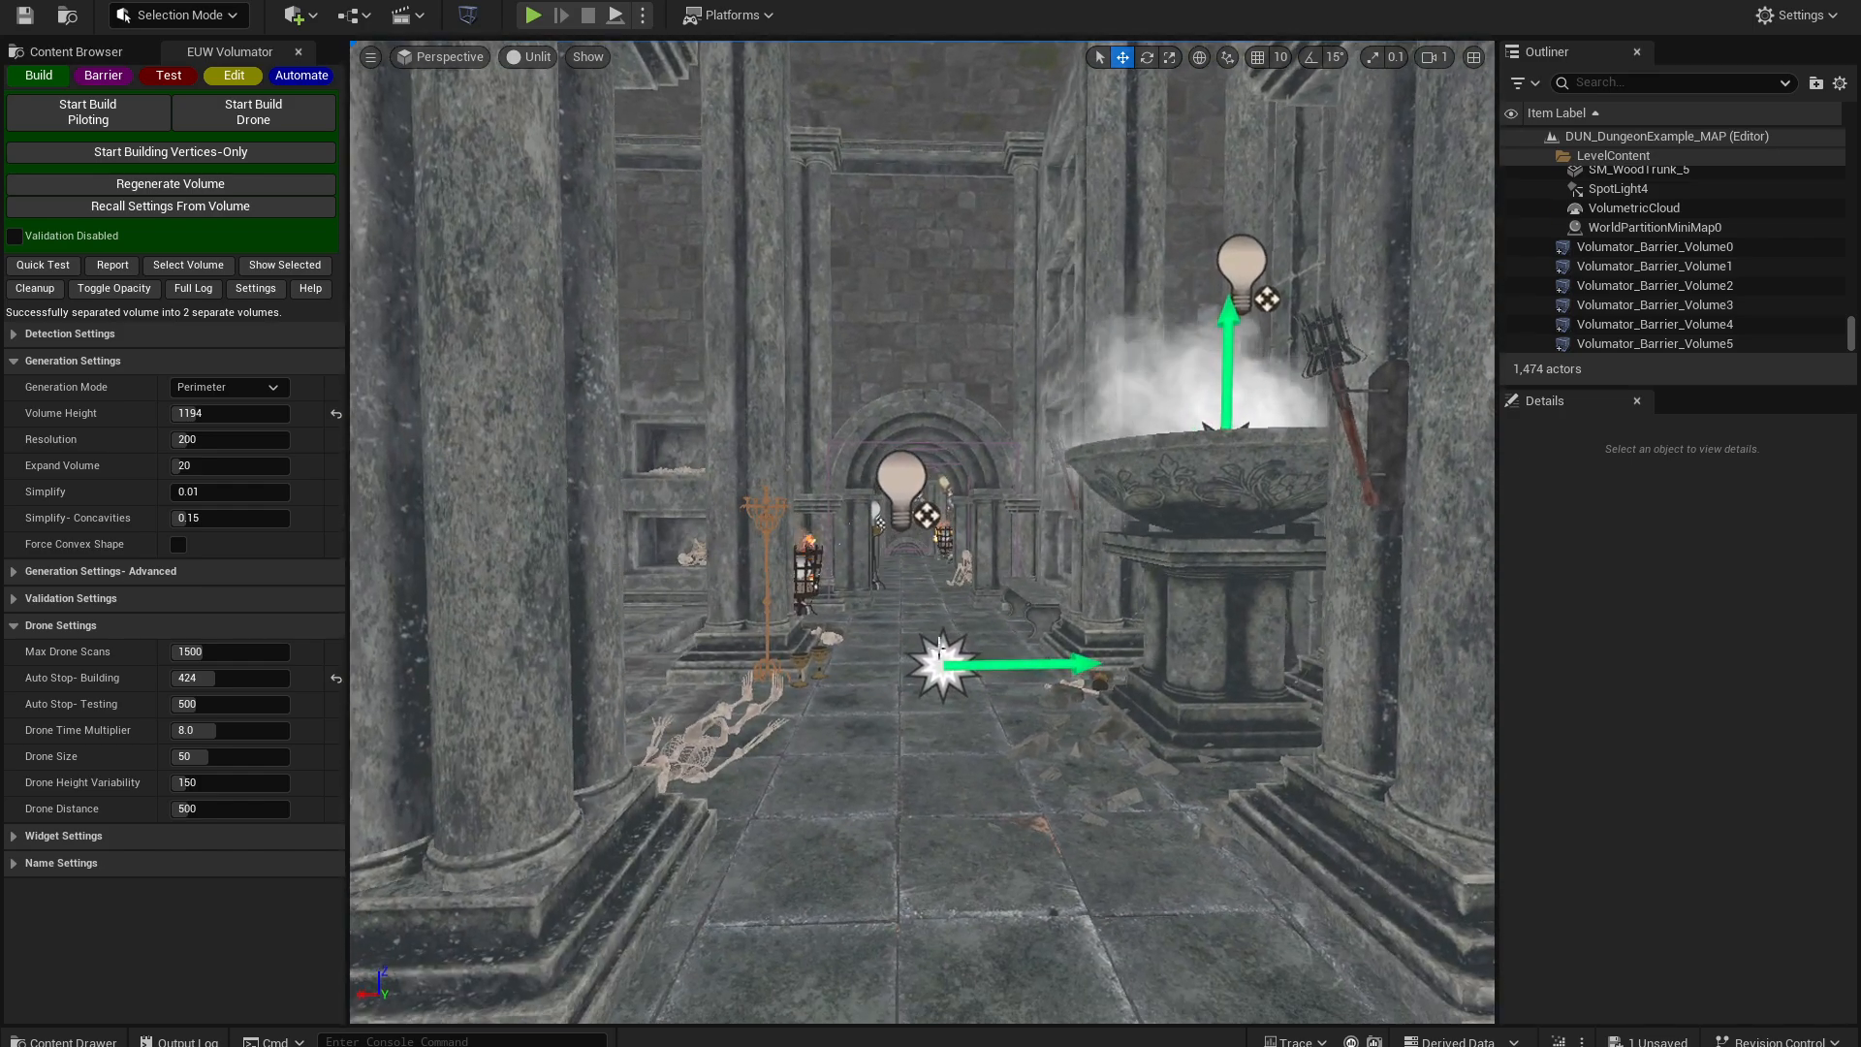
{"action": "left_click", "coordinate": [253, 113]}
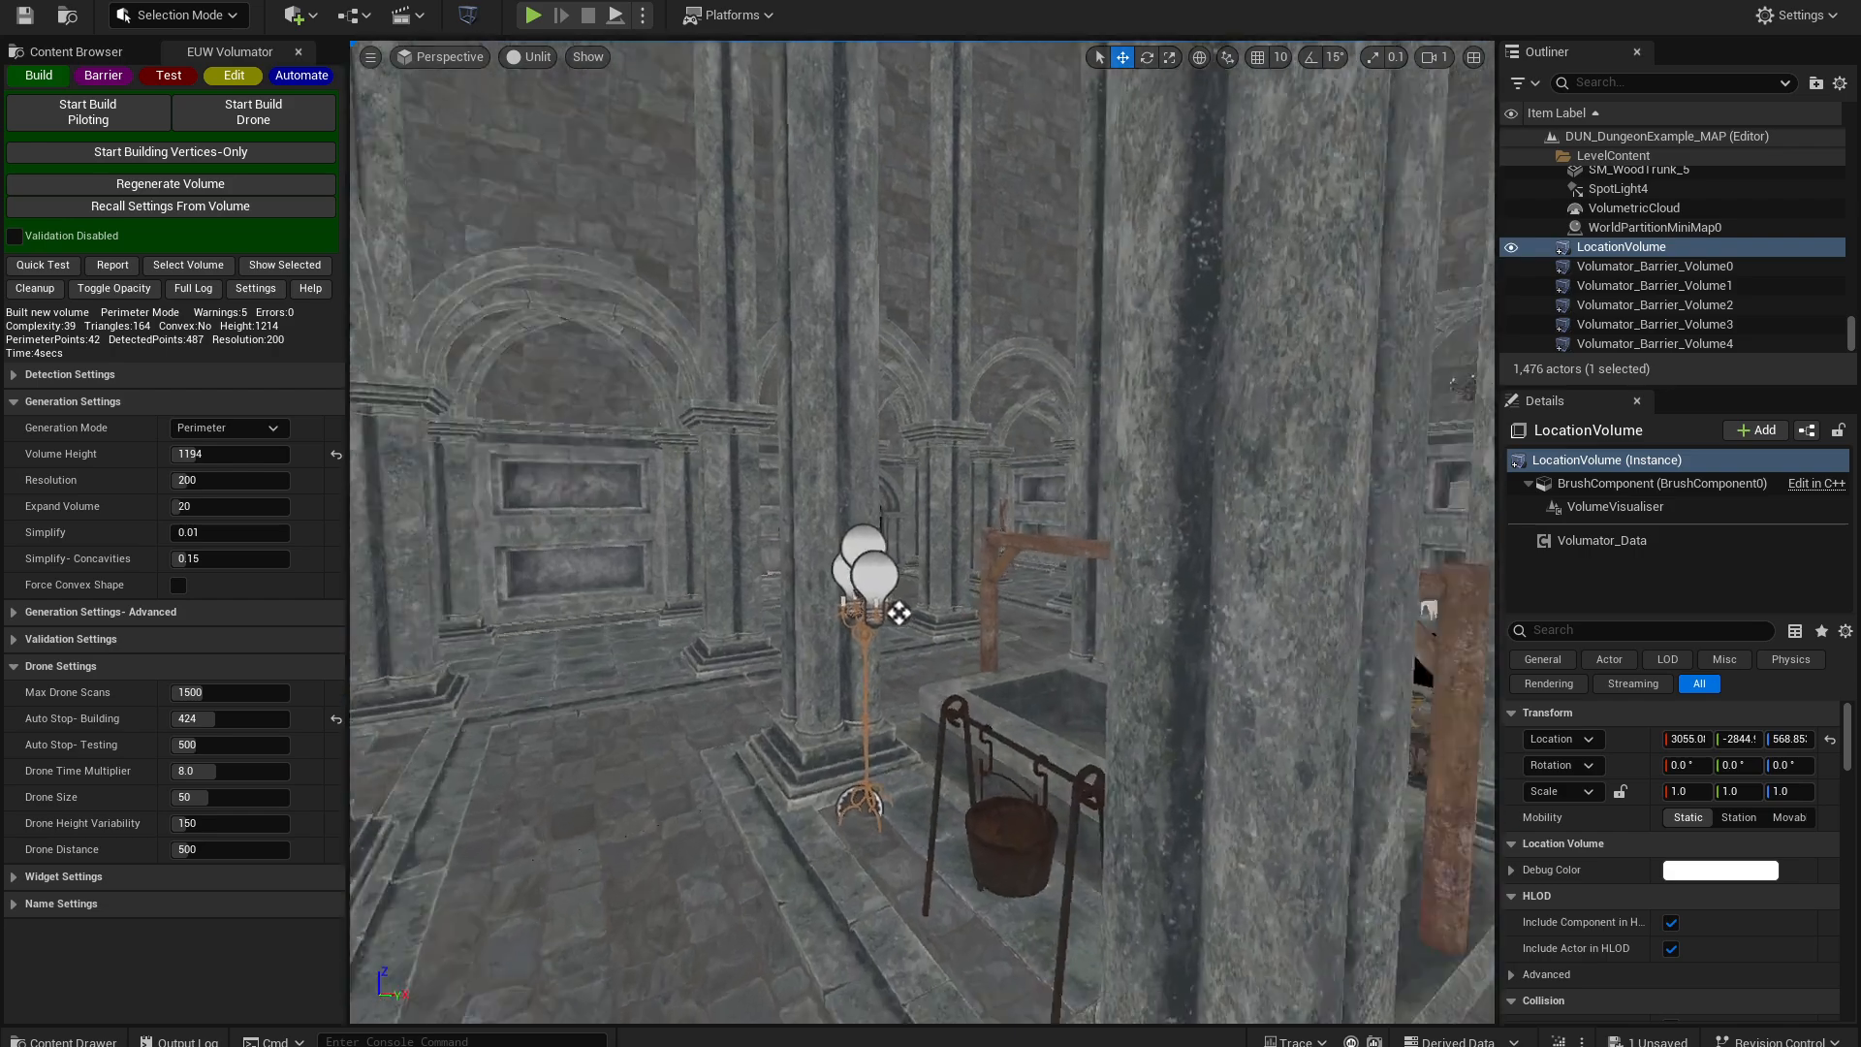
{"action": "left_click", "coordinate": [270, 116]}
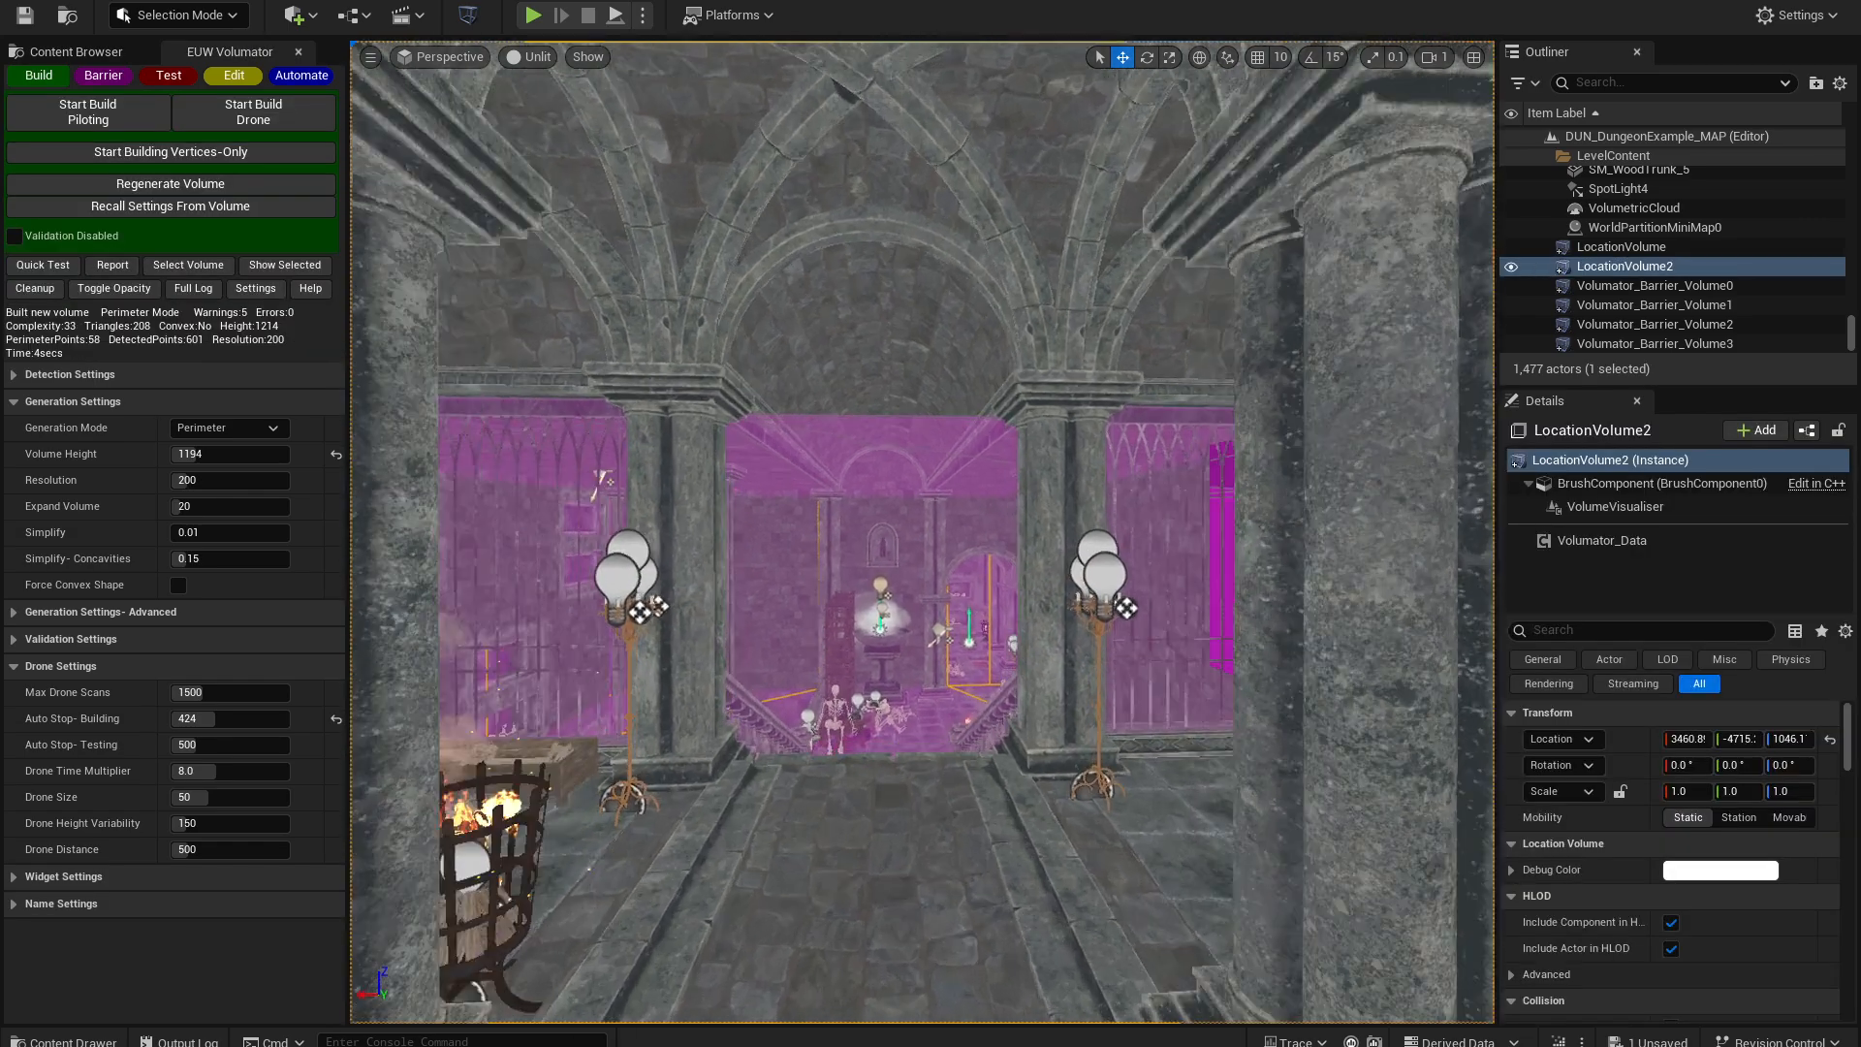
- Select LocationVolume and LocationVolume2 together and show only these two volumes in the scene
{"action": "left_click", "coordinate": [1617, 249]}
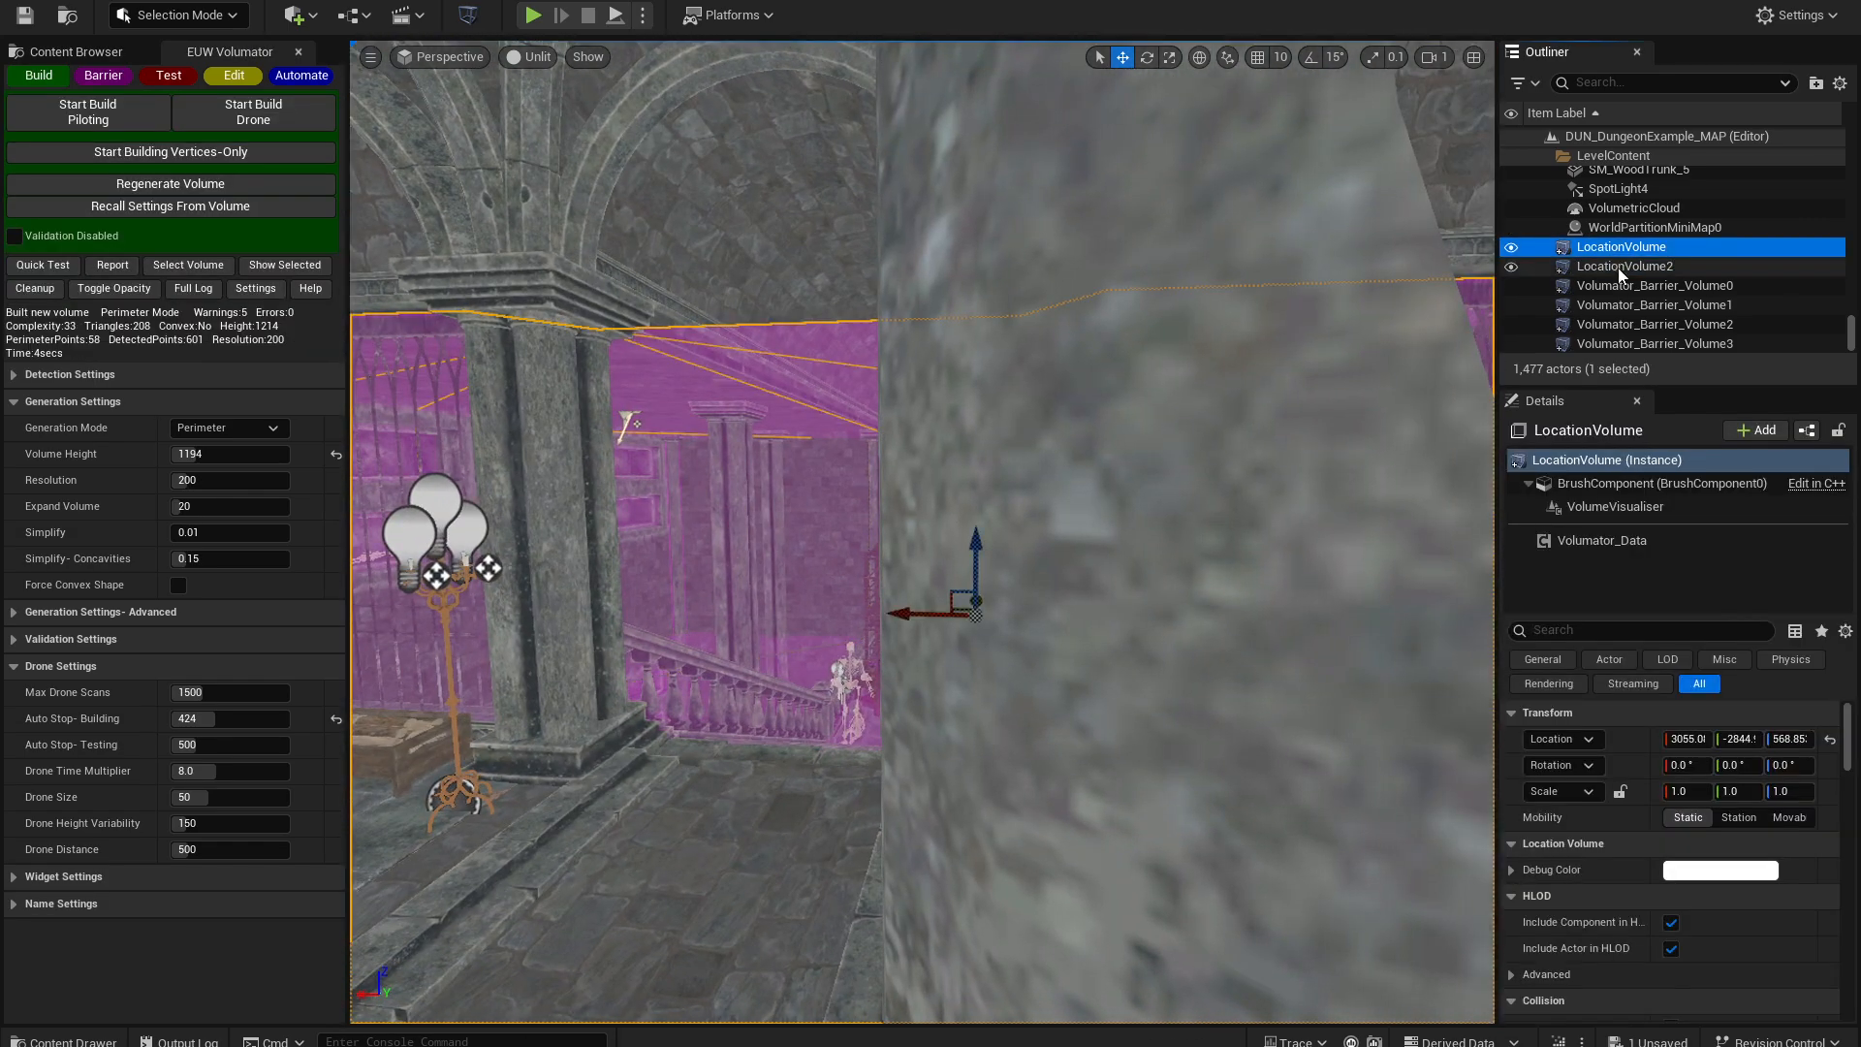
{"action": "left_click", "coordinate": [1616, 268], "text": "ctrl"}
{"action": "left_click", "coordinate": [284, 264]}
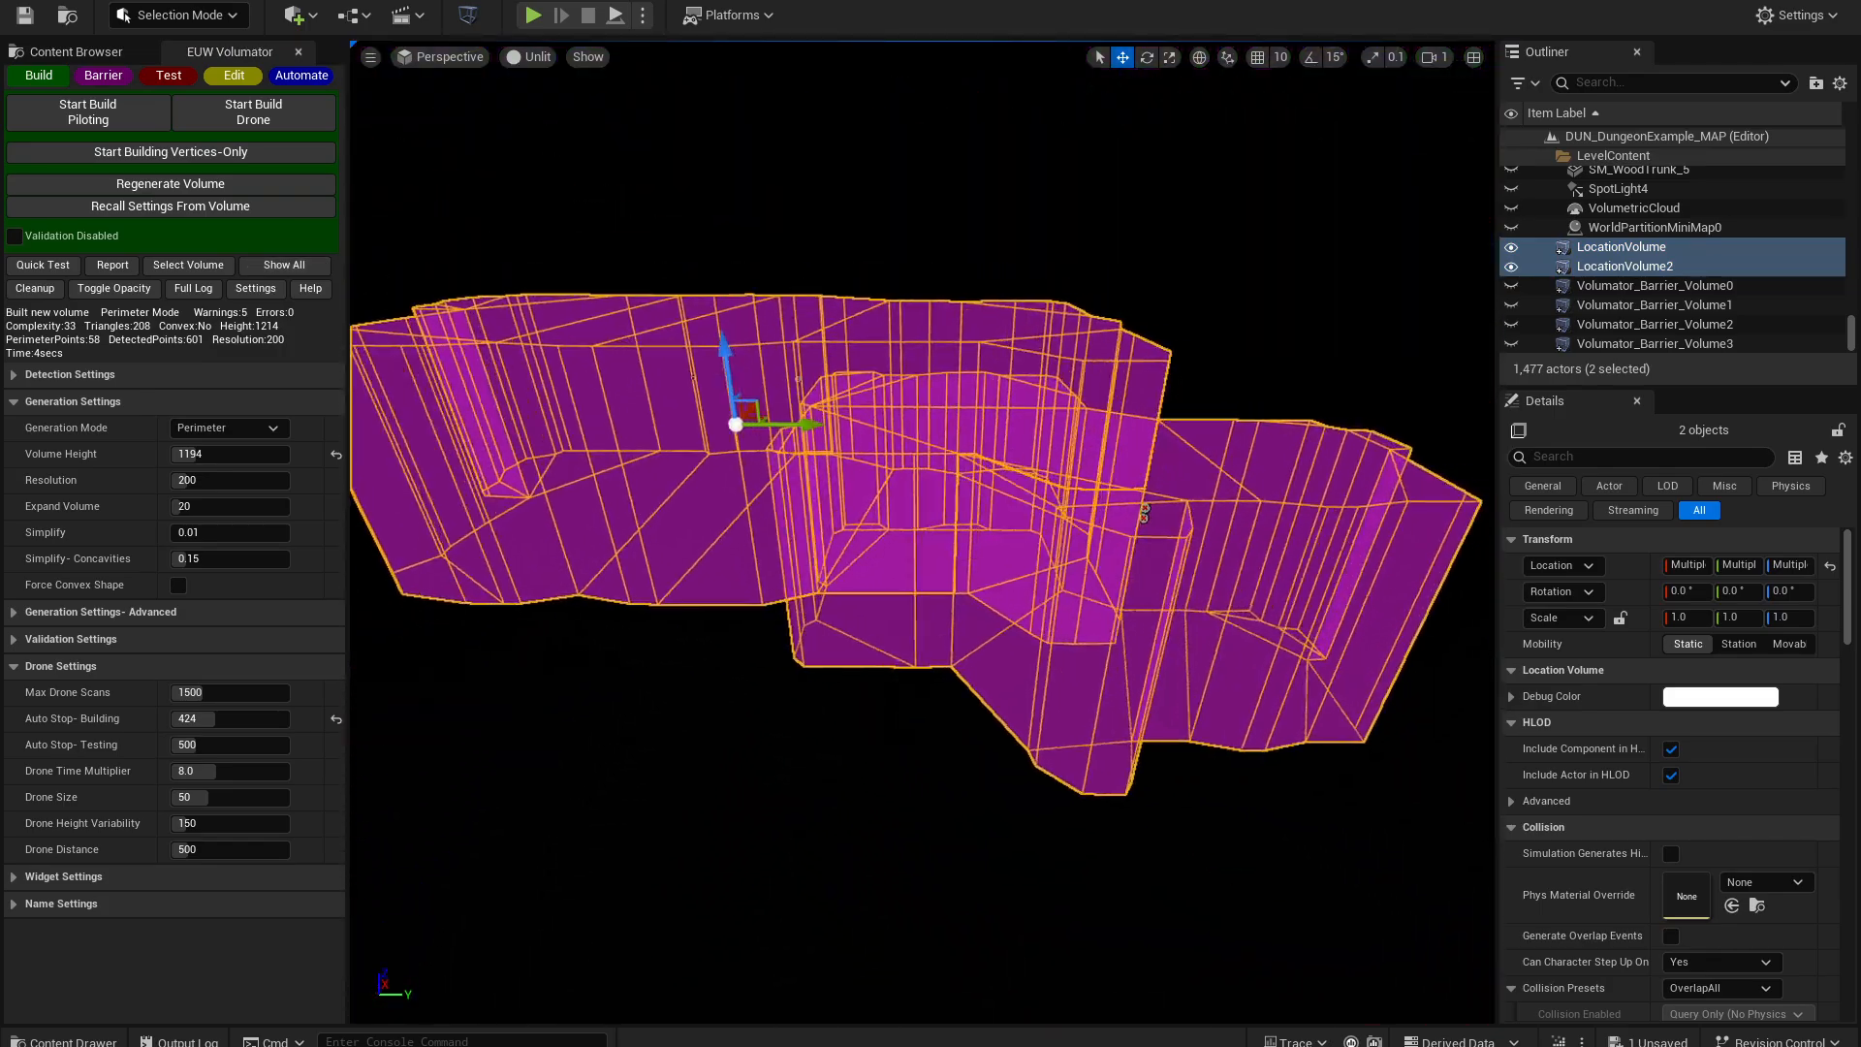
- Check the volume report to see whether the two selected volumes intersect, and close it
{"action": "right_click_drag", "start_coordinate": [923, 531], "coordinate": [1158, 496]}
{"action": "left_click", "coordinate": [109, 265]}
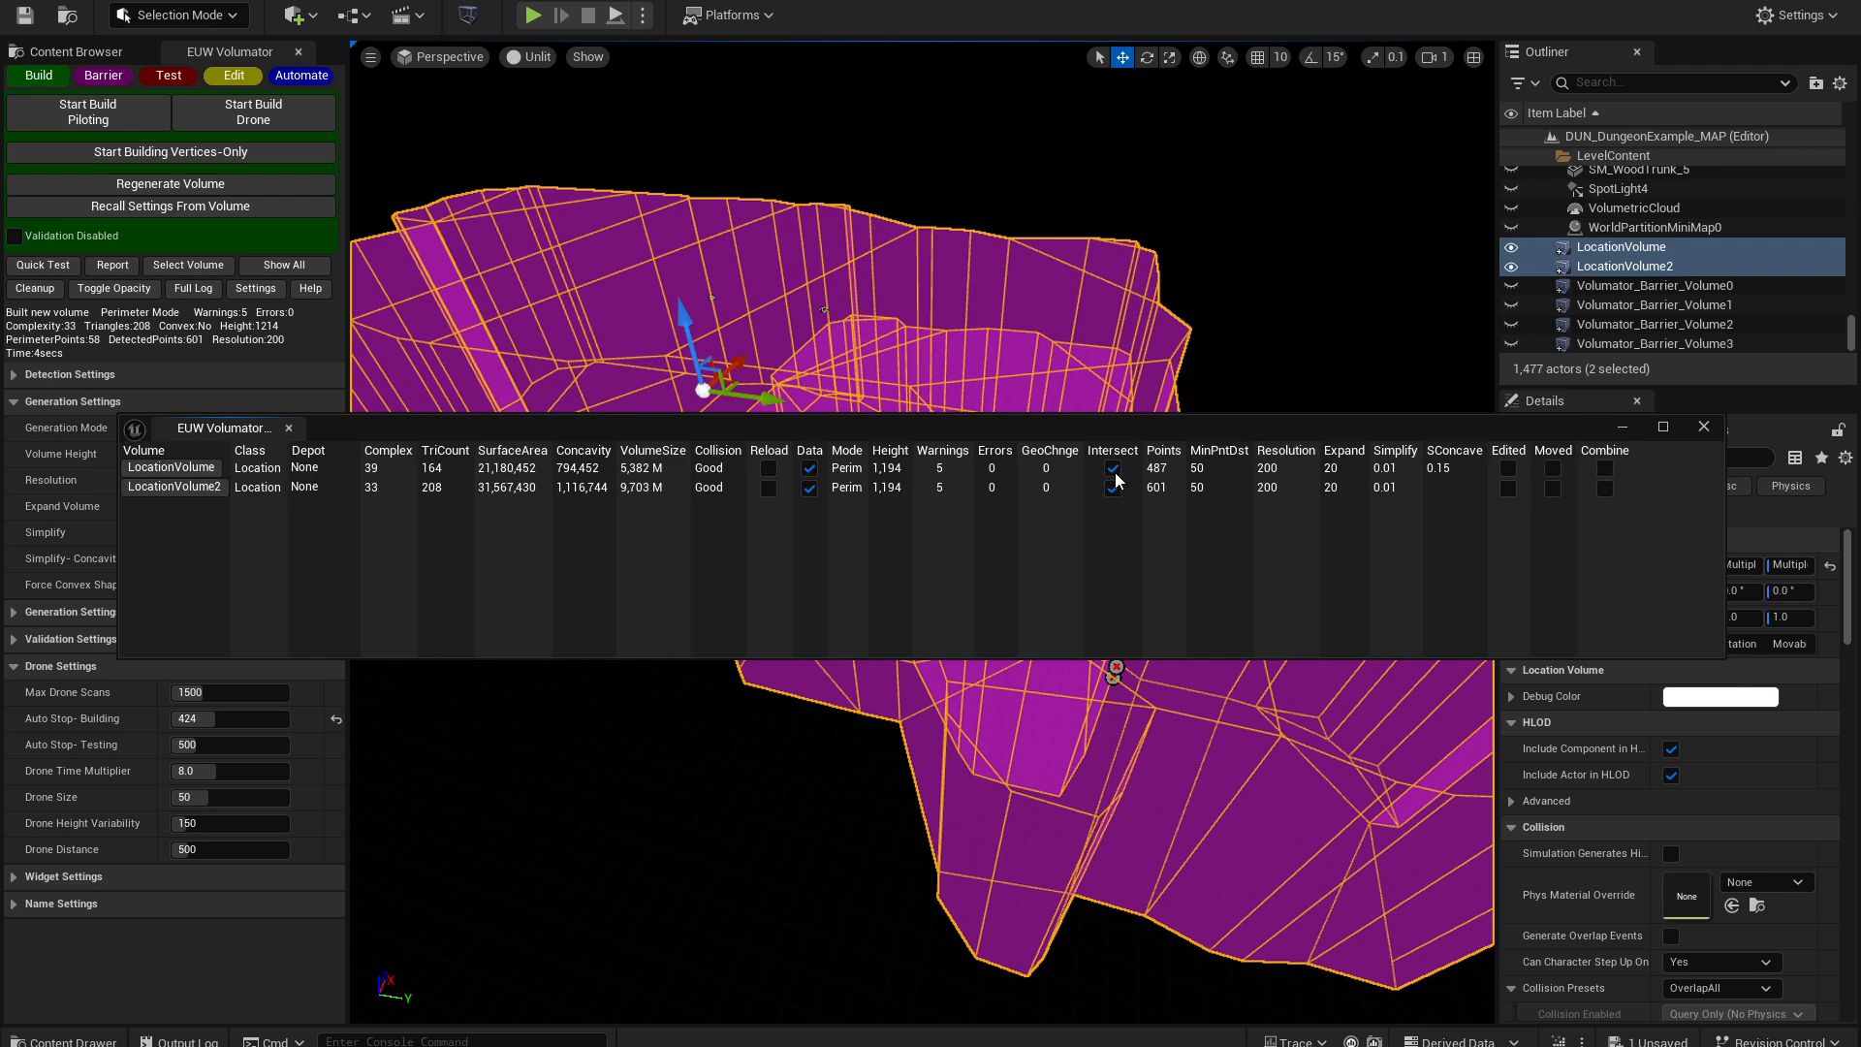
{"action": "left_click", "coordinate": [1703, 426]}
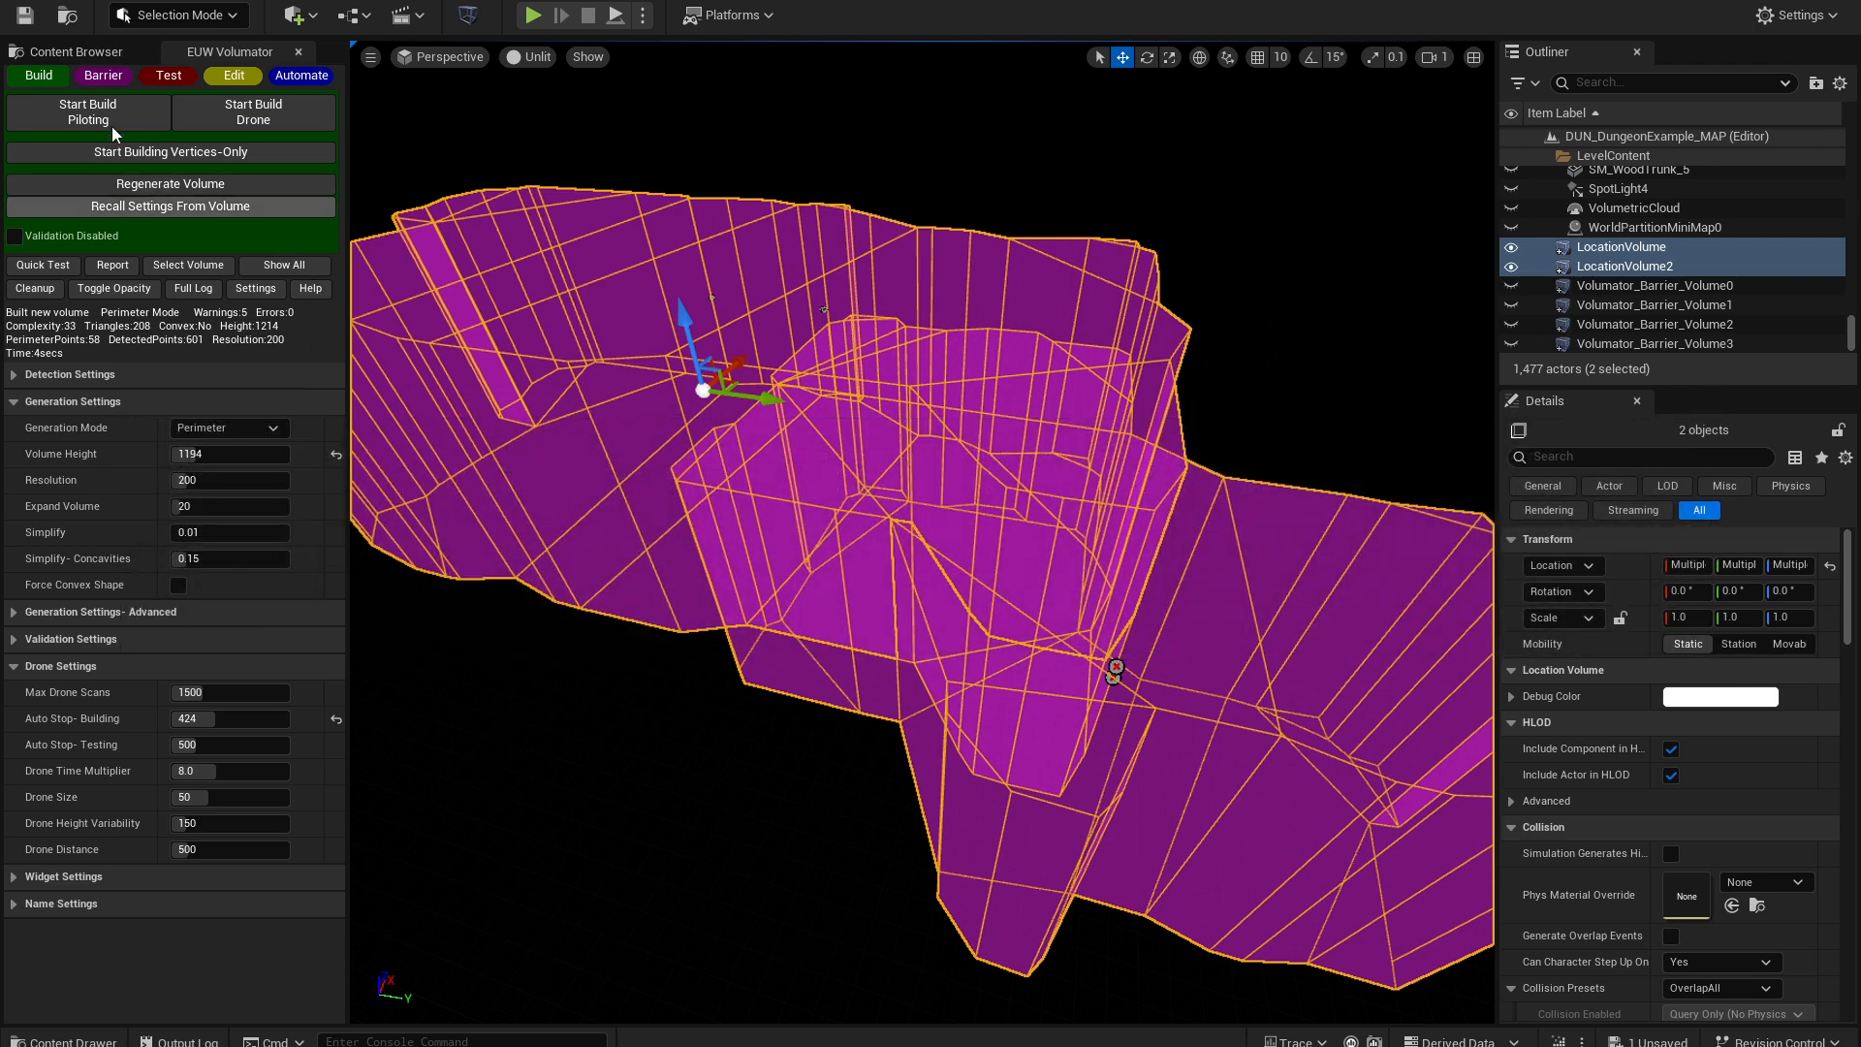
- Combine LocationVolume and LocationVolume2 into a single volume
{"action": "left_click", "coordinate": [234, 75]}
{"action": "left_click", "coordinate": [99, 287]}
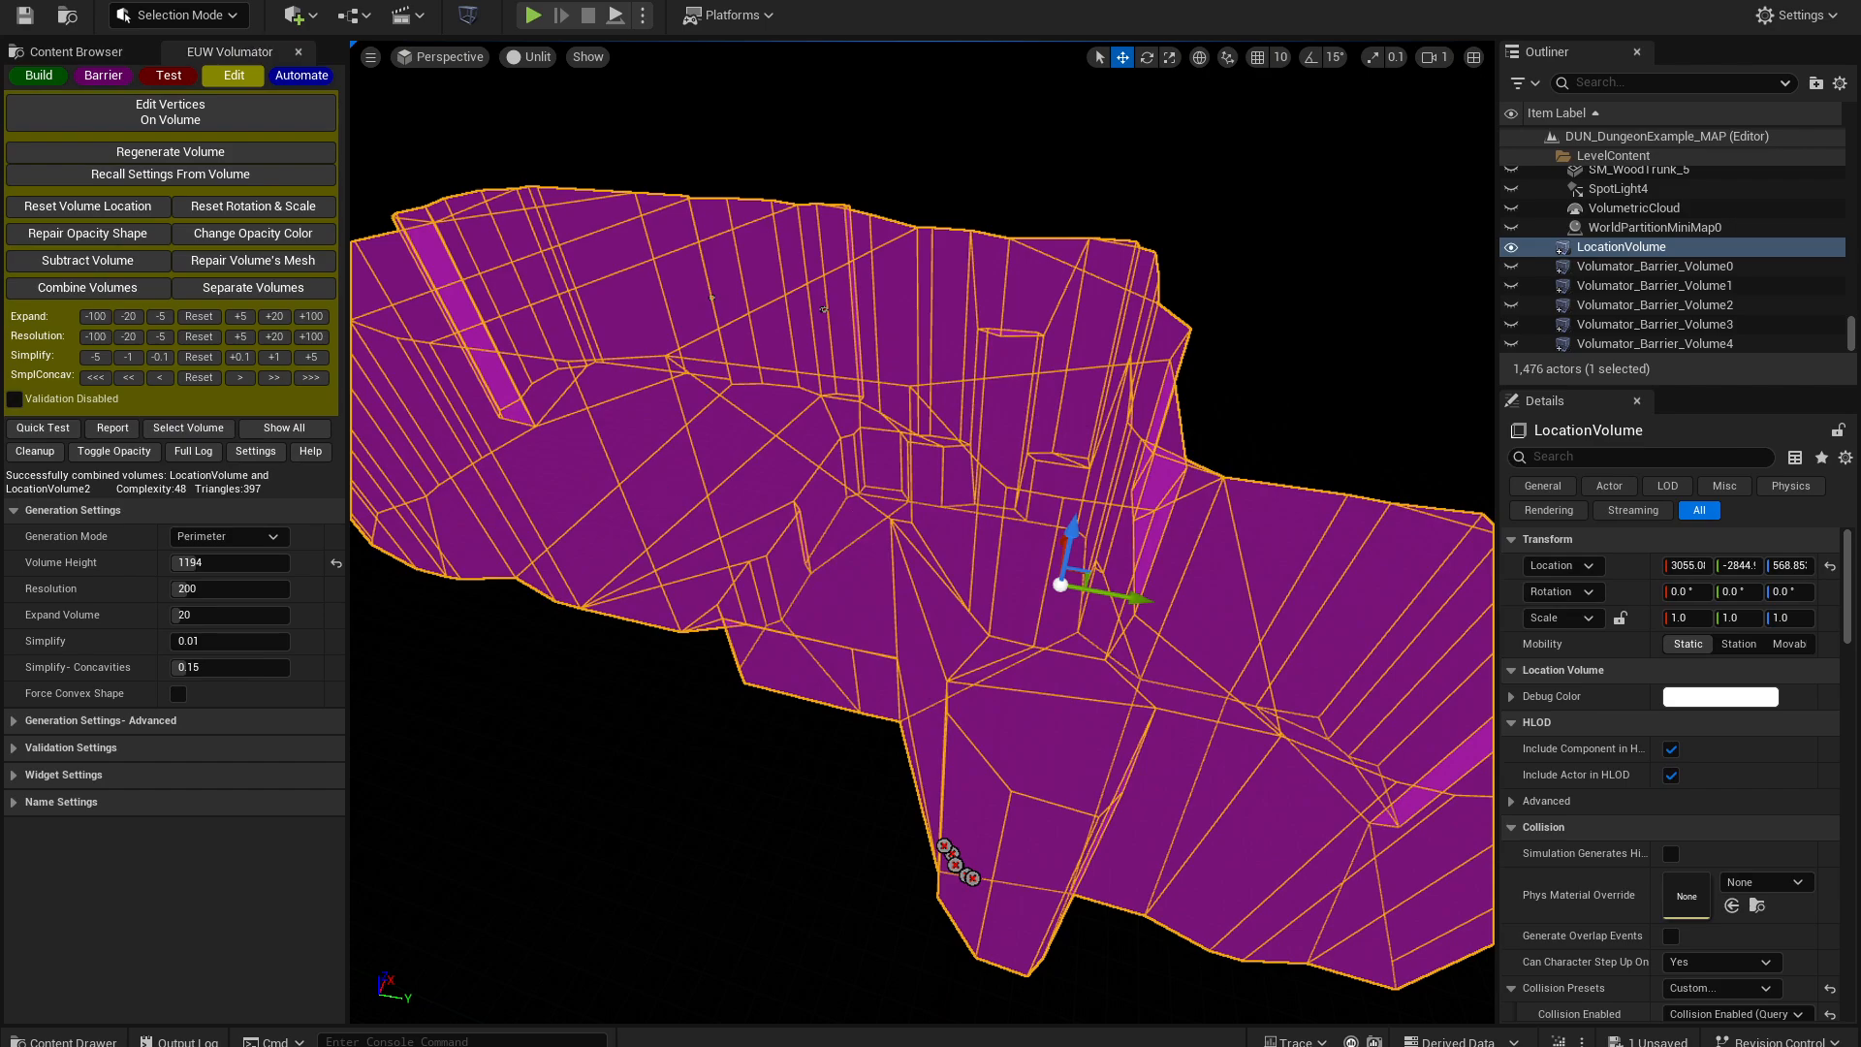
{"action": "right_click_drag", "start_coordinate": [1328, 382], "coordinate": [1046, 388]}
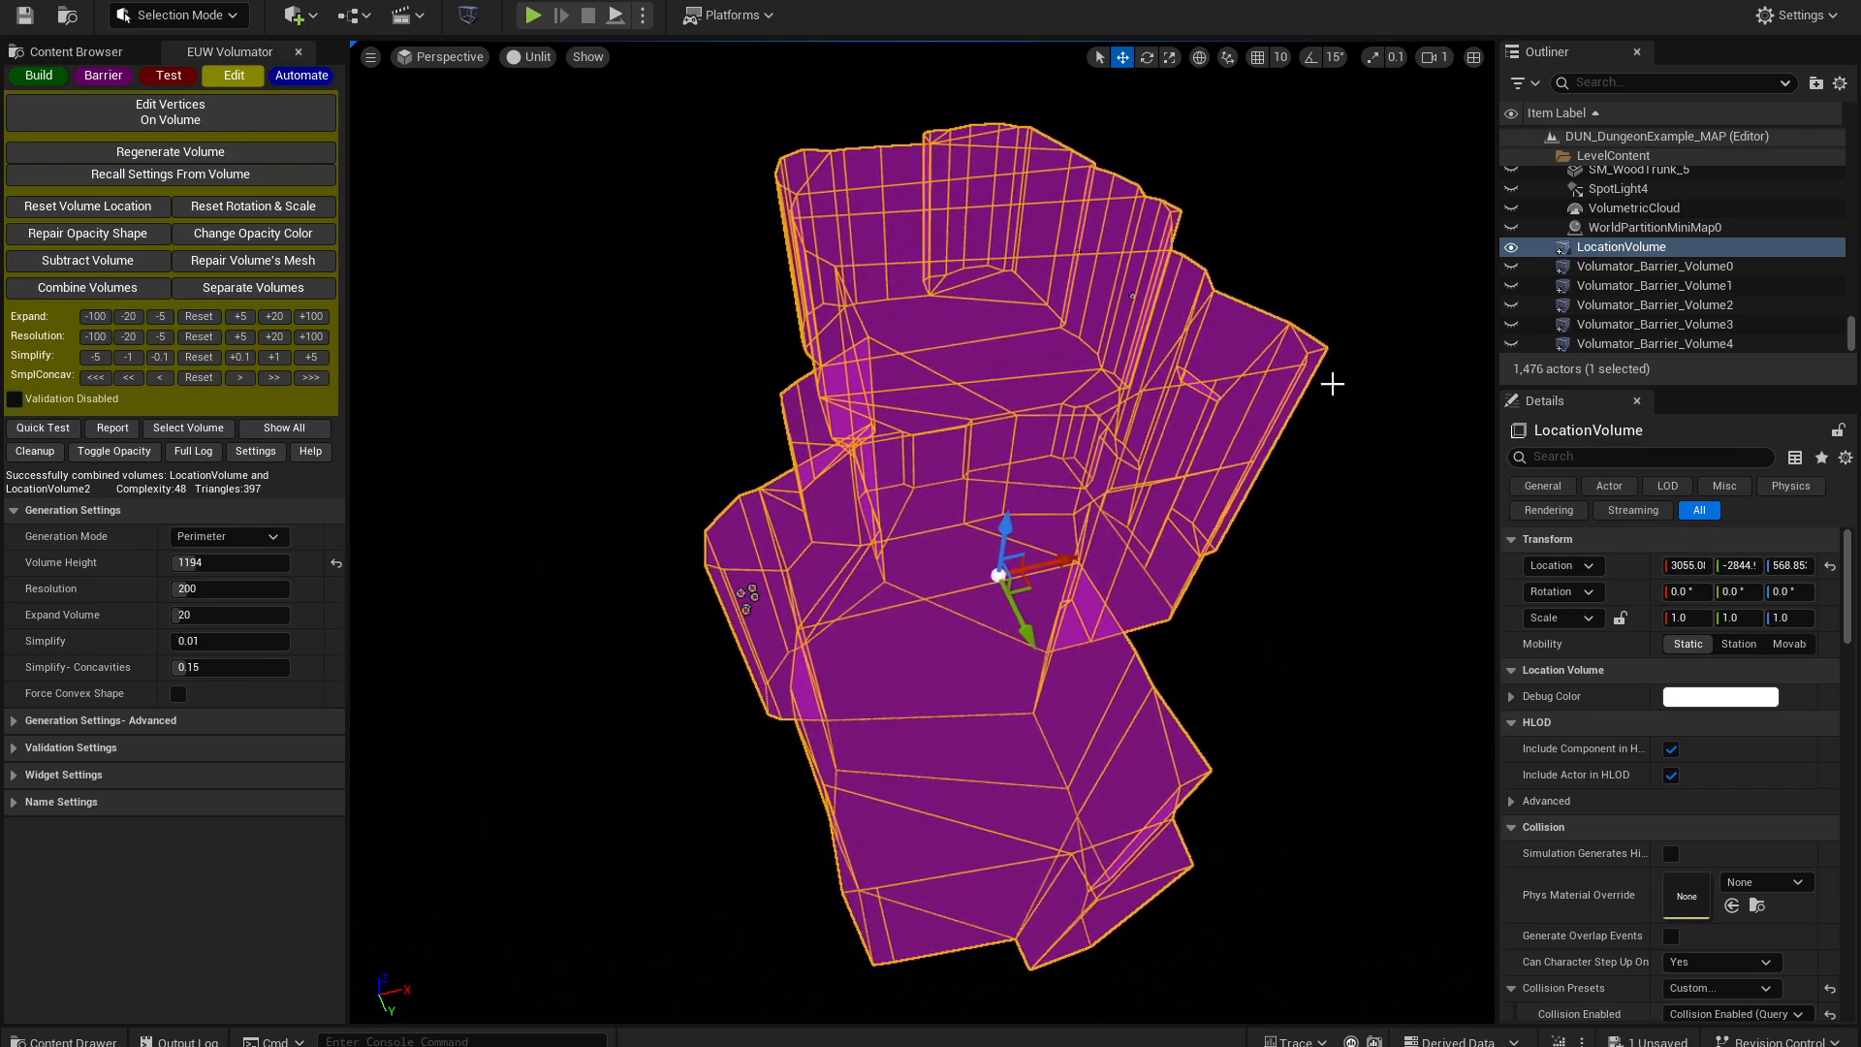
- Examine the combined volume's shape and the Volumator data components stored on it
{"action": "left_click", "coordinate": [1639, 285]}
{"action": "left_click", "coordinate": [1639, 247]}
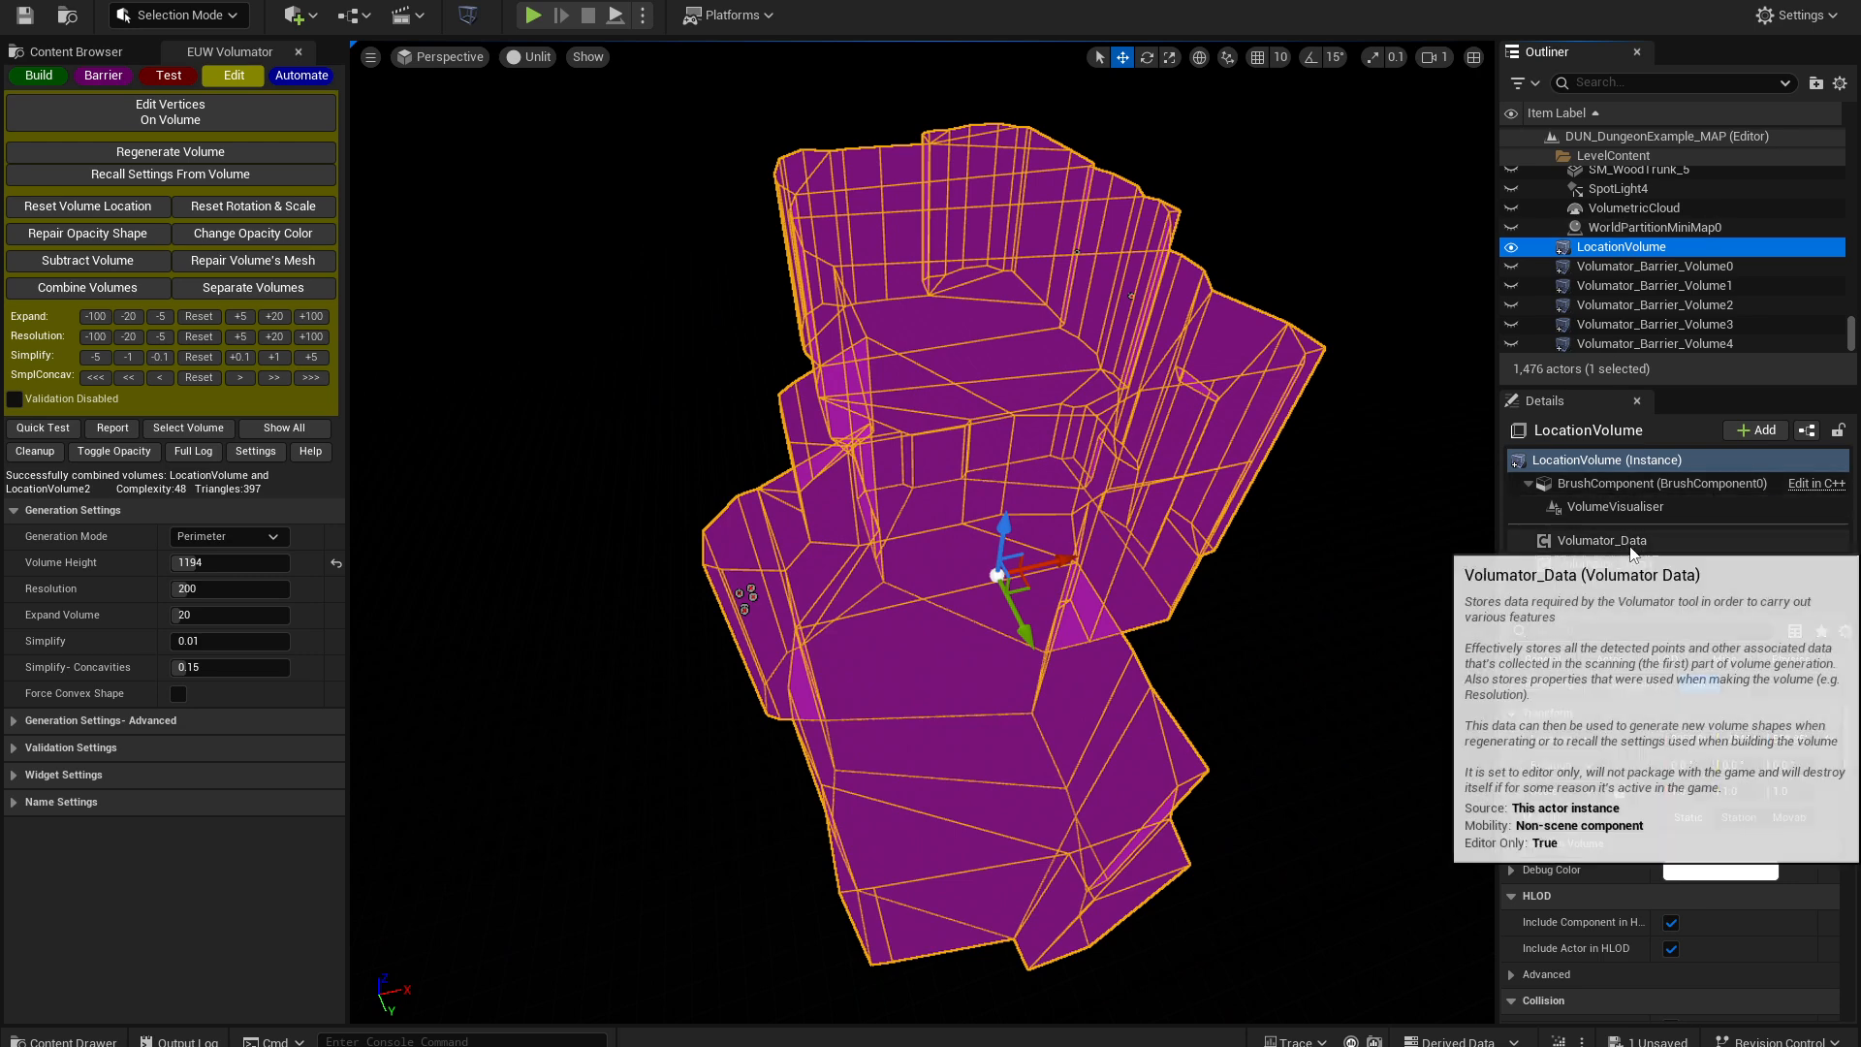
{"action": "right_click_drag", "start_coordinate": [1338, 426], "coordinate": [1473, 427]}
{"action": "right_click_drag", "start_coordinate": [1138, 598], "coordinate": [1226, 593]}
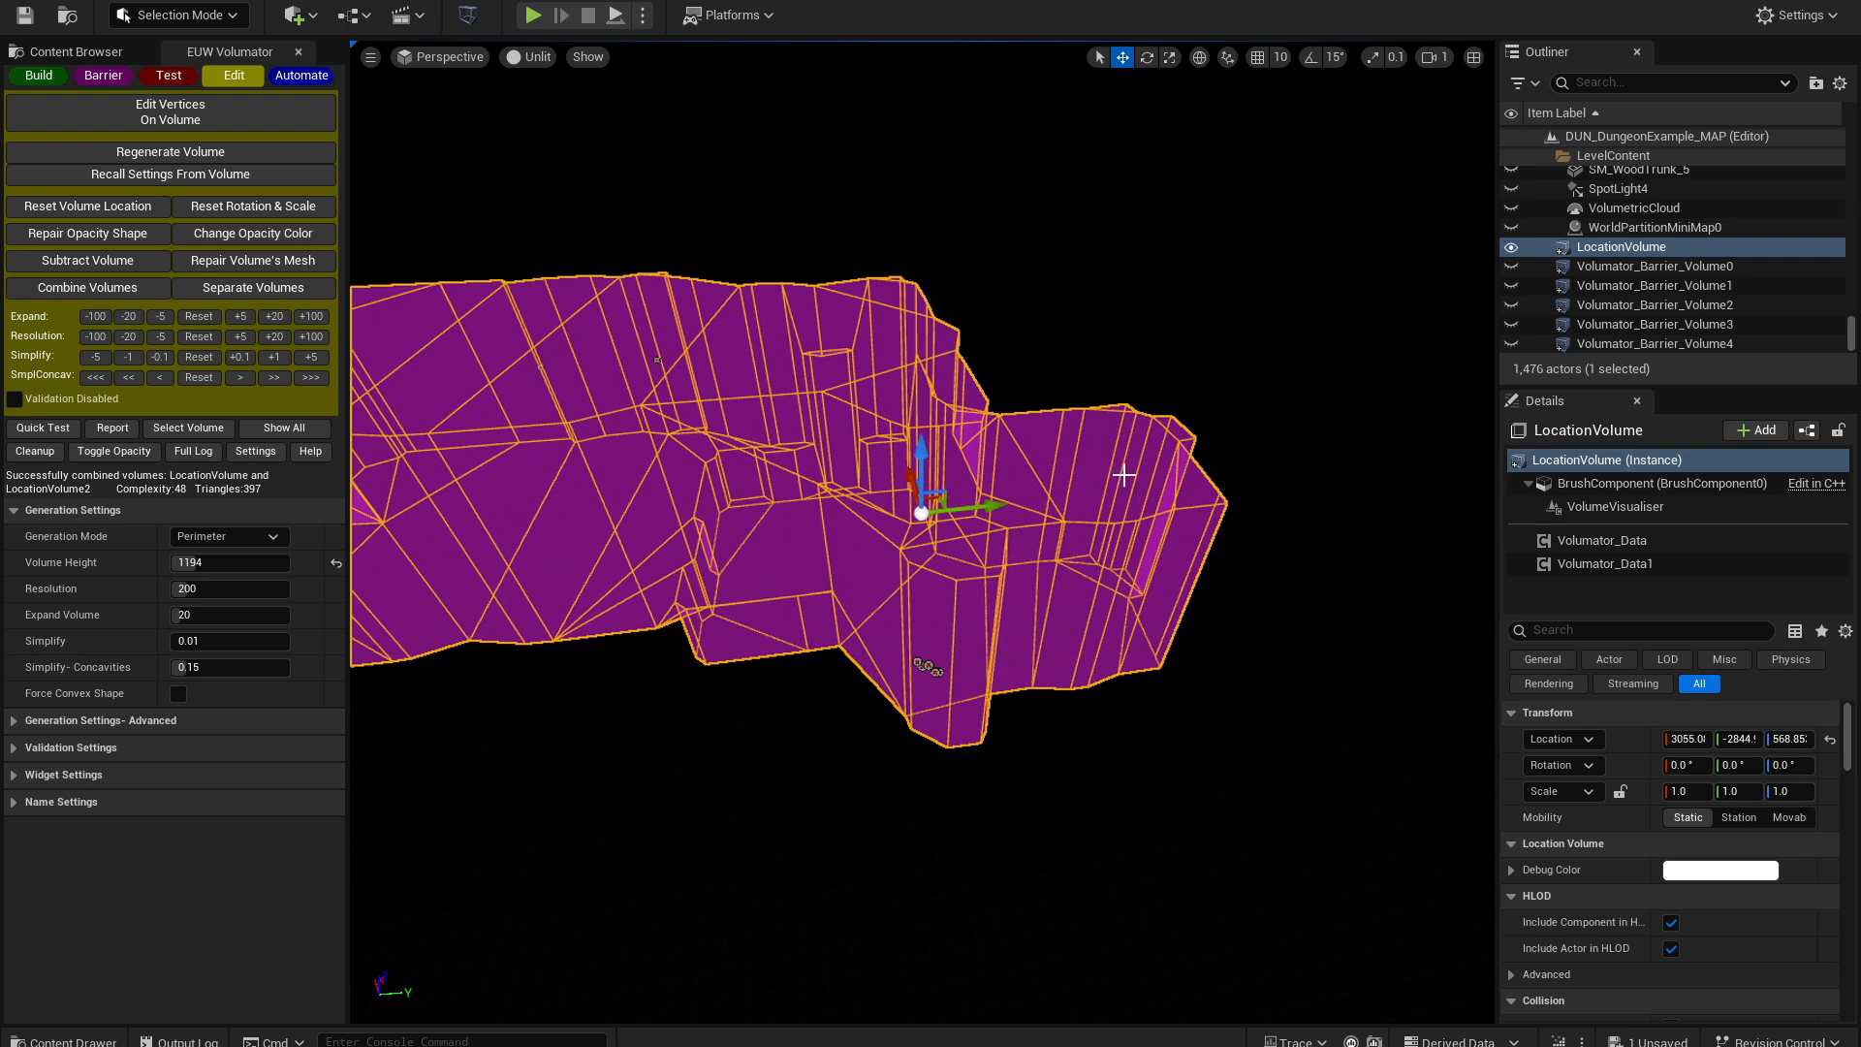
{"action": "right_click_drag", "start_coordinate": [1066, 568], "coordinate": [1106, 576]}
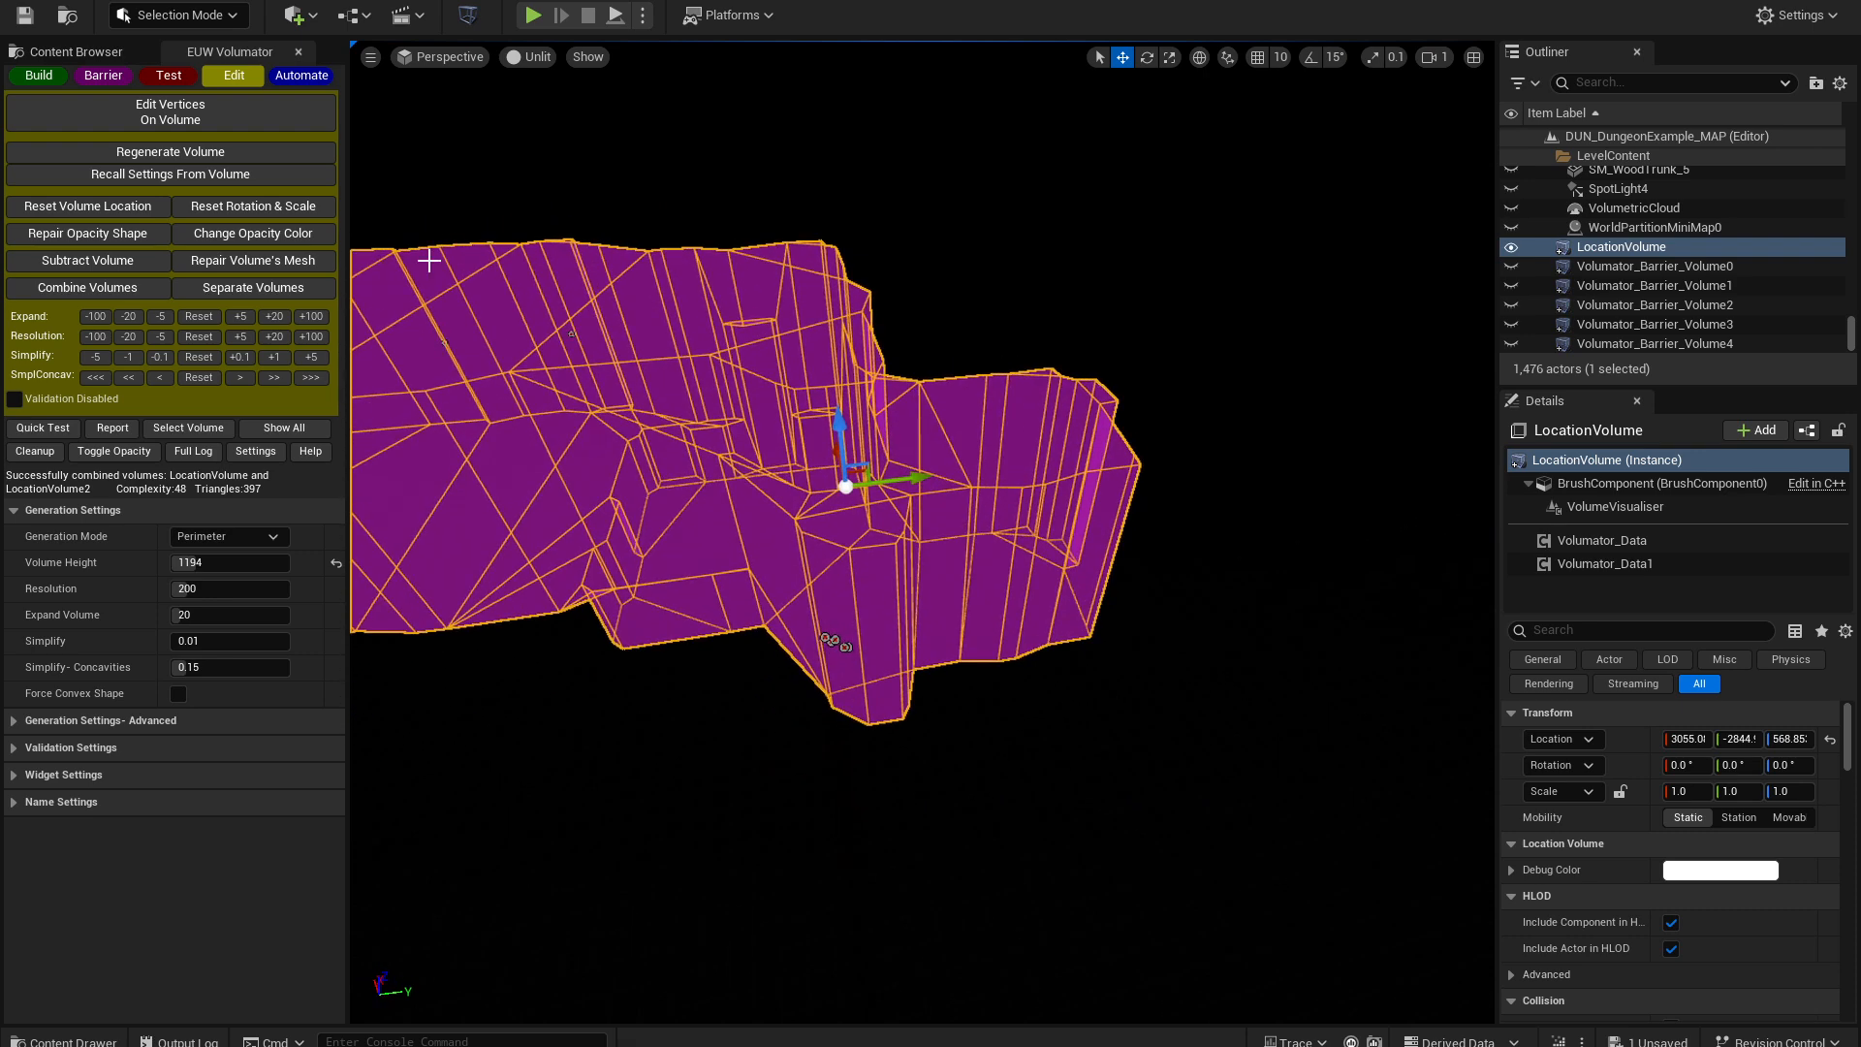
- Separate the combined volume into its individual volumes and select each one in turn to check it
{"action": "left_click", "coordinate": [274, 297]}
{"action": "left_click", "coordinate": [669, 396]}
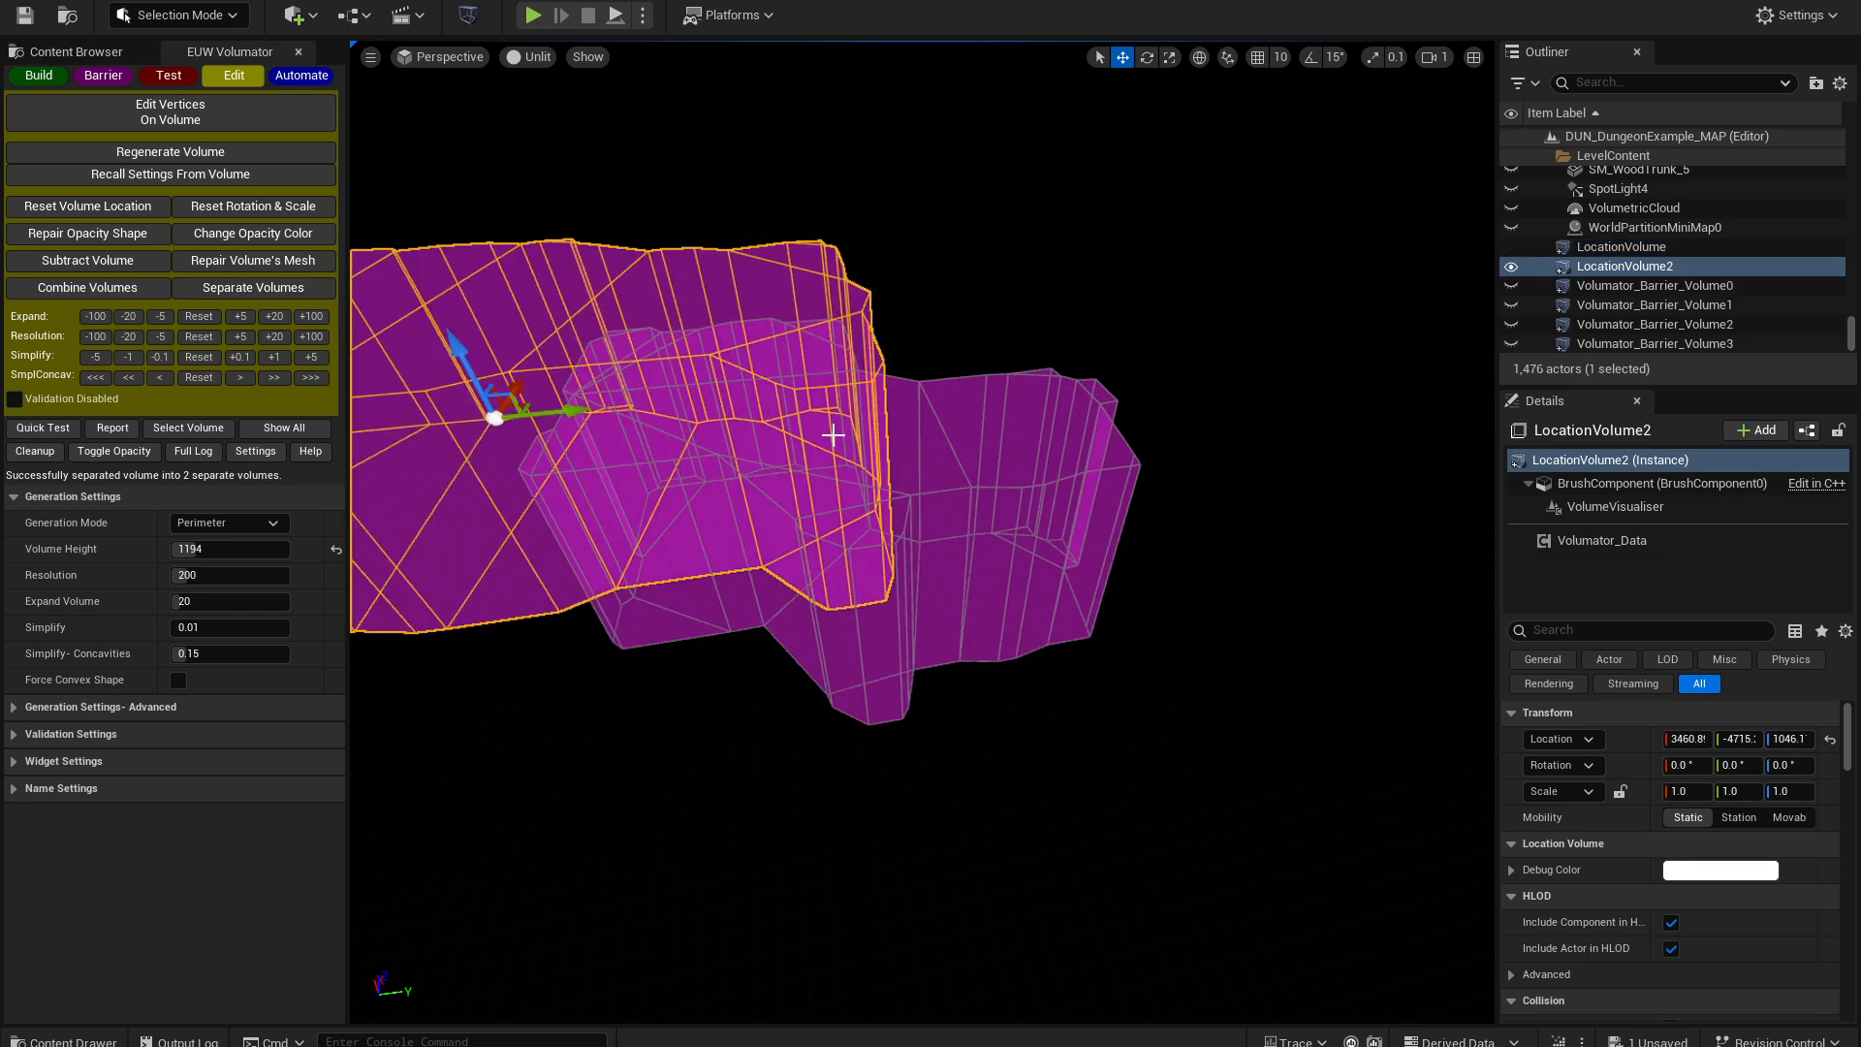
{"action": "left_click", "coordinate": [967, 472]}
{"action": "left_click", "coordinate": [588, 336]}
{"action": "left_click", "coordinate": [963, 433]}
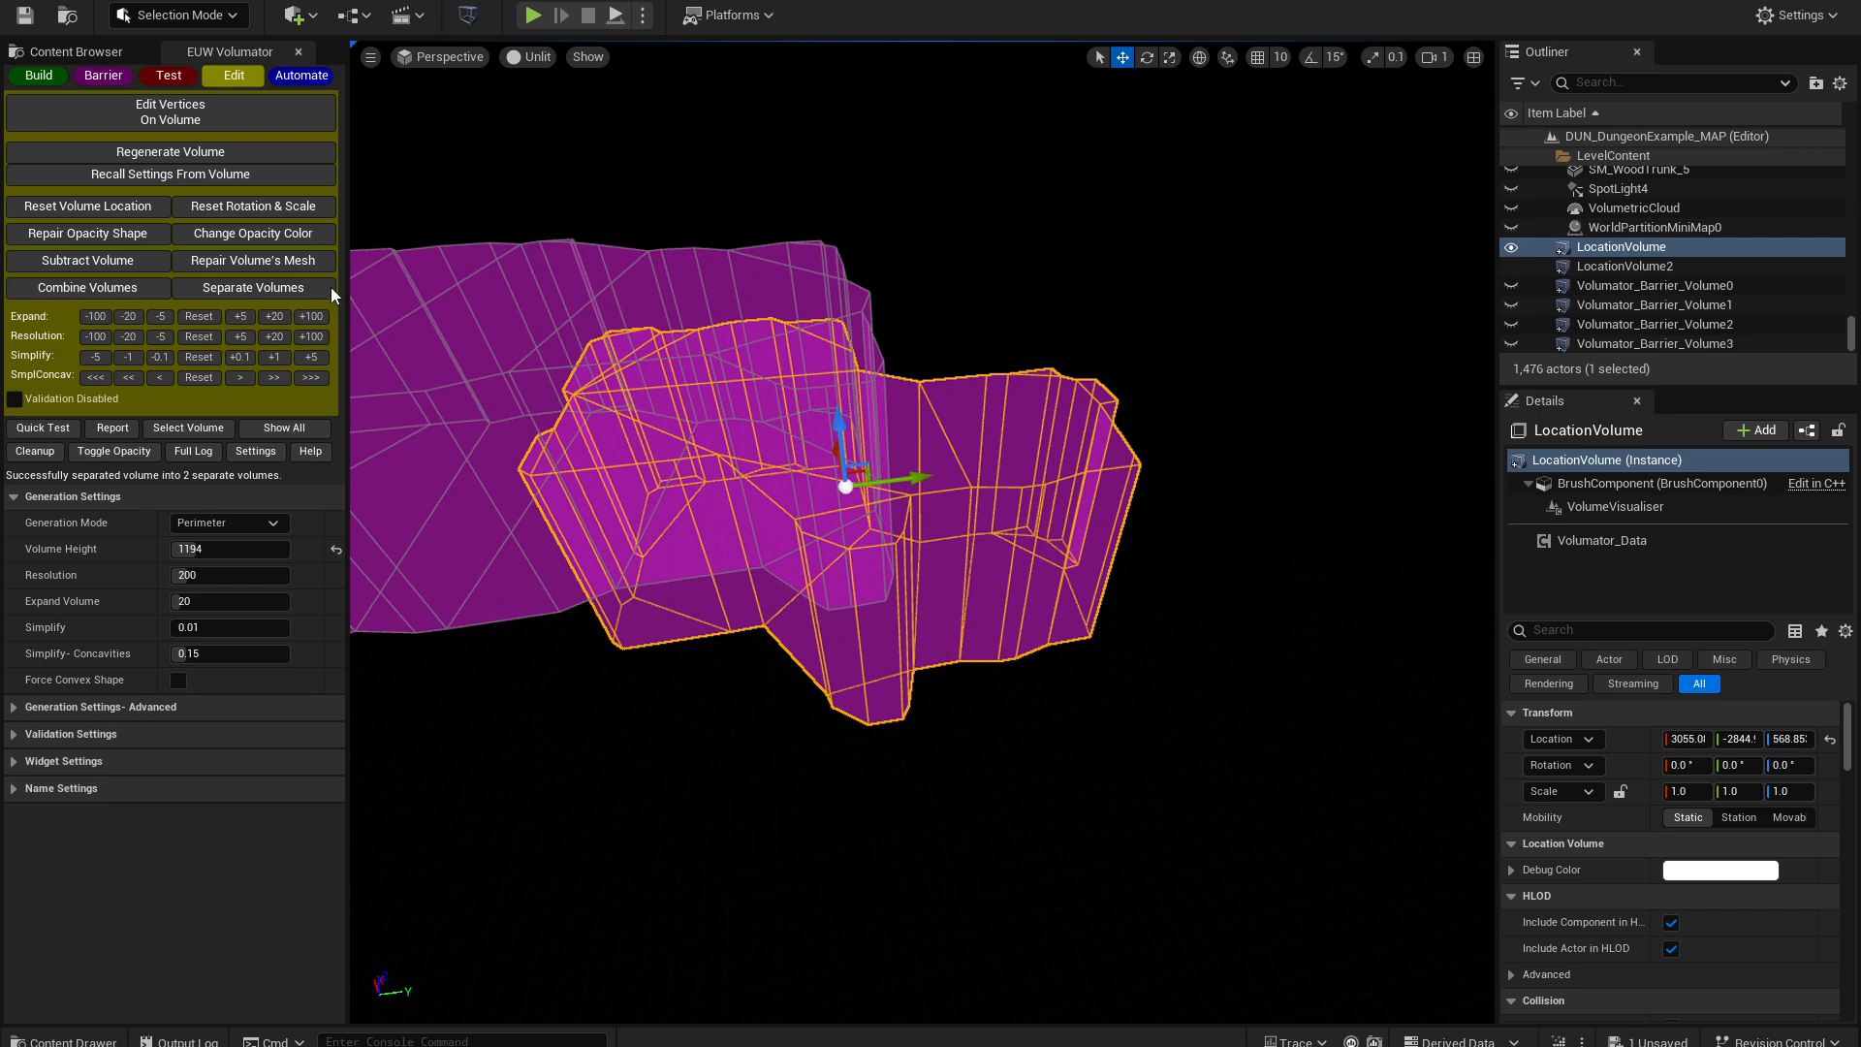
- Regenerate LocationVolume at resolution 420 and LocationVolume2 at resolution 663
{"action": "type", "text": "420"}
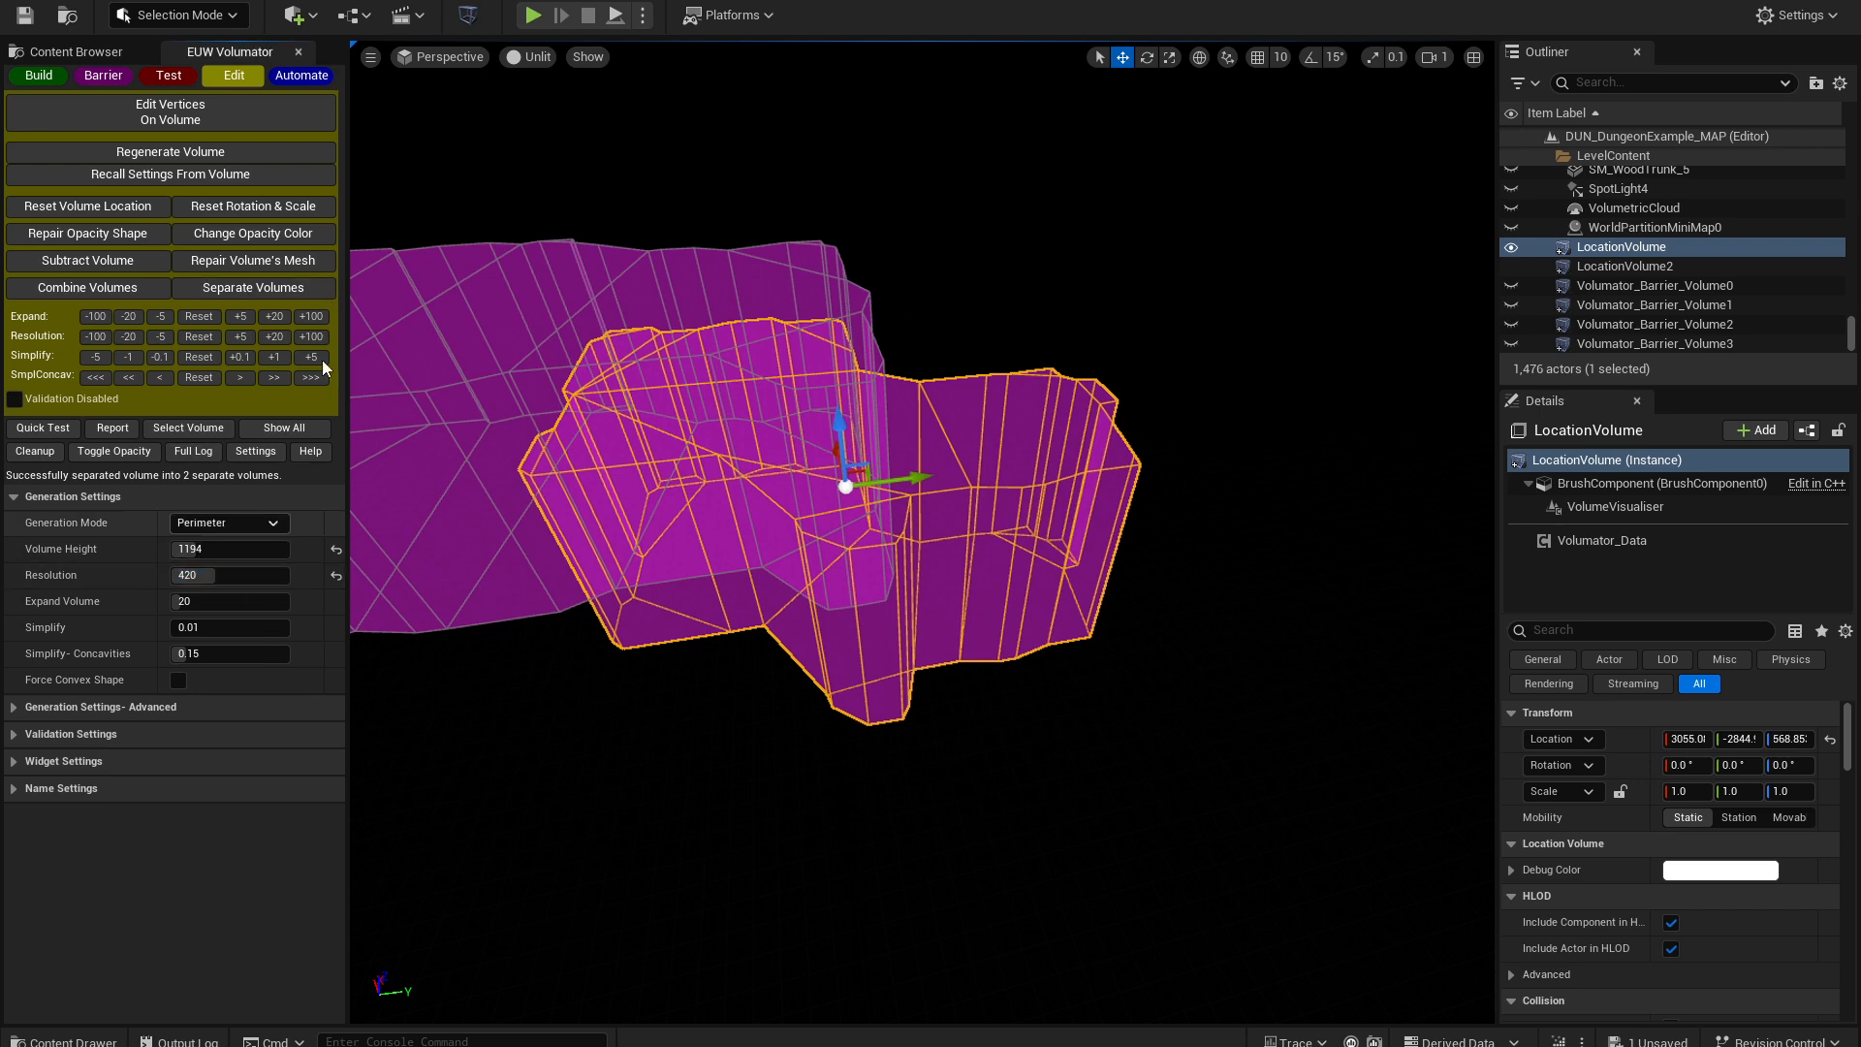
{"action": "left_click", "coordinate": [171, 151]}
{"action": "mouse_move", "coordinate": [554, 333]}
{"action": "right_mouse_down"}
{"action": "mouse_move", "coordinate": [539, 349]}
{"action": "mouse_move", "coordinate": [554, 333]}
{"action": "right_mouse_up"}
{"action": "left_click", "coordinate": [556, 335]}
{"action": "mouse_move", "coordinate": [575, 515]}
{"action": "right_mouse_down"}
{"action": "mouse_move", "coordinate": [542, 426]}
{"action": "mouse_move", "coordinate": [570, 512]}
{"action": "right_mouse_up"}
{"action": "left_click_drag", "start_coordinate": [216, 618], "coordinate": [247, 617]}
{"action": "left_click", "coordinate": [170, 151]}
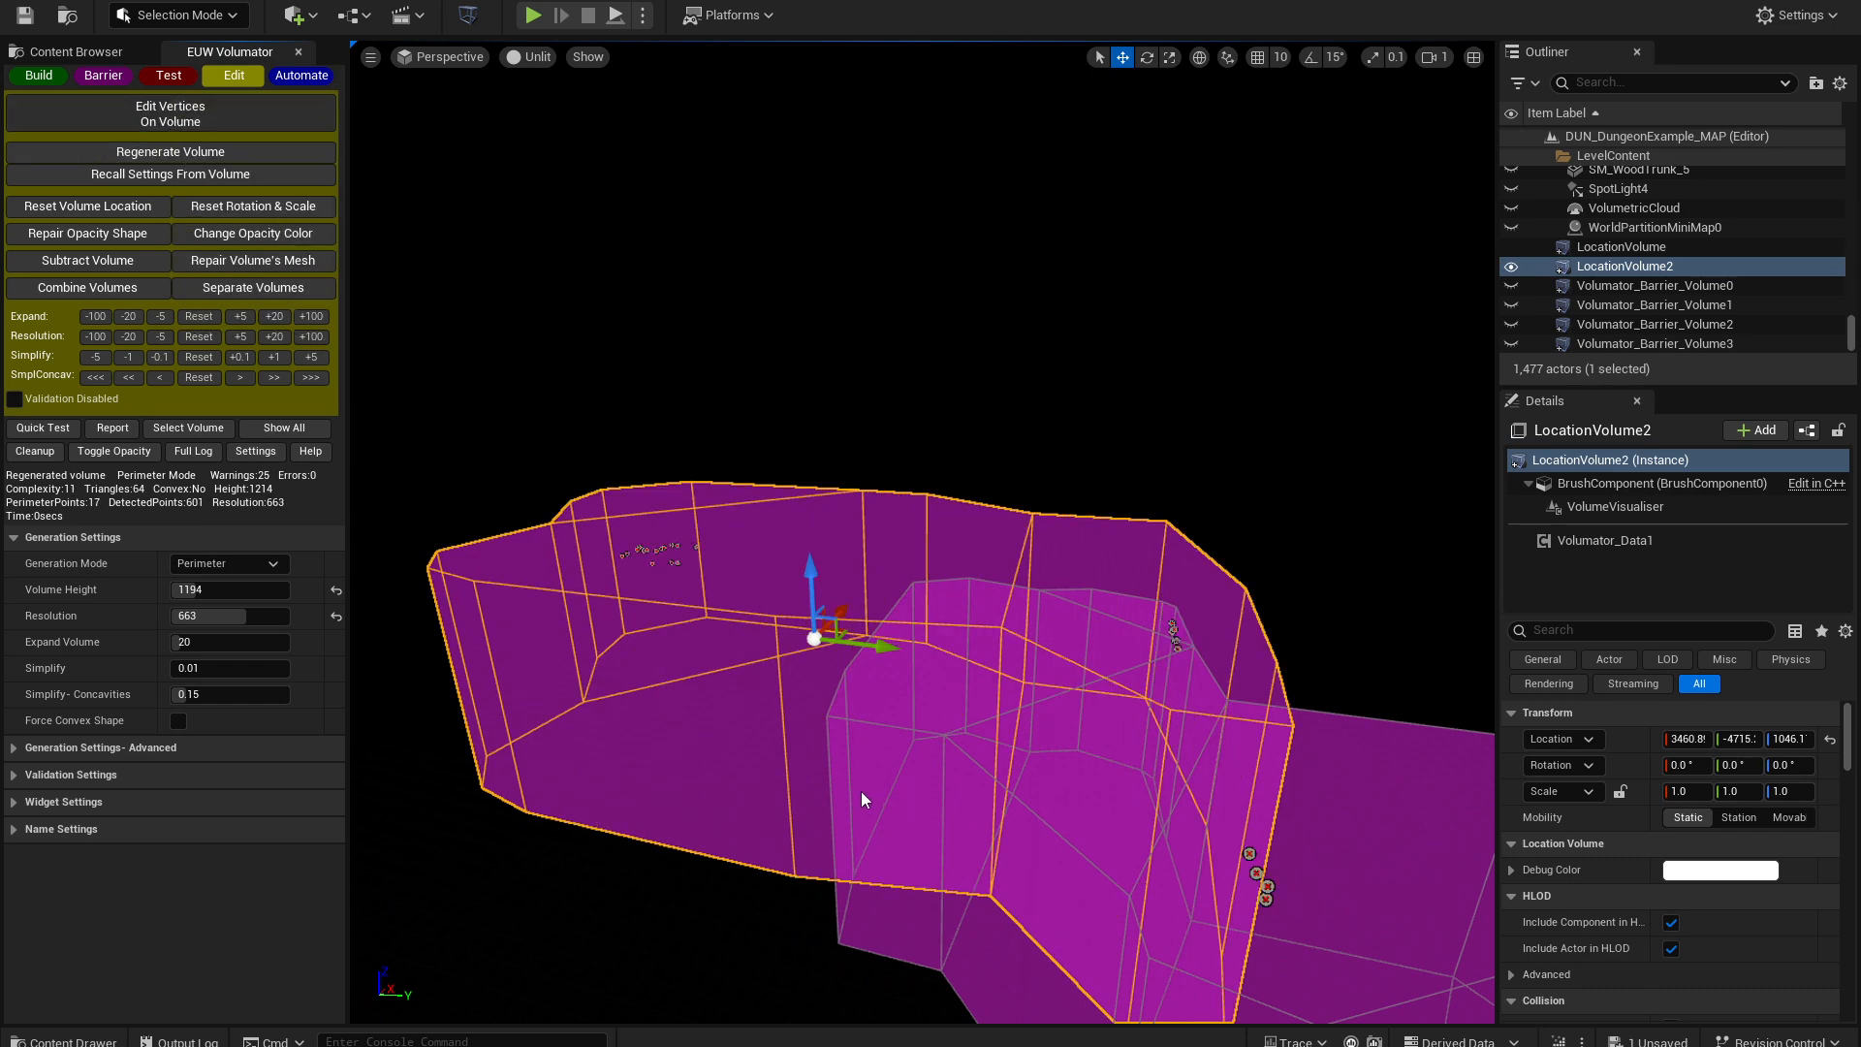
- Edit LocationVolume2's vertices, moving a perimeter point at its overlapping end farther outward, and commit the edits
{"action": "right_click_drag", "start_coordinate": [860, 785], "coordinate": [1047, 723]}
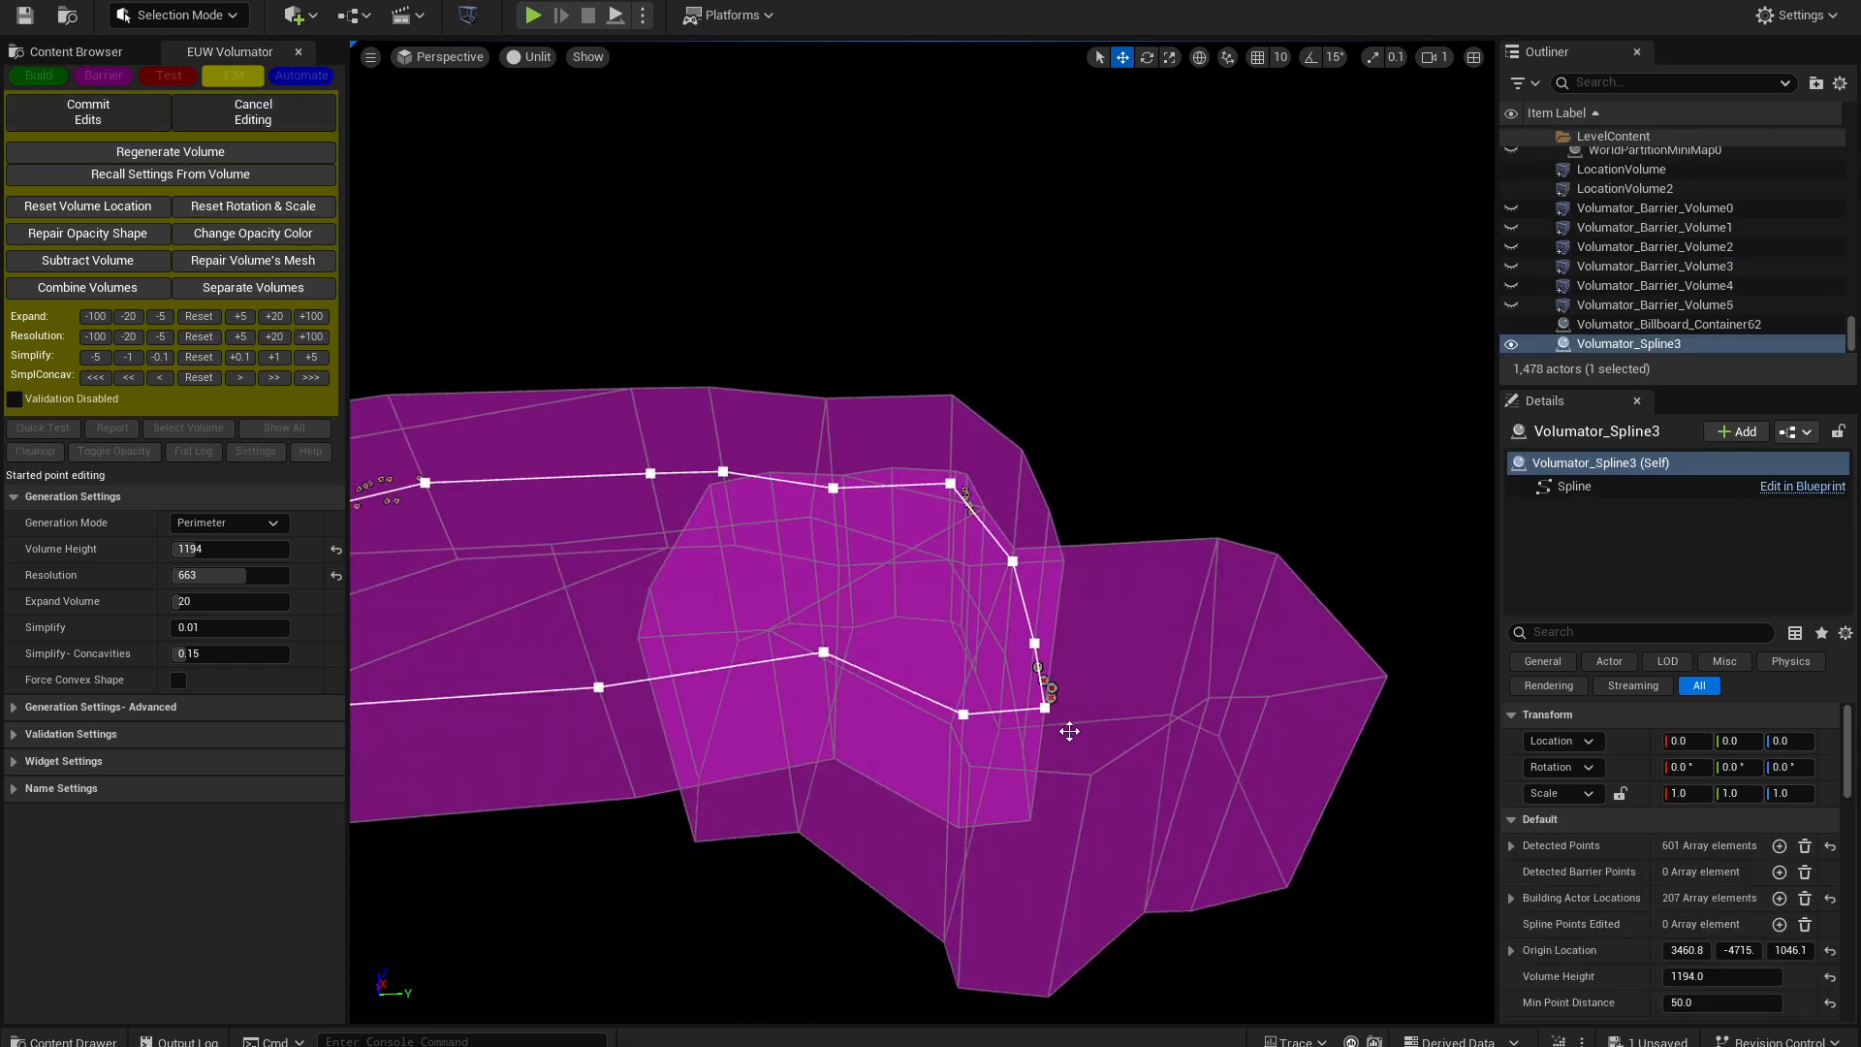
{"action": "left_click", "coordinate": [1045, 709]}
{"action": "left_click_drag", "start_coordinate": [1113, 702], "coordinate": [1158, 699]}
{"action": "left_click", "coordinate": [117, 111]}
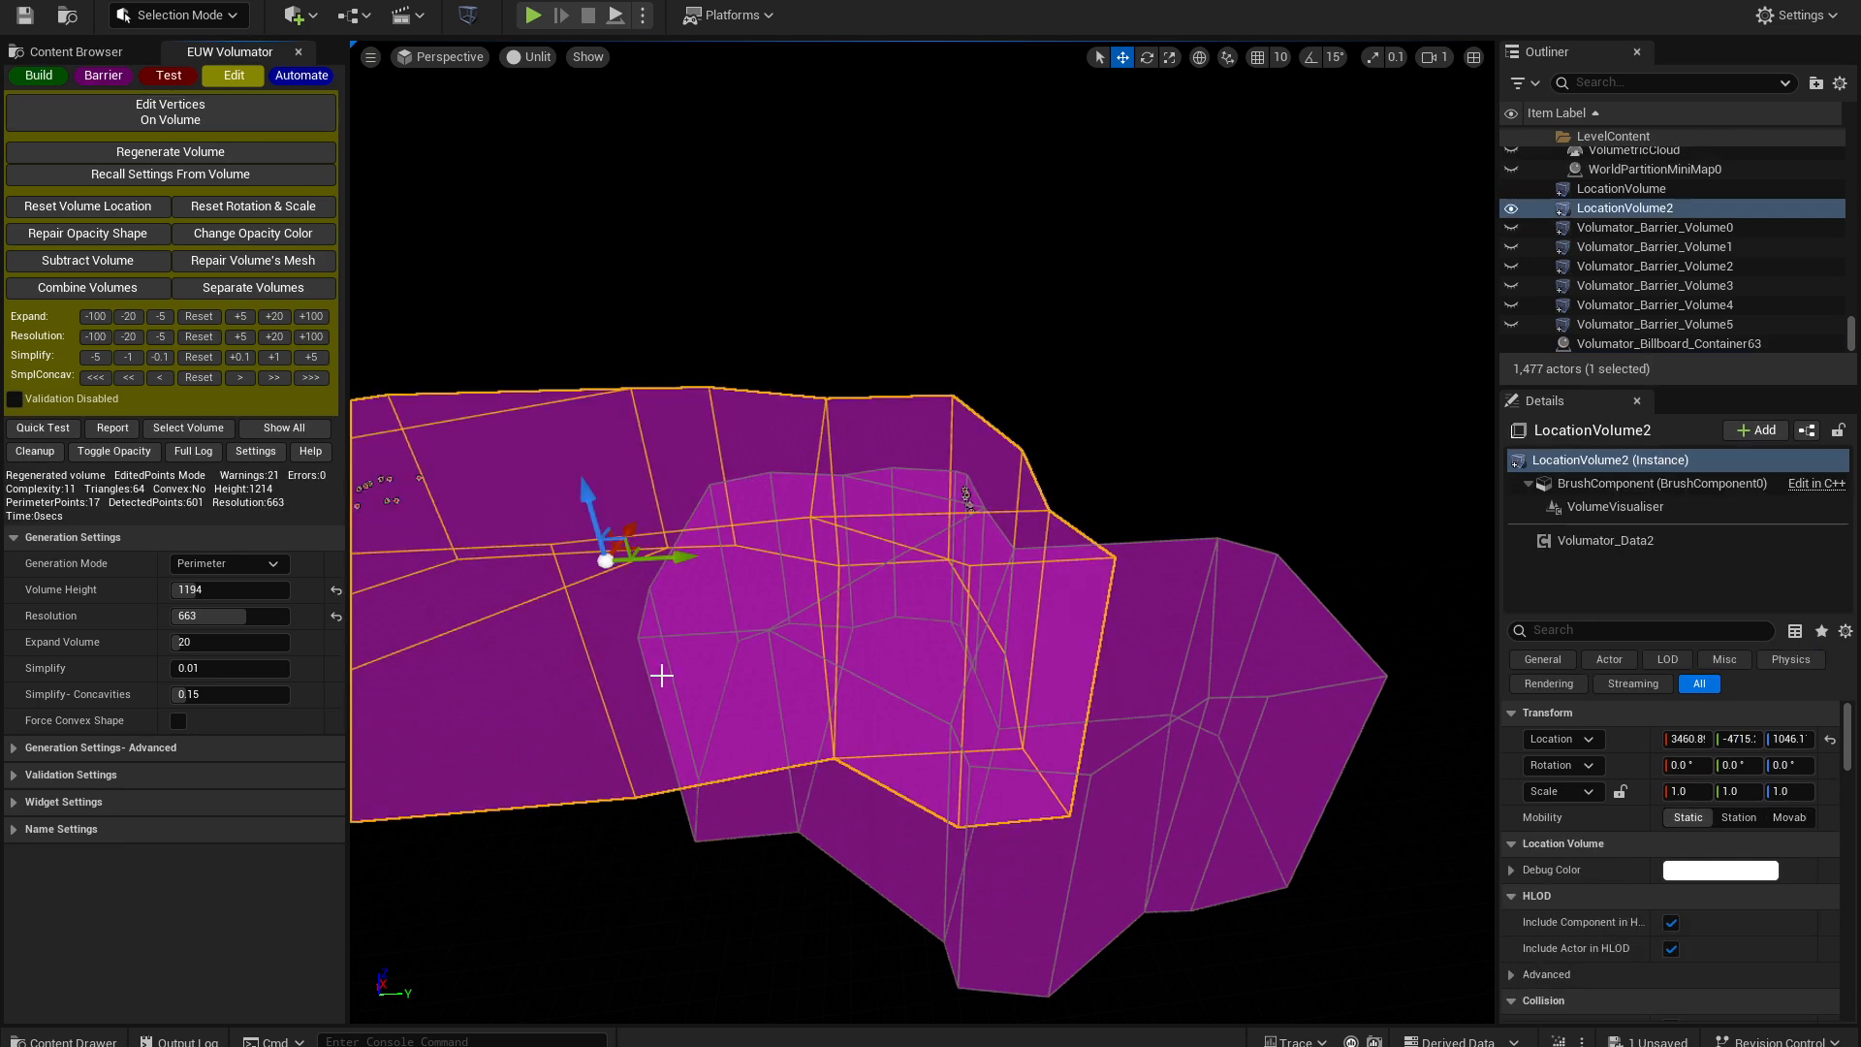
- Select the edited LocationVolume2 together with LocationVolume and combine them into one volume
{"action": "right_click_drag", "start_coordinate": [661, 676], "coordinate": [644, 698]}
{"action": "left_click", "coordinate": [1167, 558], "text": "ctrl"}
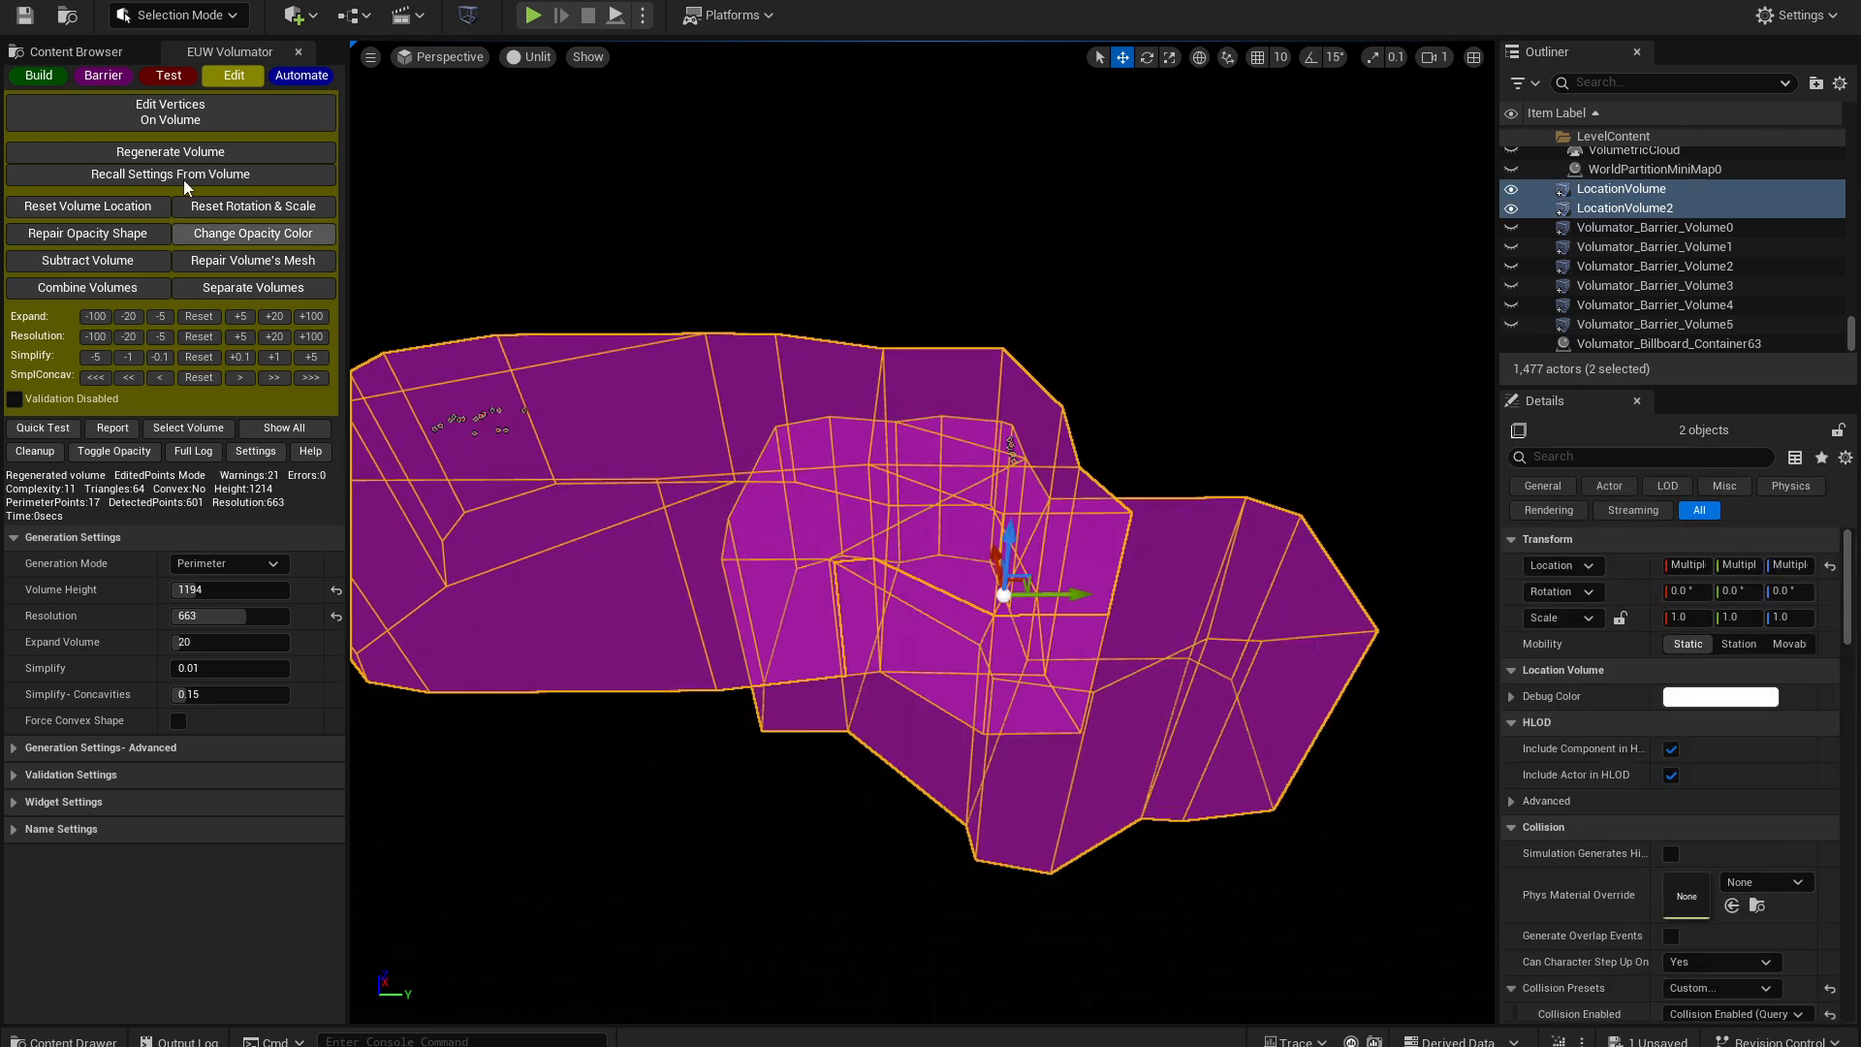
{"action": "left_click", "coordinate": [88, 287]}
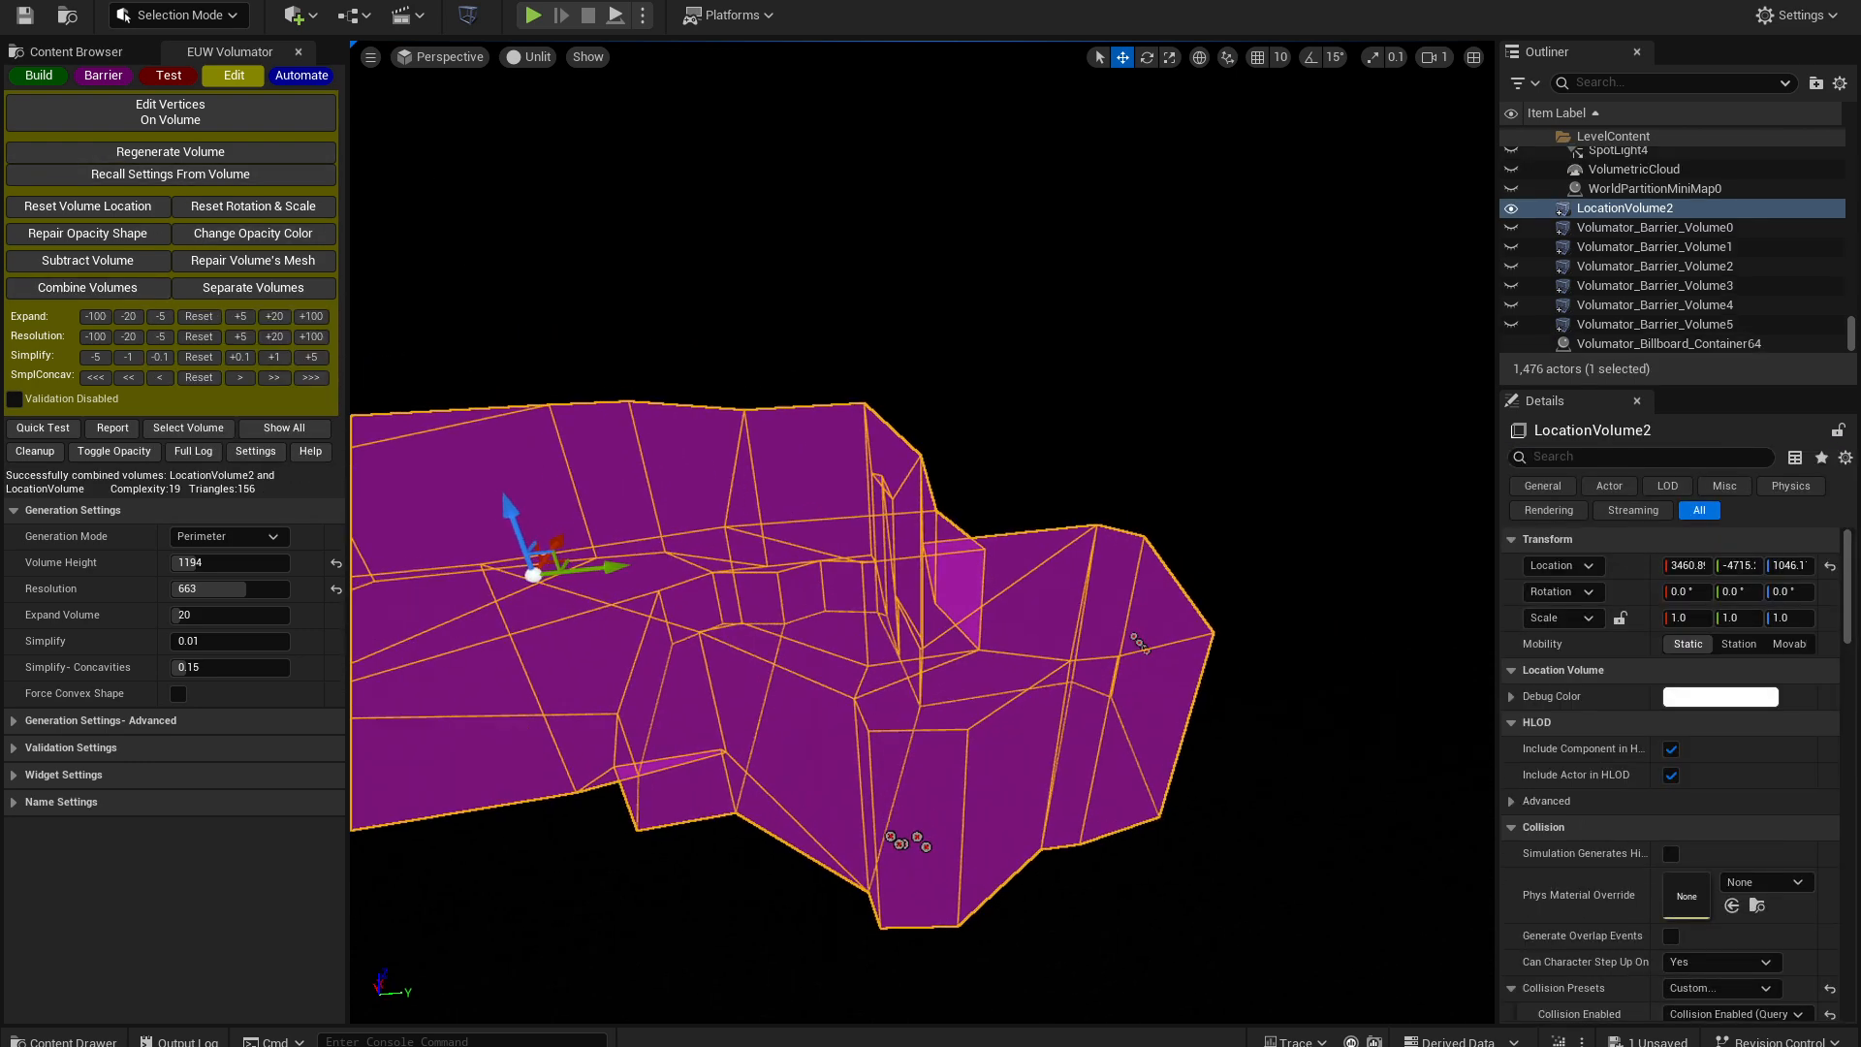
{"action": "key", "text": "d"}
{"action": "right_click_drag", "start_coordinate": [921, 582], "coordinate": [896, 640]}
{"action": "key", "text": "a"}
- Set the combined volume's Debug Color to bright pink
{"action": "left_click", "coordinate": [1697, 697]}
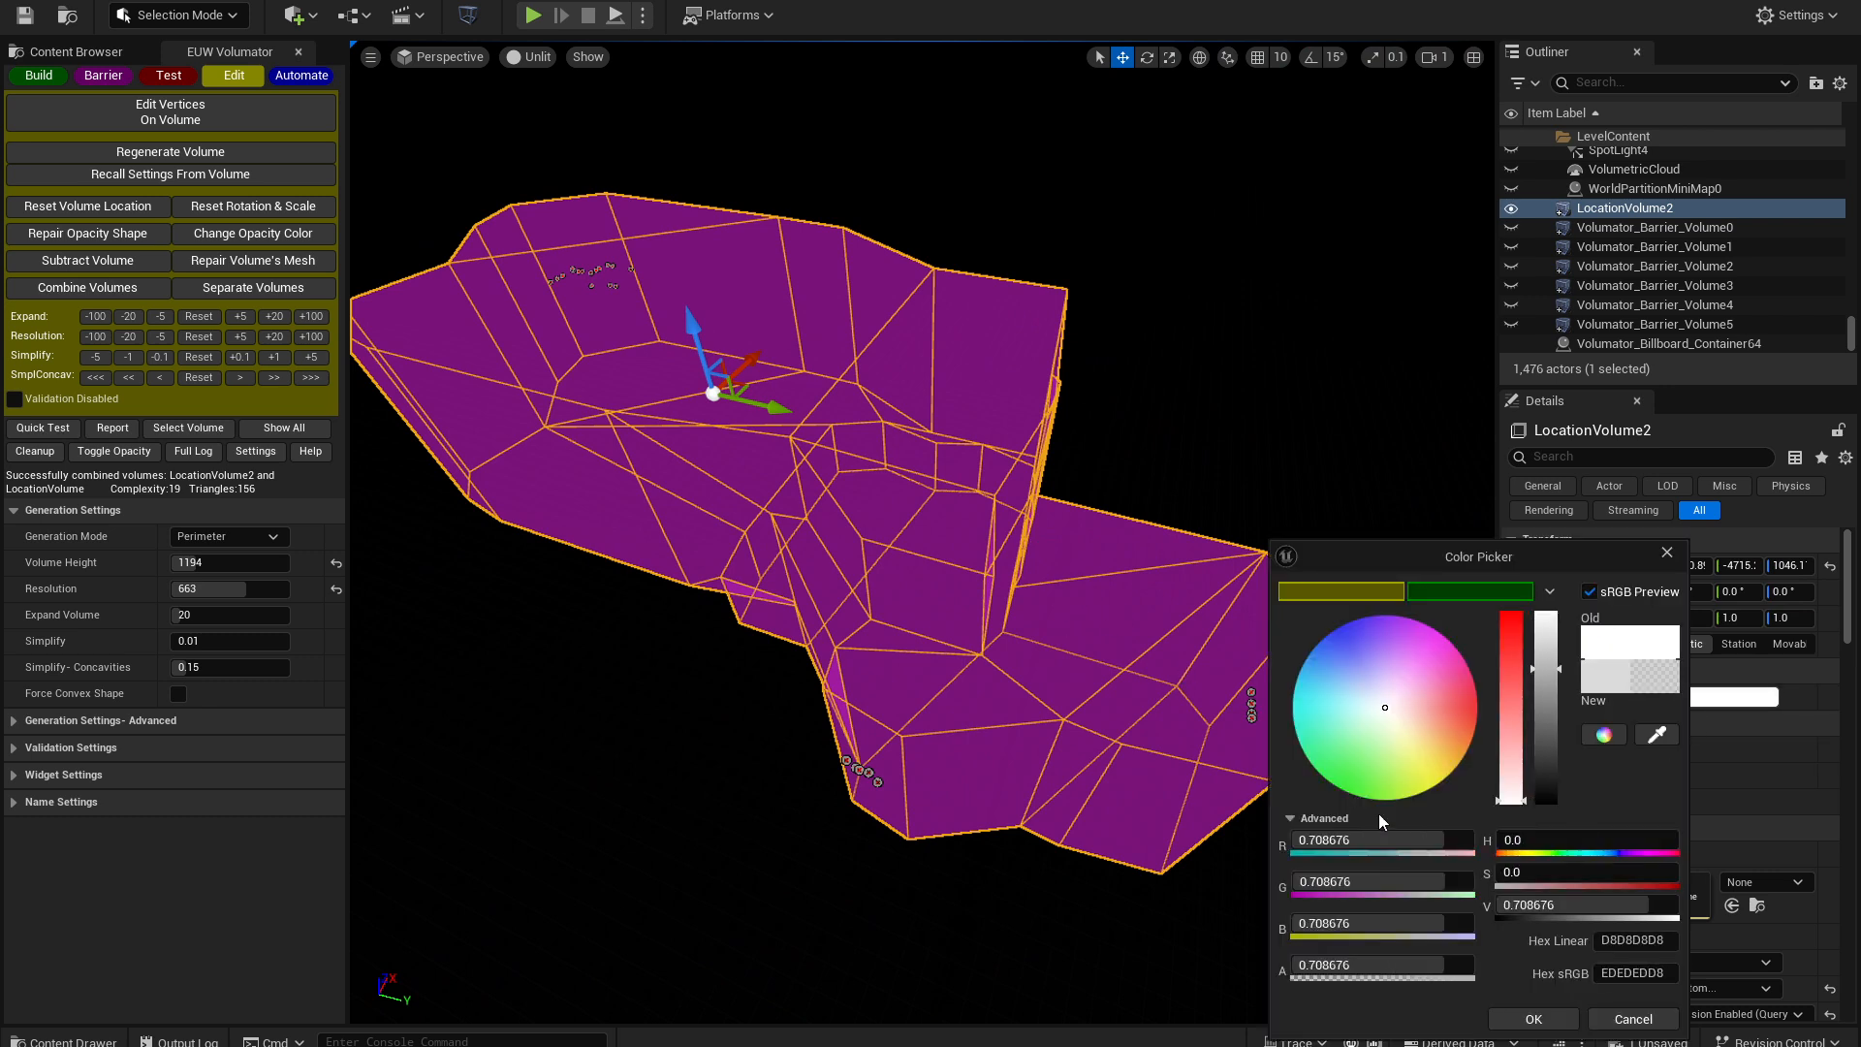
{"action": "left_click_drag", "start_coordinate": [1426, 694], "coordinate": [1479, 676]}
{"action": "left_click", "coordinate": [1531, 1017]}
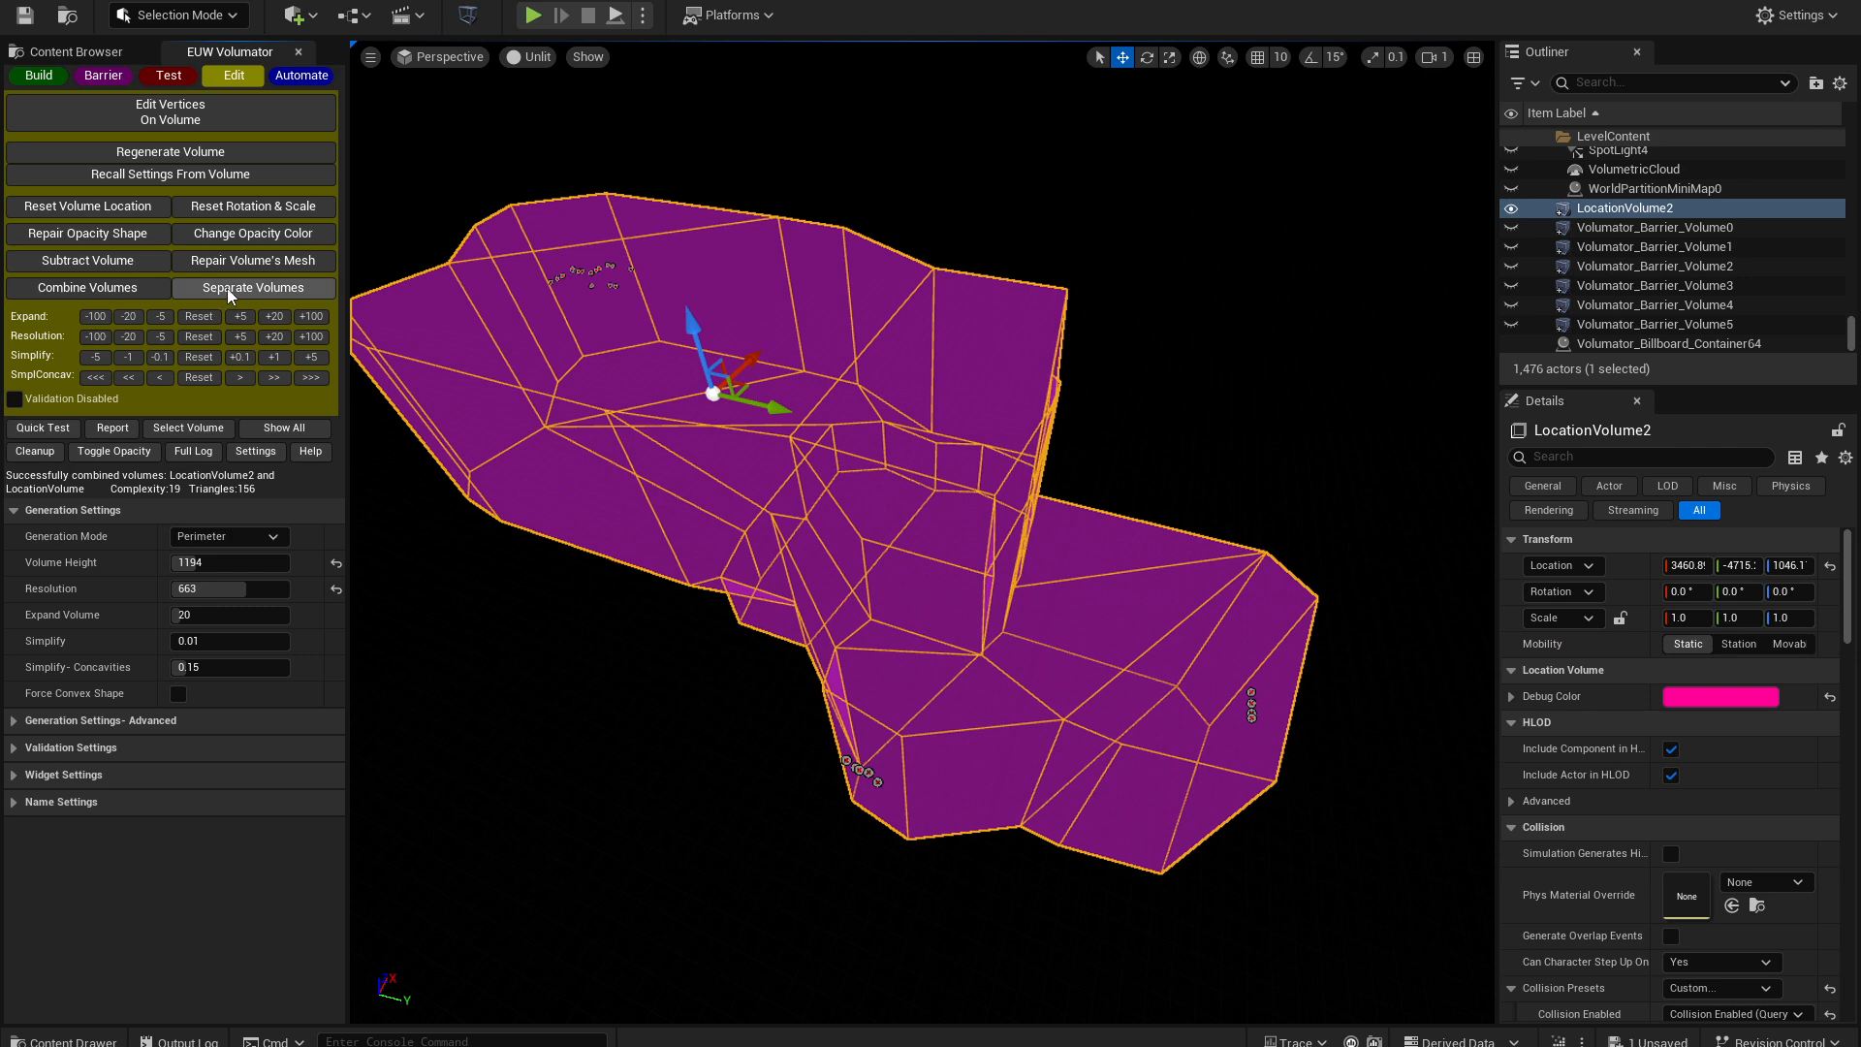
- Separate the combined volume again and compare the Debug Color property of the two resulting volumes
{"action": "left_click", "coordinate": [254, 288]}
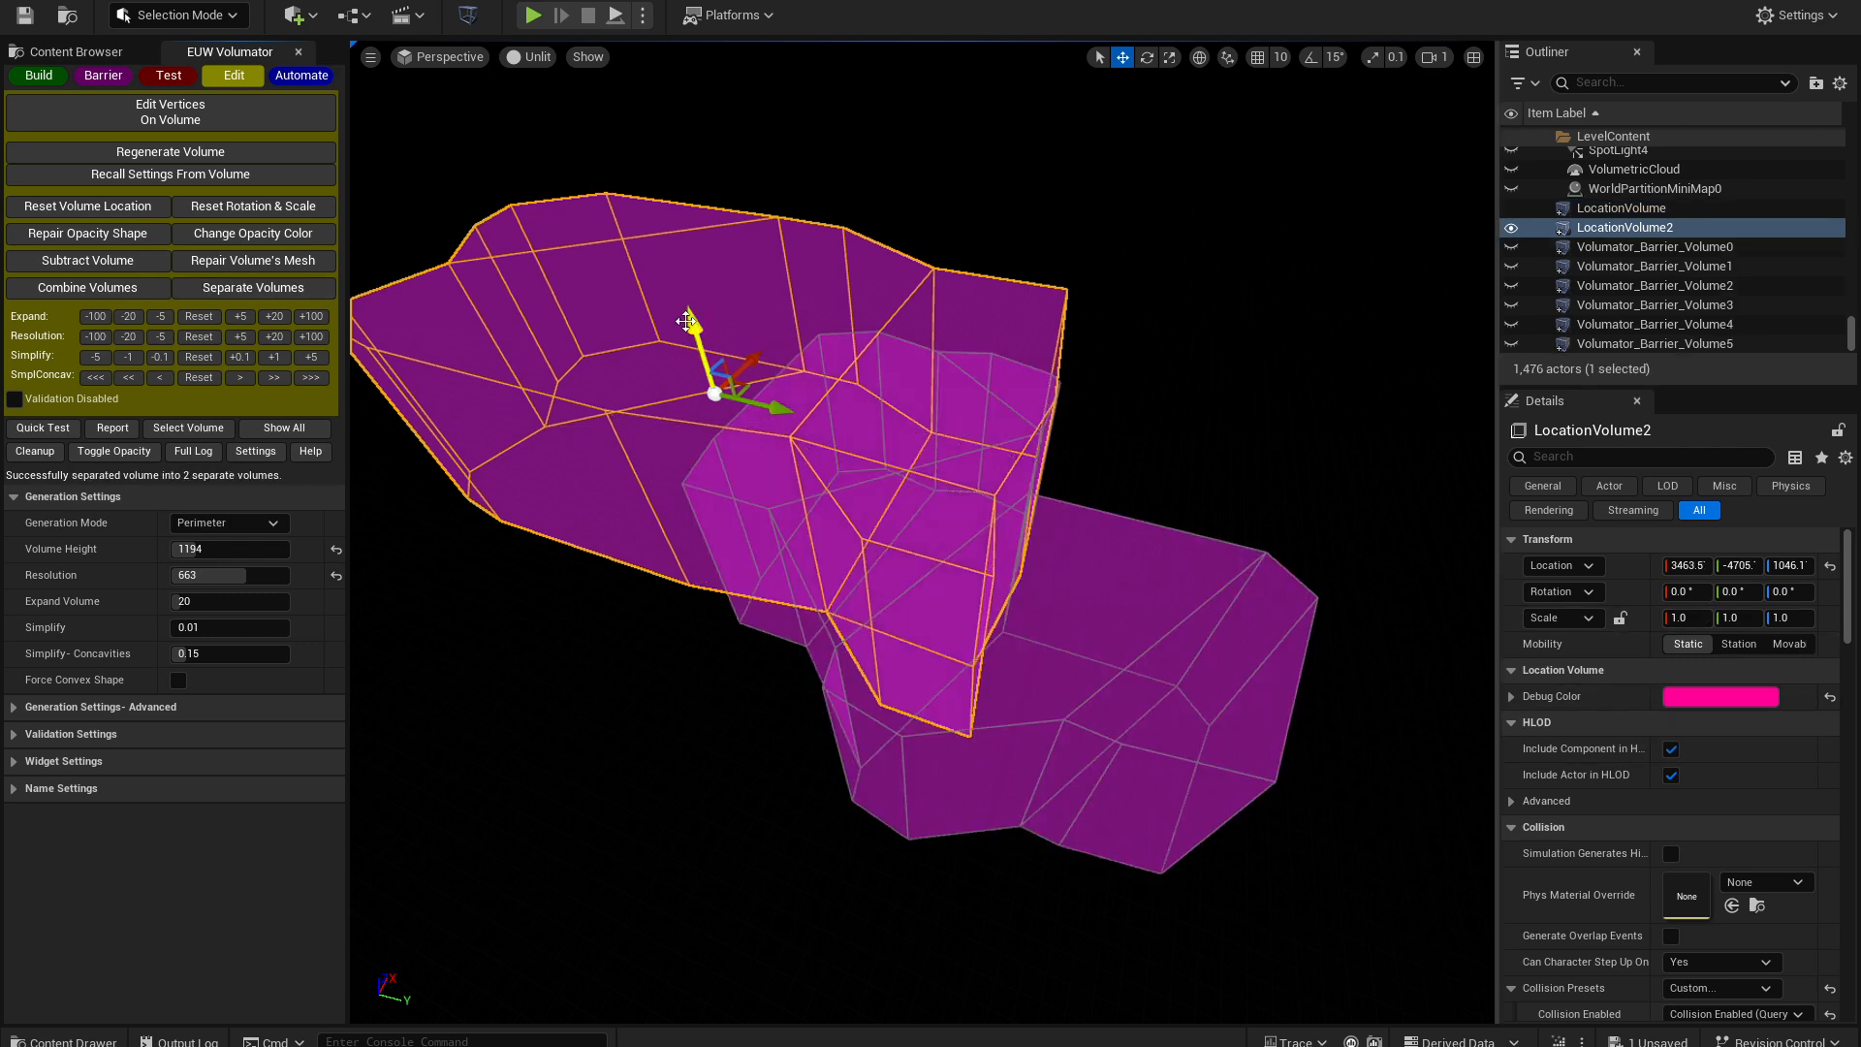
{"action": "left_click", "coordinate": [1076, 621]}
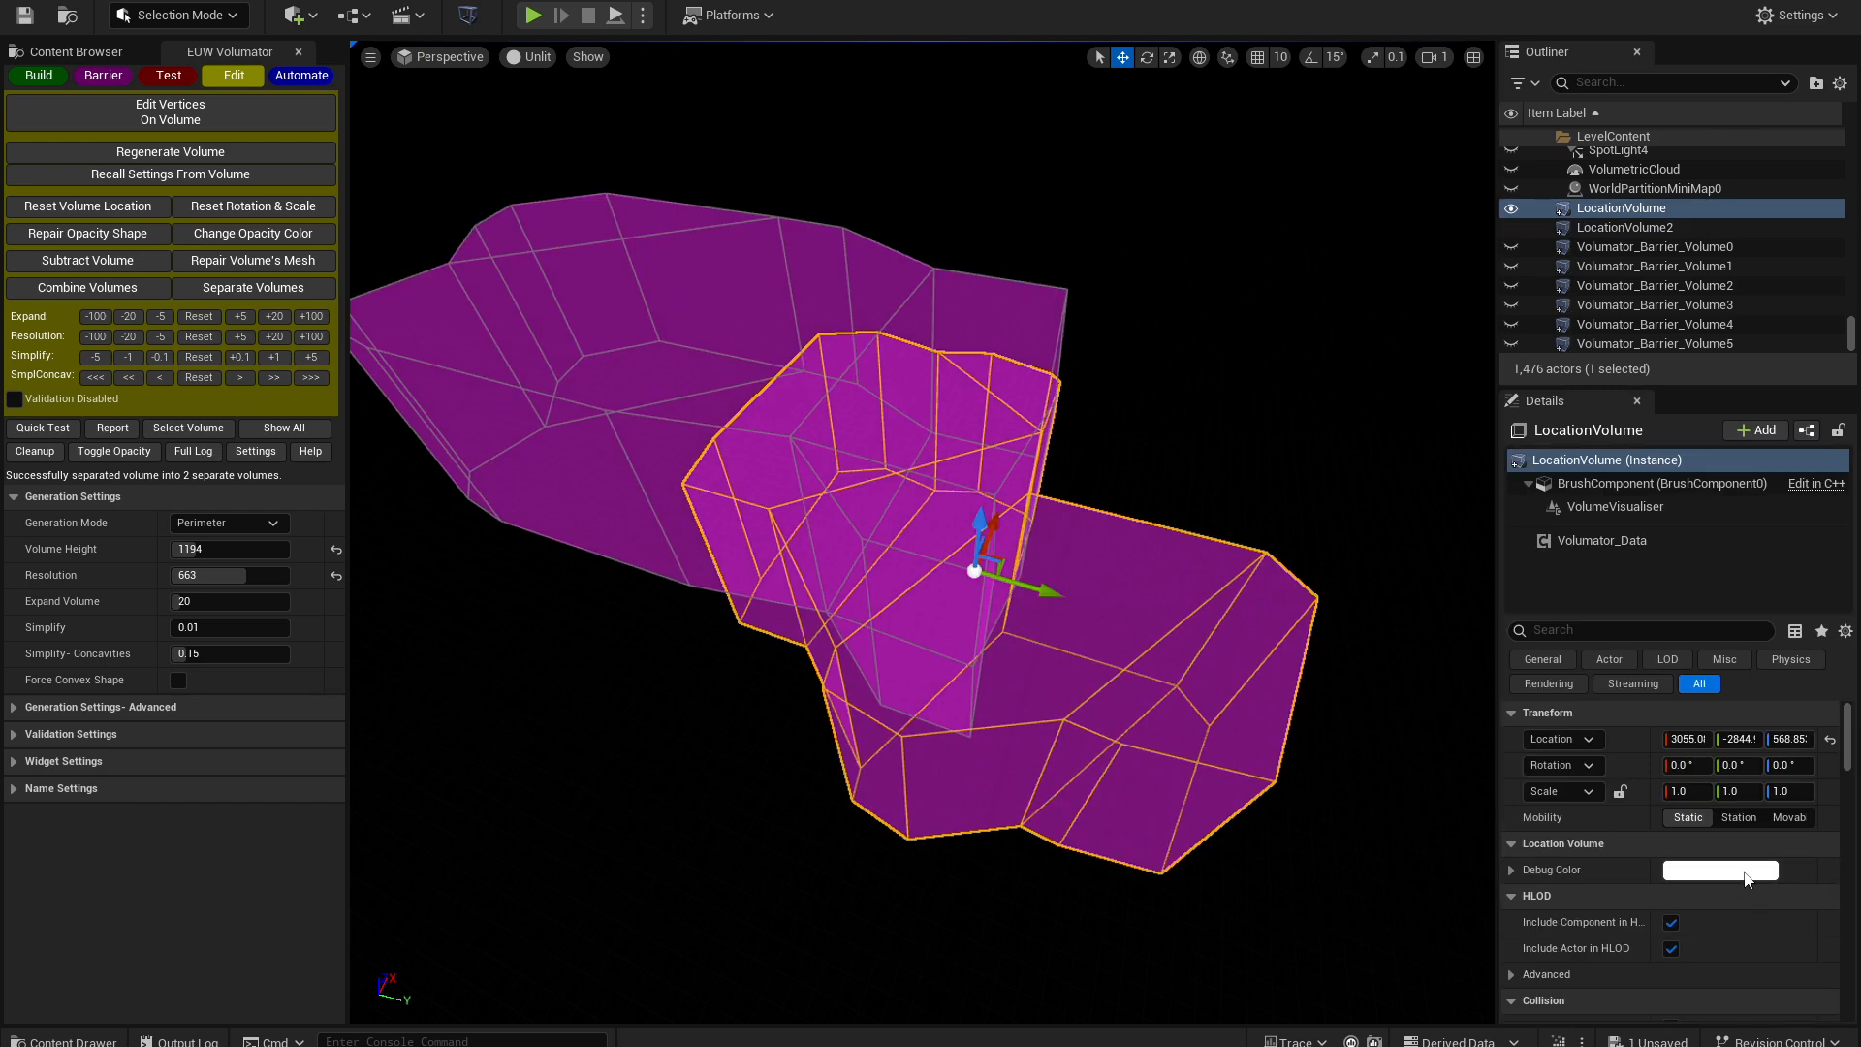
{"action": "left_click", "coordinate": [676, 314]}
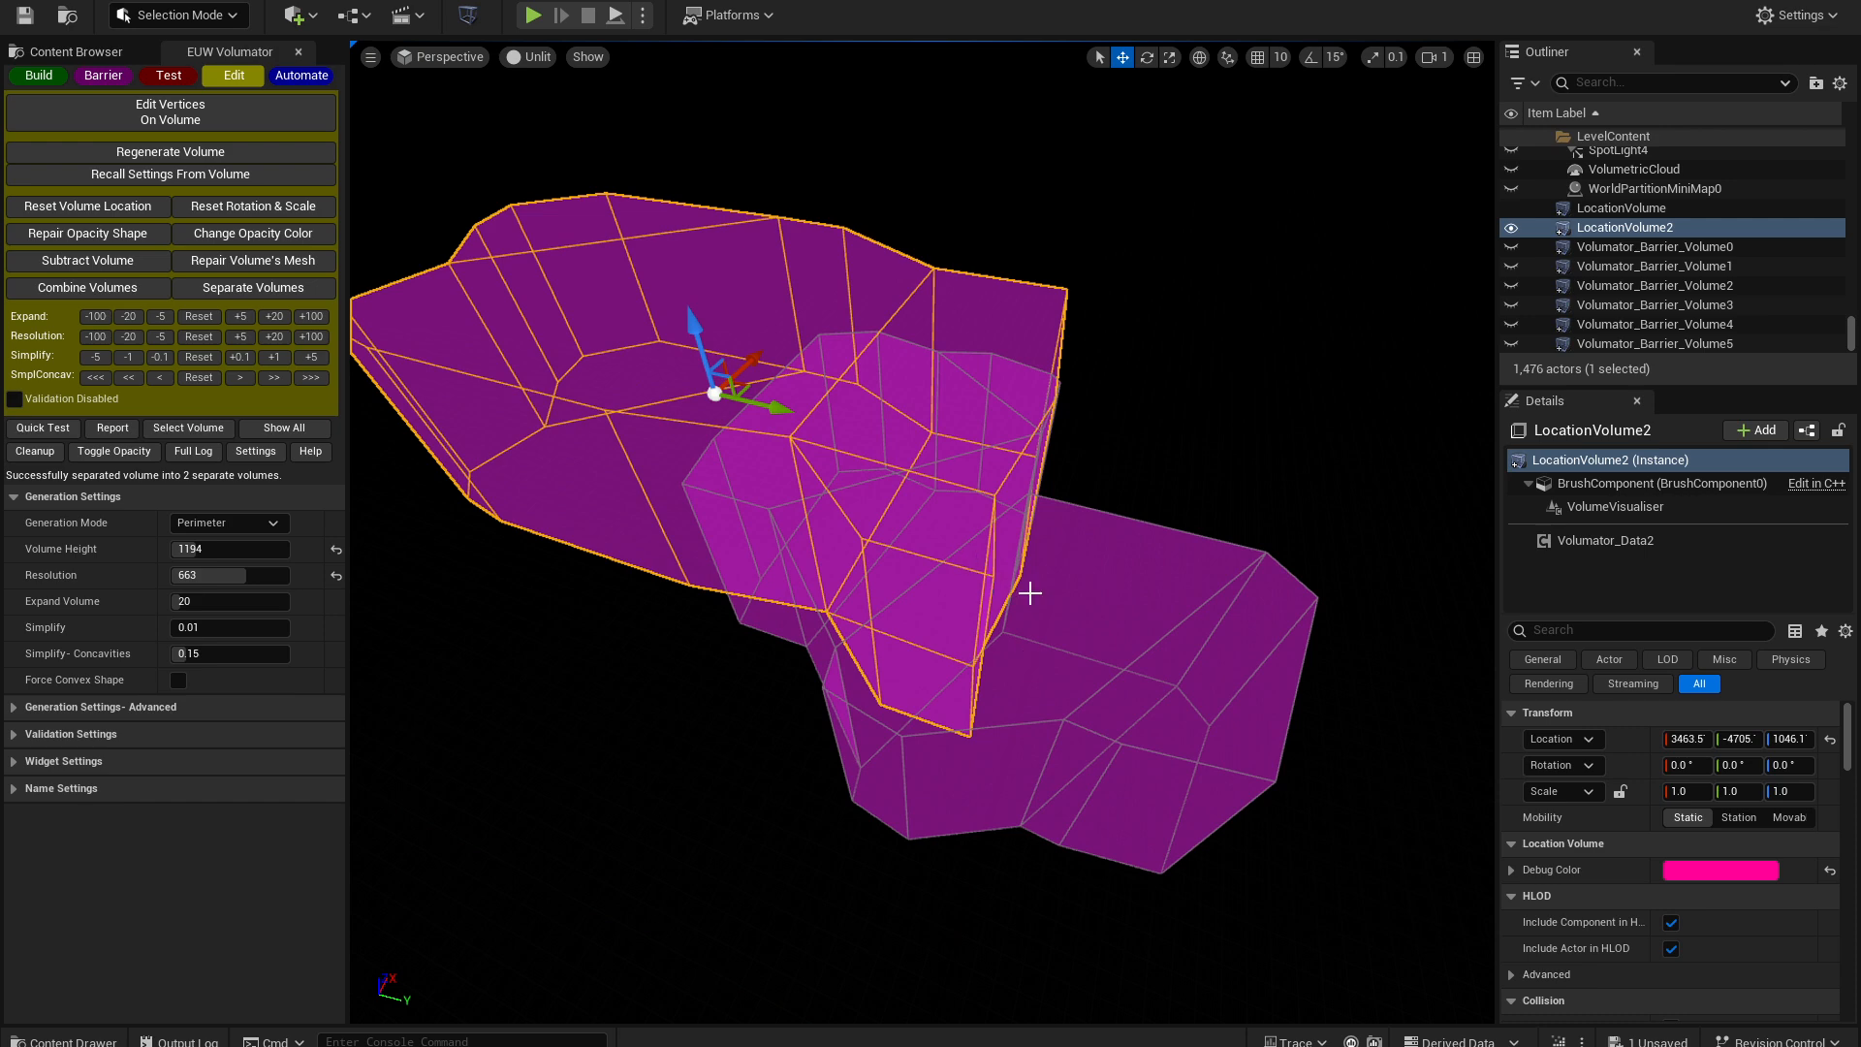
{"action": "left_click", "coordinate": [1124, 675], "text": "ctrl"}
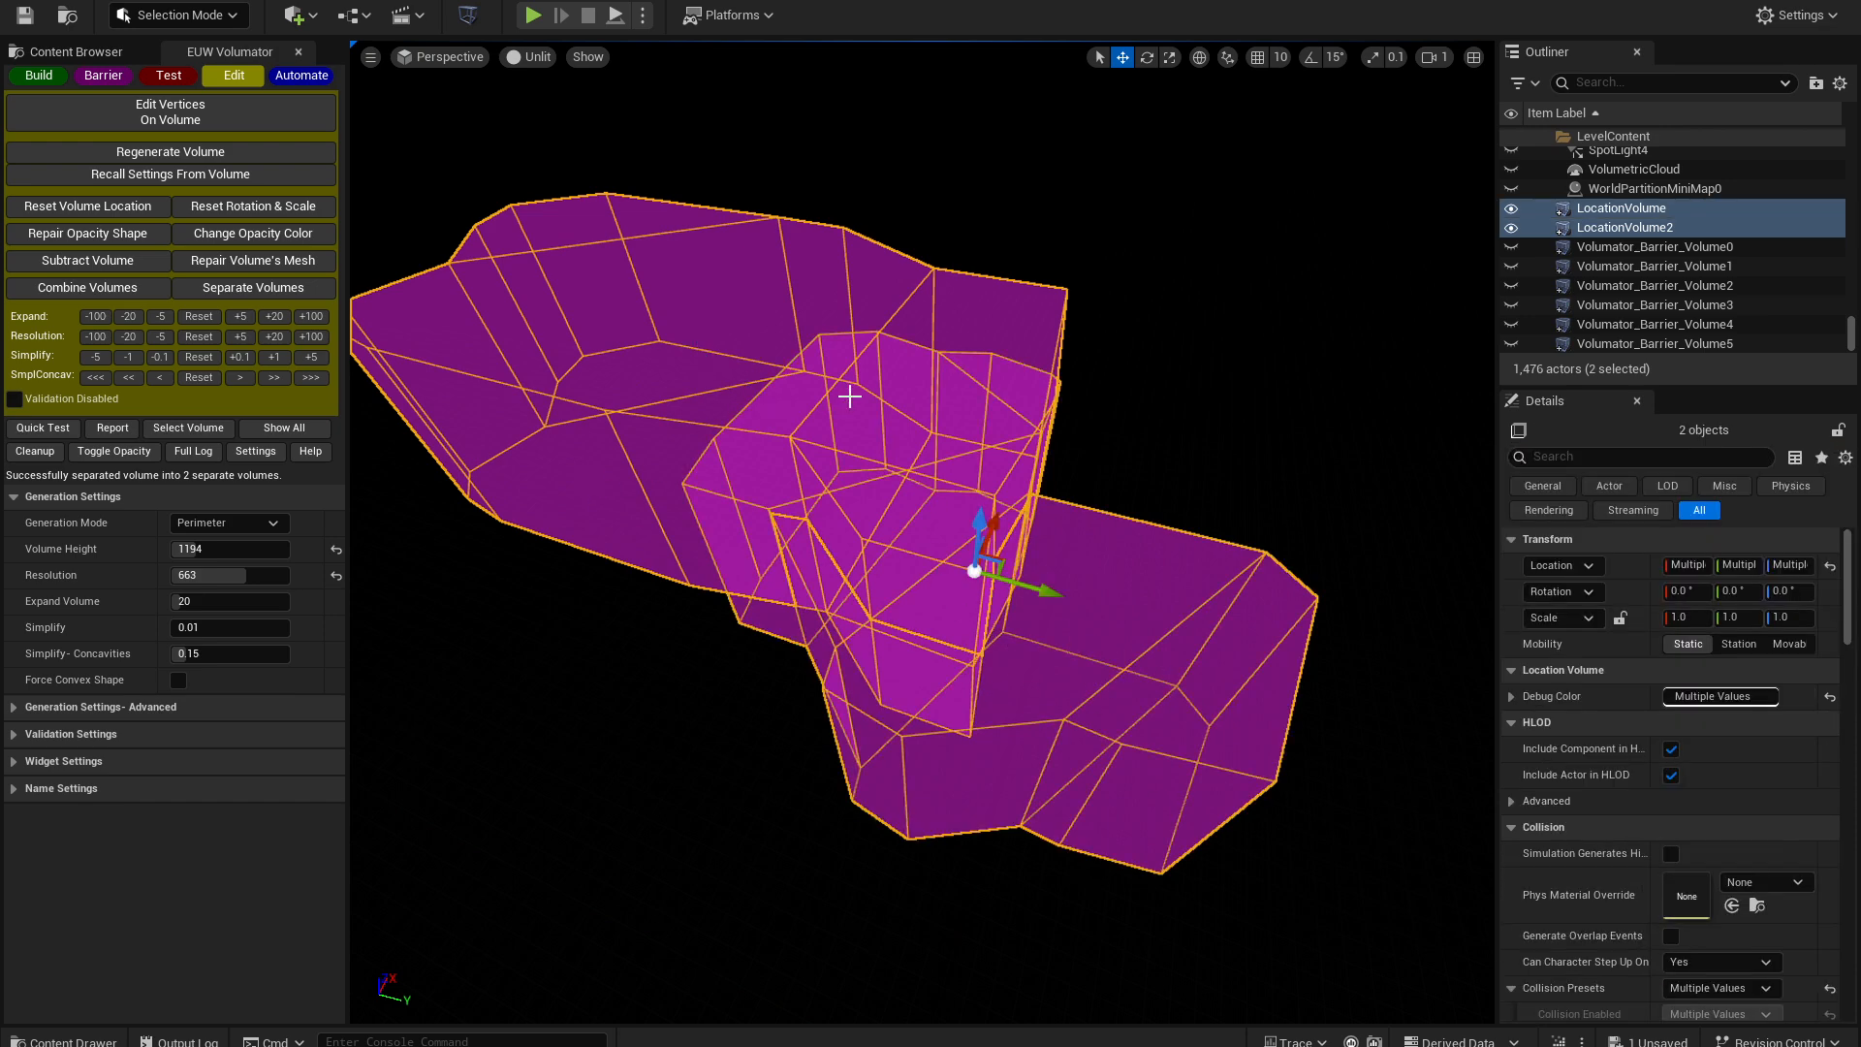
{"action": "left_click", "coordinate": [693, 352]}
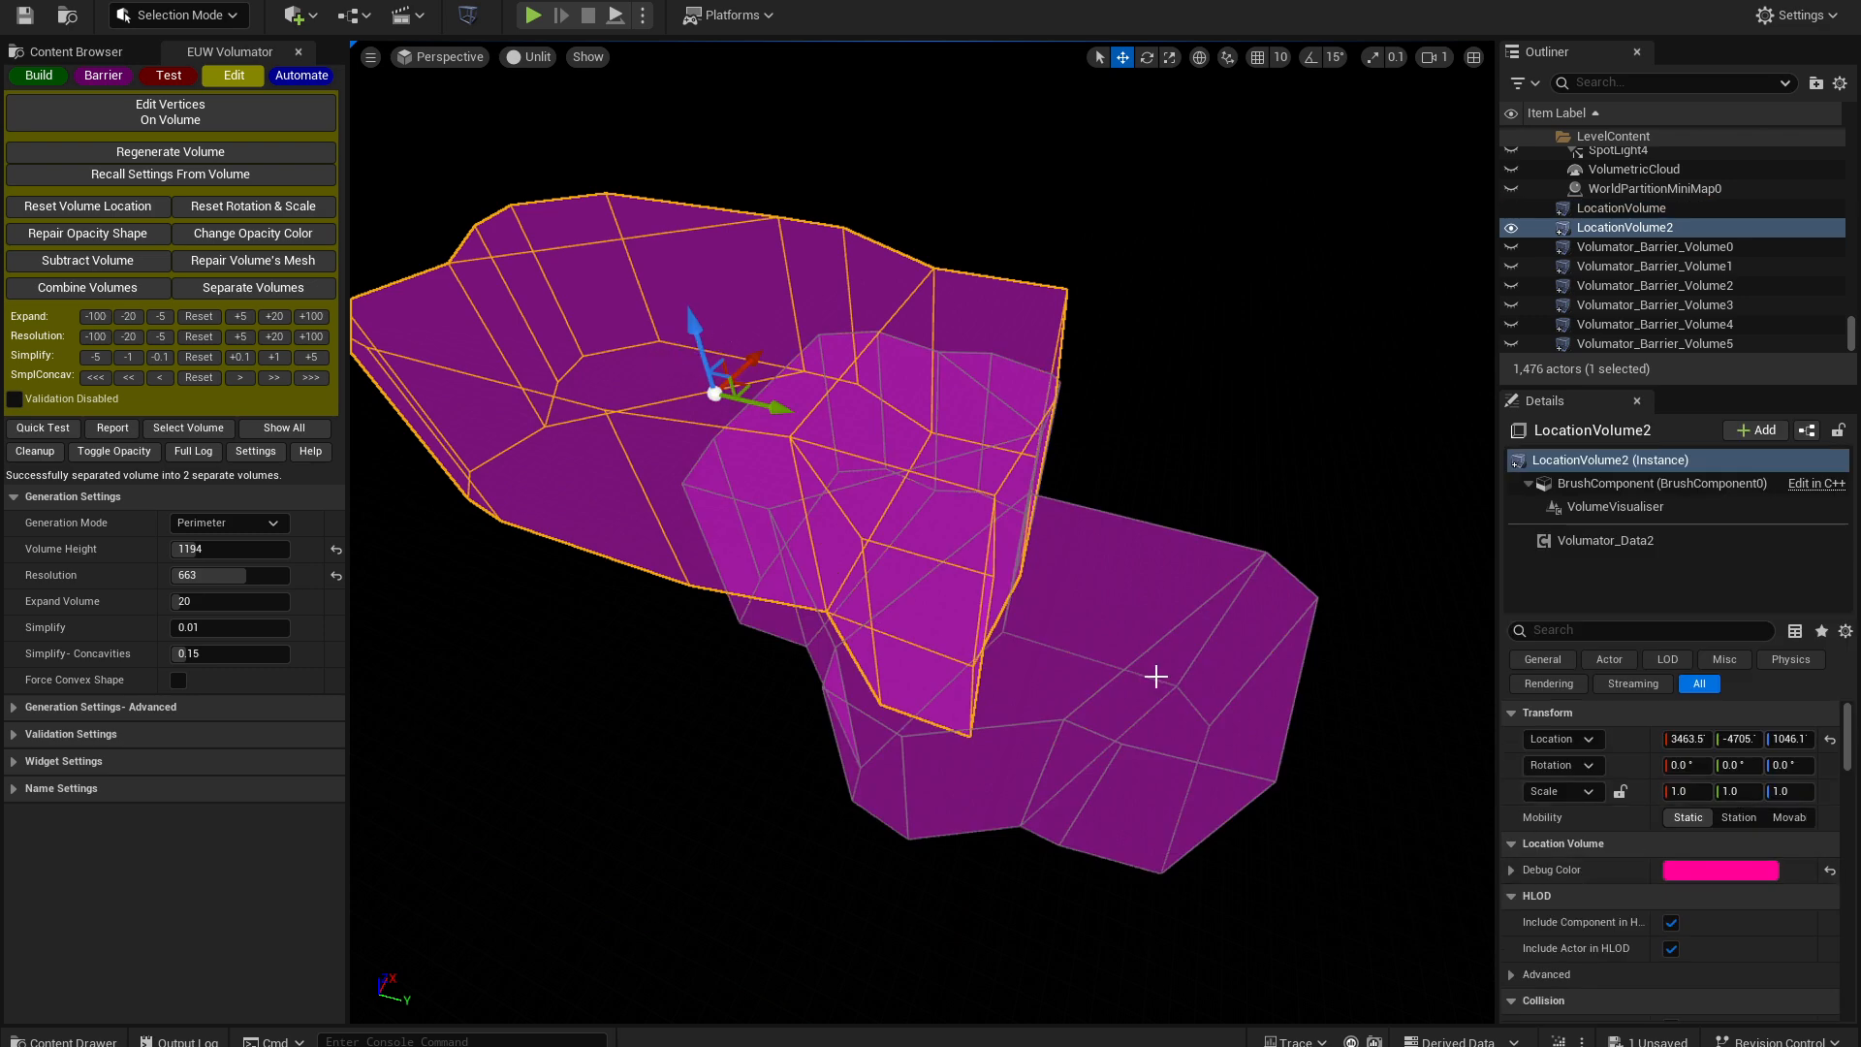
{"action": "left_click", "coordinate": [1155, 676]}
- Combine the two volumes with LocationVolume2 selected first and LocationVolume second
{"action": "left_click", "coordinate": [664, 308]}
{"action": "left_click", "coordinate": [1219, 681], "text": "ctrl"}
{"action": "left_click", "coordinate": [88, 287]}
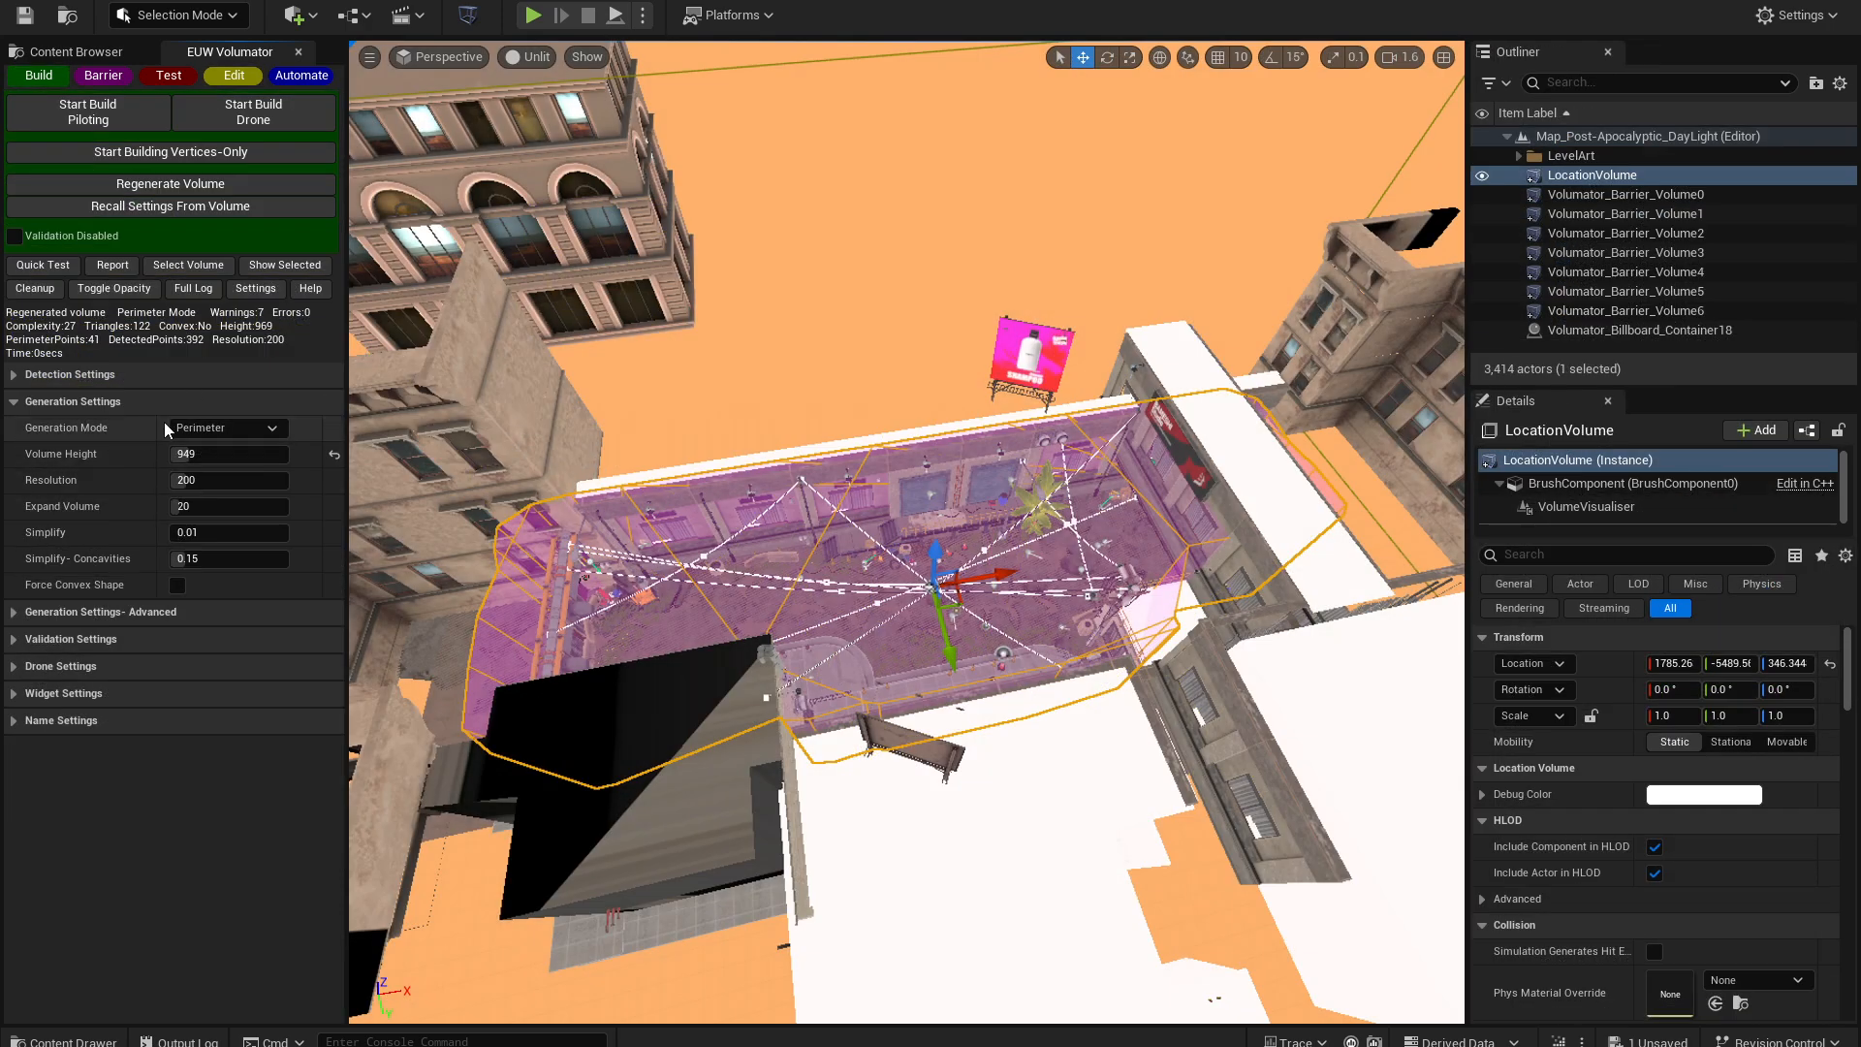
- Review the available generation modes and show only the selected LocationVolume in the post-apocalyptic map
{"action": "left_click", "coordinate": [224, 428]}
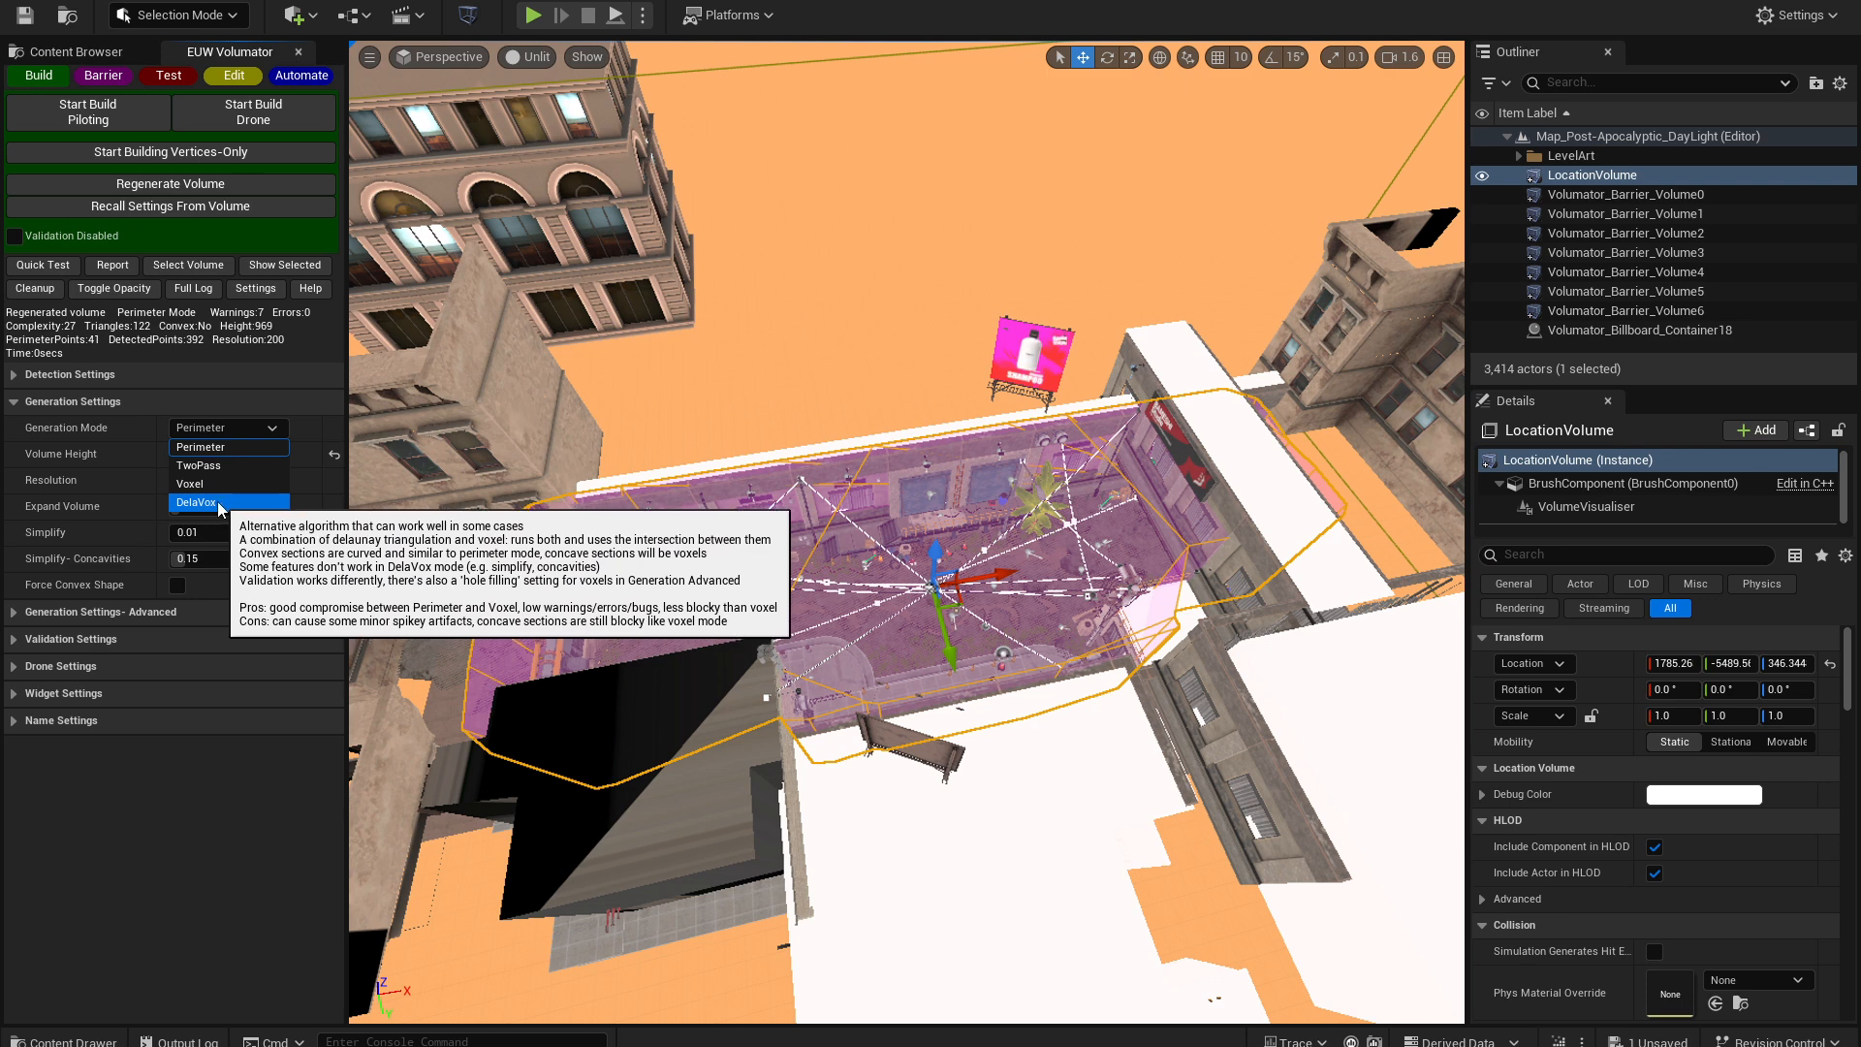
{"action": "left_click", "coordinate": [114, 423]}
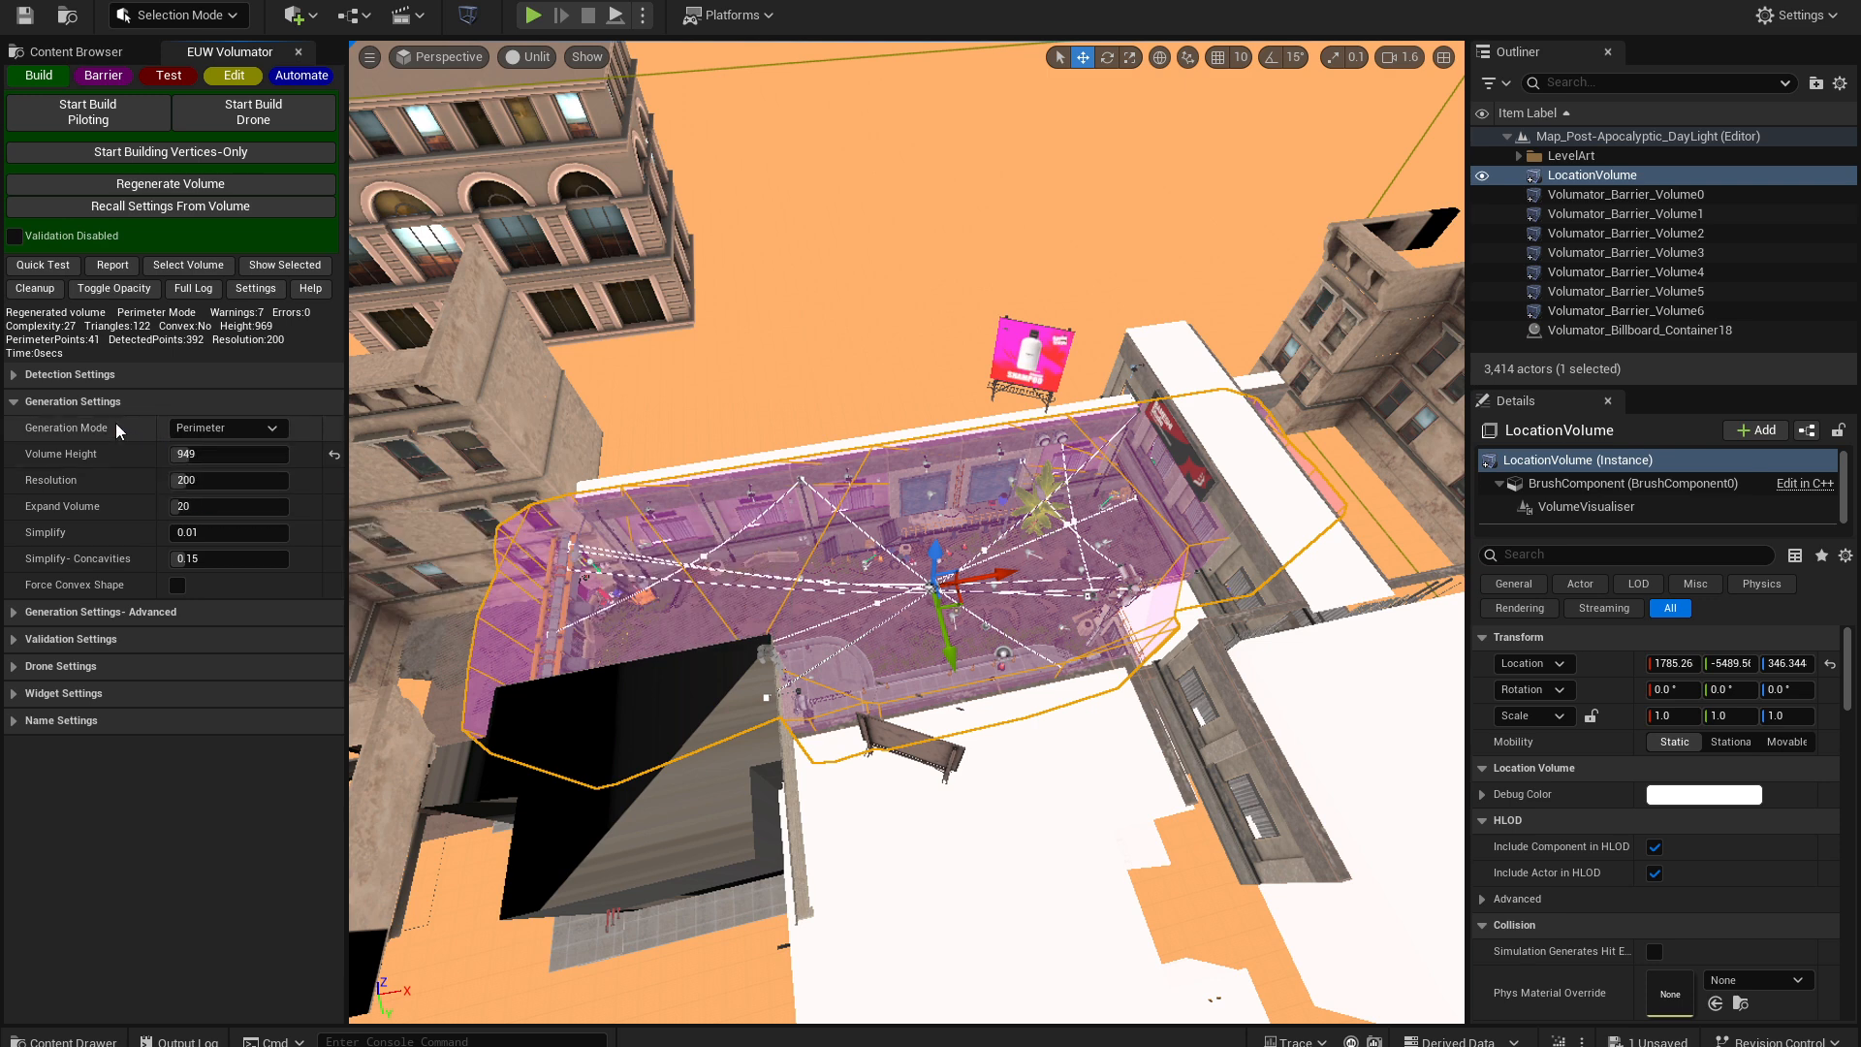
{"action": "left_click", "coordinate": [275, 265]}
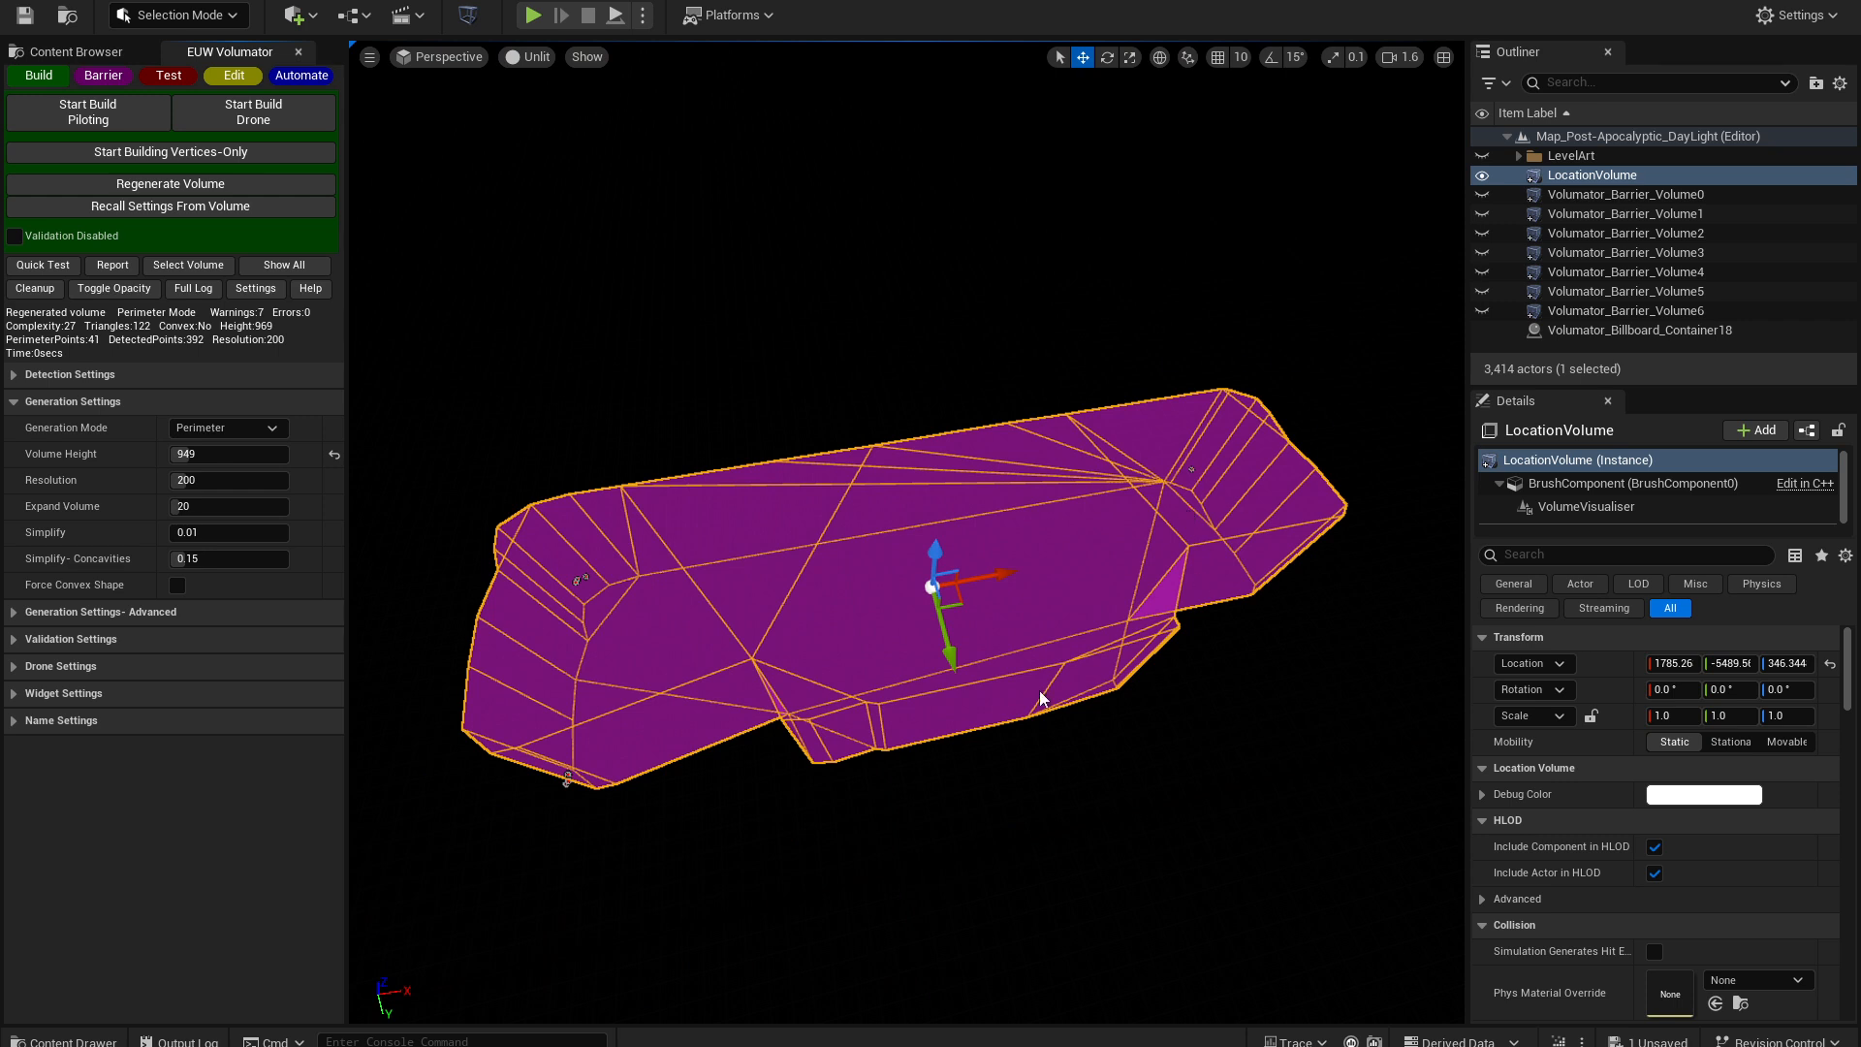
- Regenerate LocationVolume using the TwoPass generation mode
{"action": "left_click", "coordinate": [242, 427]}
{"action": "left_click", "coordinate": [223, 464]}
{"action": "left_click", "coordinate": [202, 192]}
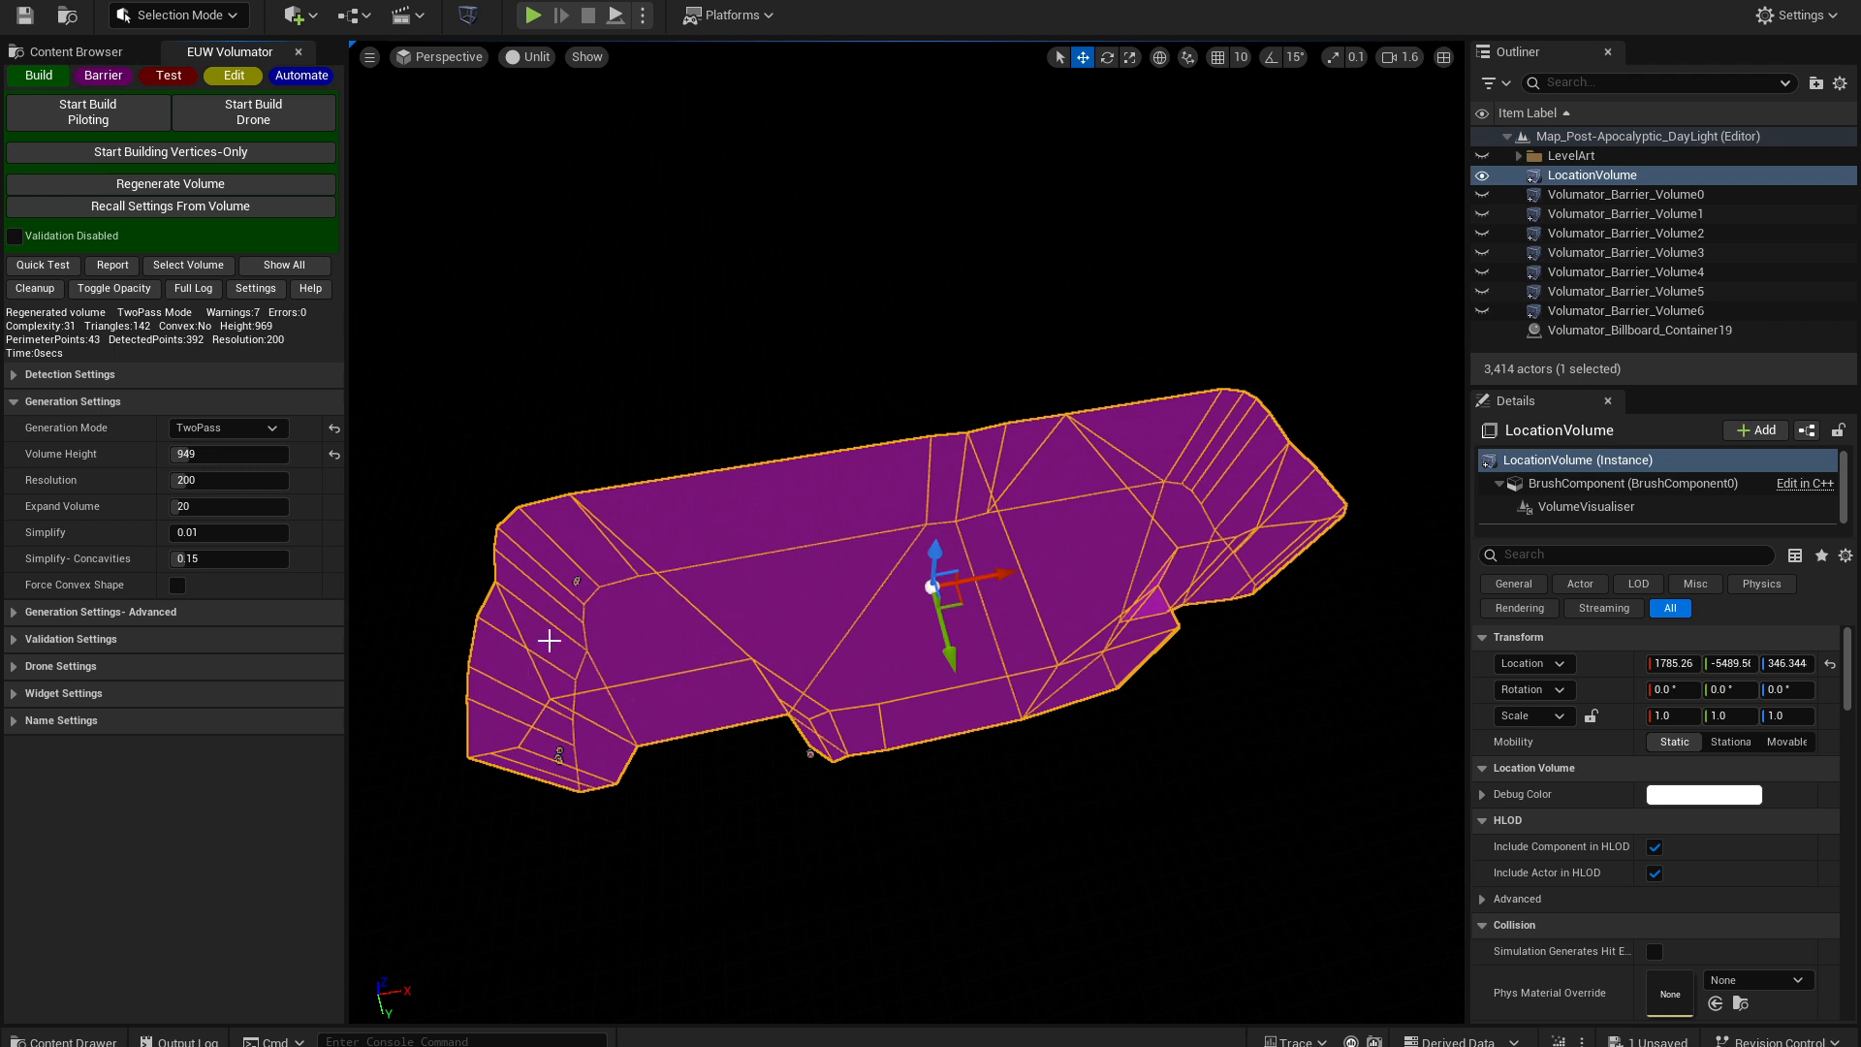
- Regenerate LocationVolume using the Voxel generation mode
{"action": "left_click", "coordinate": [221, 435]}
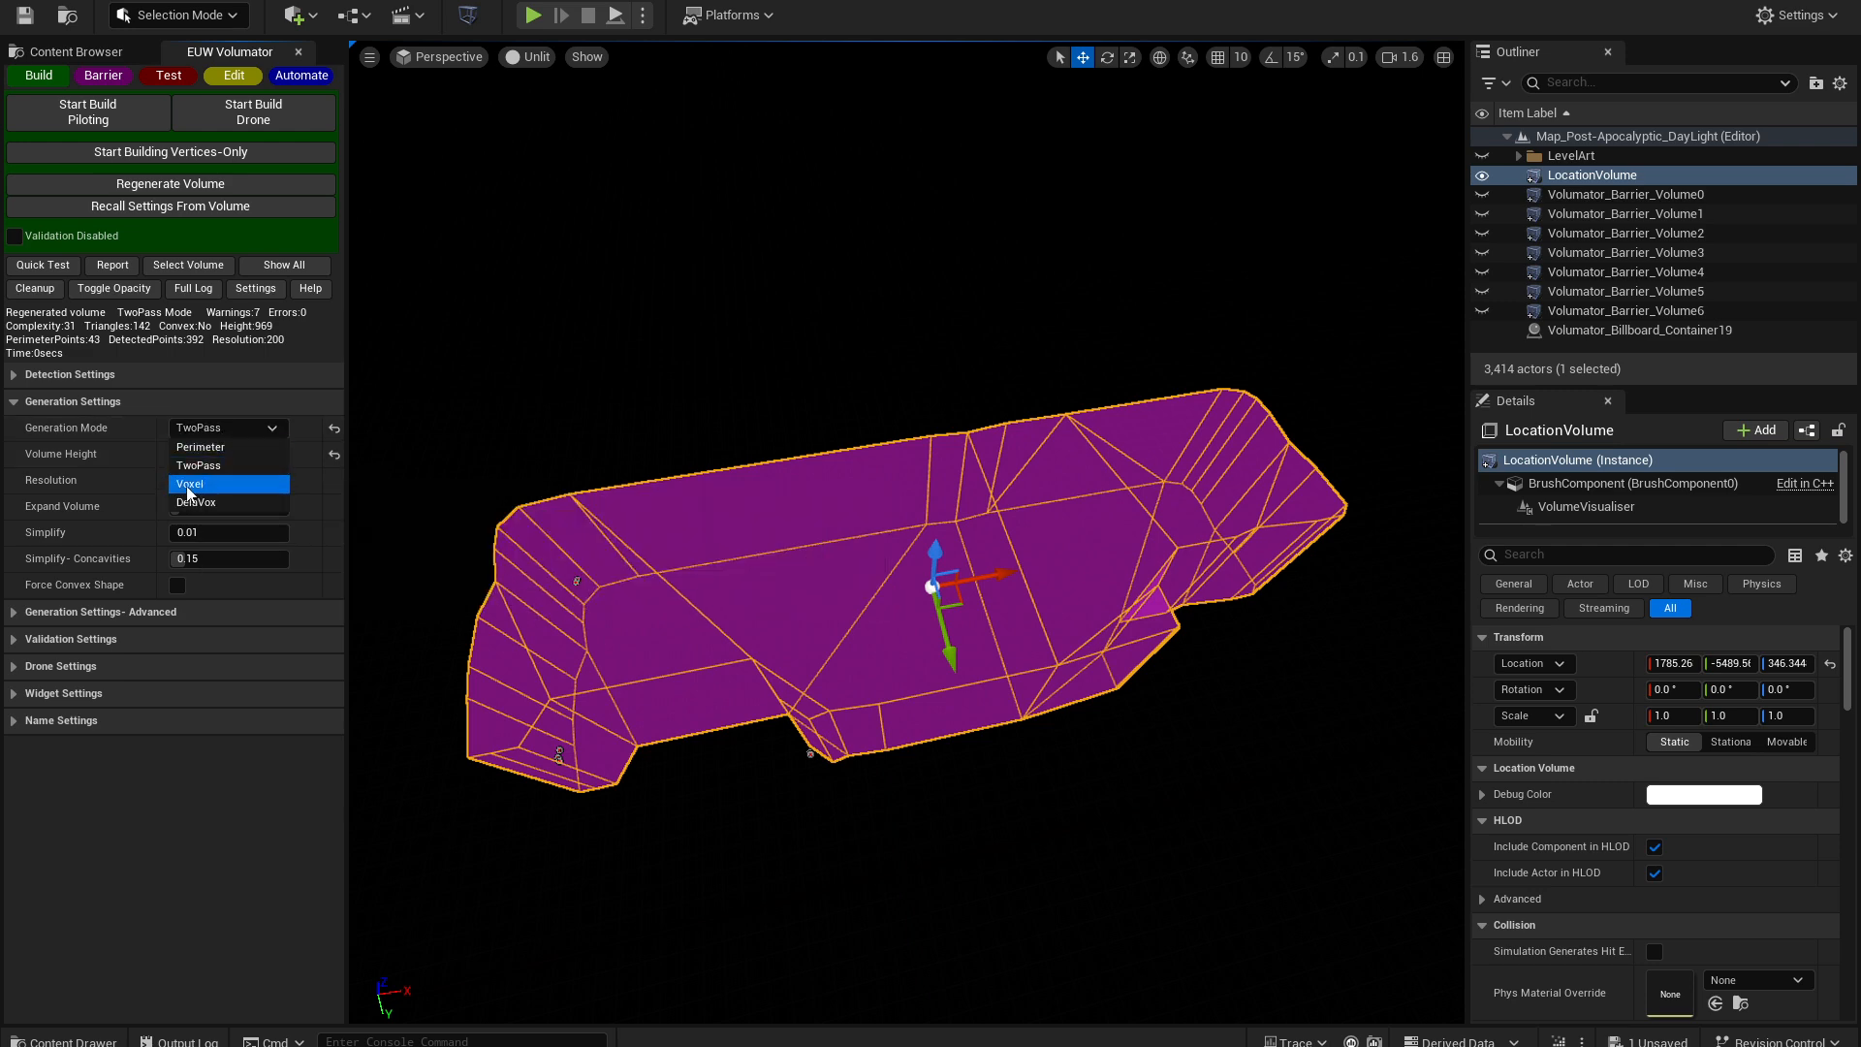
{"action": "left_click", "coordinate": [198, 490]}
{"action": "left_click", "coordinate": [192, 183]}
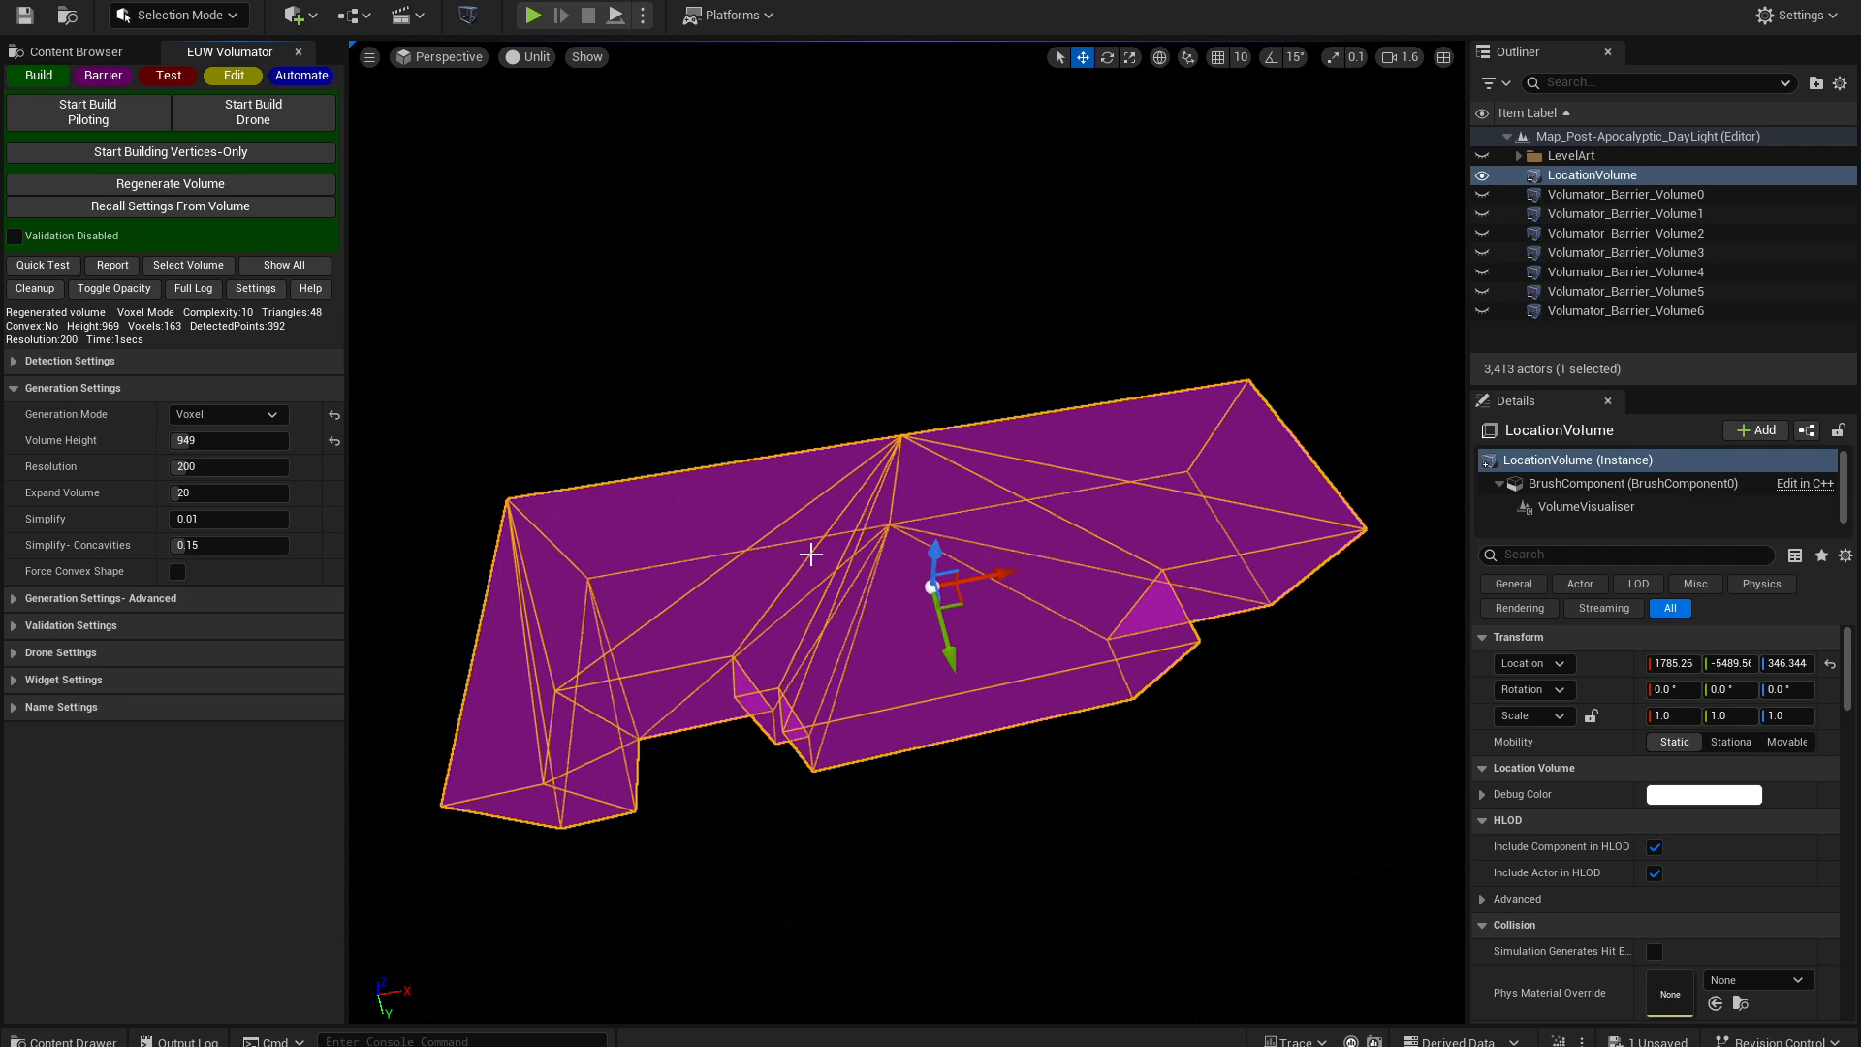
- Regenerate LocationVolume using the DelaVox generation mode and examine the resulting shape from another angle
{"action": "left_click", "coordinate": [208, 415]}
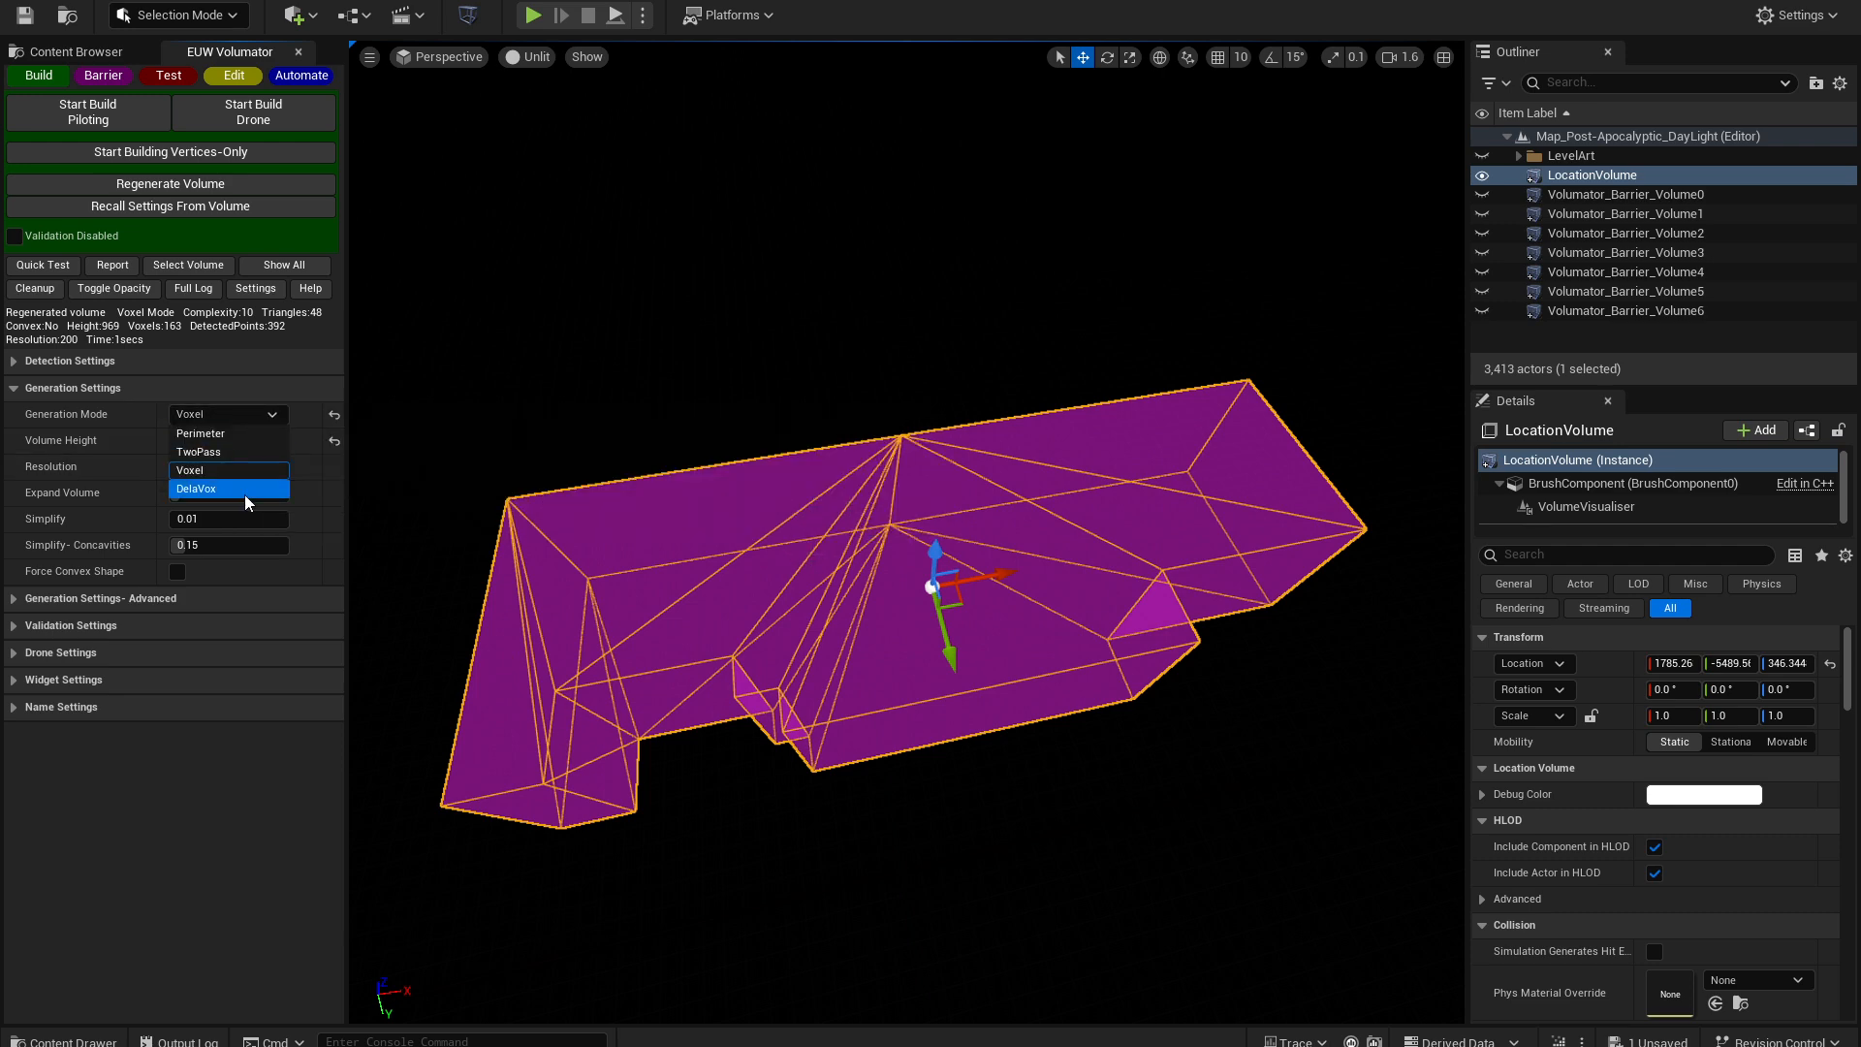
{"action": "left_click", "coordinate": [193, 489]}
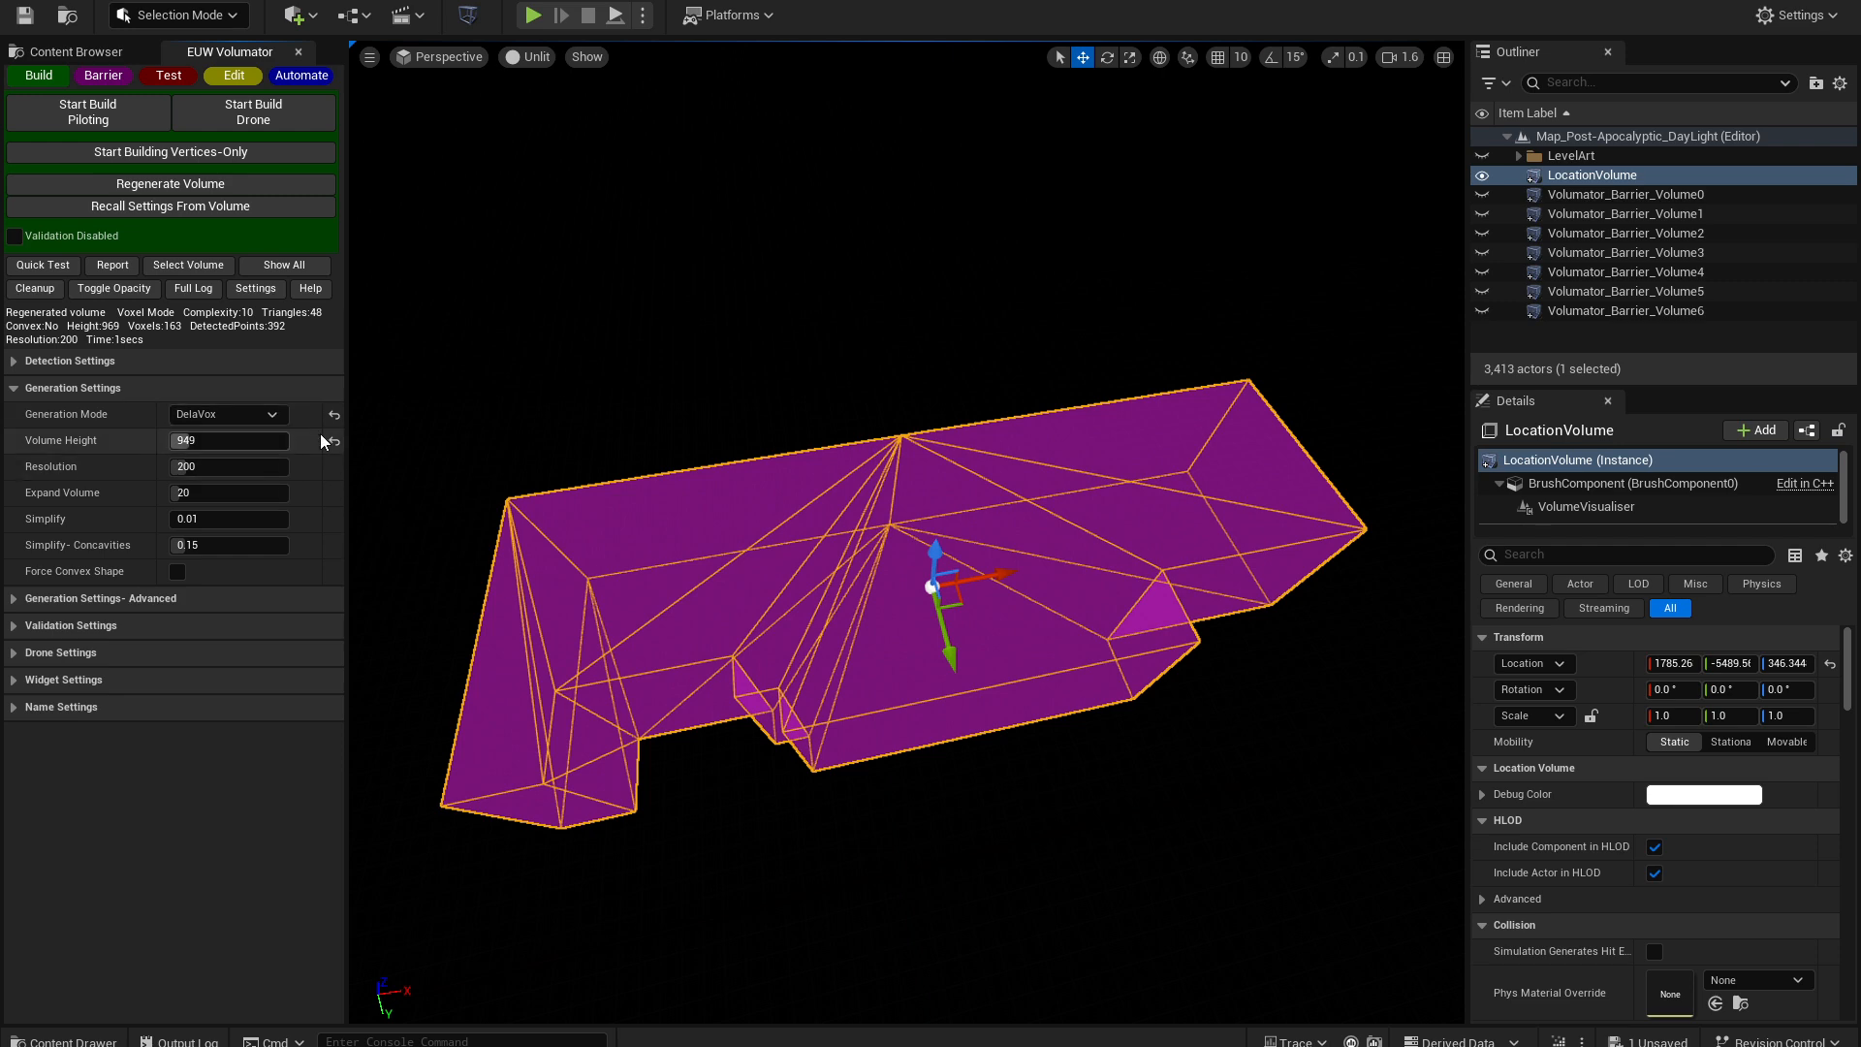
{"action": "left_click", "coordinate": [168, 184]}
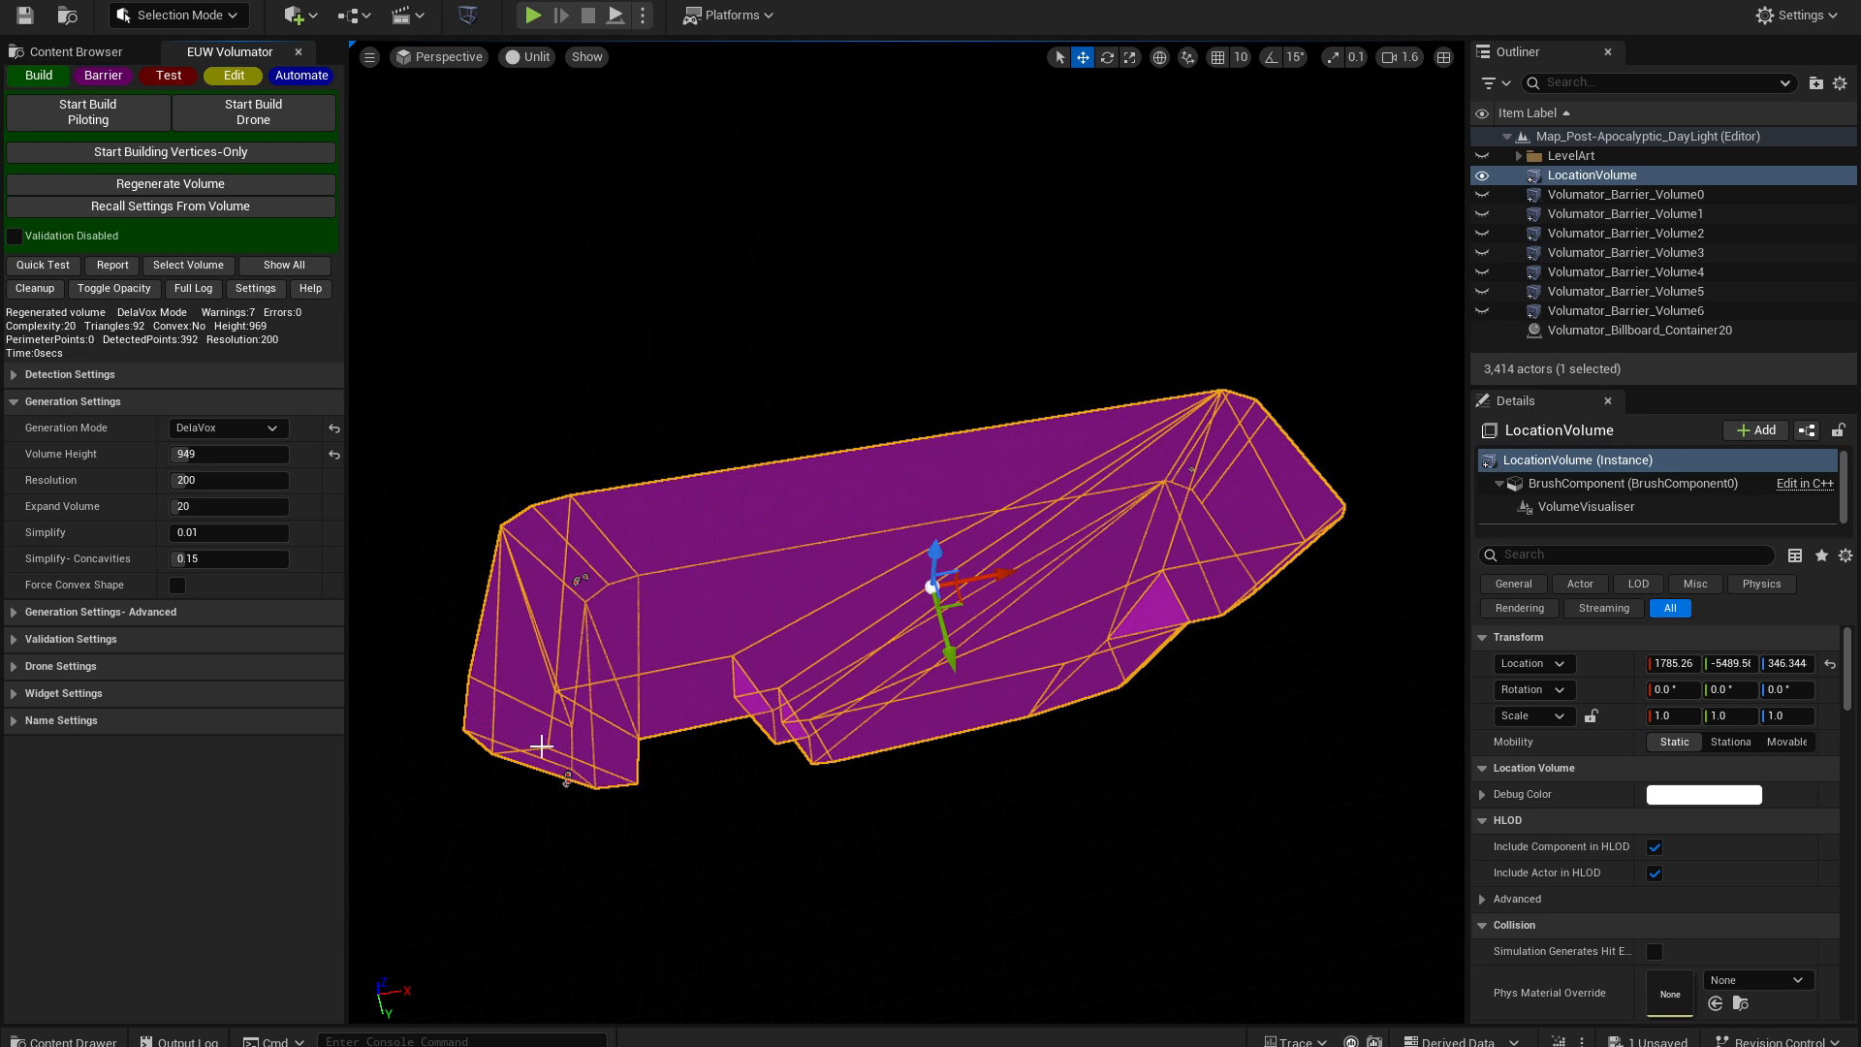
{"action": "right_click_drag", "start_coordinate": [640, 766], "coordinate": [727, 653]}
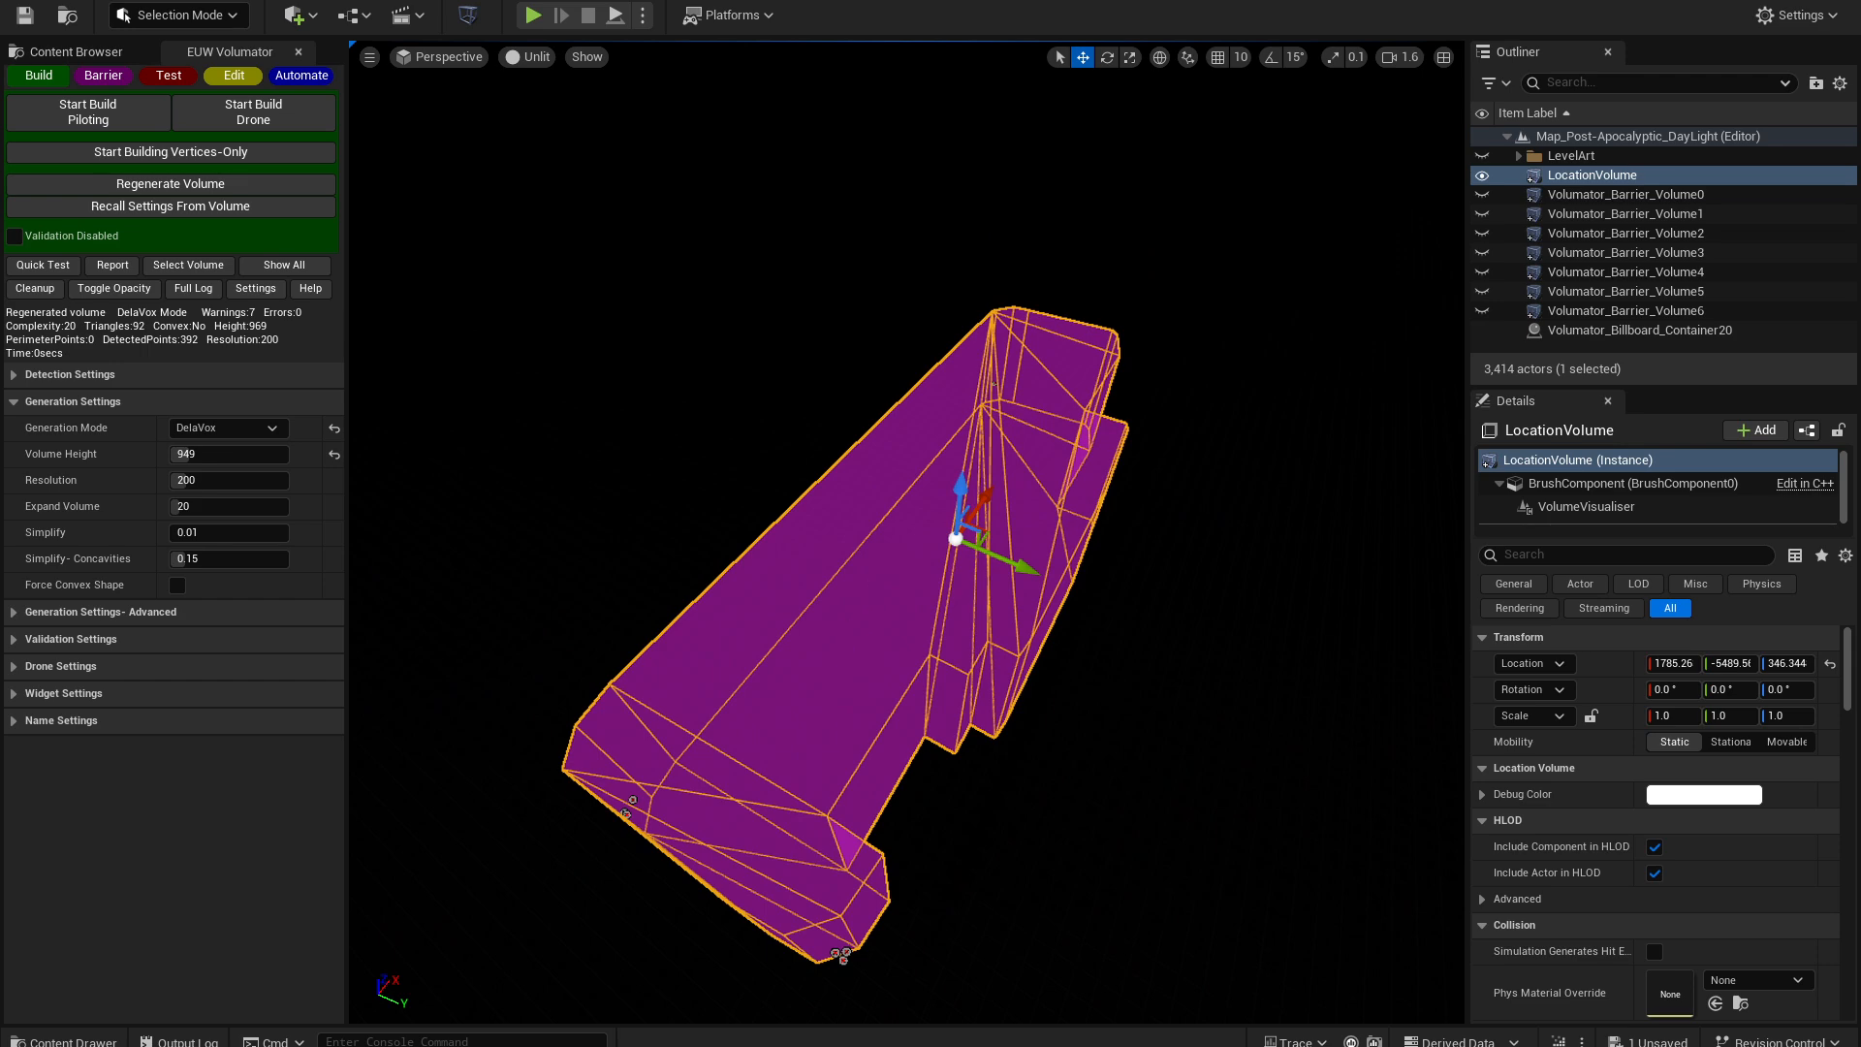
{"action": "mouse_move", "coordinate": [732, 522]}
{"action": "right_mouse_down"}
{"action": "mouse_move", "coordinate": [688, 548]}
{"action": "mouse_move", "coordinate": [732, 522]}
{"action": "right_mouse_up"}
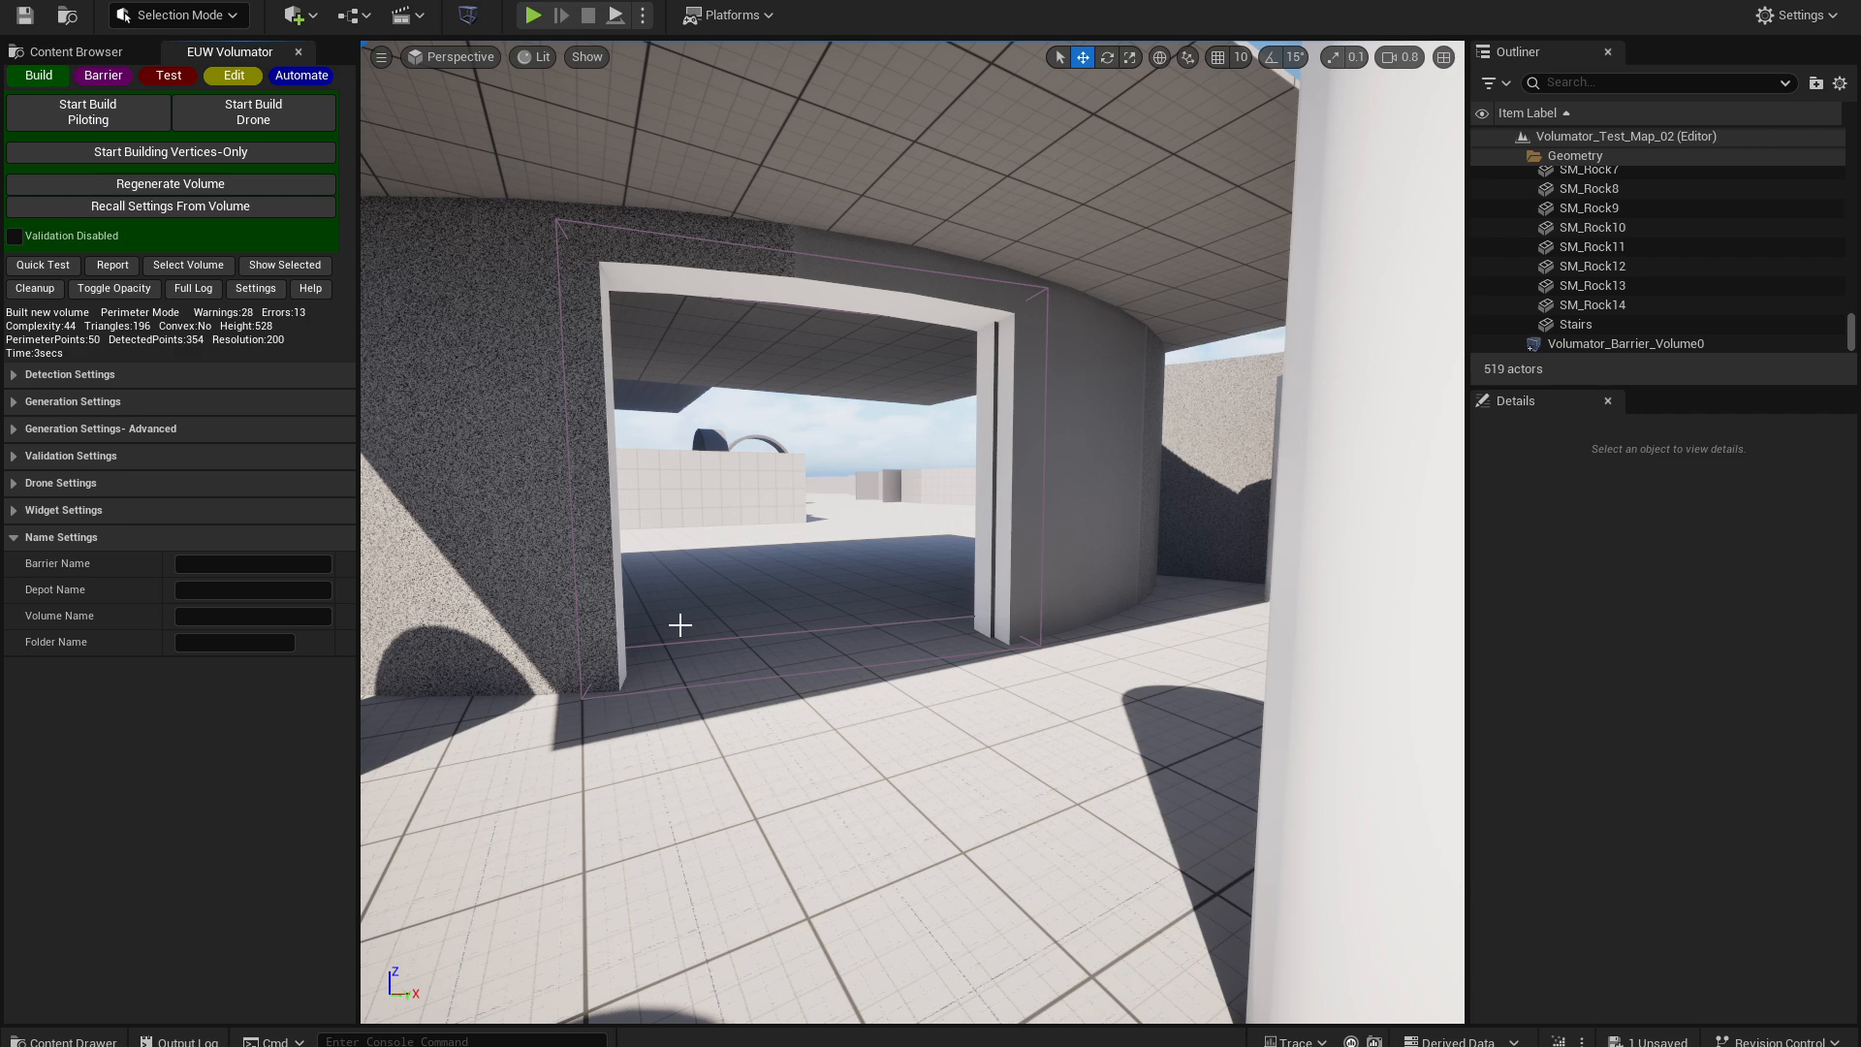
- Show the advanced generation settings in Volumator_Test_Map_02 and build a new location volume with the drone
{"action": "left_click", "coordinate": [66, 540]}
{"action": "left_click", "coordinate": [119, 428]}
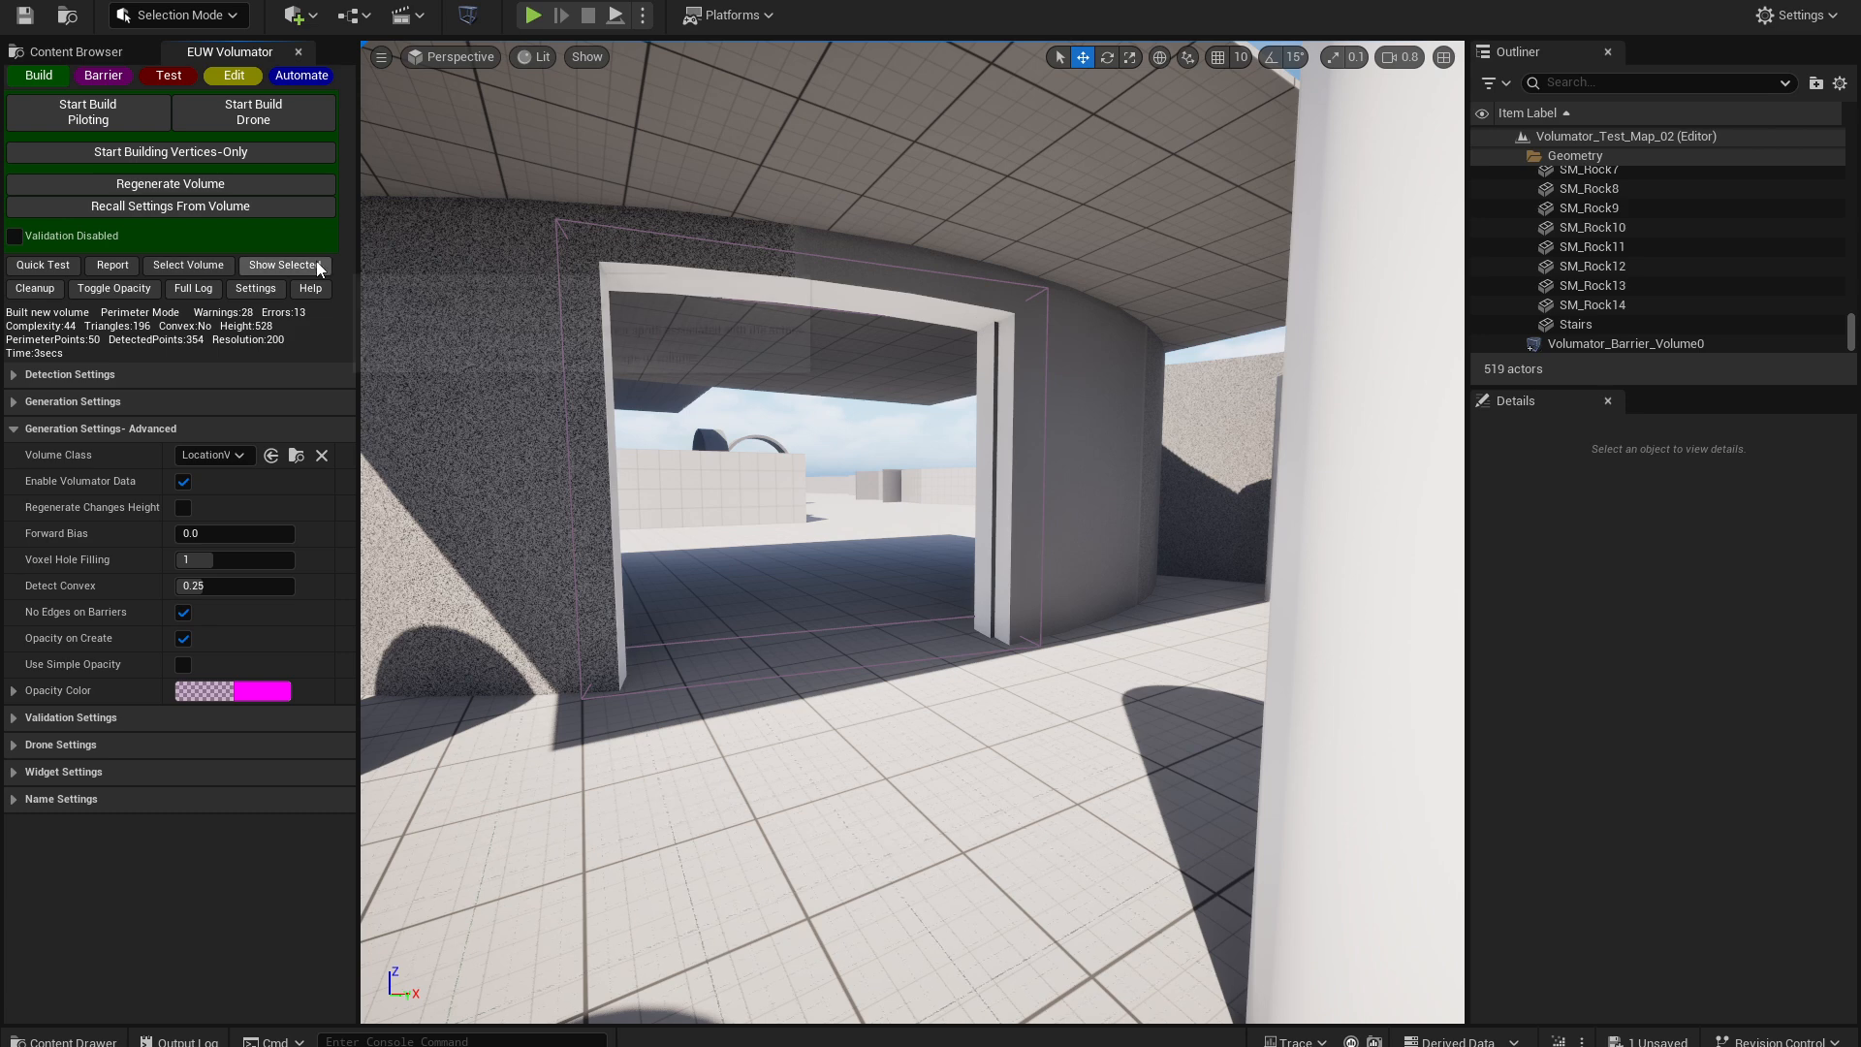
{"action": "left_click", "coordinate": [281, 123]}
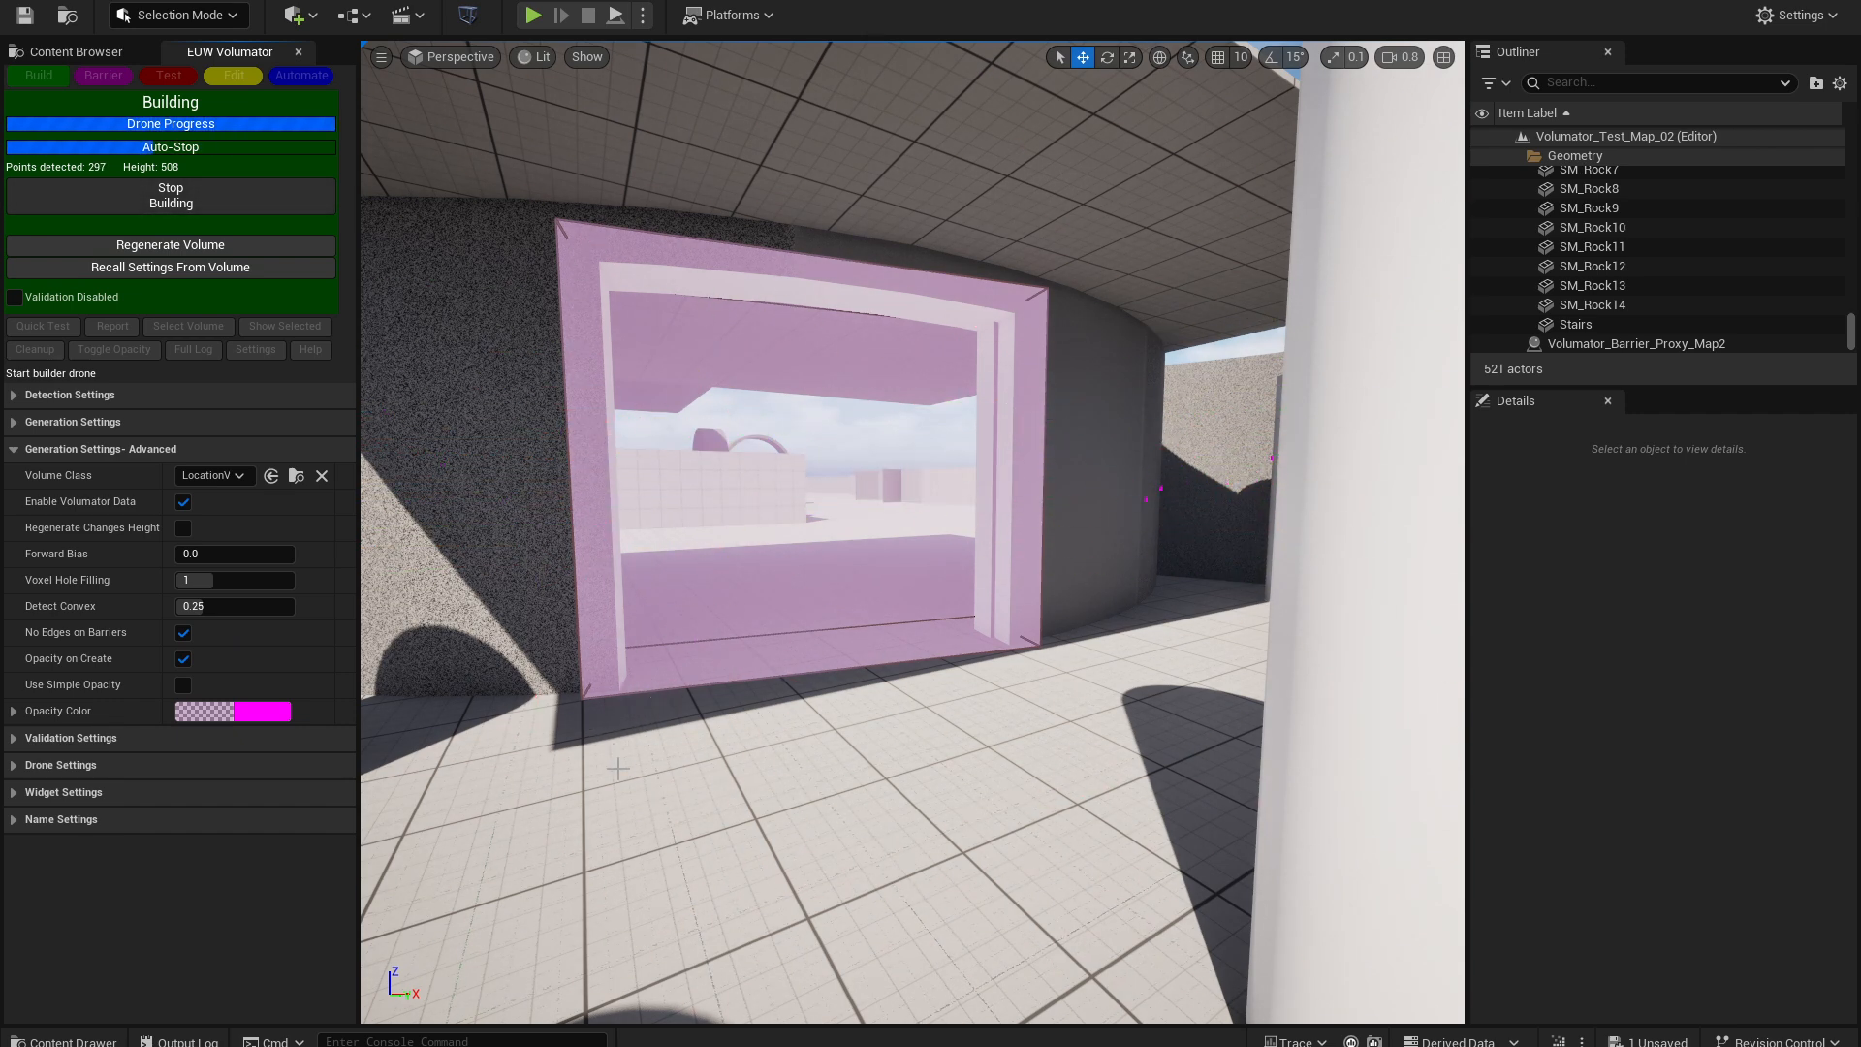
{"action": "key", "text": "s"}
{"action": "right_click_drag", "start_coordinate": [649, 651], "coordinate": [470, 746]}
{"action": "scroll", "coordinate": [1660, 327], "scroll_direction": "down", "scroll_amount": 2}
- Add Volumator_Barrier_Volume0 to the LocationVolume selection and show only these two volumes to examine their shared edge
{"action": "left_click", "coordinate": [1632, 327], "text": "ctrl"}
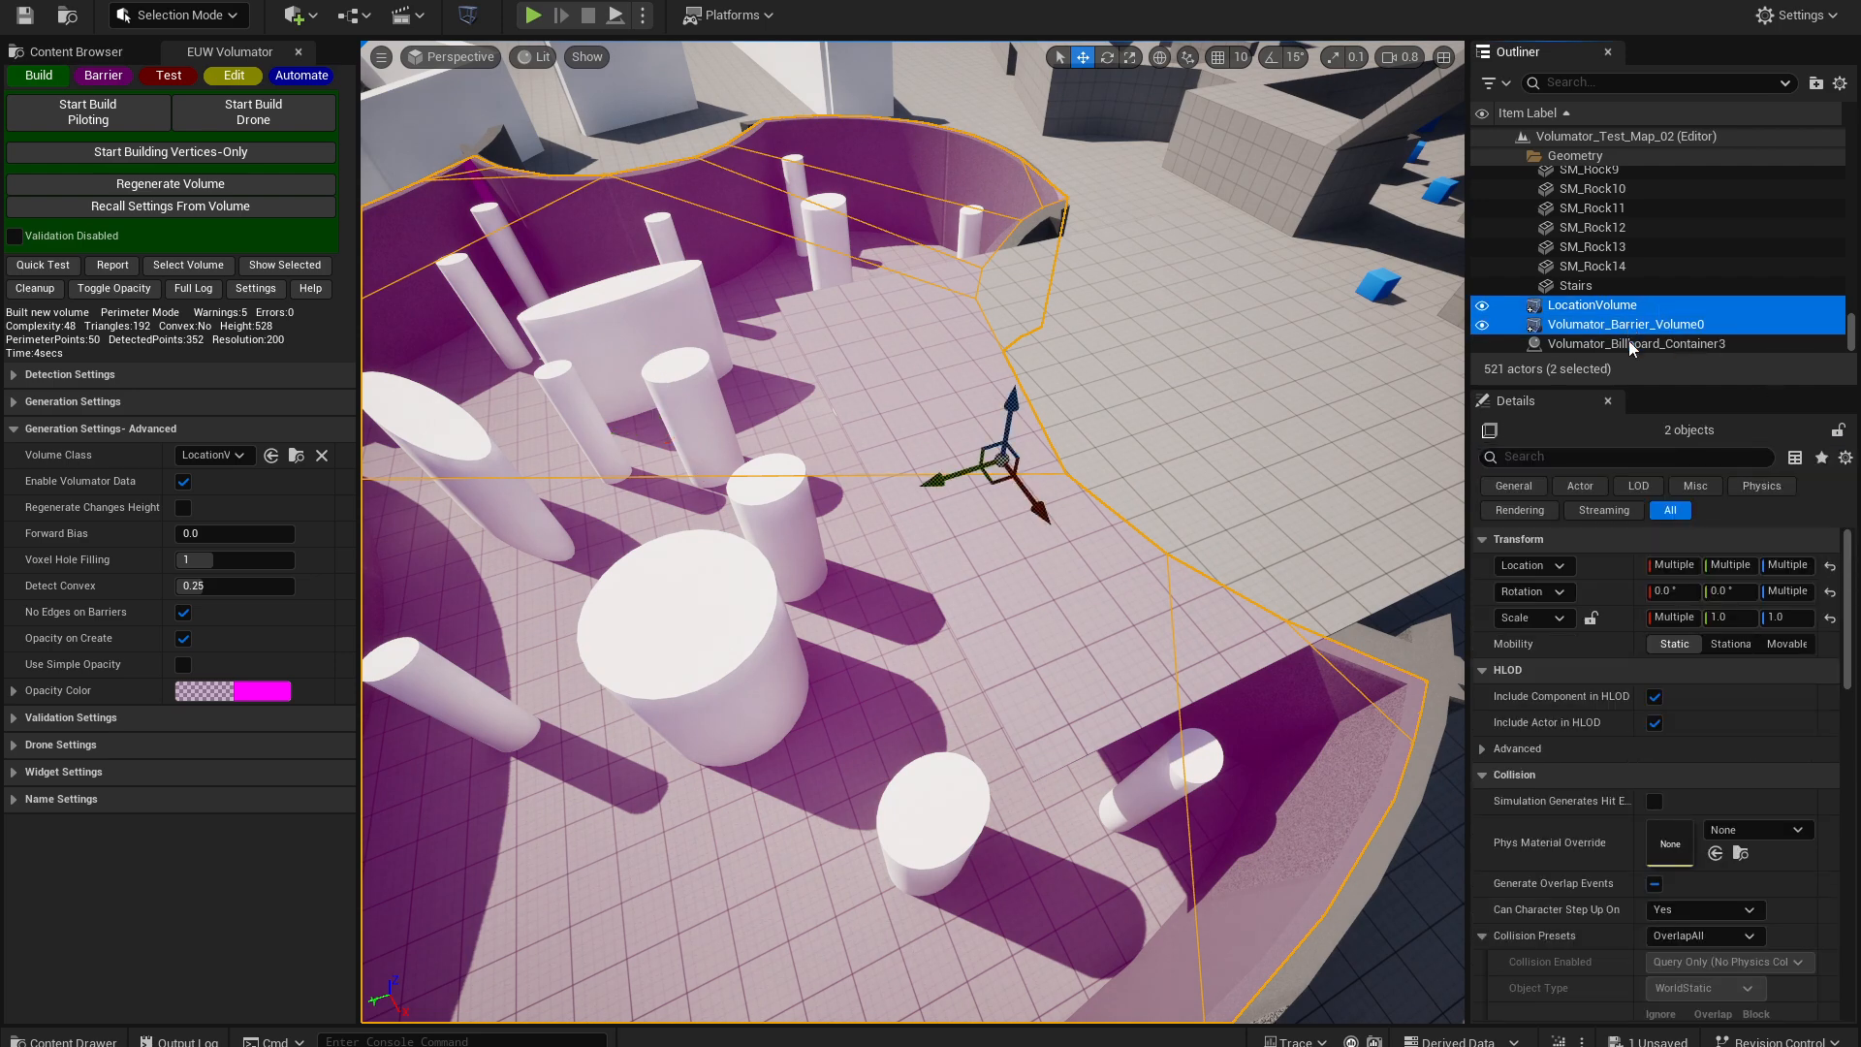
{"action": "left_click", "coordinate": [283, 269]}
{"action": "right_click_drag", "start_coordinate": [727, 569], "coordinate": [975, 496]}
{"action": "mouse_move", "coordinate": [895, 353]}
{"action": "right_mouse_down"}
{"action": "mouse_move", "coordinate": [895, 262]}
{"action": "mouse_move", "coordinate": [905, 465]}
{"action": "mouse_move", "coordinate": [925, 470]}
{"action": "mouse_move", "coordinate": [882, 323]}
{"action": "right_mouse_up"}
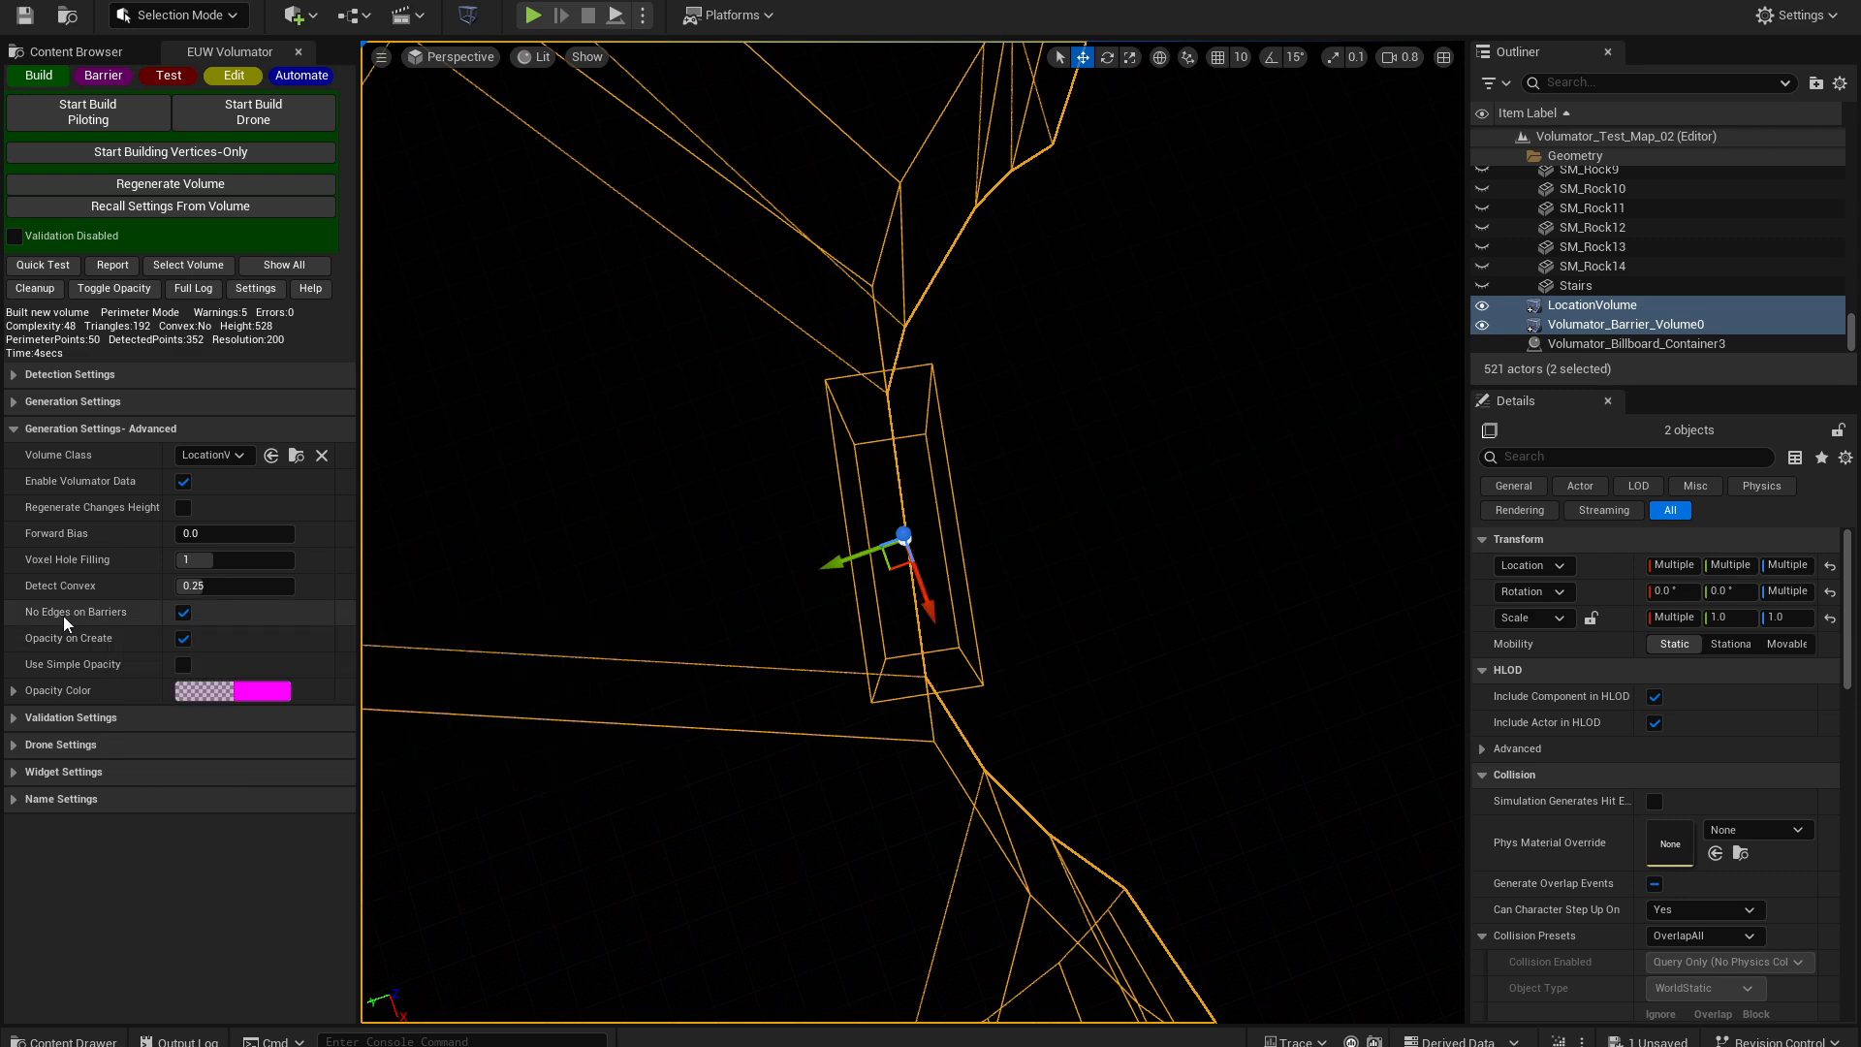
- Disable No Edges on Barriers and regenerate LocationVolume alone
{"action": "left_click", "coordinate": [182, 611]}
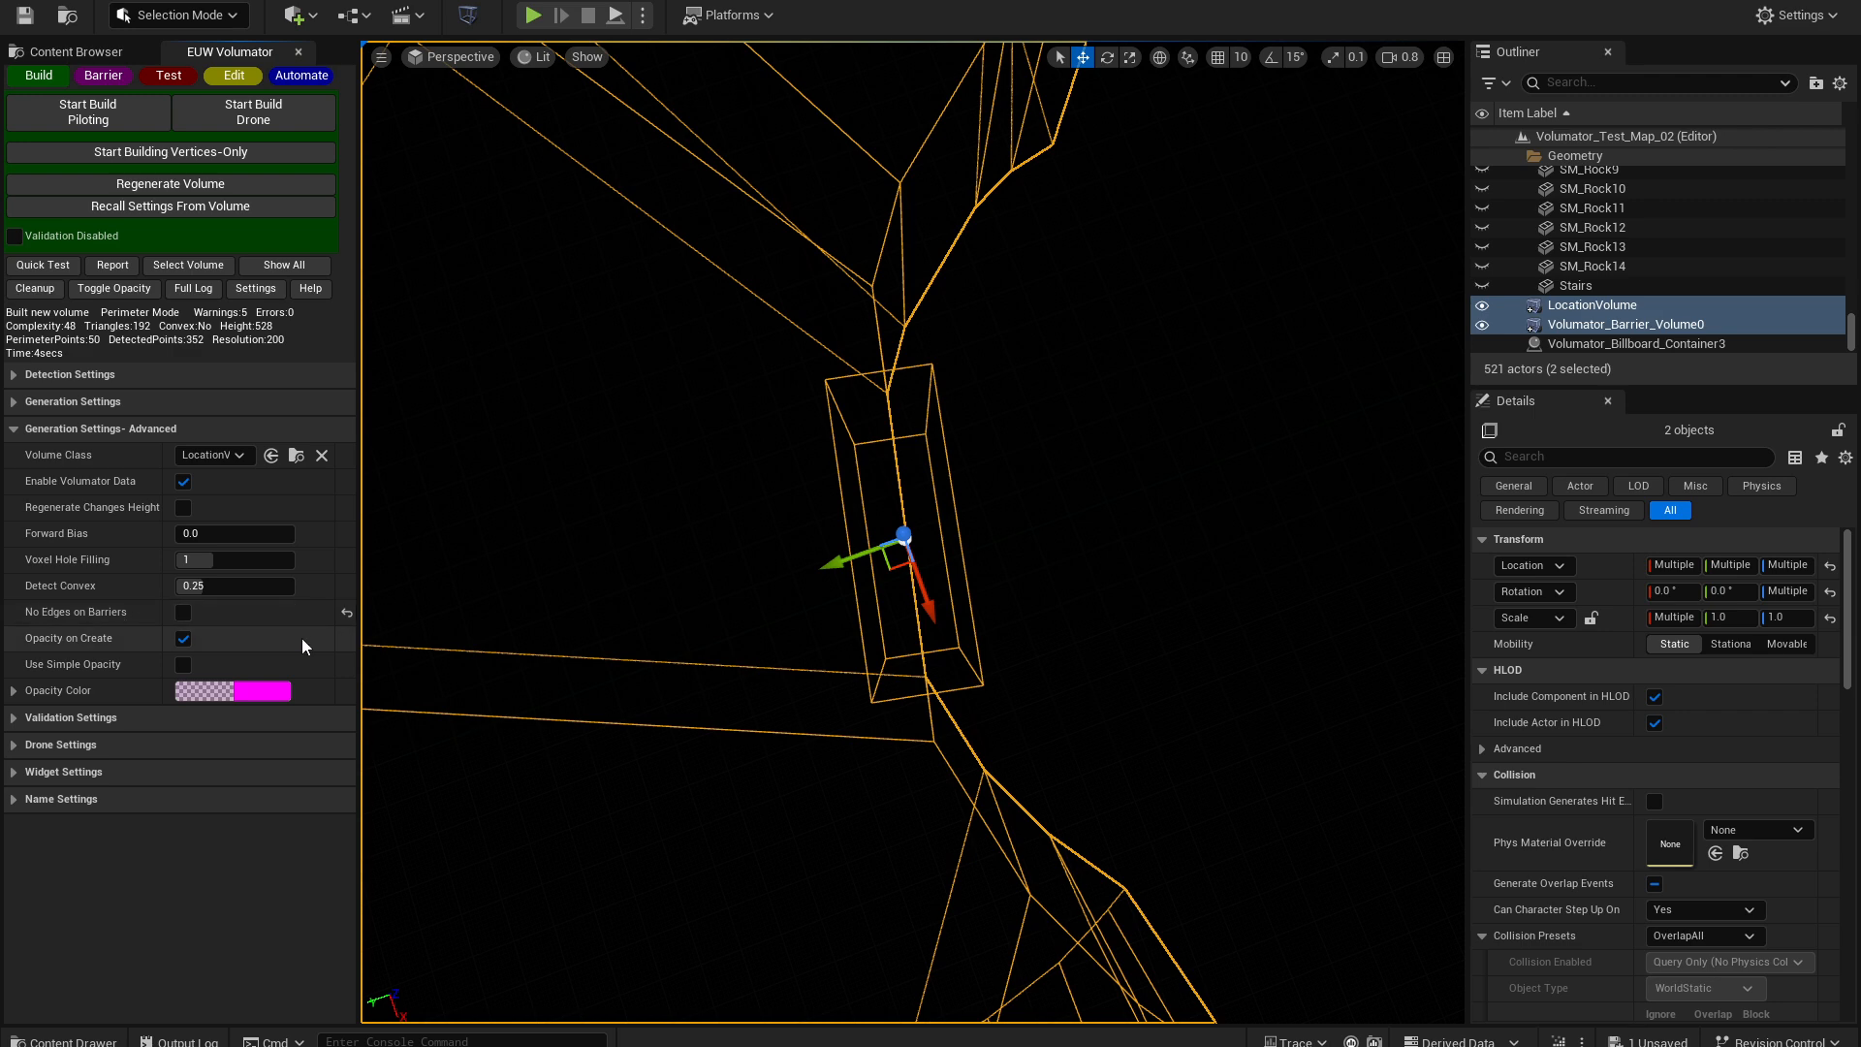
{"action": "left_click", "coordinate": [1594, 306]}
{"action": "left_click", "coordinate": [183, 186]}
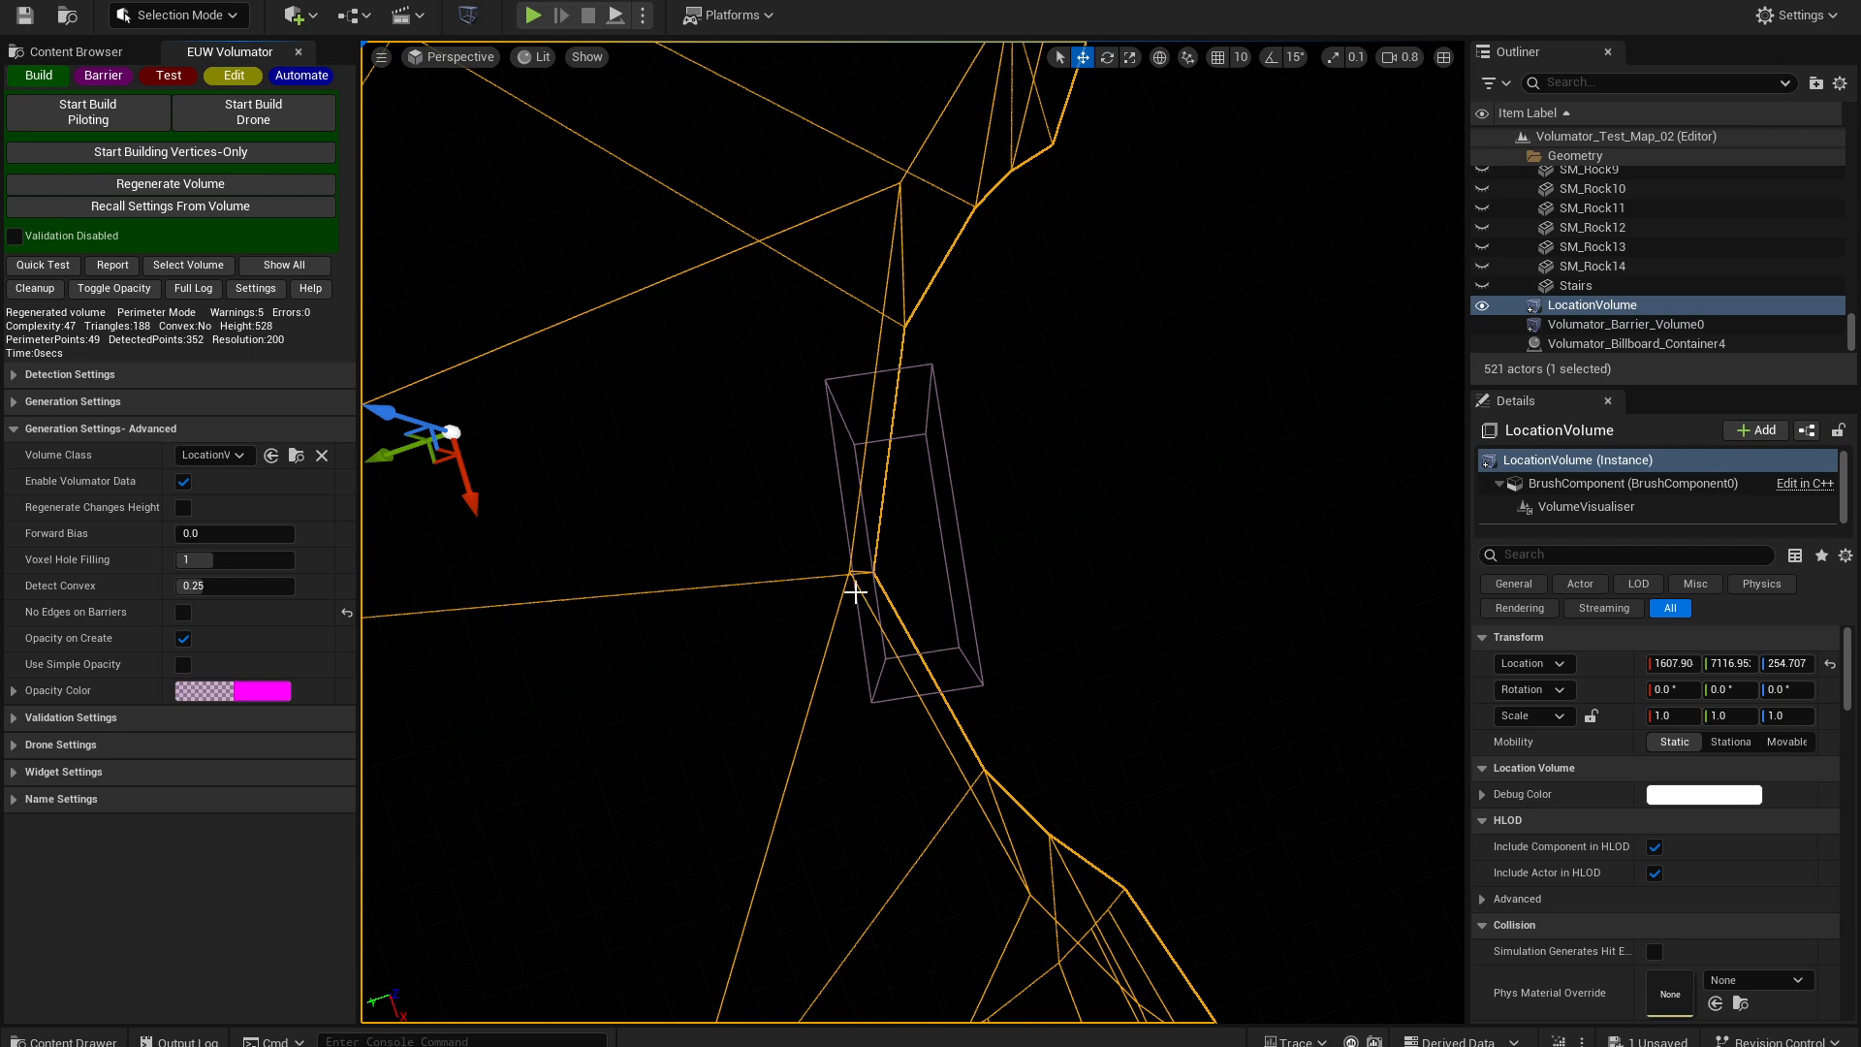
- Enable No Edges on Barriers again, regenerate LocationVolume and examine its edge at the barrier
{"action": "left_click", "coordinate": [183, 612]}
{"action": "left_click", "coordinate": [230, 185]}
{"action": "mouse_move", "coordinate": [50, 612]}
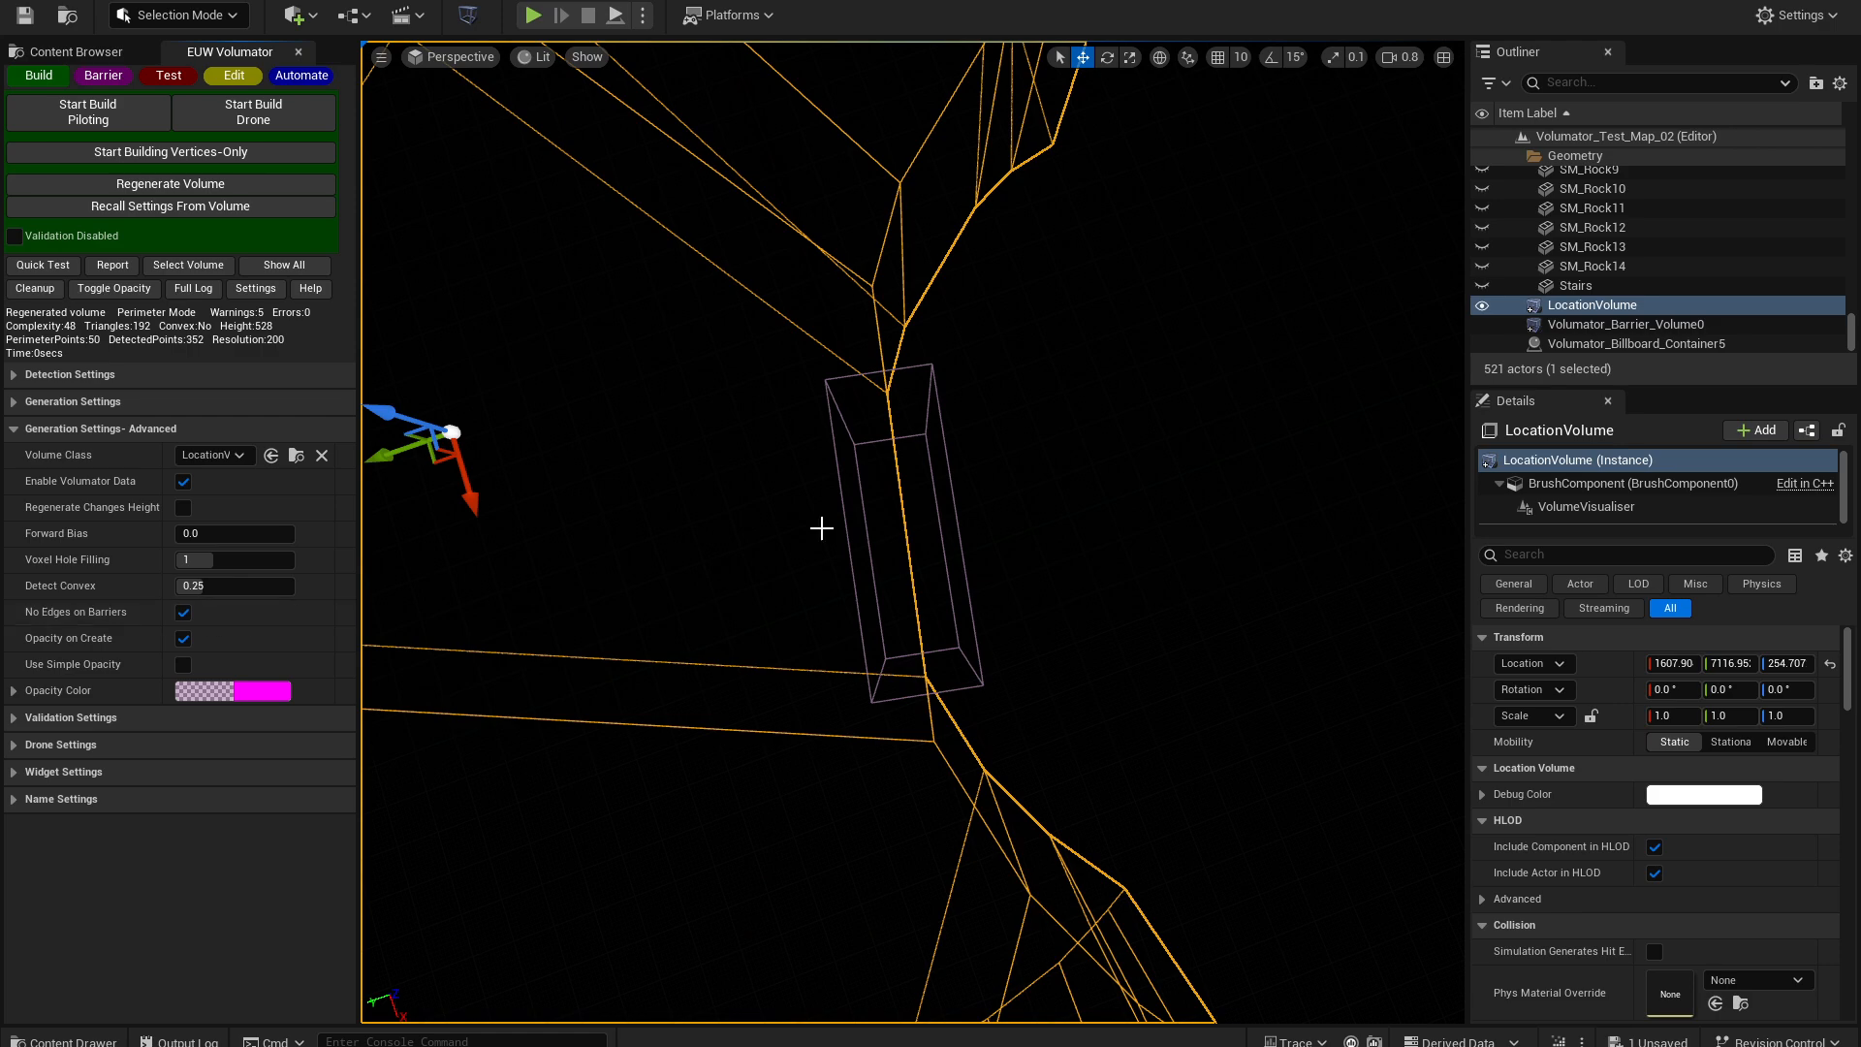
{"action": "right_click_drag", "start_coordinate": [935, 236], "coordinate": [1083, 266]}
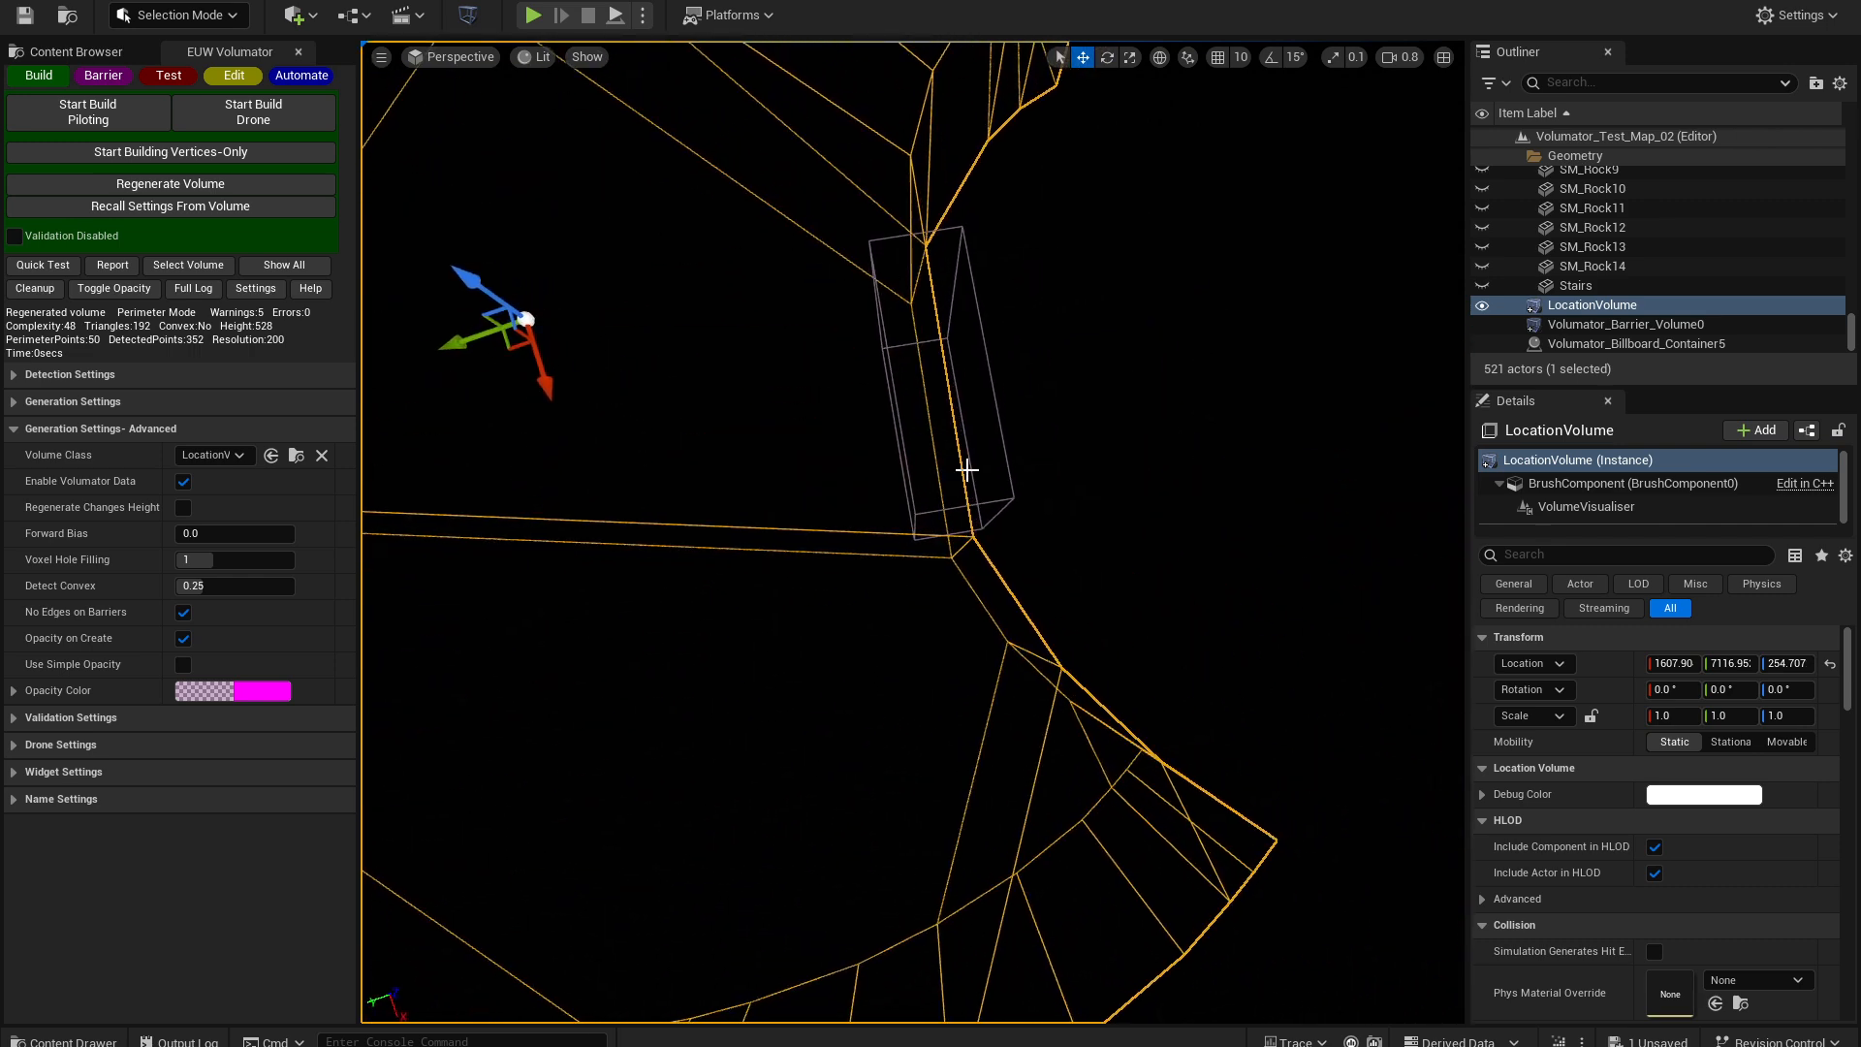
- Show all actors in the level again and examine the volume's boundary at the doorway barrier
{"action": "left_click", "coordinate": [272, 265]}
{"action": "right_click_drag", "start_coordinate": [623, 423], "coordinate": [794, 627]}
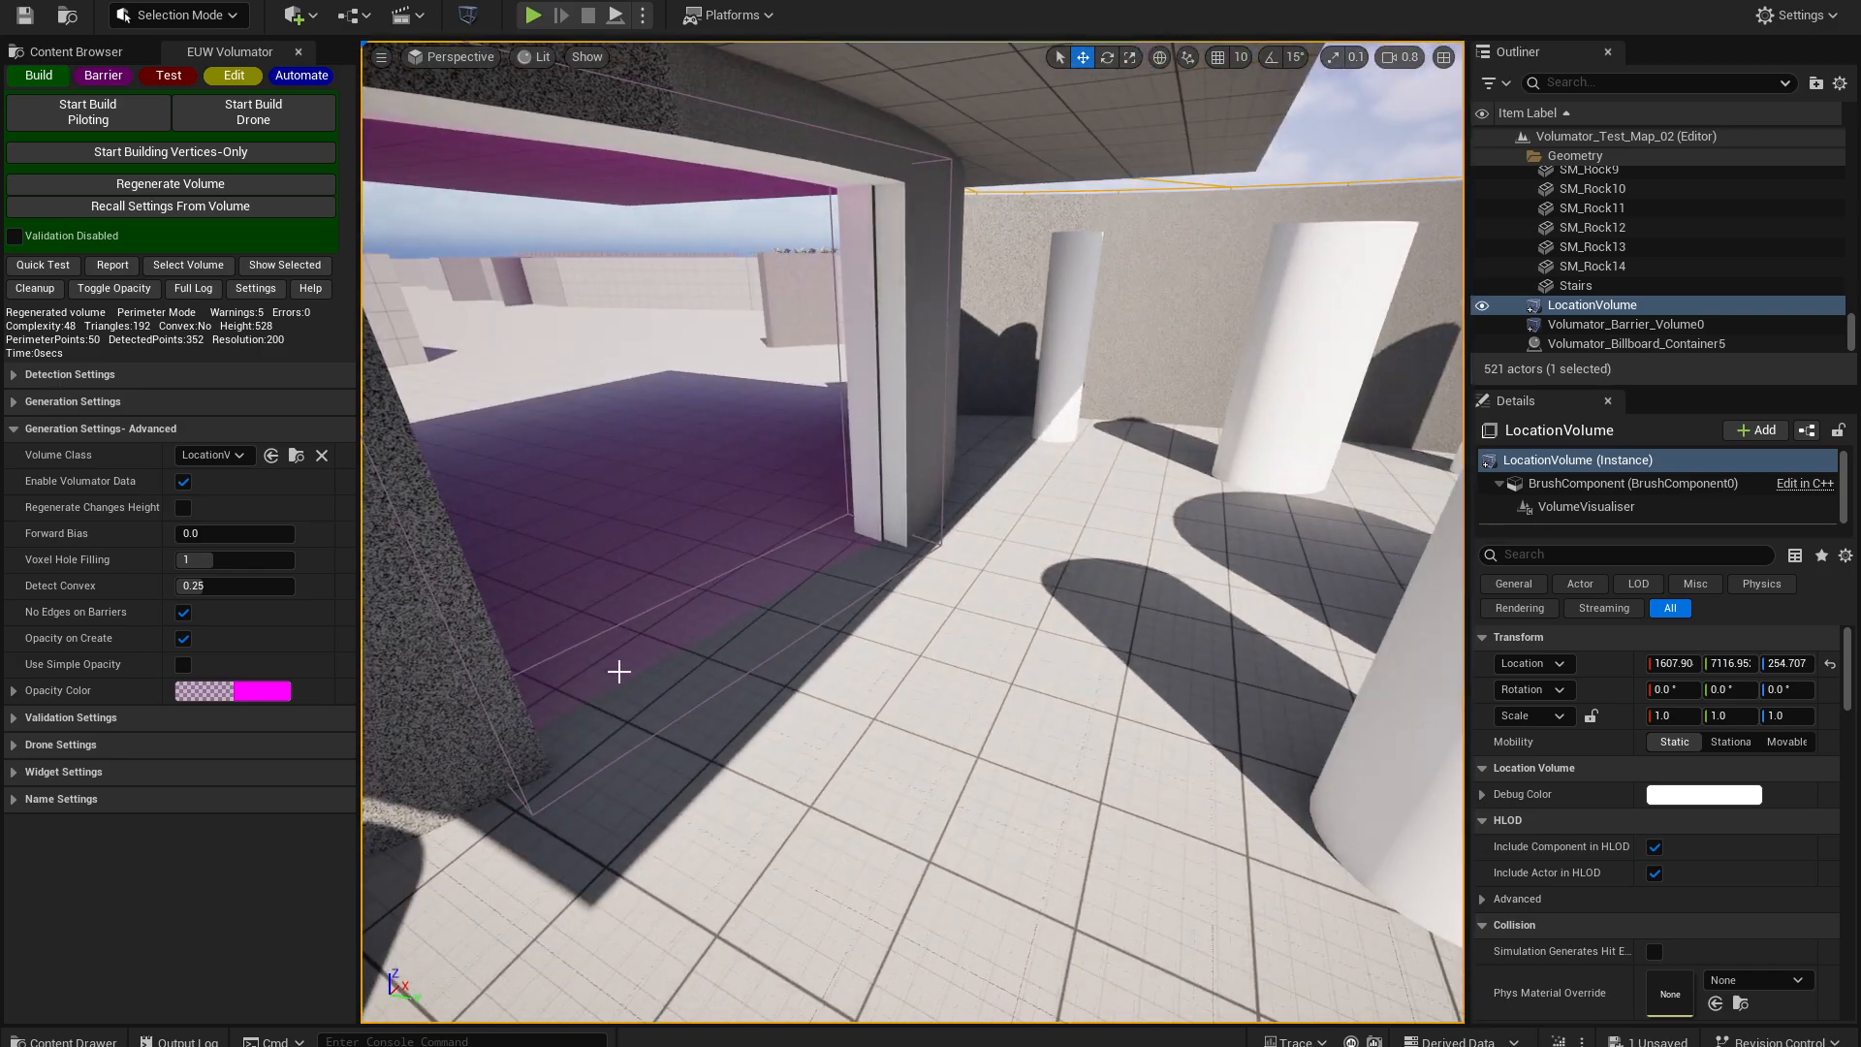
{"action": "right_click_drag", "start_coordinate": [627, 437], "coordinate": [606, 405]}
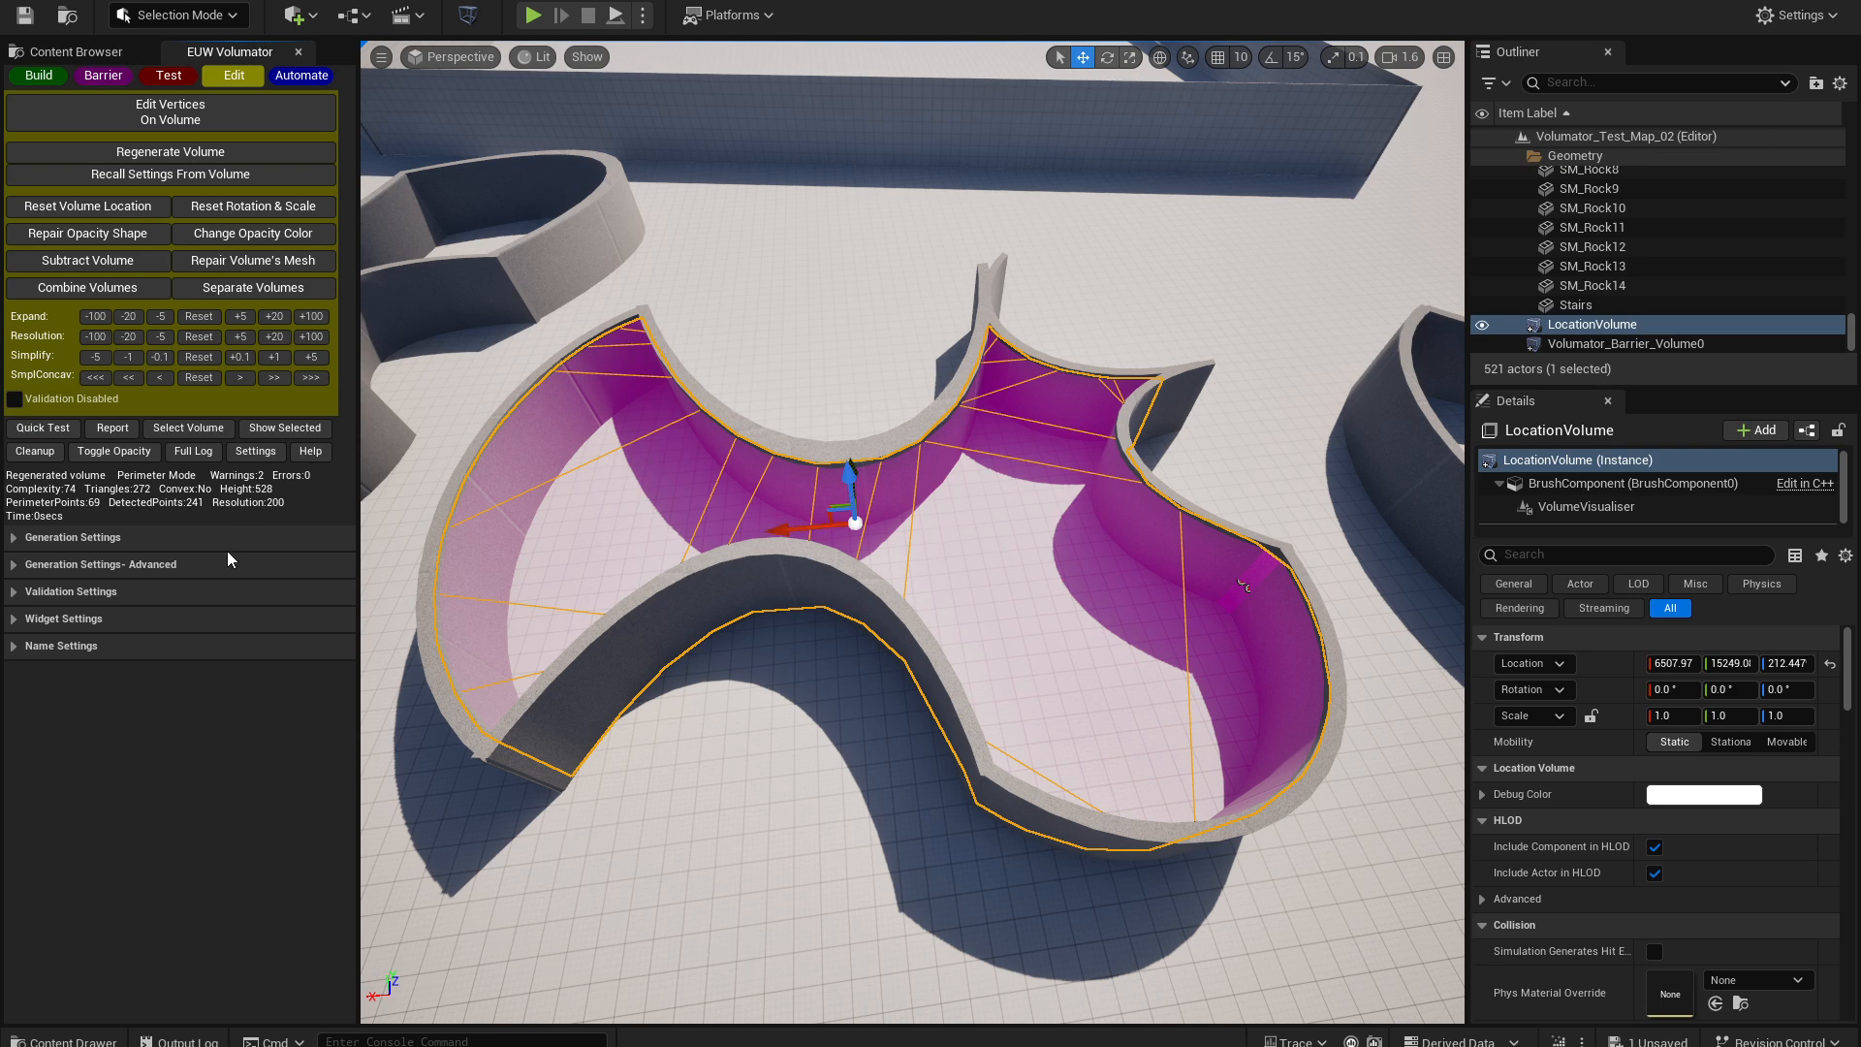
- Raise Simplify Concavities on the curved LocationVolume by five medium increments and reset it to its original value
{"action": "left_click", "coordinate": [130, 546]}
{"action": "left_click", "coordinate": [134, 543]}
{"action": "left_click", "coordinate": [275, 377]}
{"action": "left_click", "coordinate": [276, 377]}
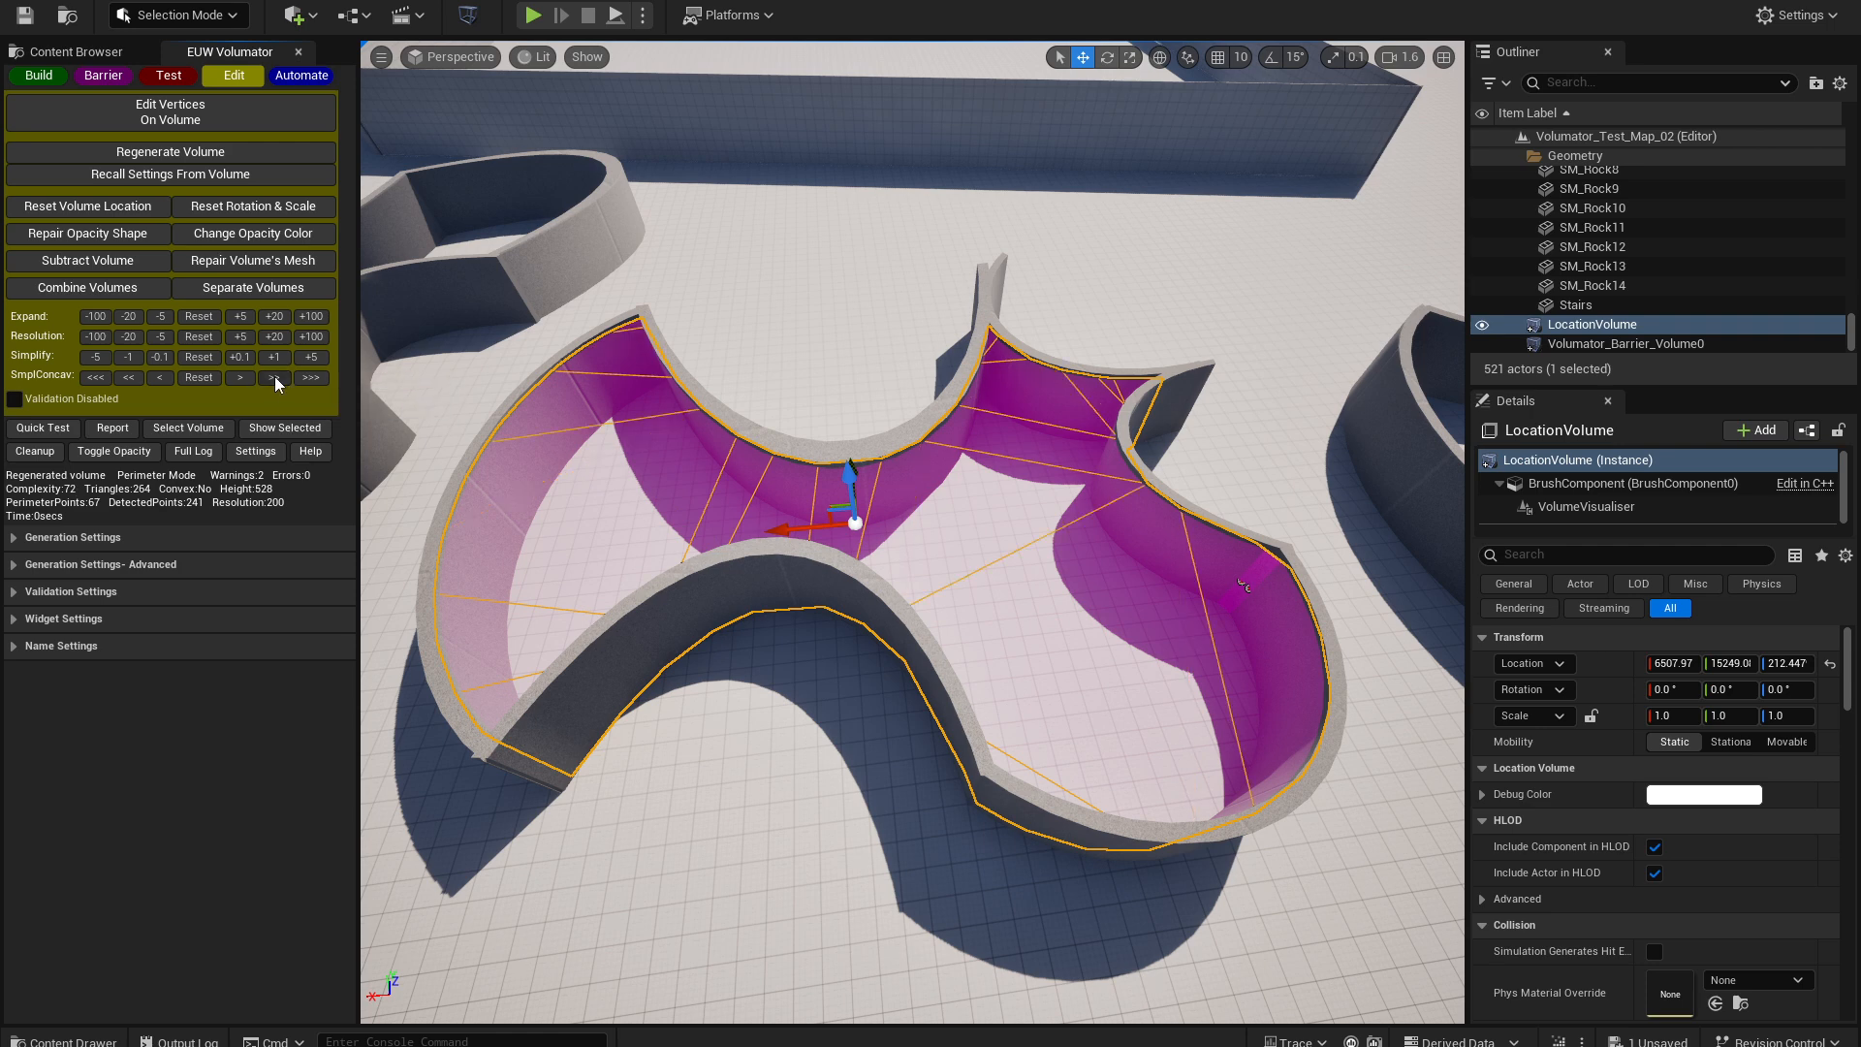
{"action": "left_click", "coordinate": [275, 377]}
{"action": "left_click", "coordinate": [276, 377]}
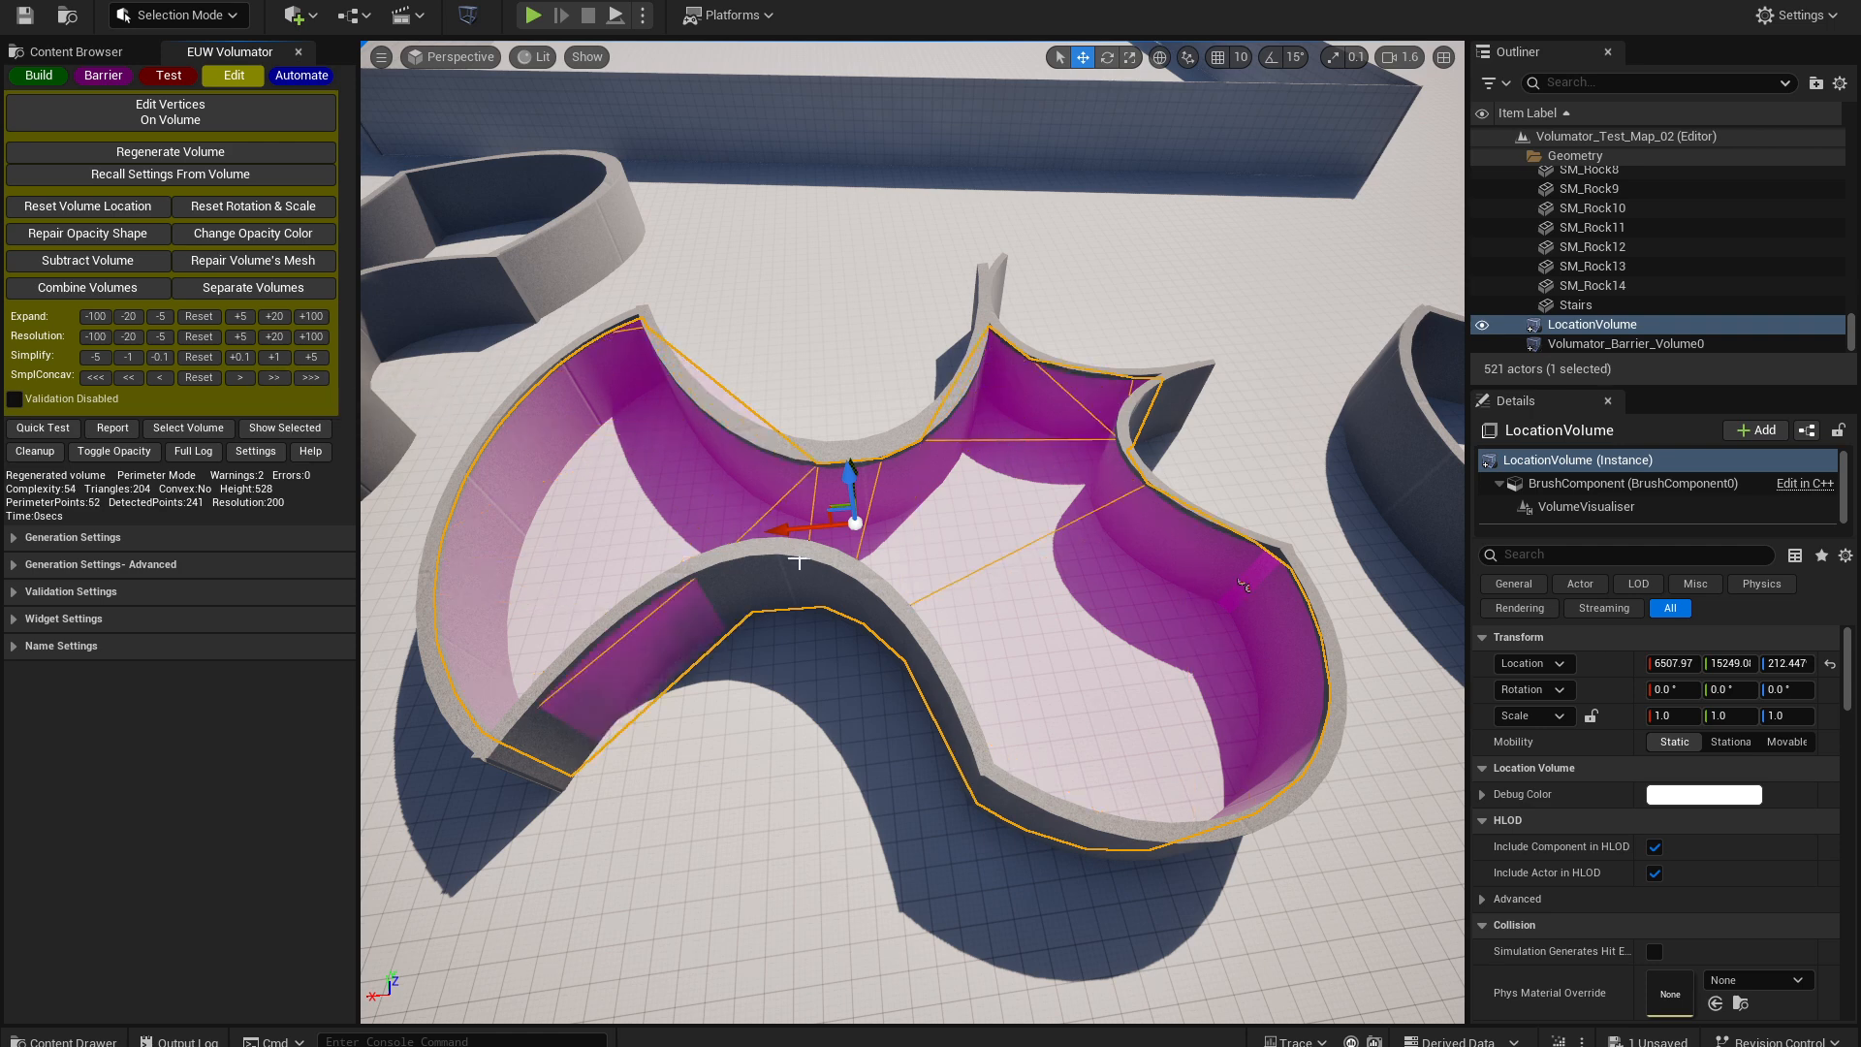
{"action": "right_click_drag", "start_coordinate": [661, 653], "coordinate": [611, 601]}
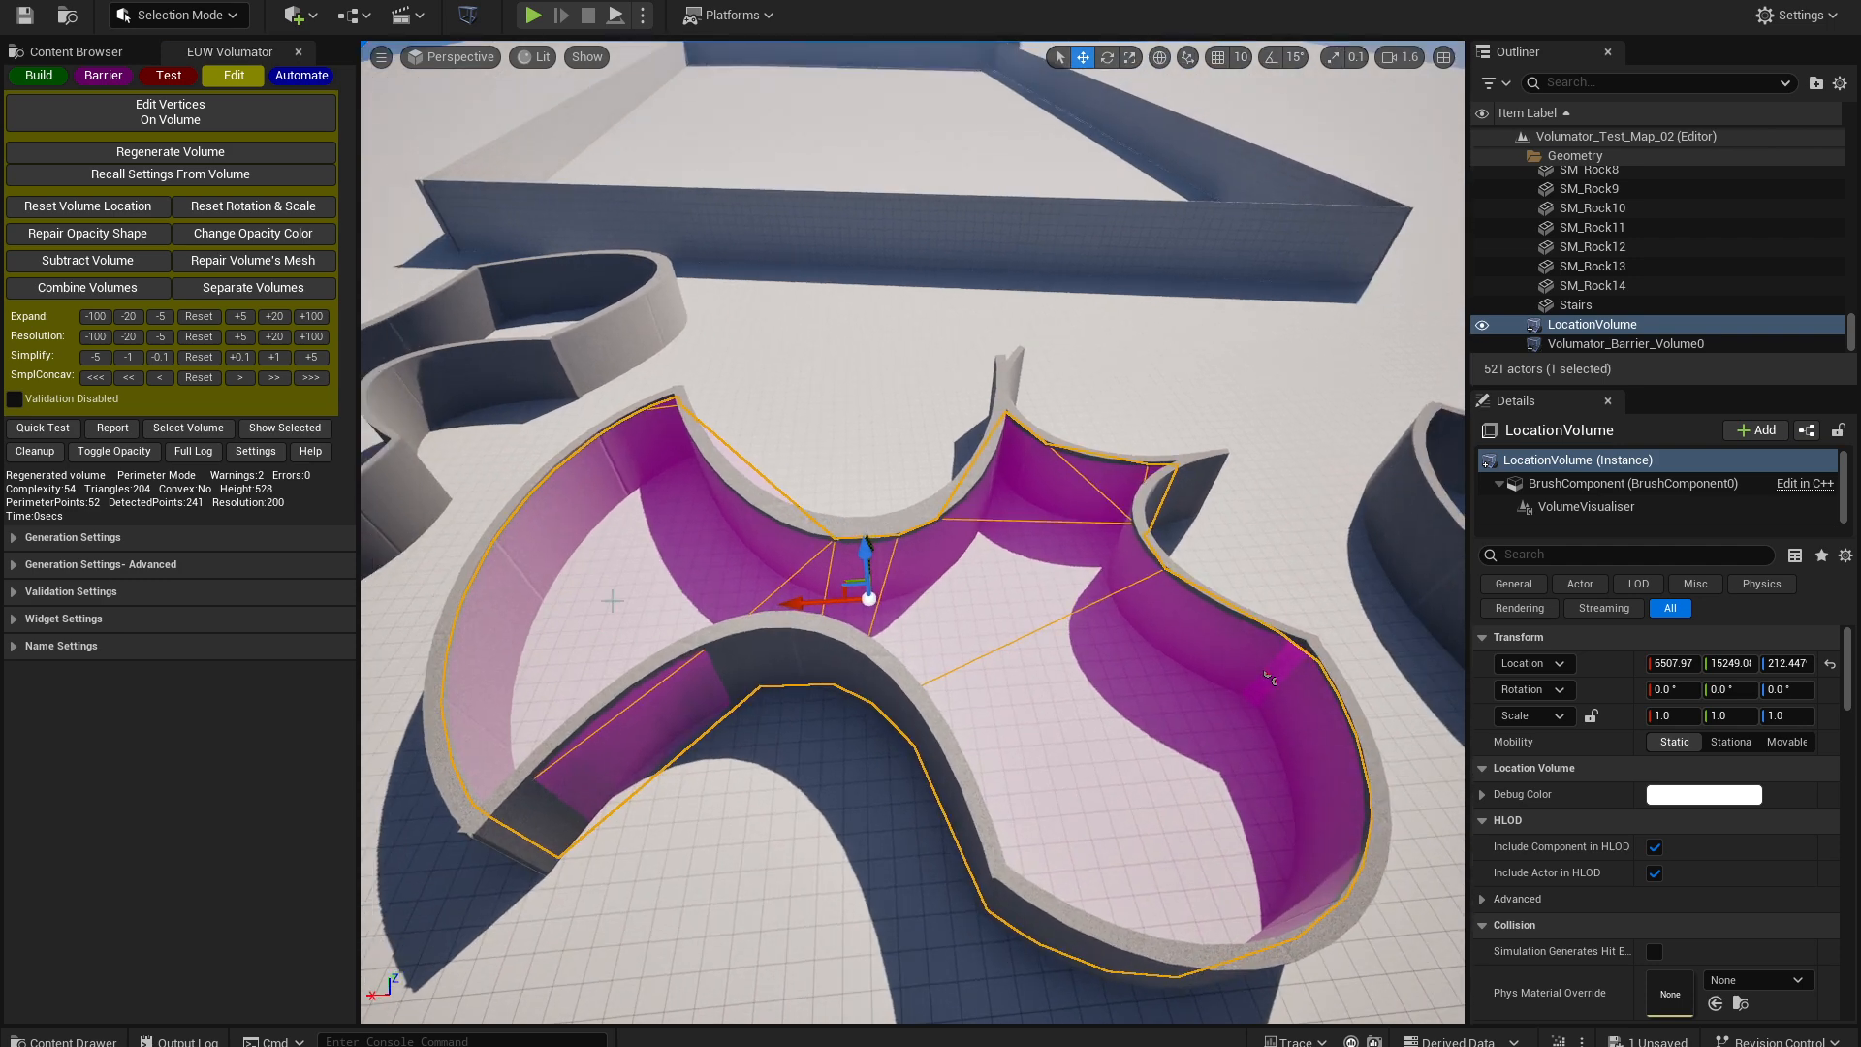
{"action": "left_click", "coordinate": [276, 378]}
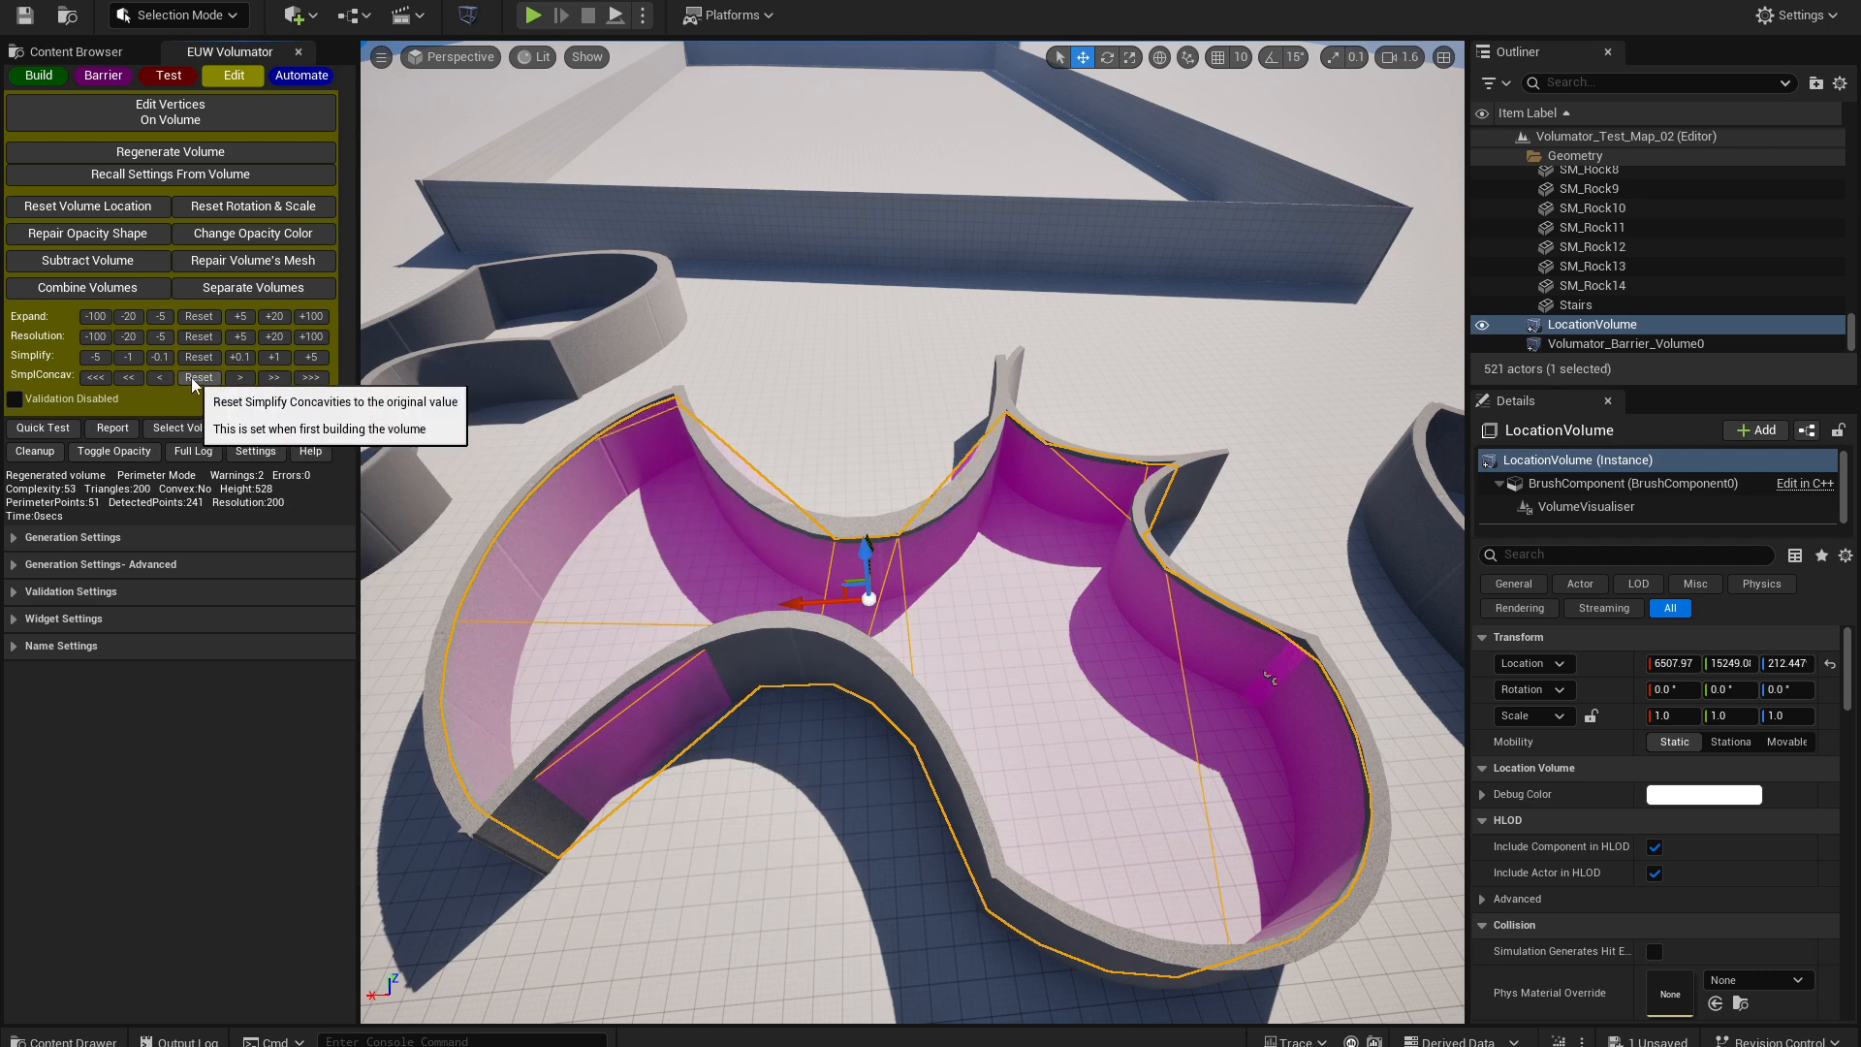
{"action": "left_click", "coordinate": [195, 380]}
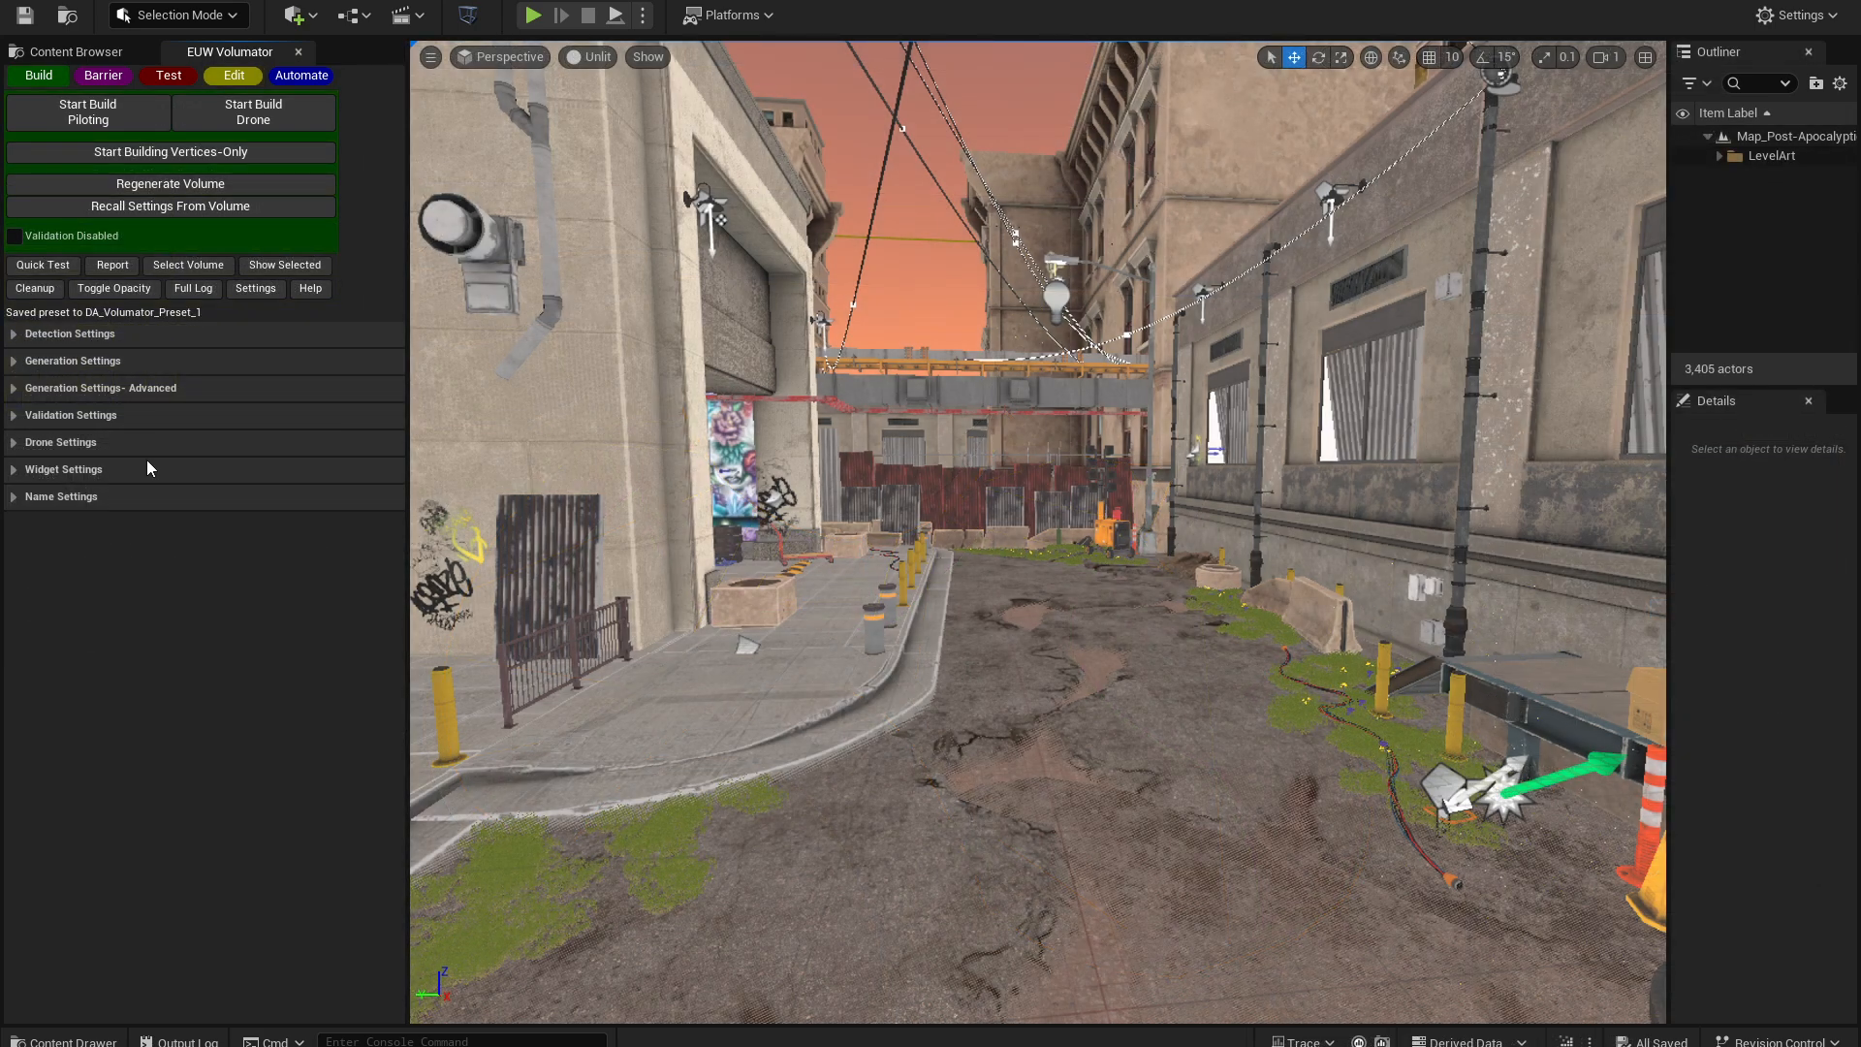
- Open the DA_Volumator_Defaults data asset from the widget's default settings, review its stored values and return to Volumator
{"action": "left_click", "coordinate": [91, 471]}
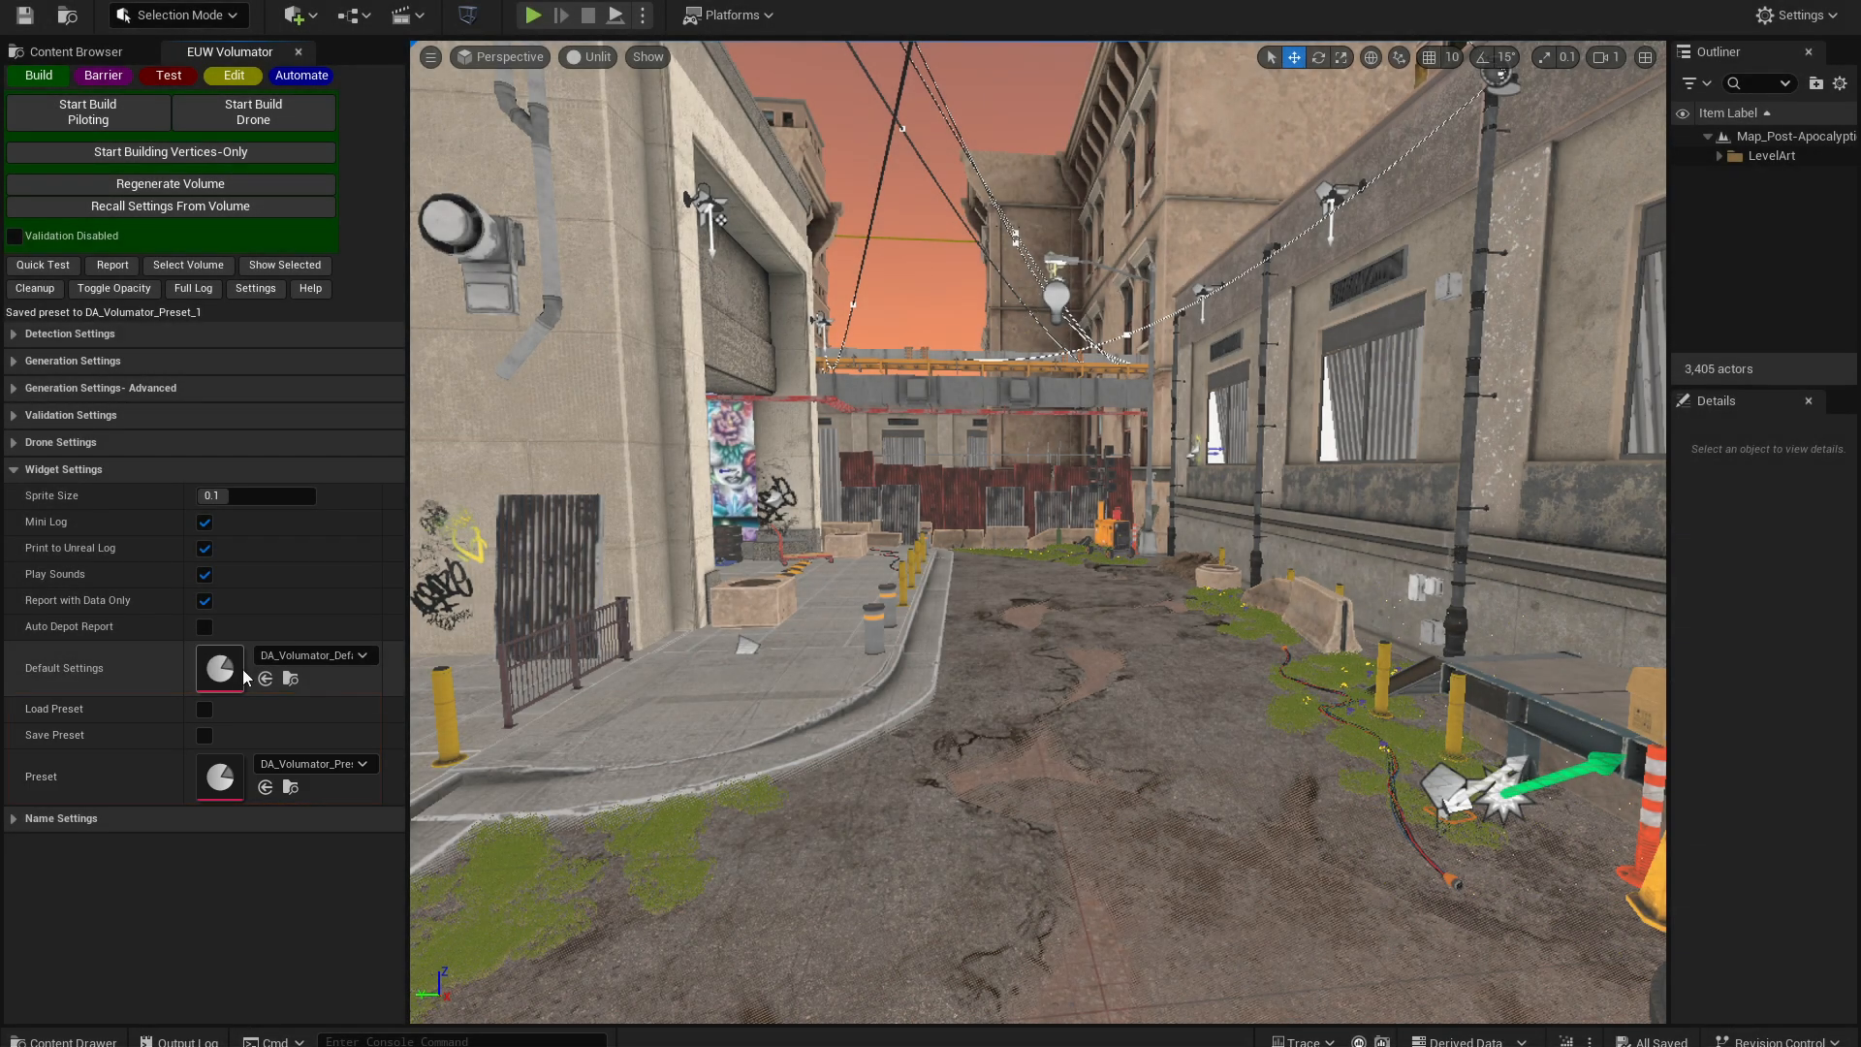
{"action": "left_click", "coordinate": [289, 679]}
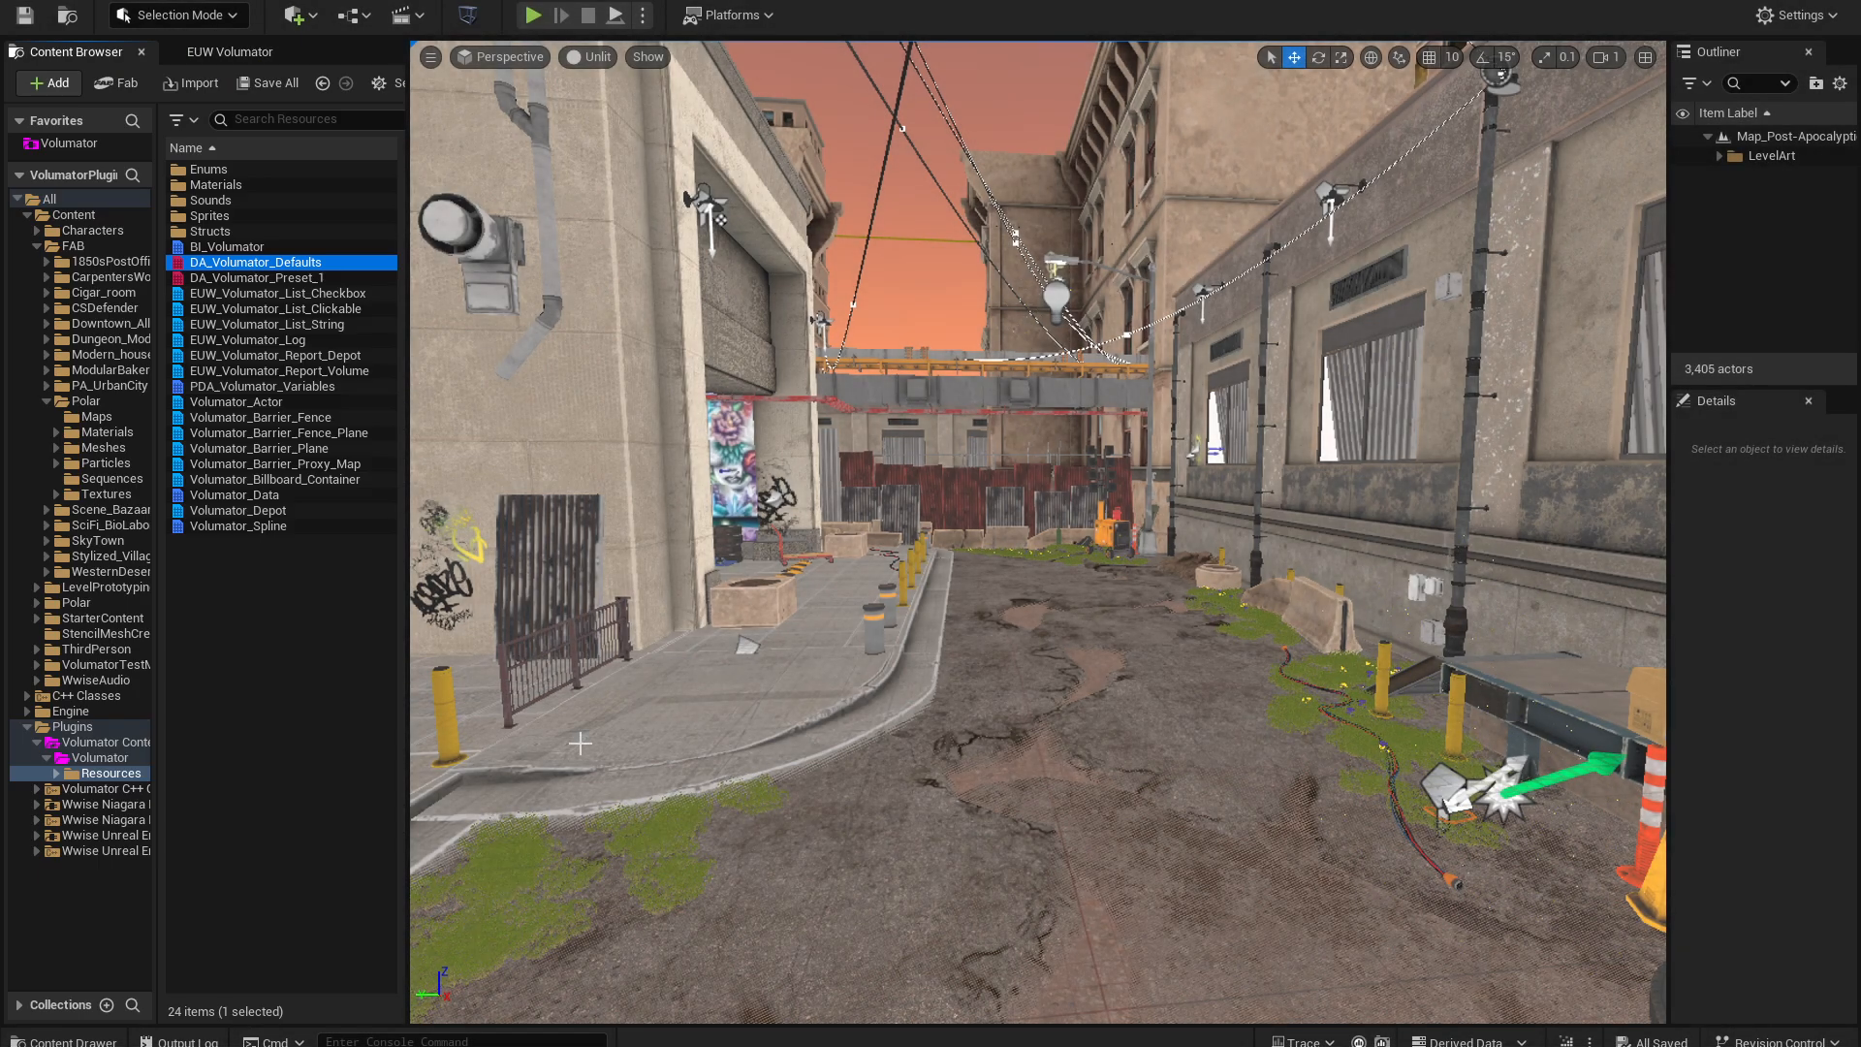
{"action": "double_click", "coordinate": [276, 262]}
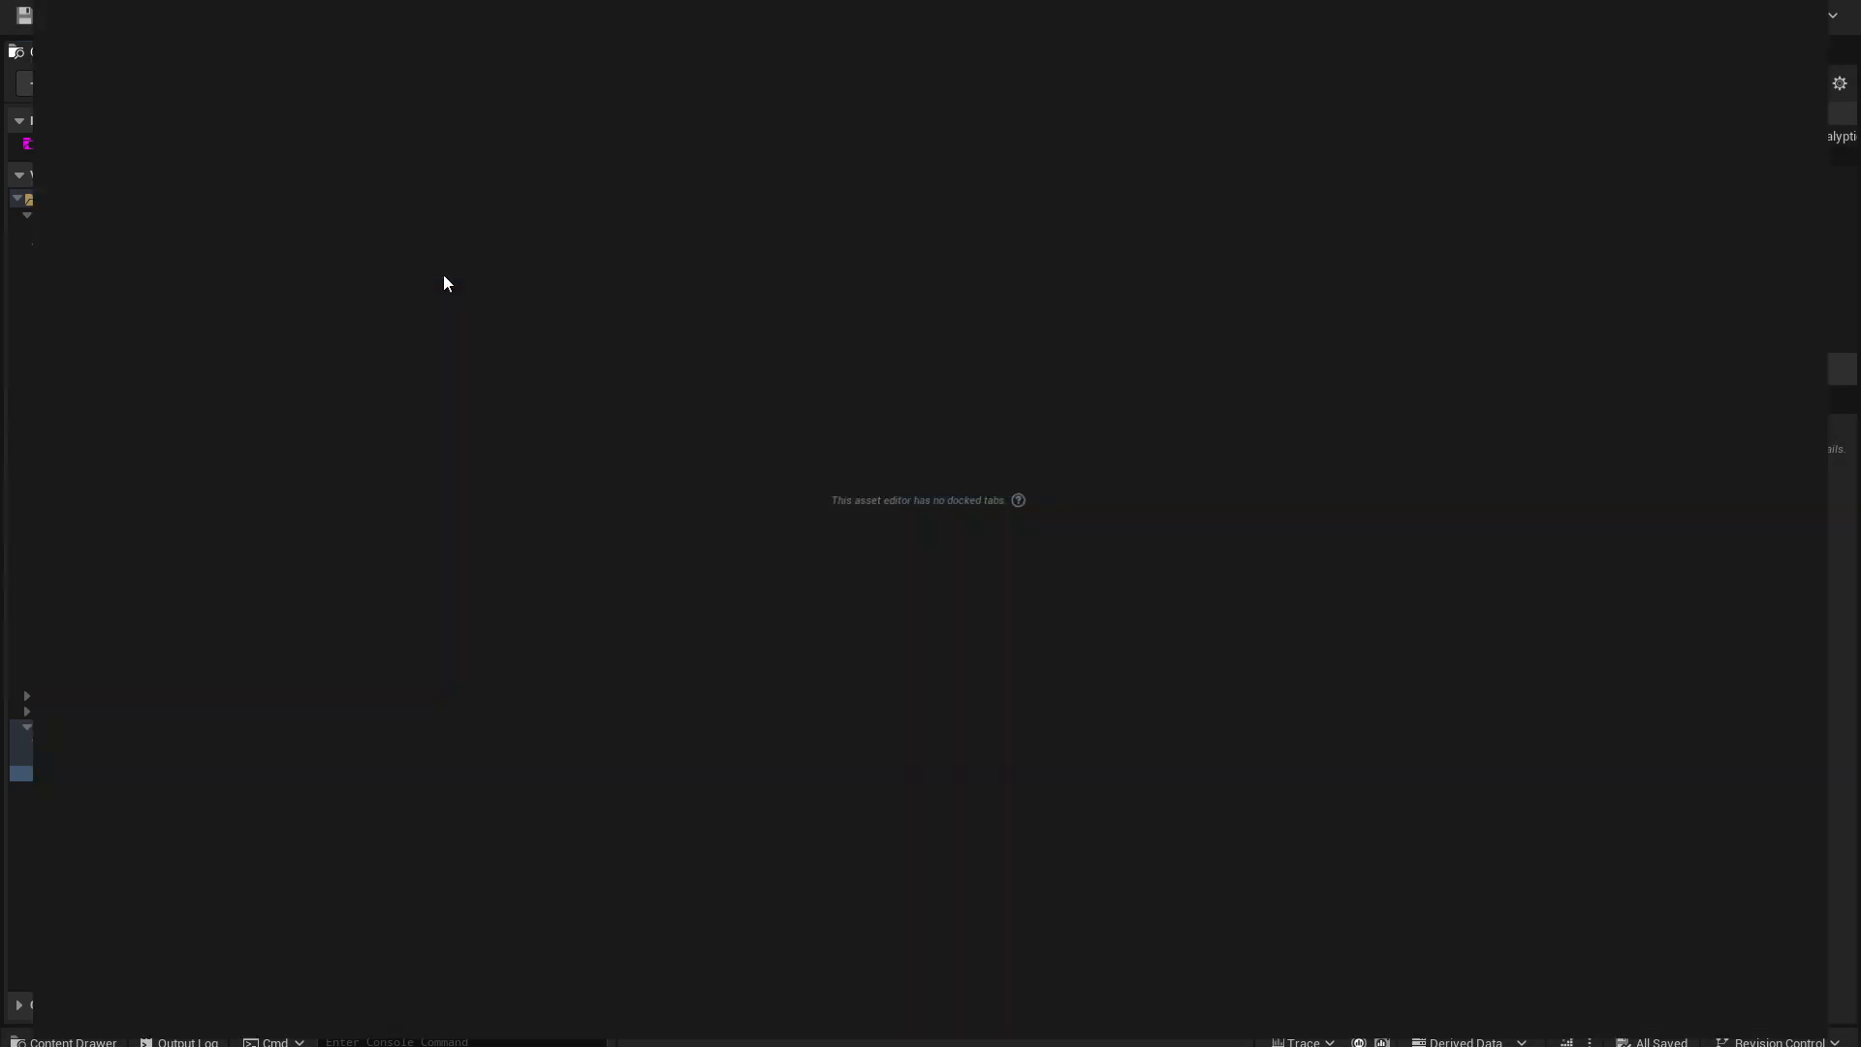
{"action": "scroll", "coordinate": [345, 478], "scroll_direction": "down", "scroll_amount": 10}
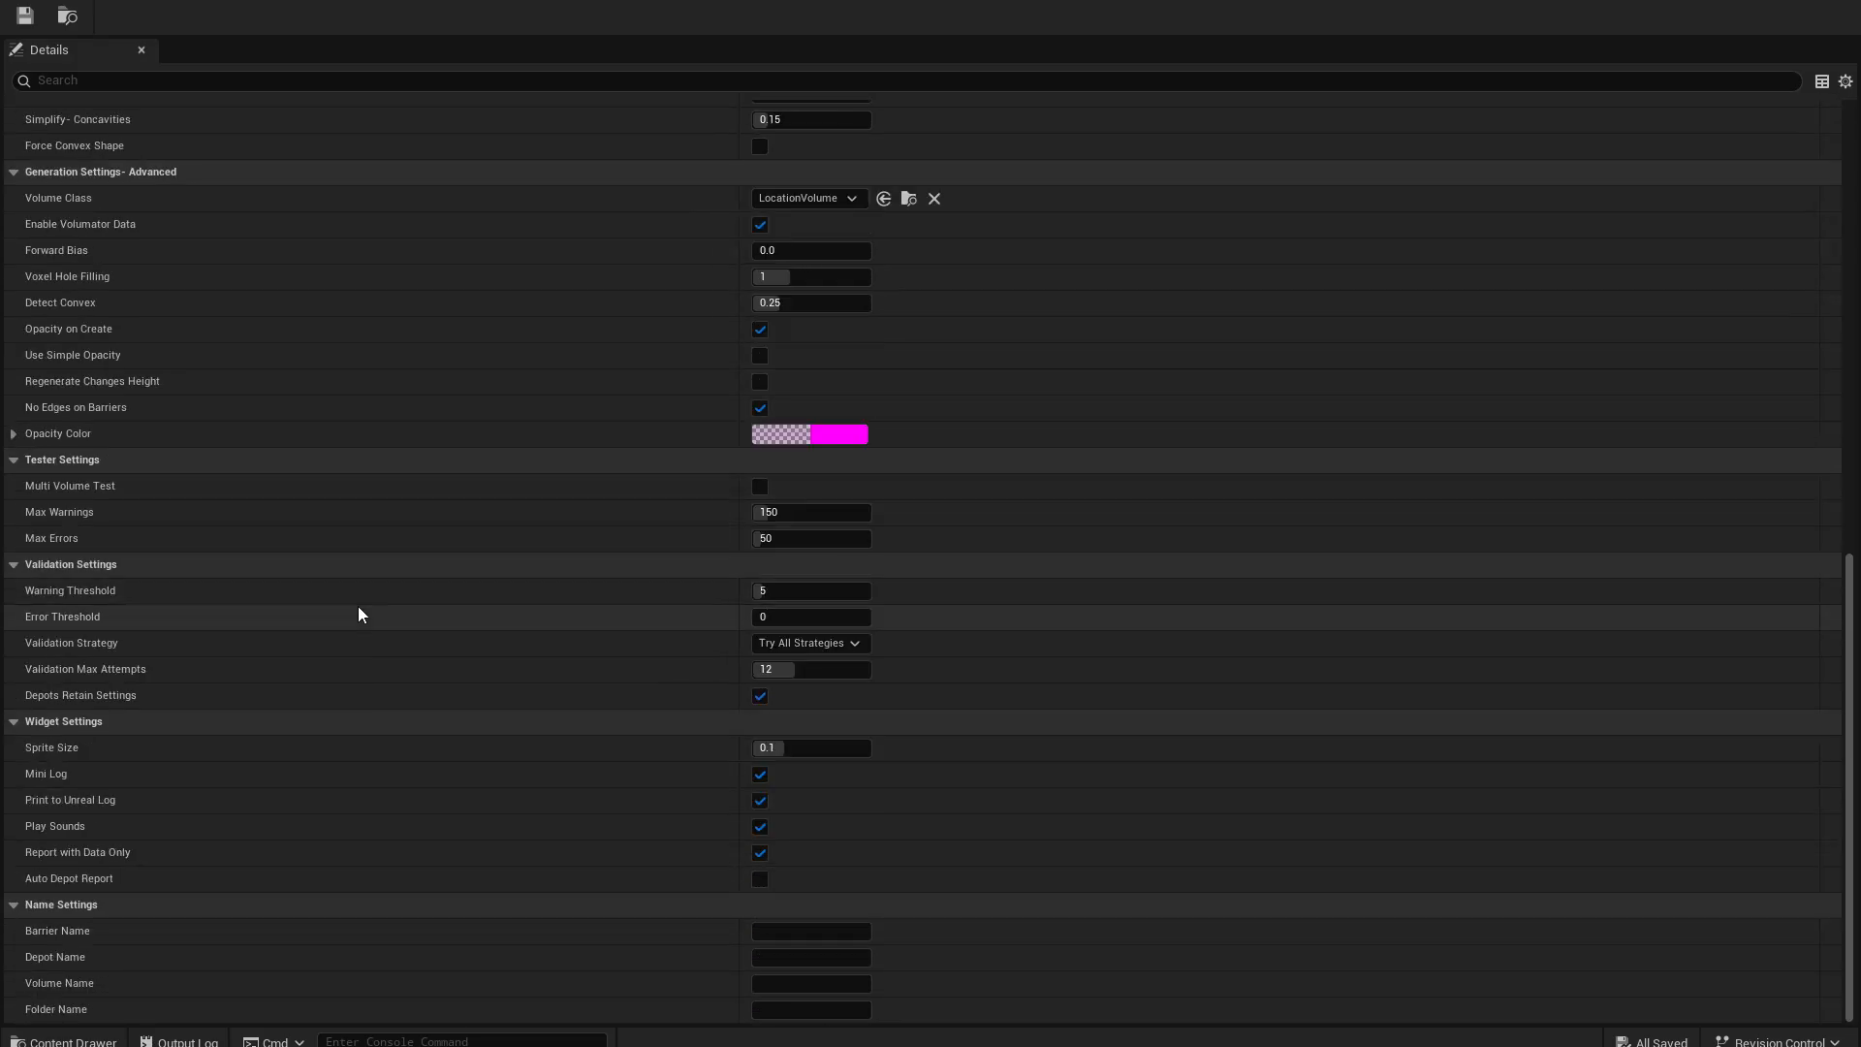
{"action": "scroll", "coordinate": [360, 609], "scroll_direction": "up", "scroll_amount": 9}
{"action": "left_click", "coordinate": [294, 3]}
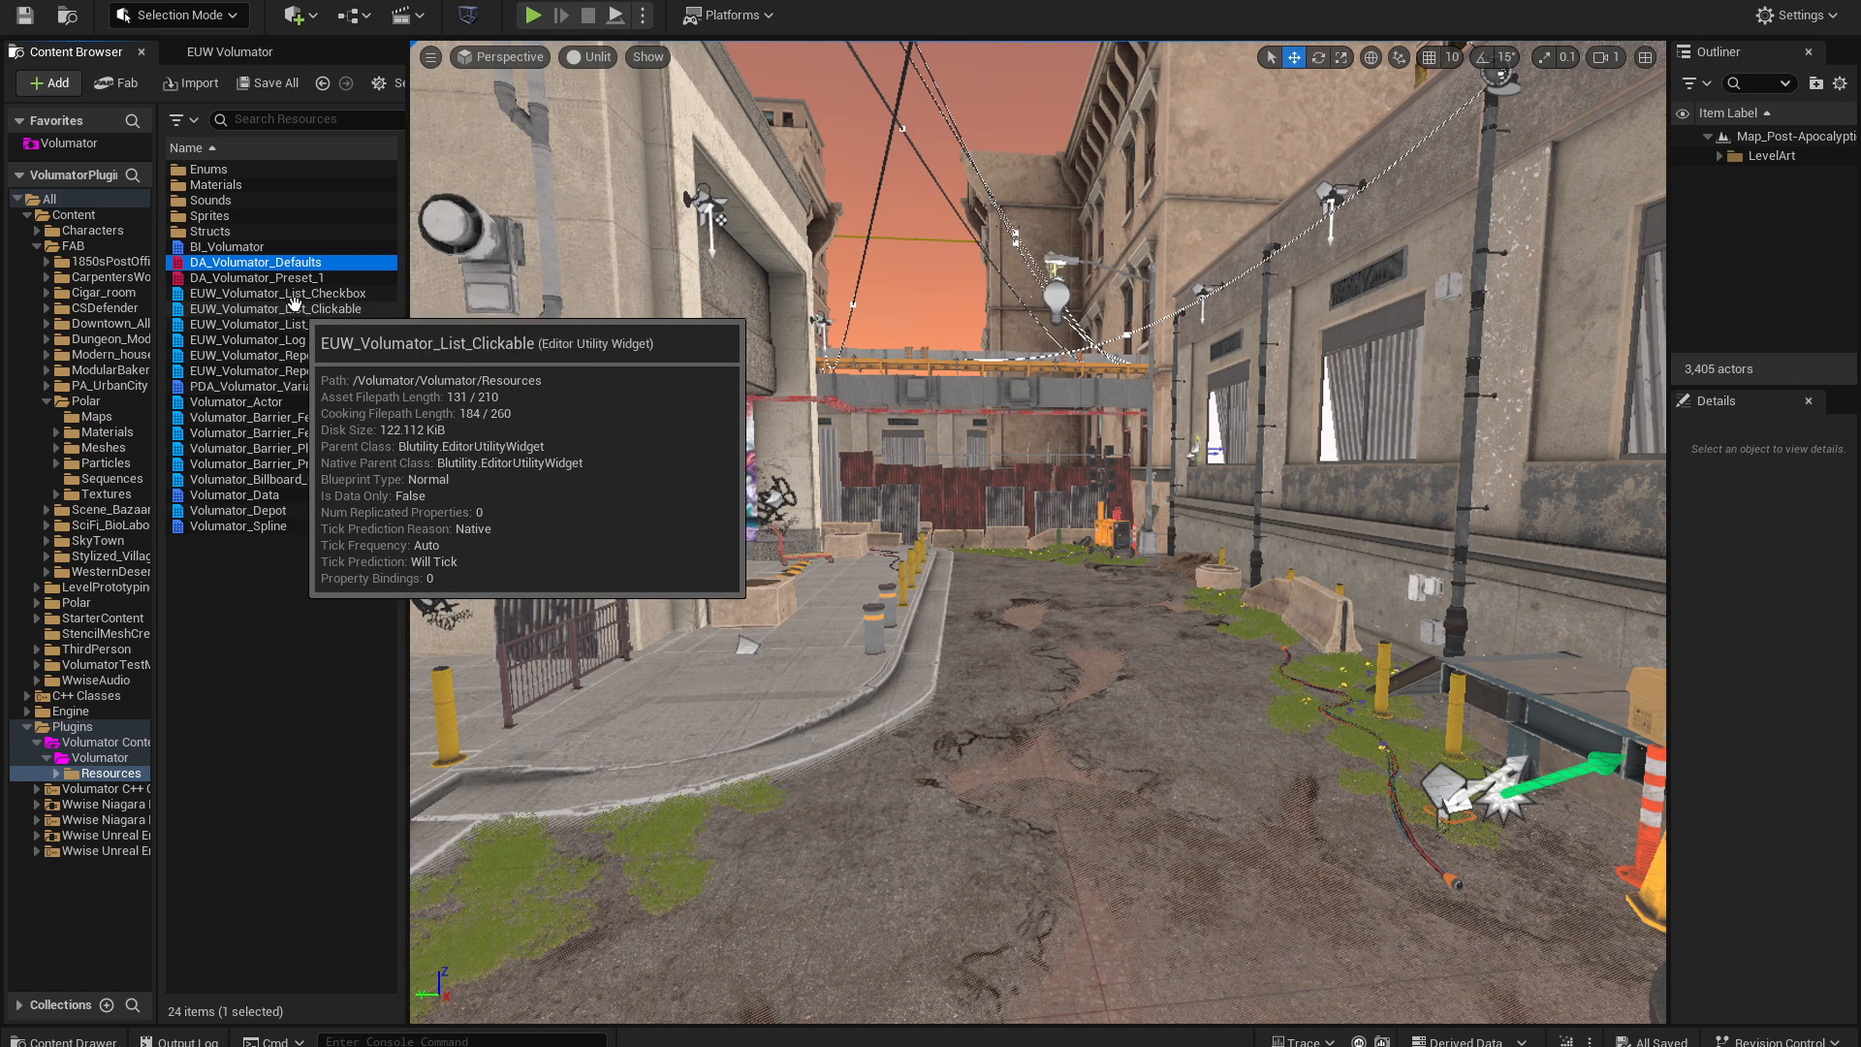
{"action": "left_click", "coordinate": [230, 51]}
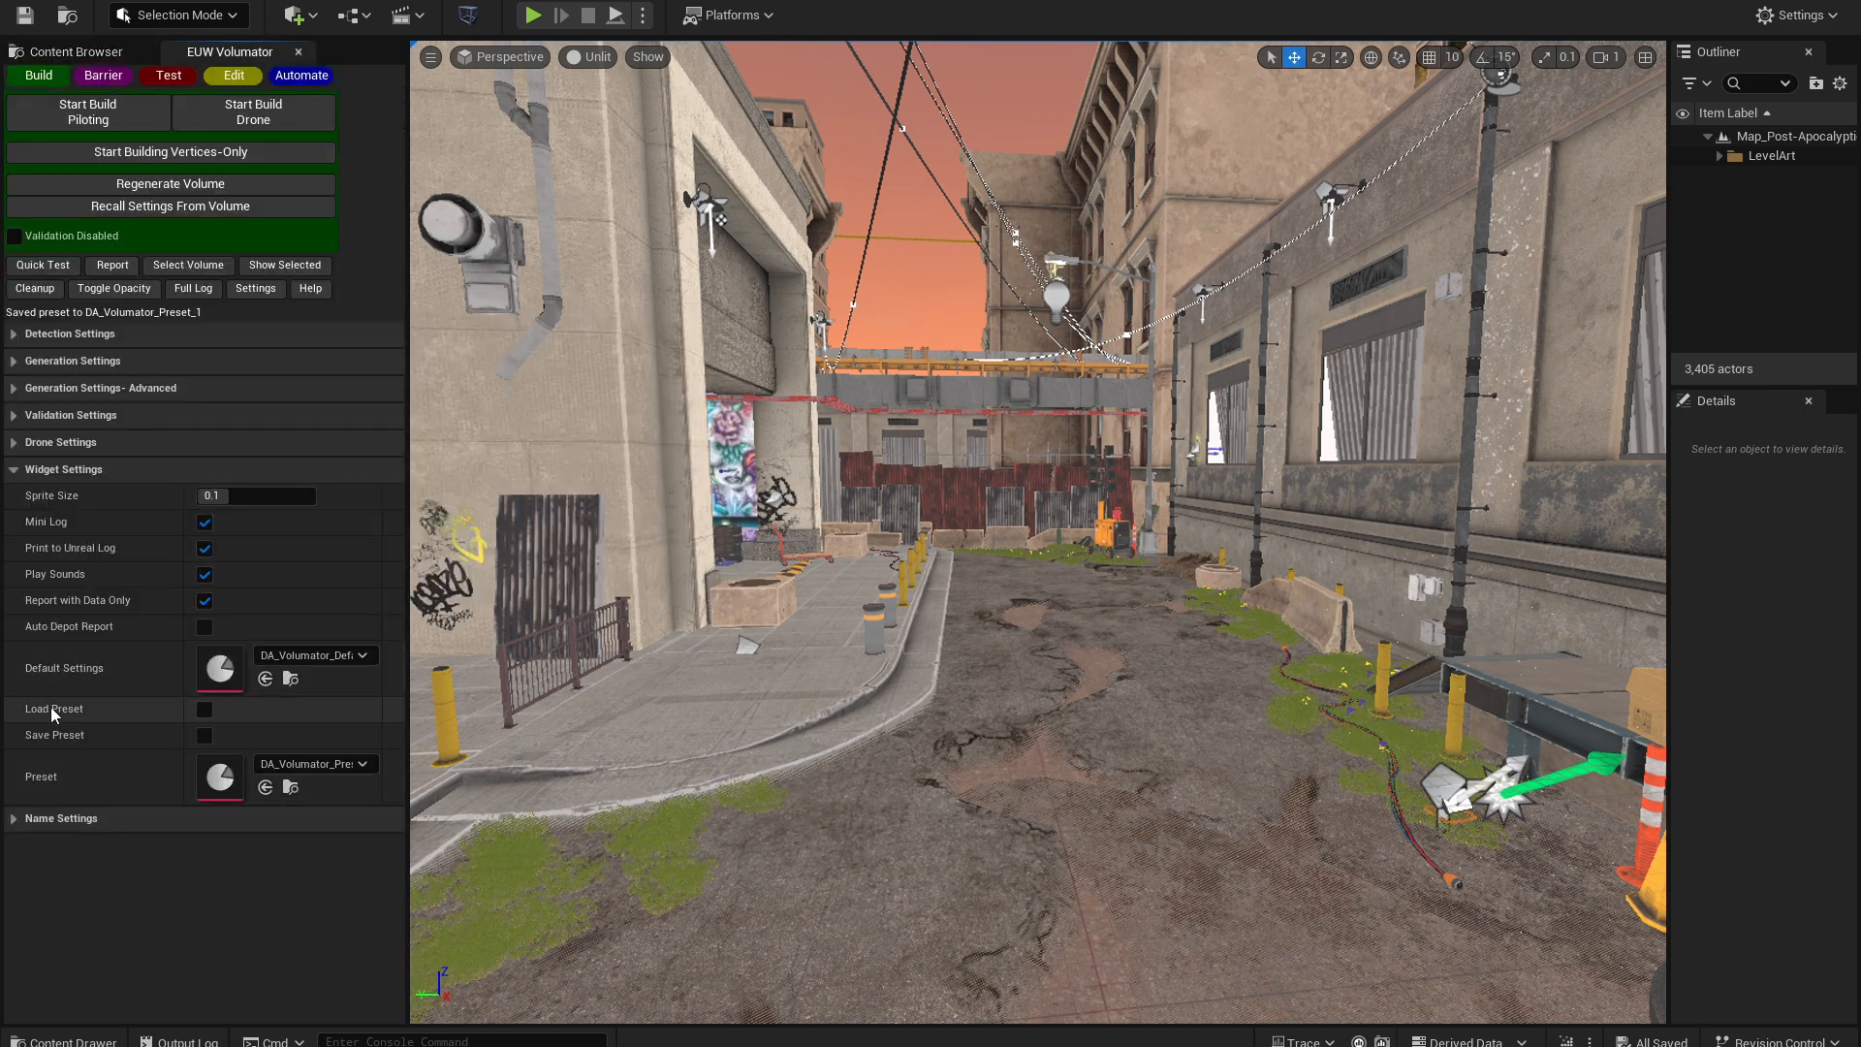
- Try DA_Volumator_Defaults as the preset, switch back to DA_Volumator_Preset_1 and load that preset
{"action": "left_click", "coordinate": [319, 763]}
{"action": "left_click", "coordinate": [383, 546]}
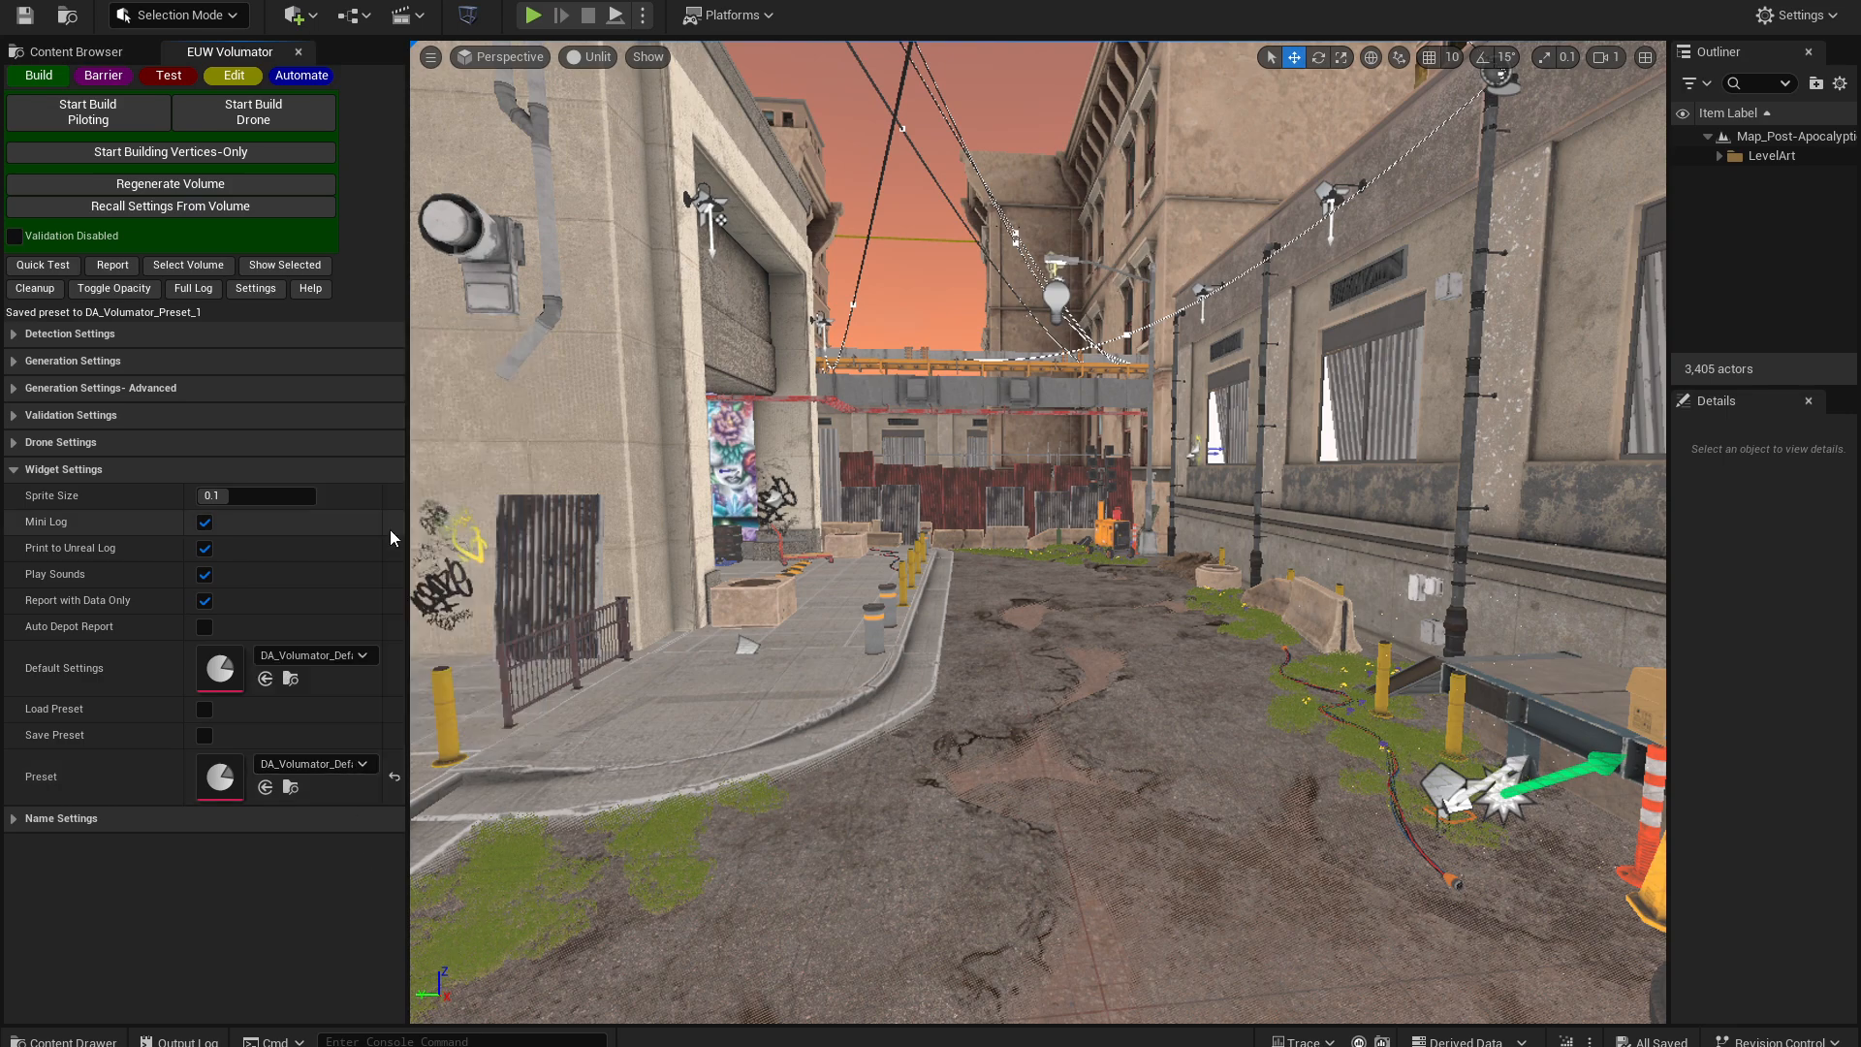
{"action": "left_click", "coordinate": [319, 762]}
{"action": "left_click", "coordinate": [387, 572]}
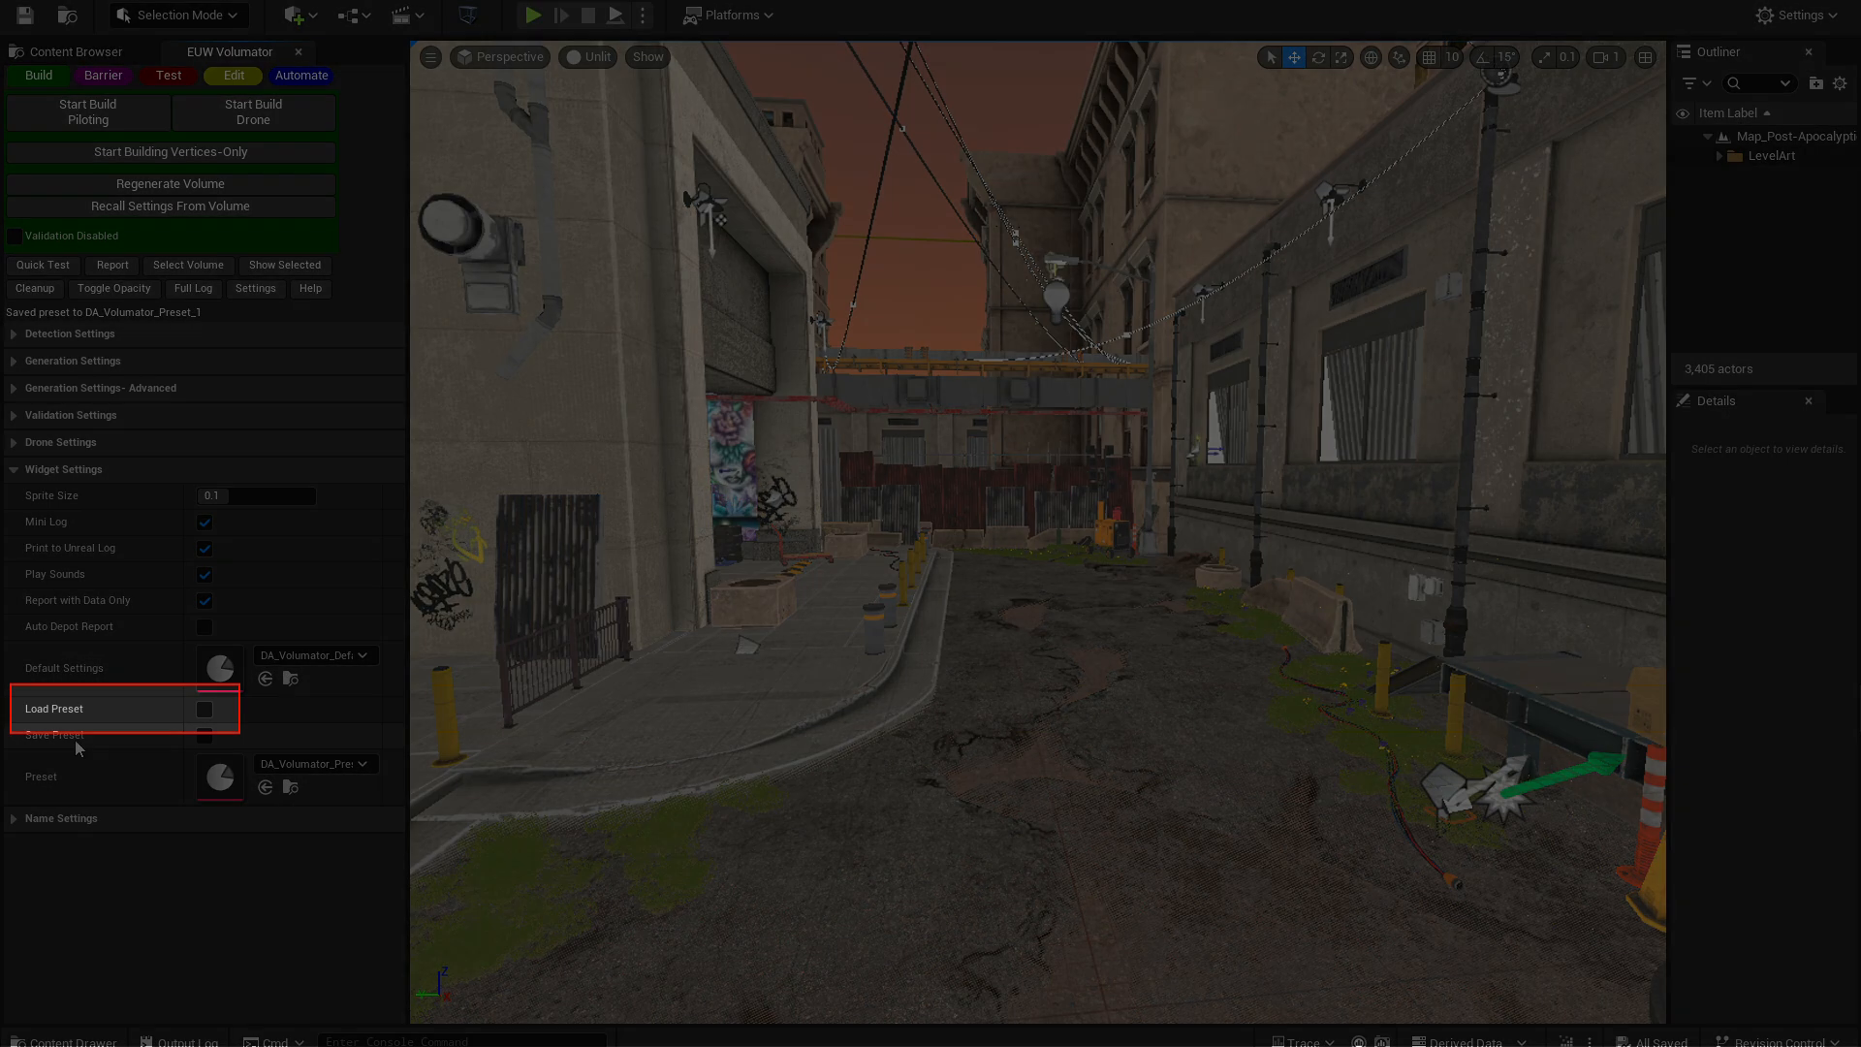
{"action": "left_click", "coordinate": [205, 708]}
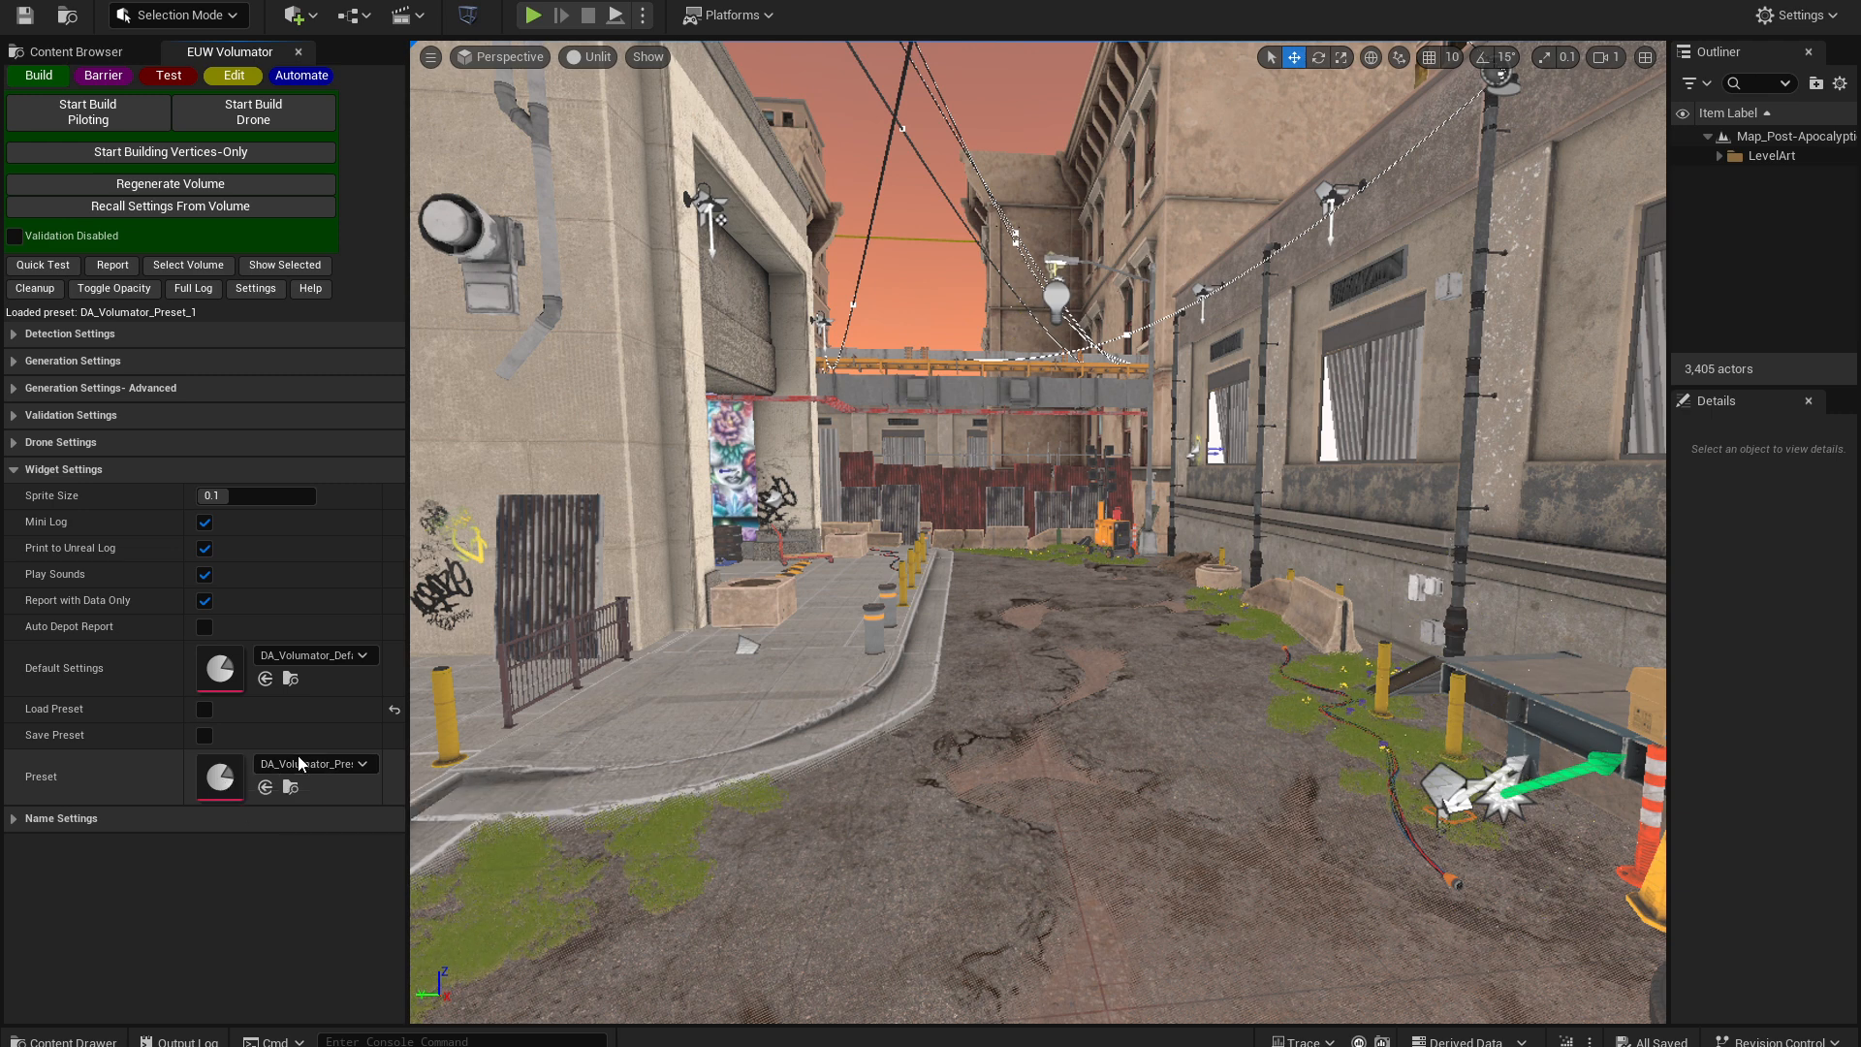
- Set the Sprite Size to 0.3 and check the available preset assets, keeping DA_Volumator_Preset_1 chosen
{"action": "left_click", "coordinate": [218, 496]}
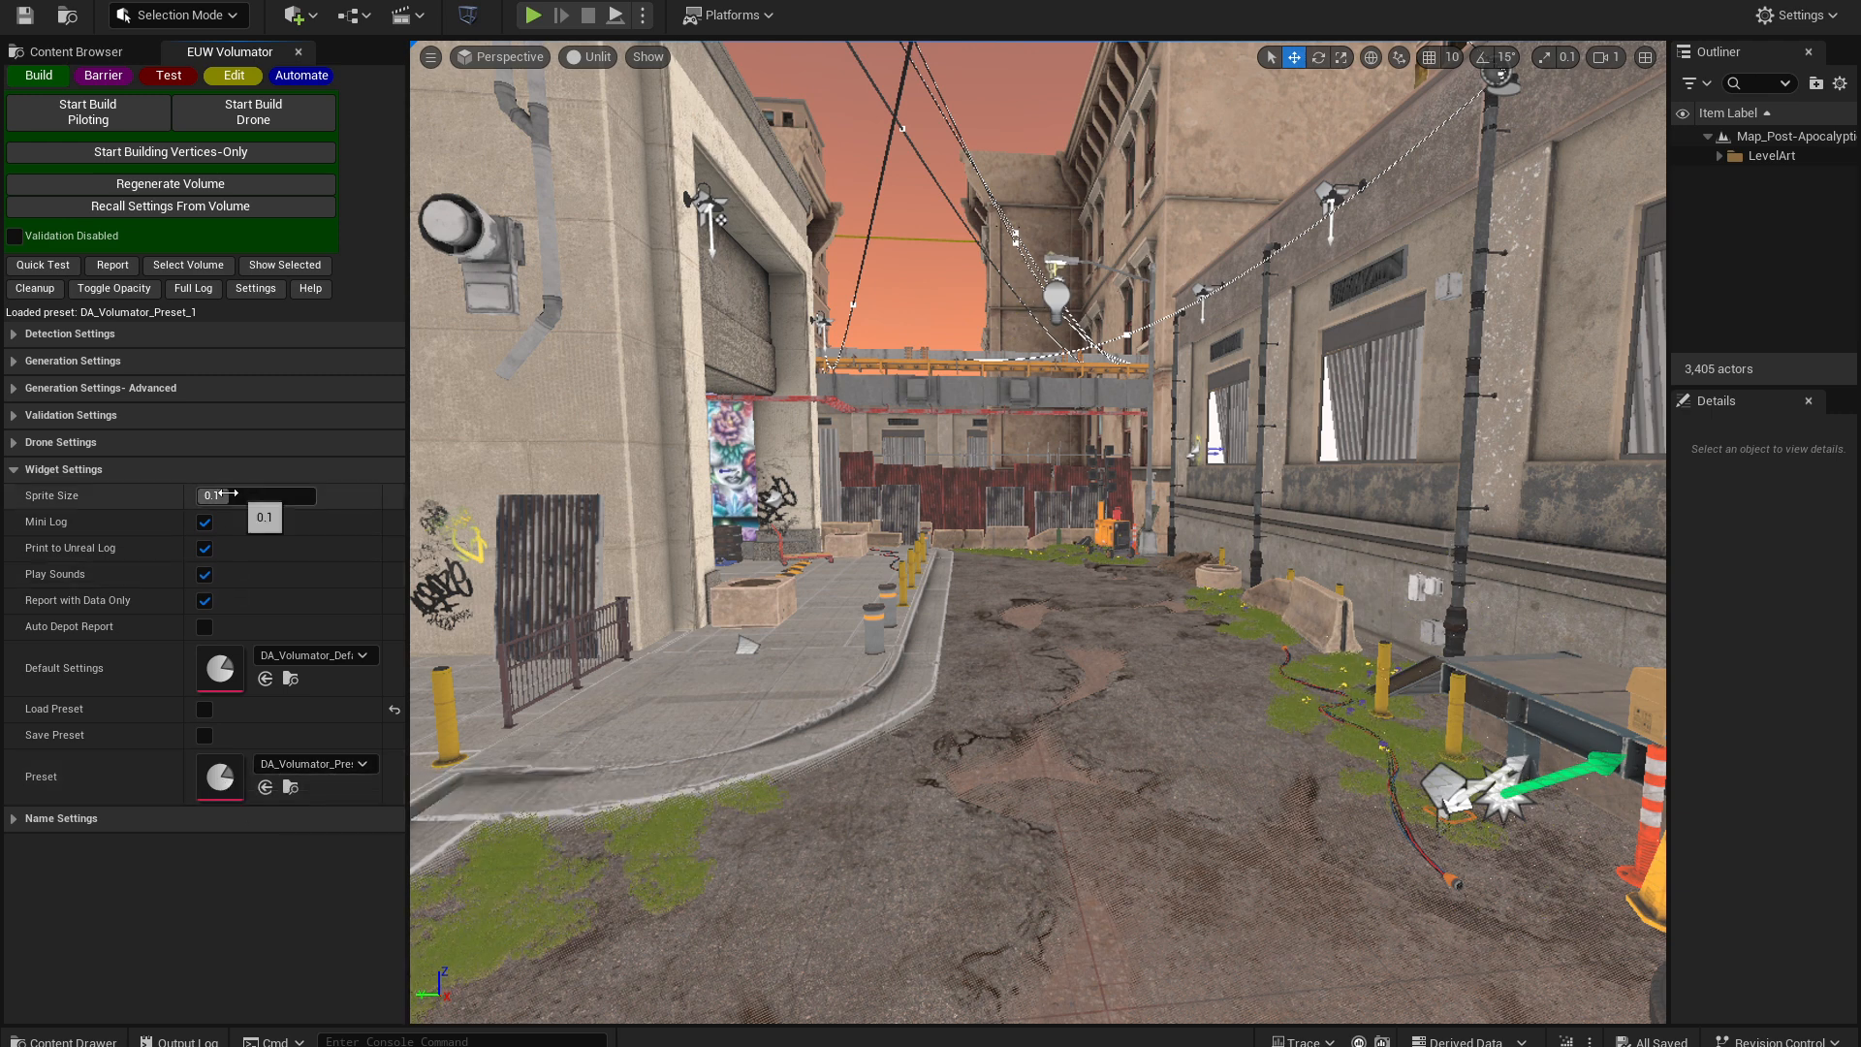
{"action": "type", "text": "0.3"}
{"action": "key", "text": "Return"}
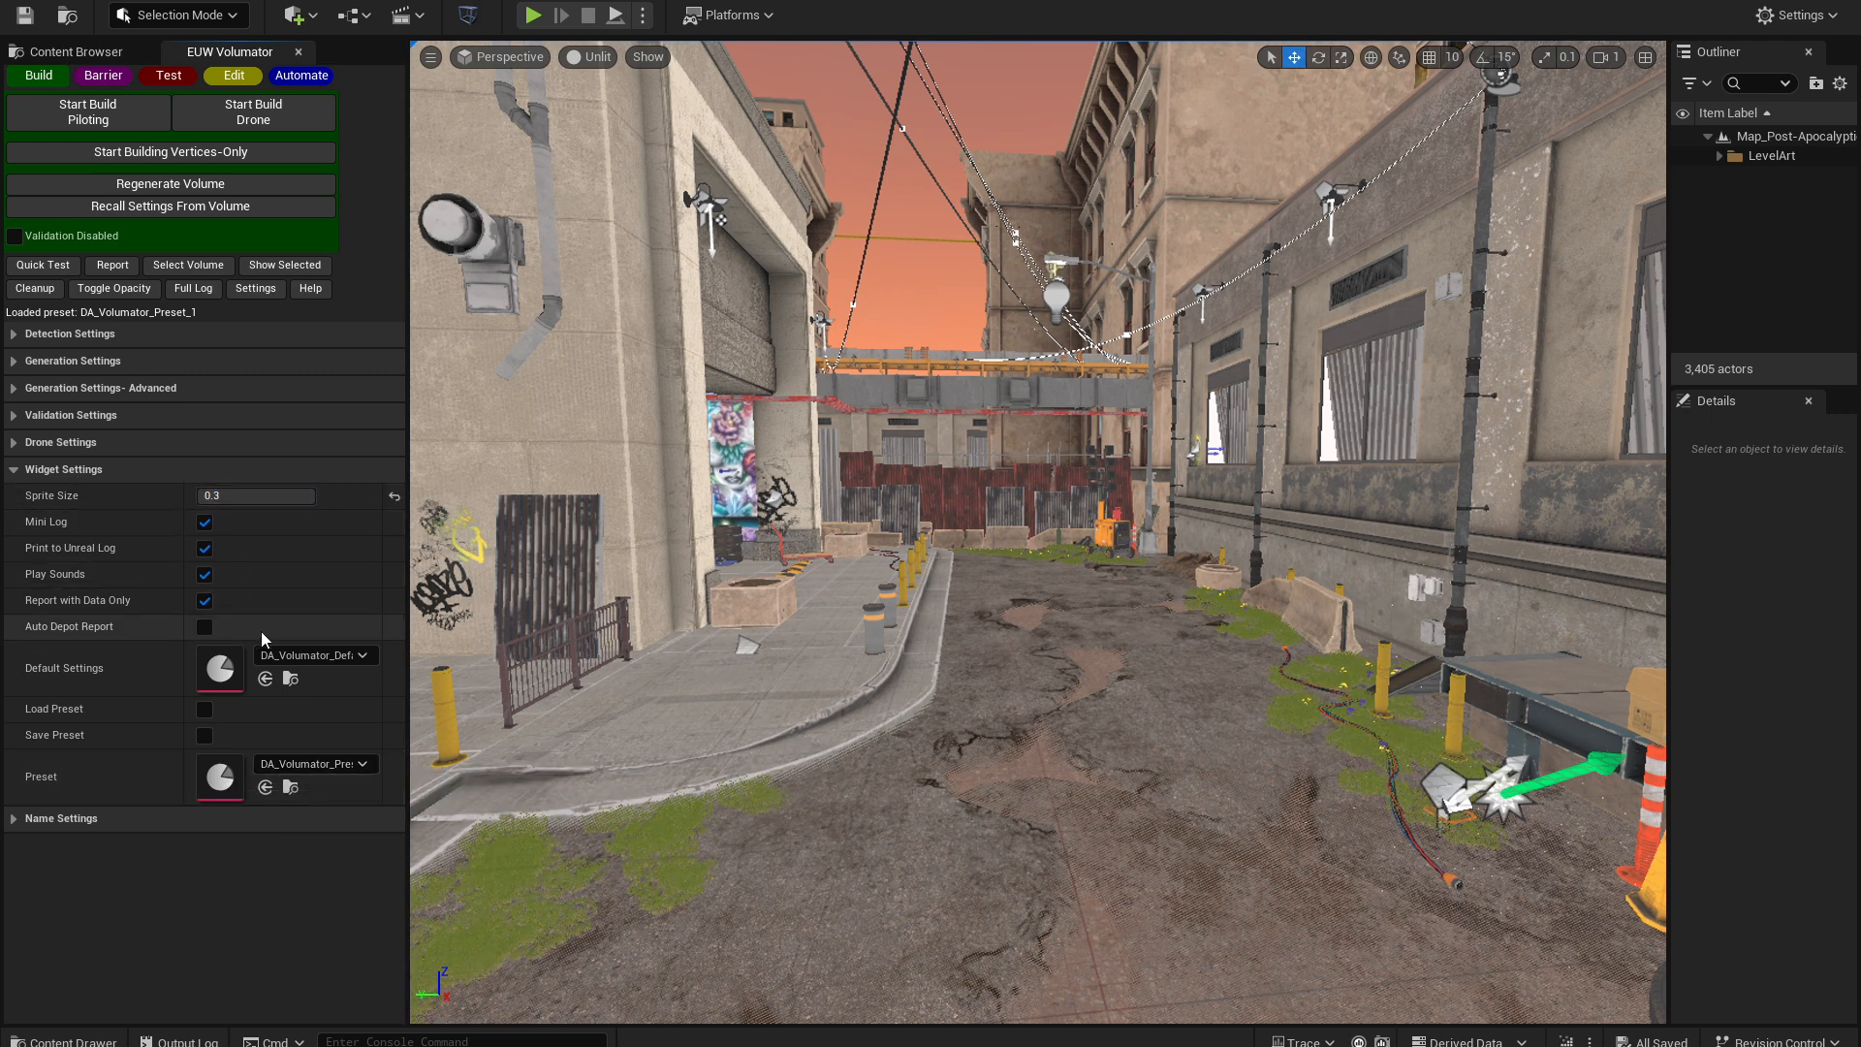
{"action": "left_click", "coordinate": [340, 764]}
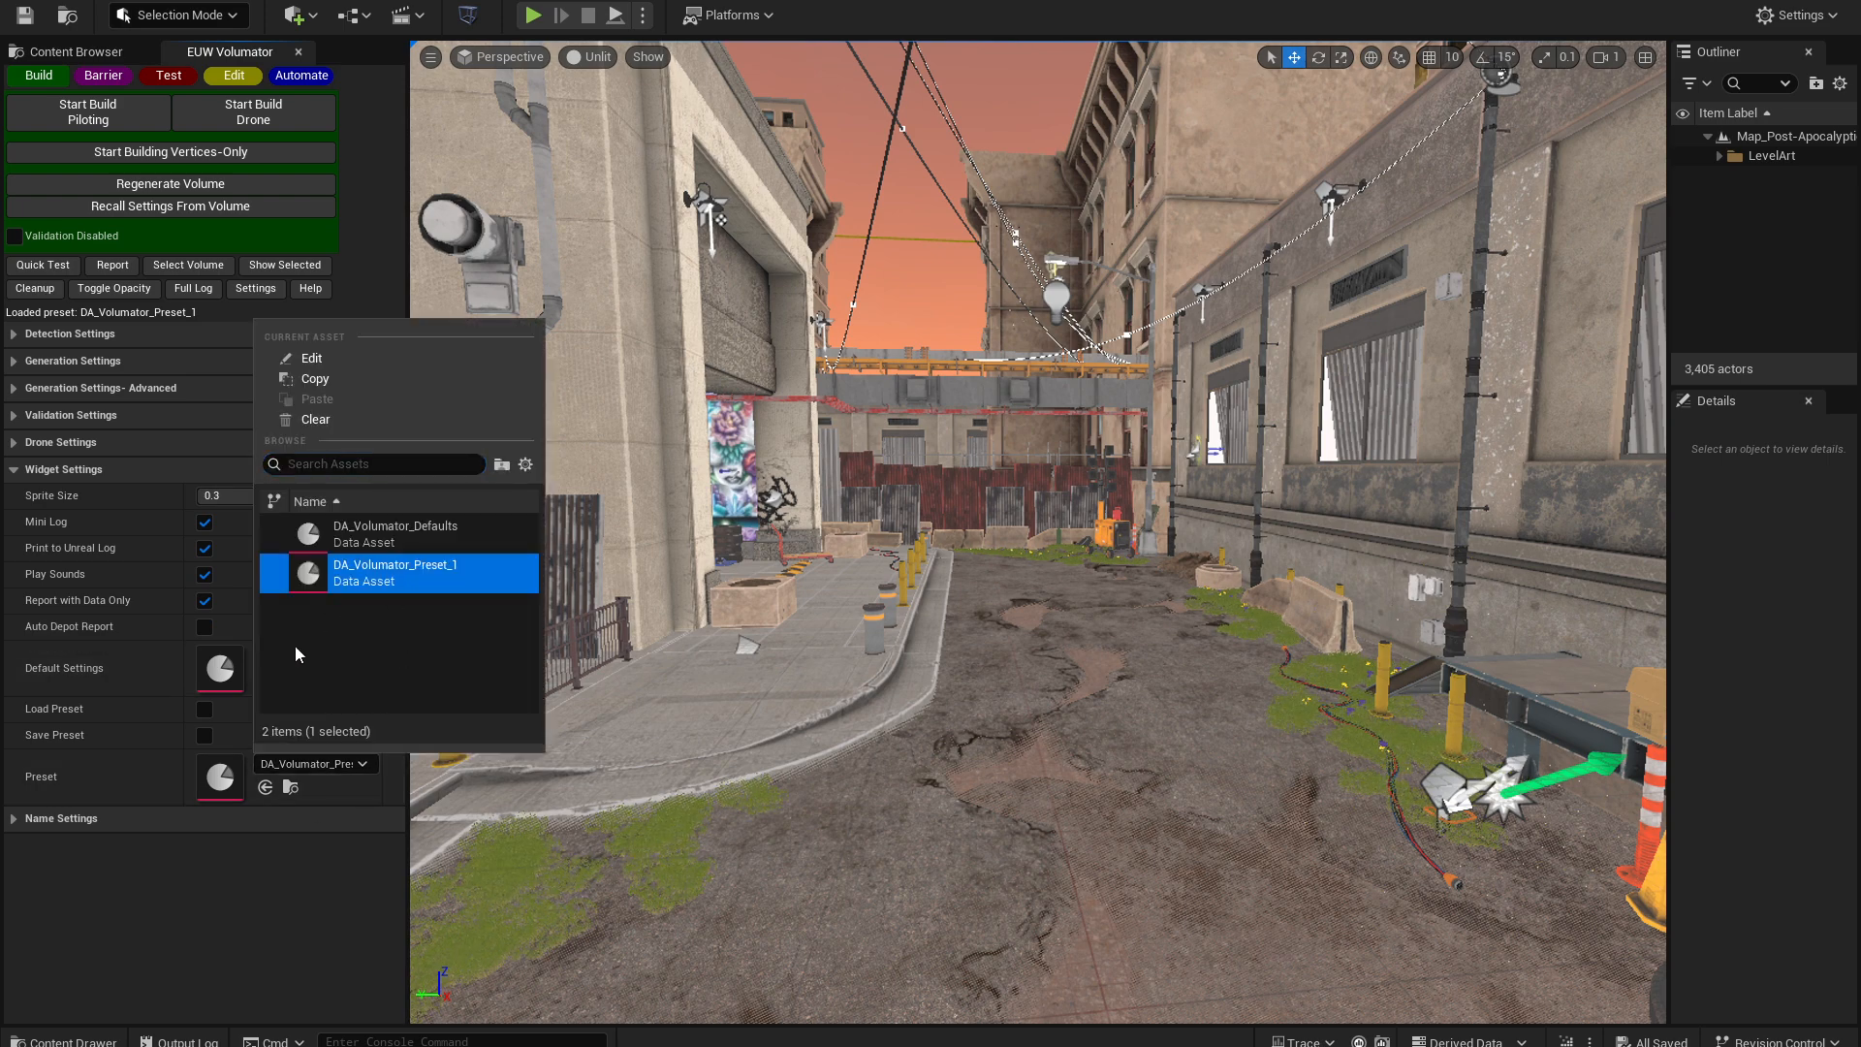
{"action": "left_click", "coordinate": [131, 780]}
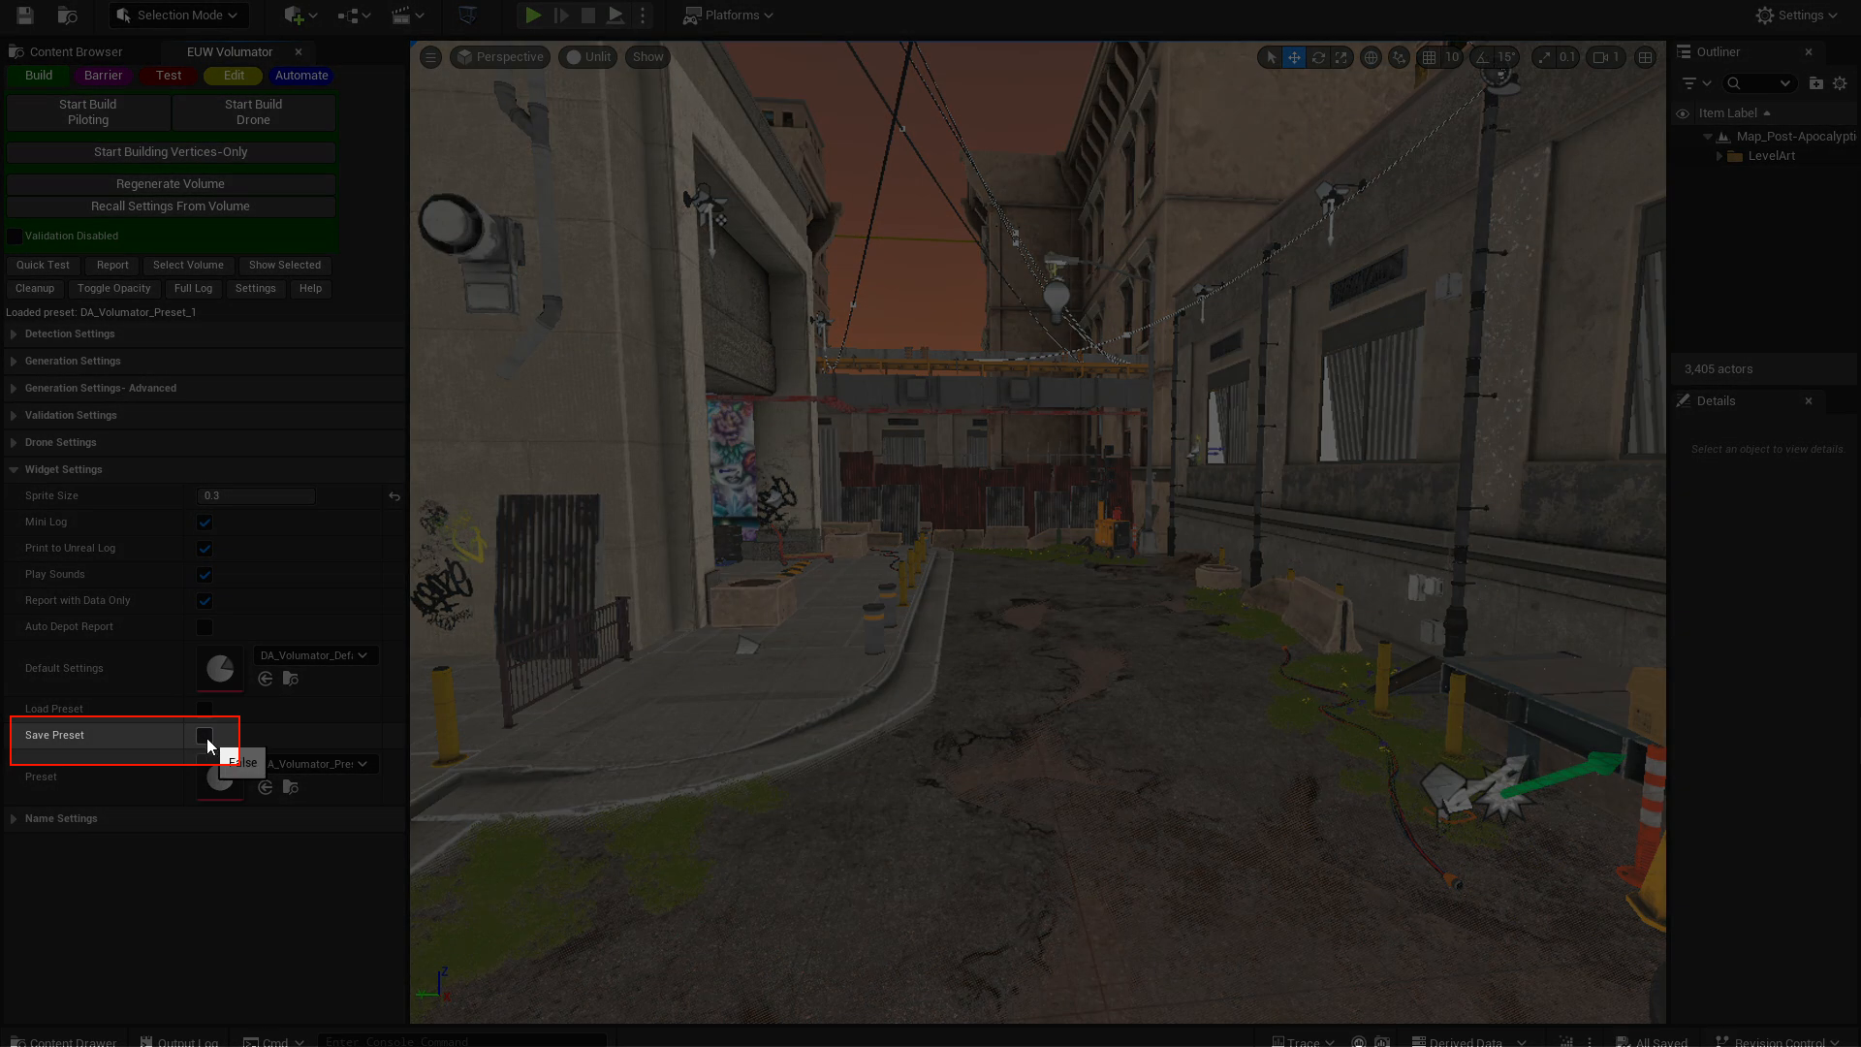
- Save the current settings to DA_Volumator_Preset_1 and review the values stored in that data asset
{"action": "left_click", "coordinate": [205, 737]}
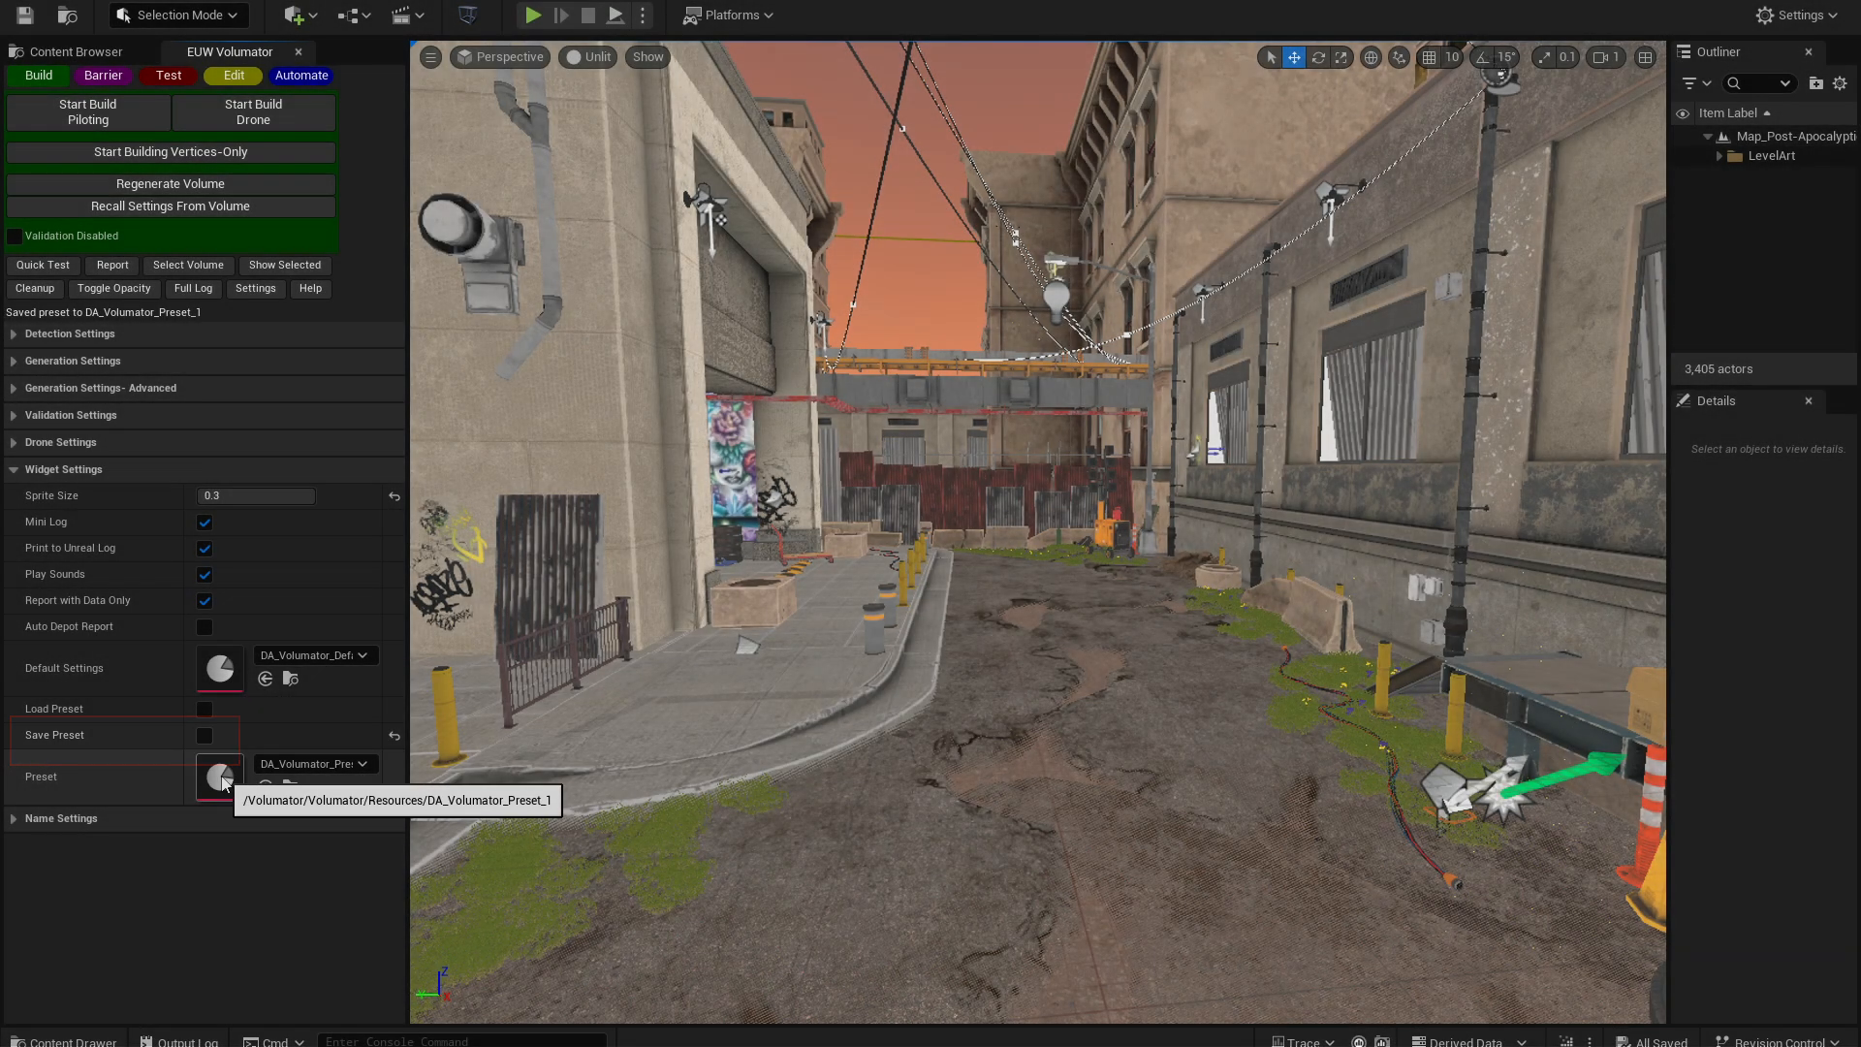
{"action": "double_click", "coordinate": [222, 779]}
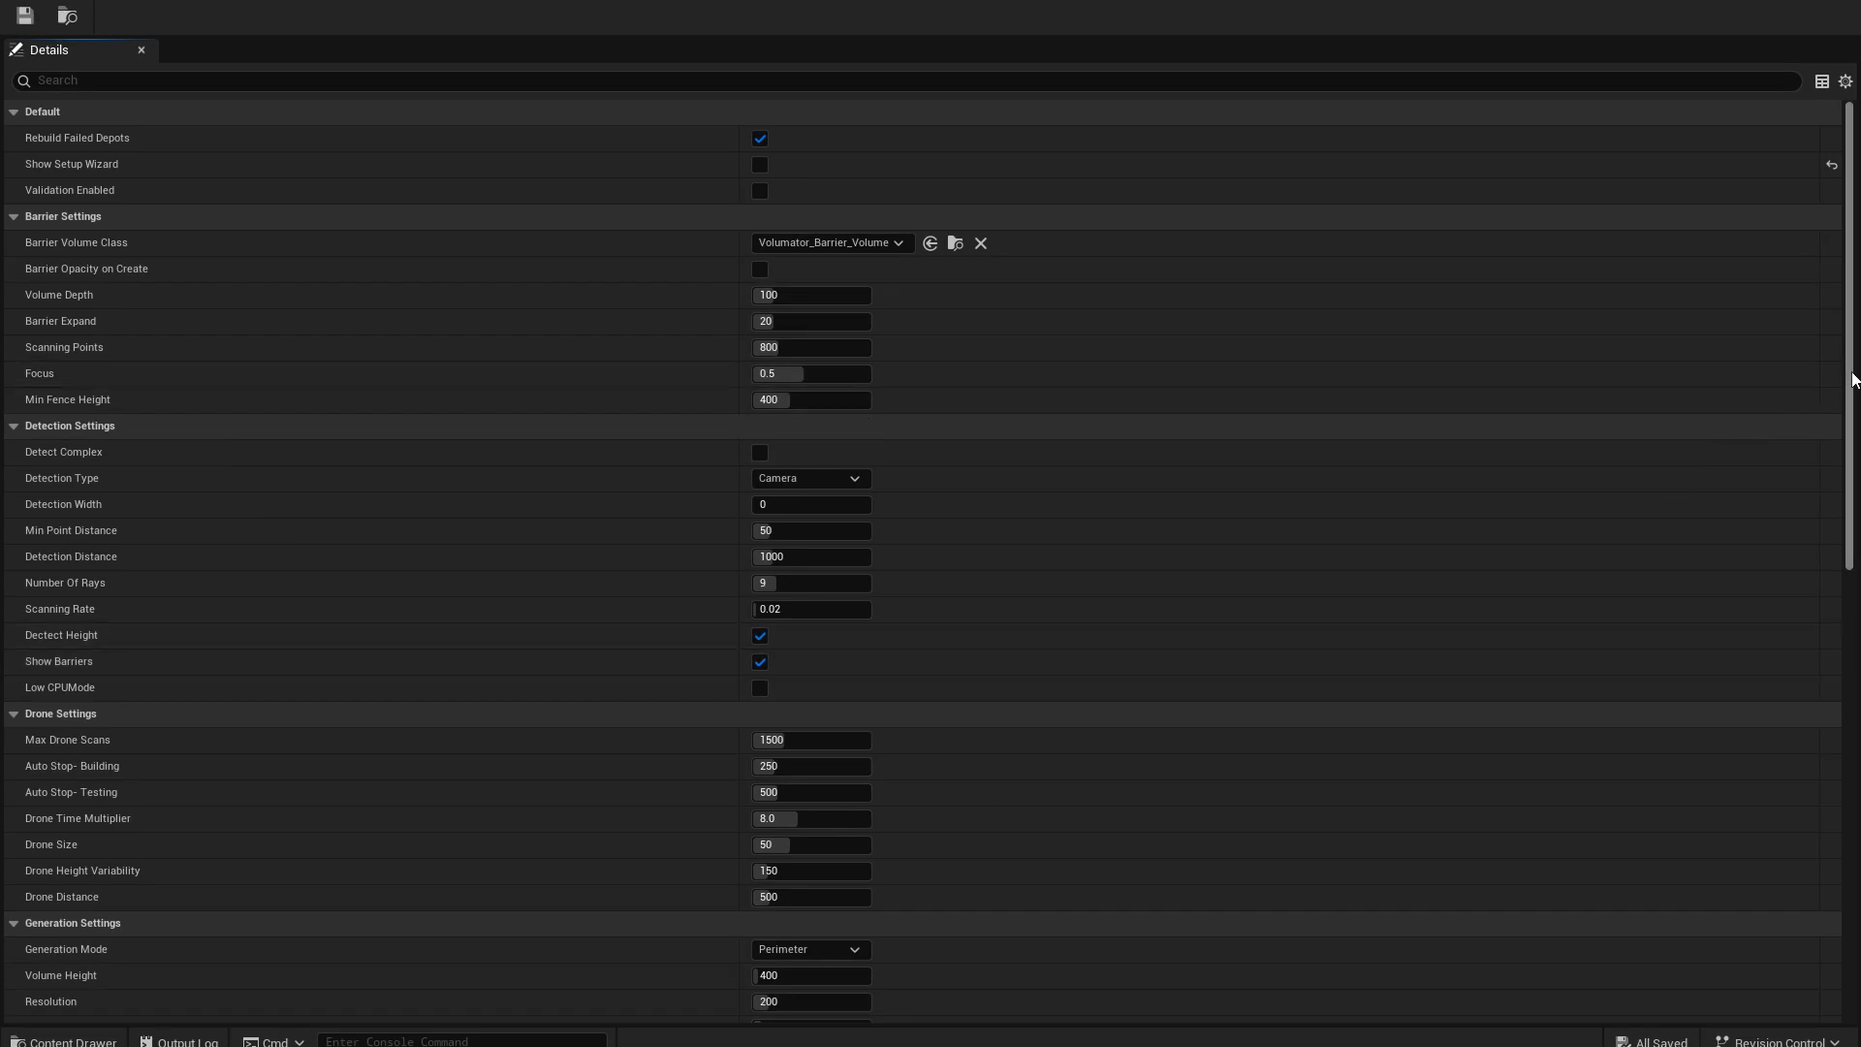
{"action": "left_click_drag", "start_coordinate": [1850, 379], "coordinate": [1850, 834]}
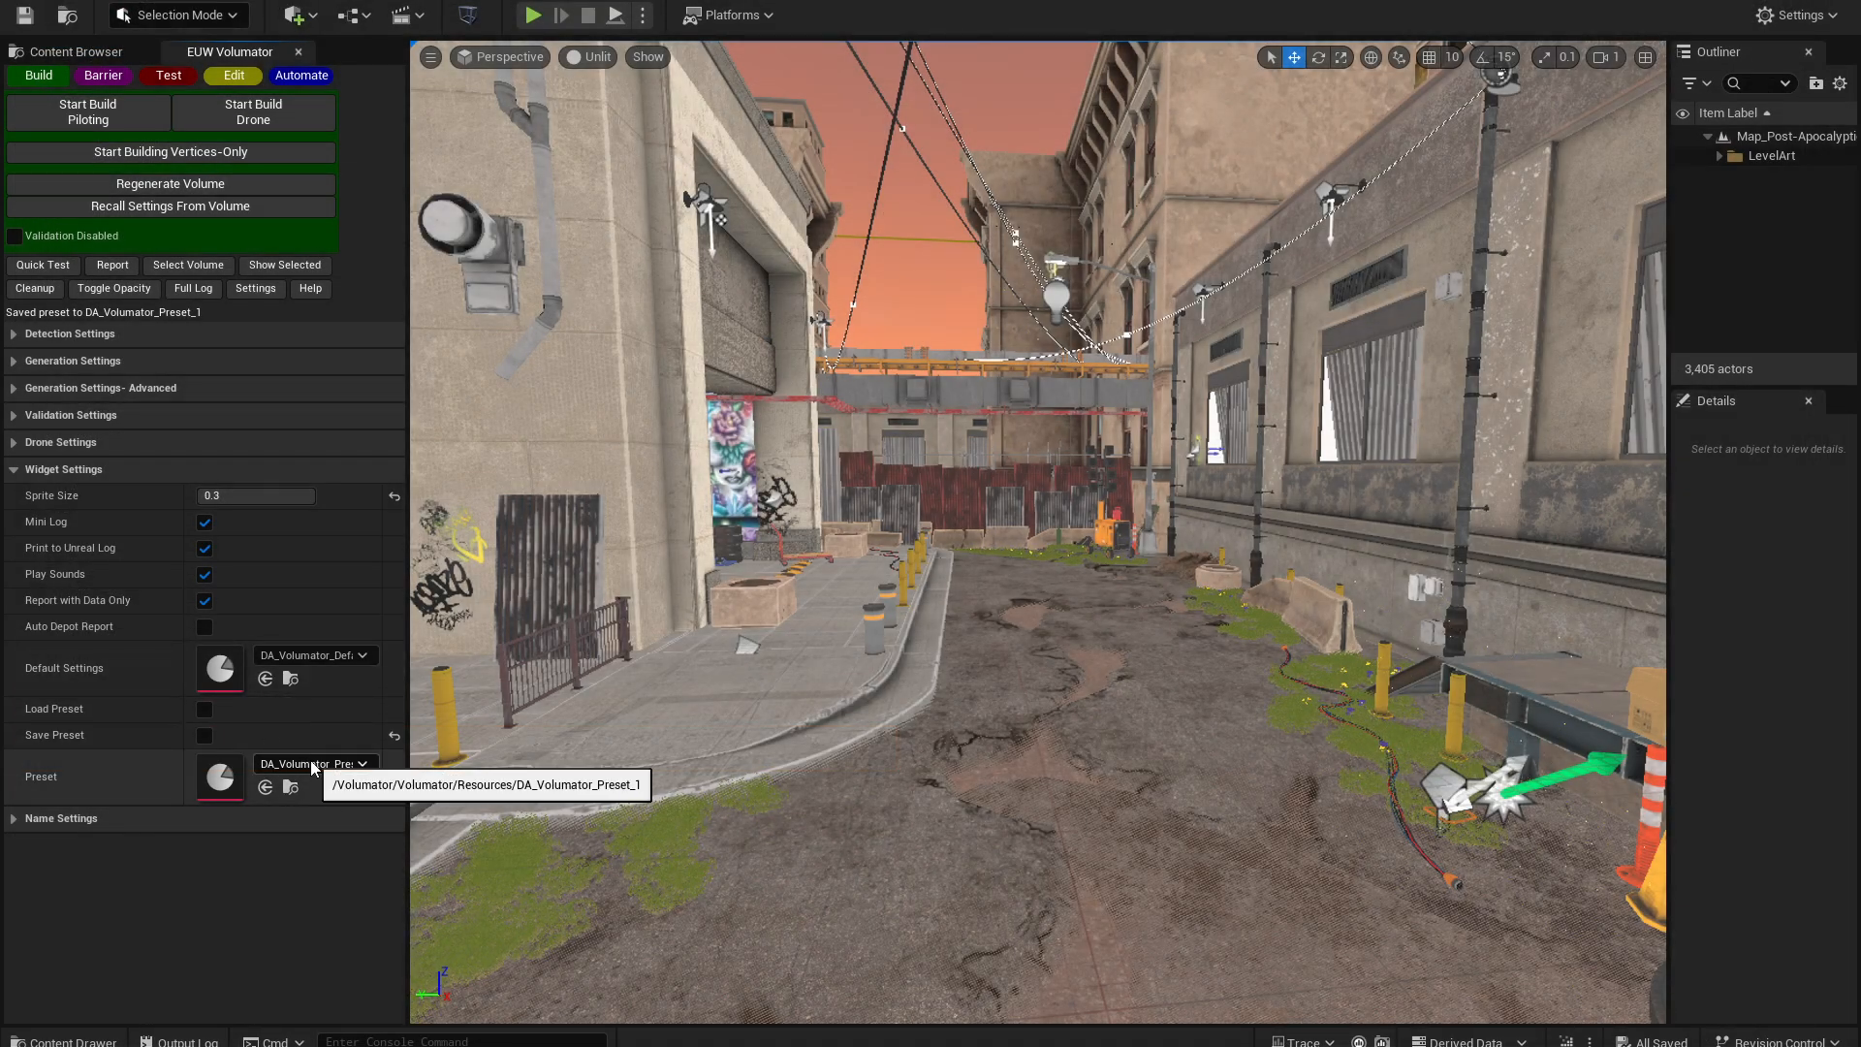
- Check the Duplicate option for DA_Volumator_Preset_1 in the plugin's Resources folder and return to Volumator
{"action": "left_click", "coordinate": [106, 55]}
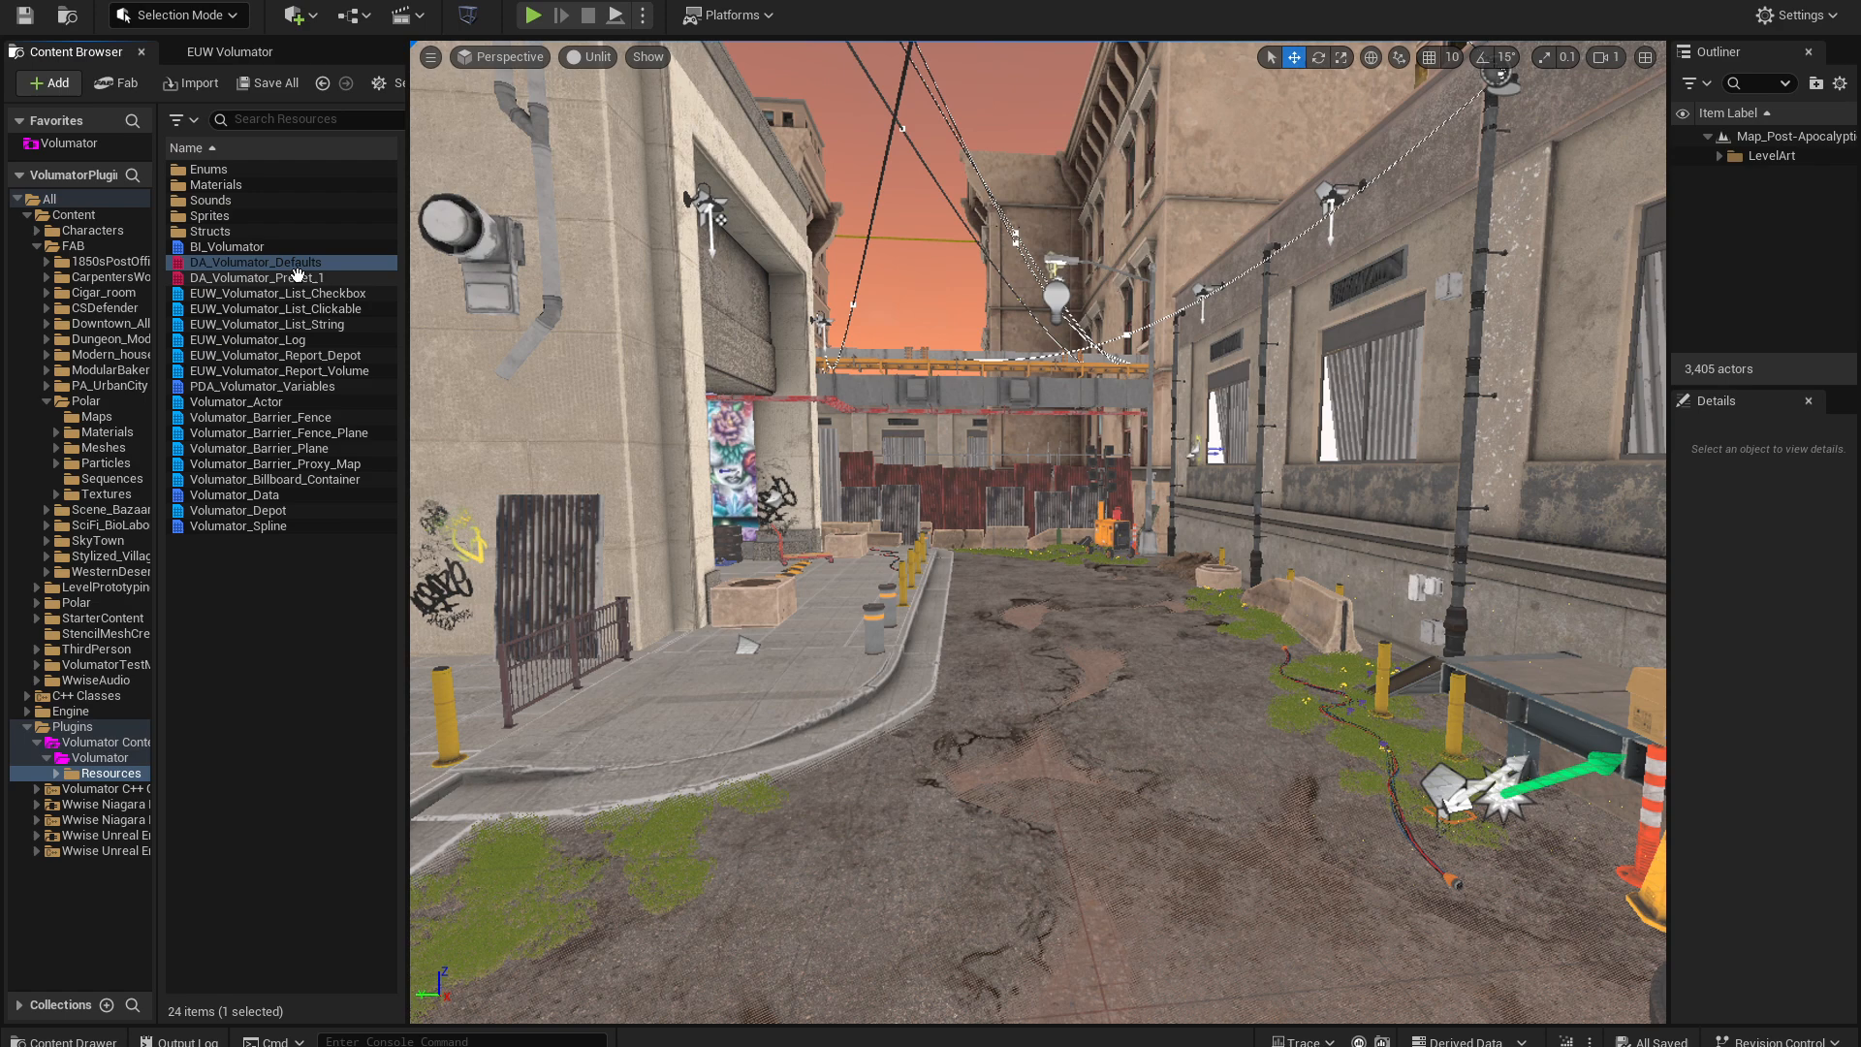
{"action": "left_click", "coordinate": [298, 275]}
{"action": "right_click", "coordinate": [293, 279]}
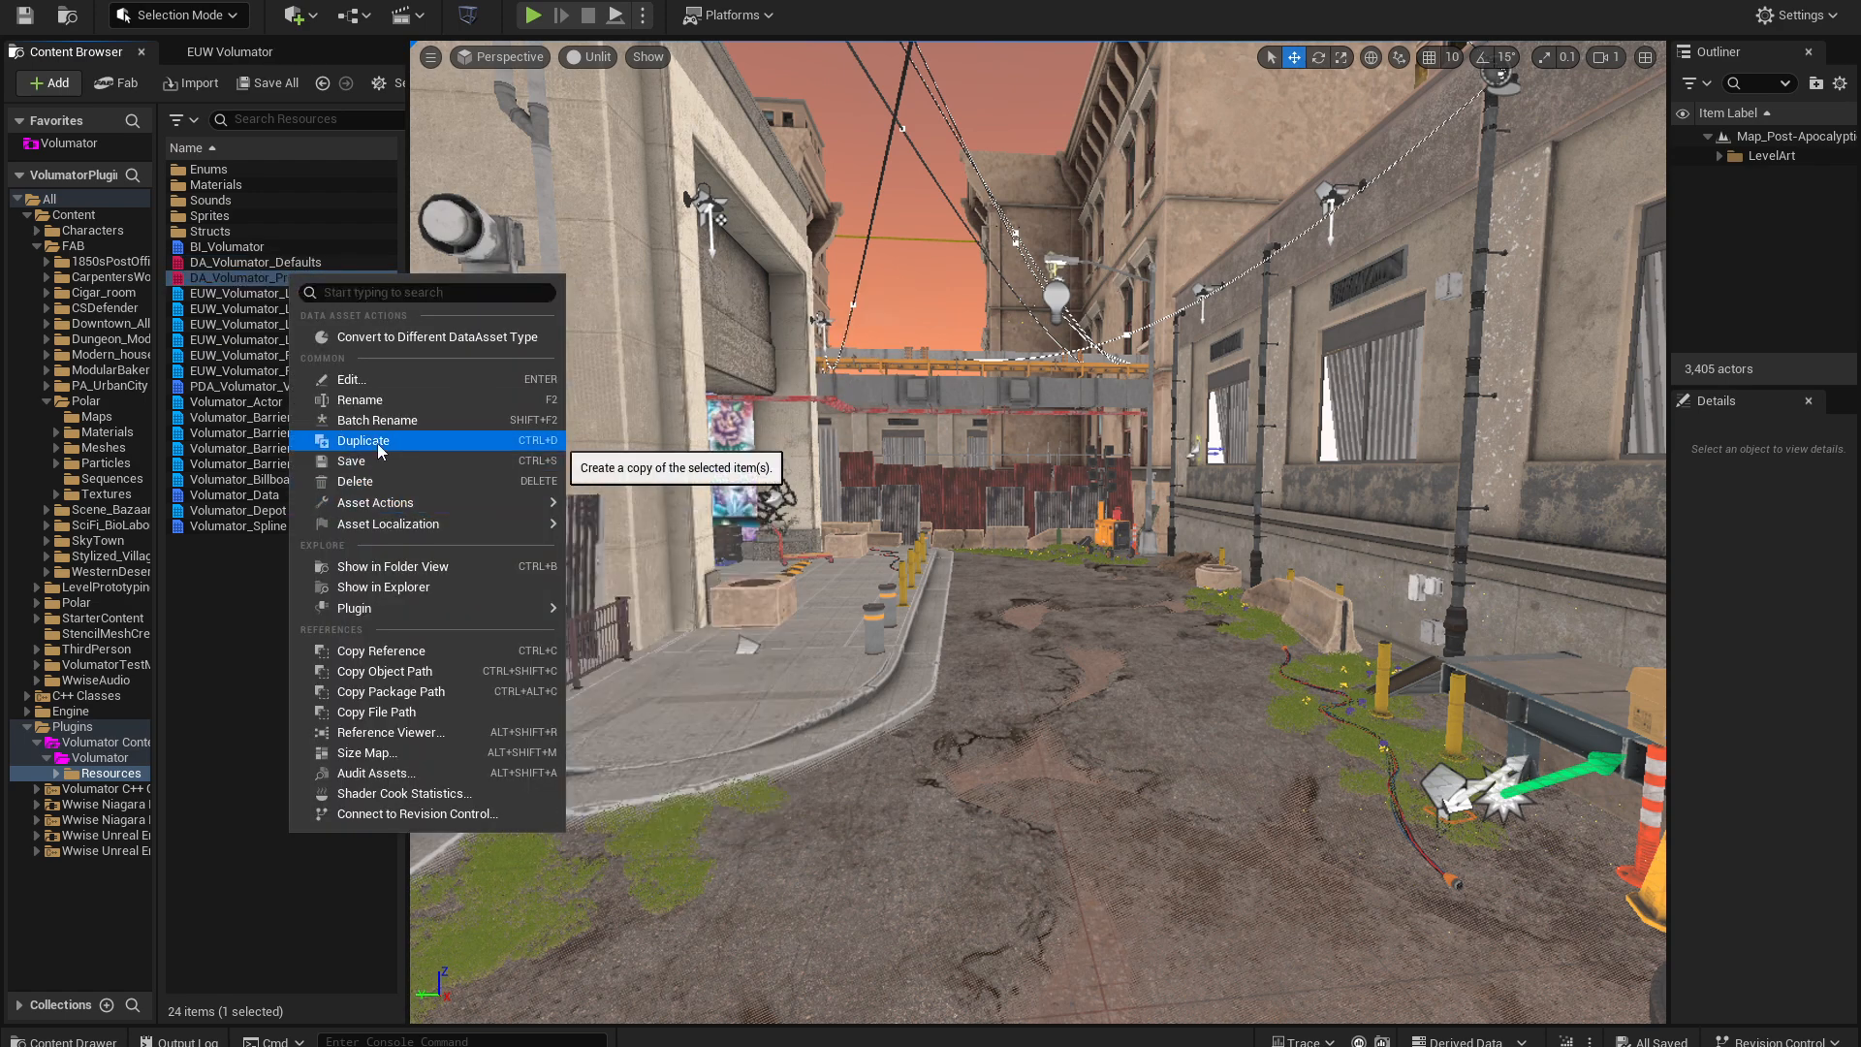
{"action": "left_click", "coordinate": [249, 582]}
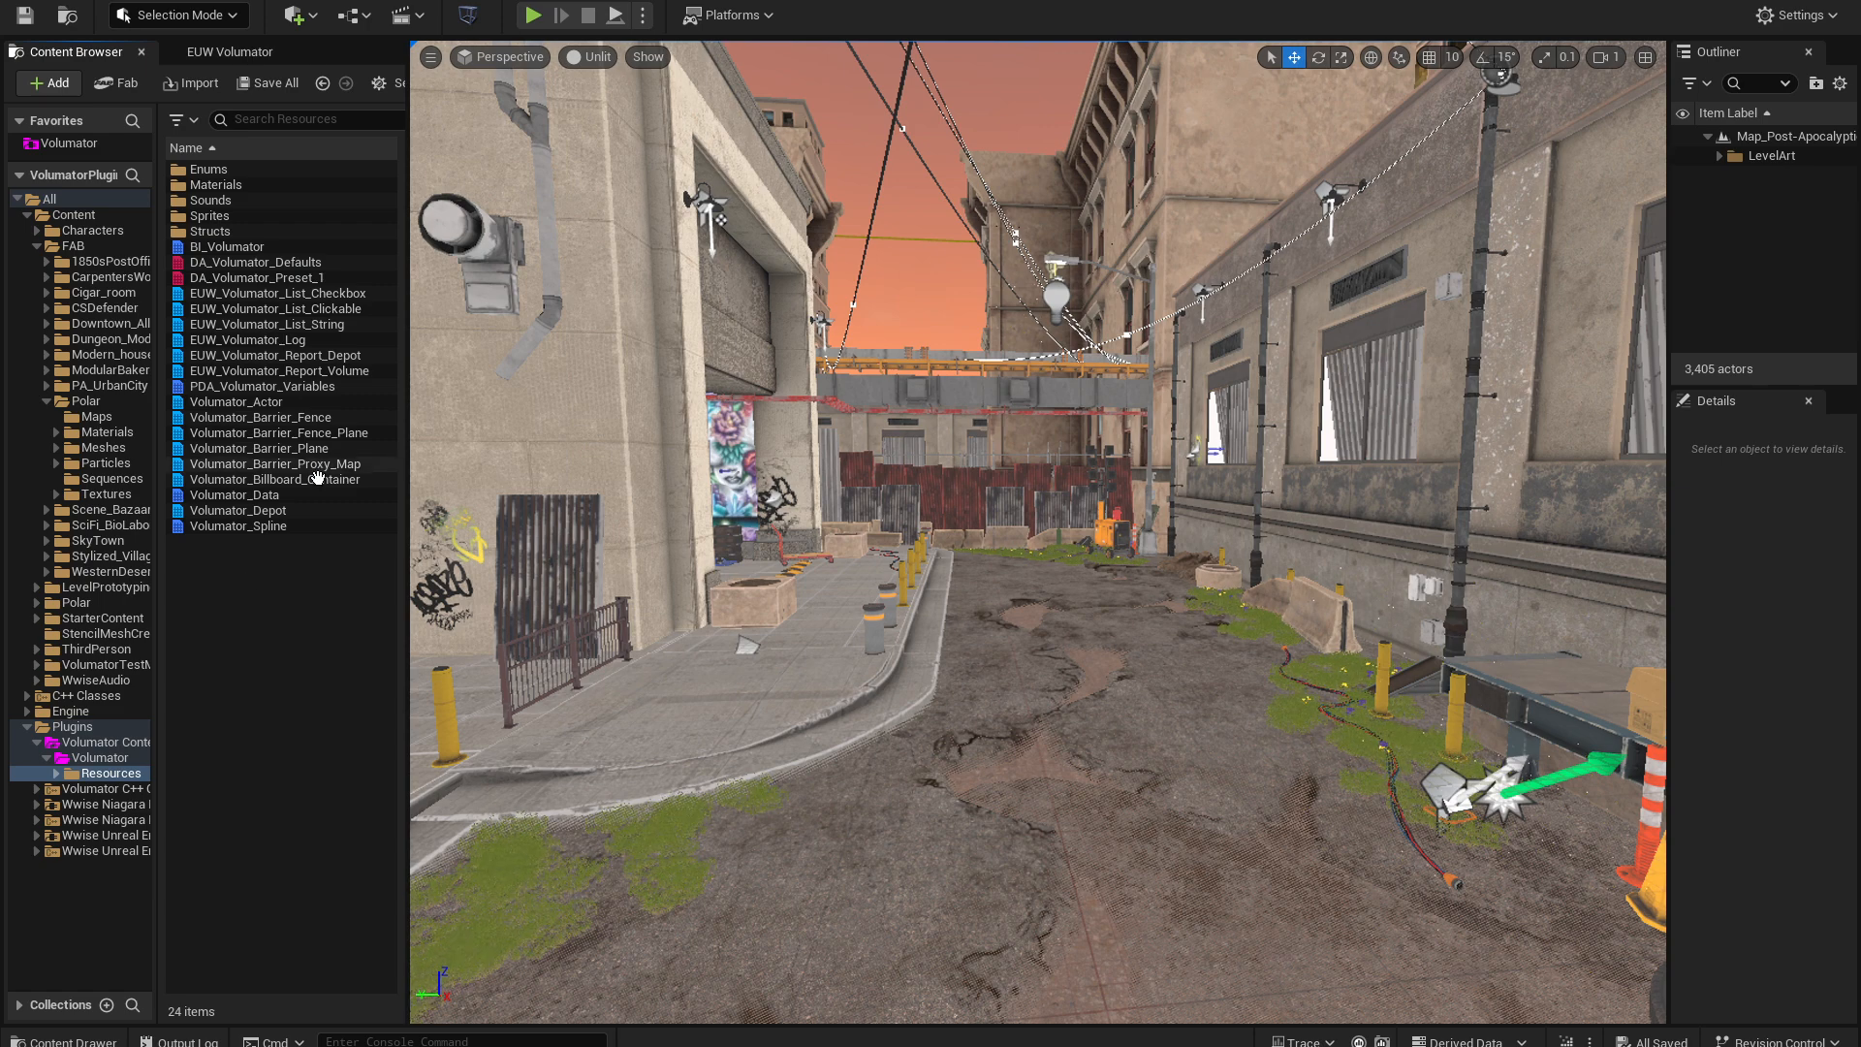
{"action": "left_click", "coordinate": [232, 54]}
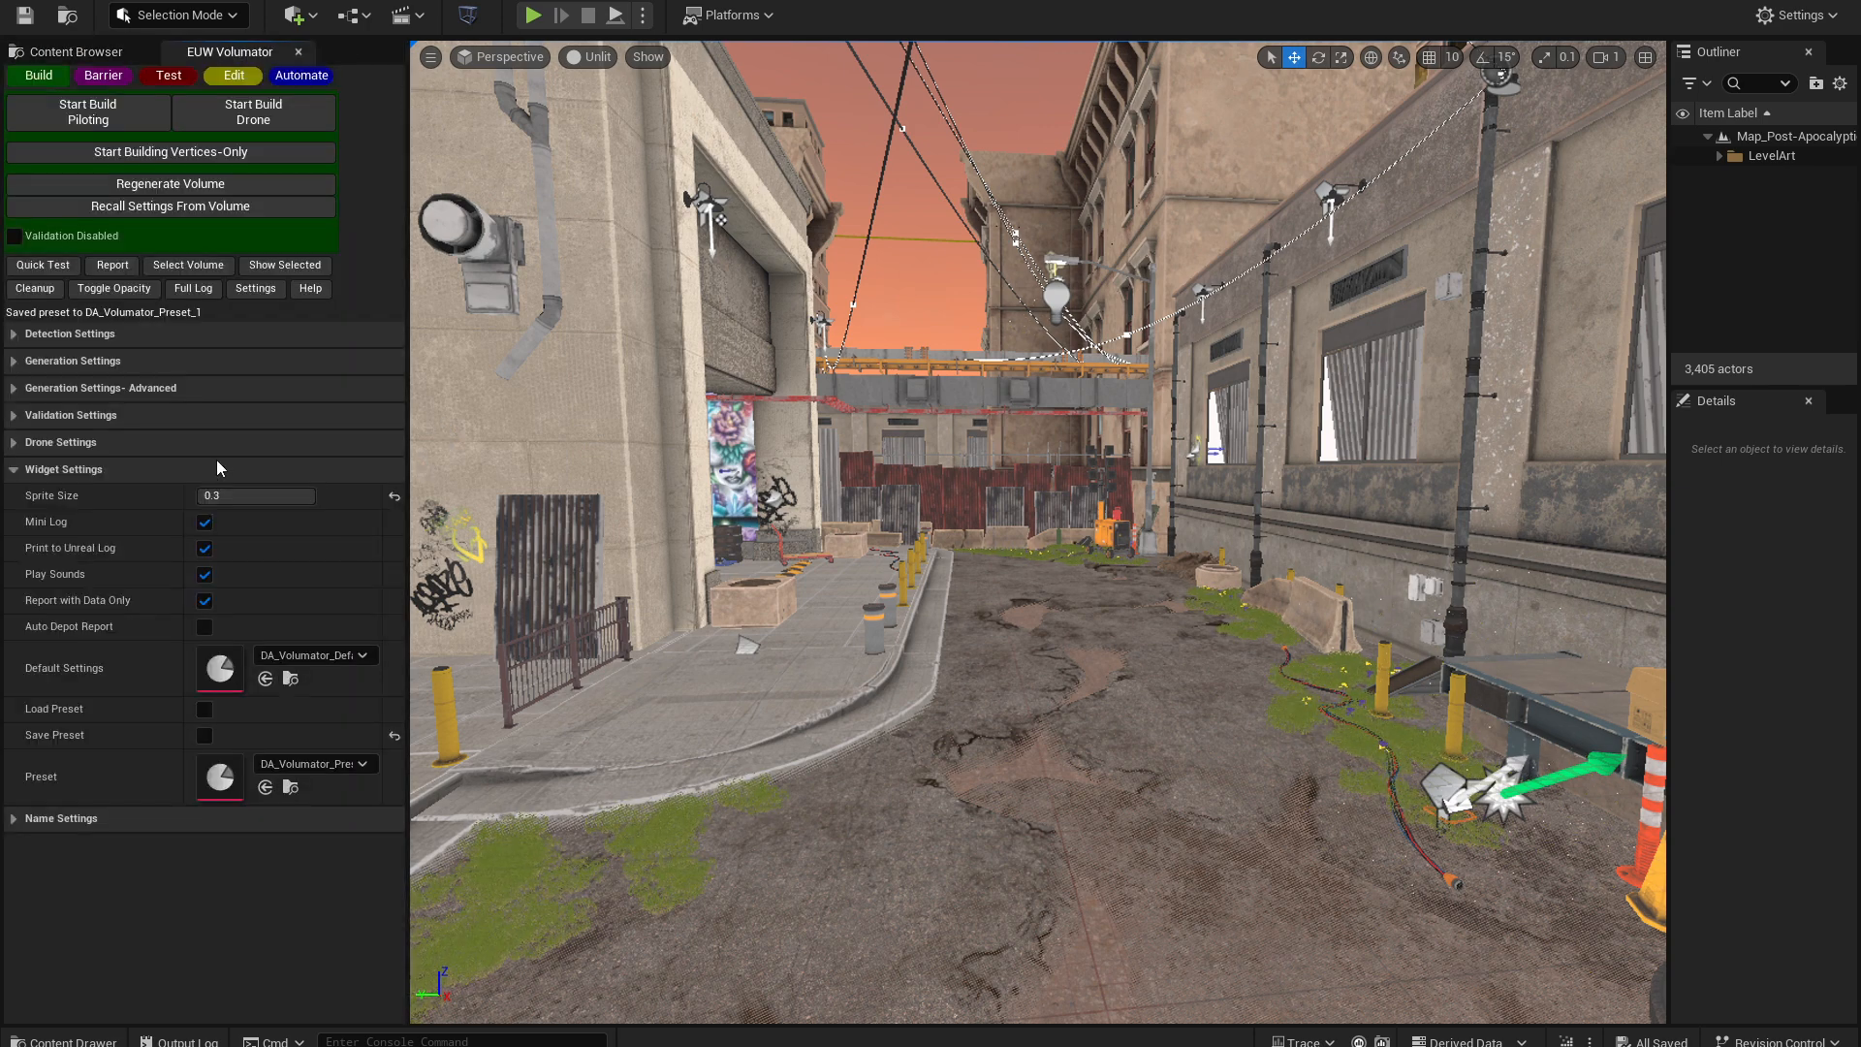
- Set the Barrier Name to HelloWorld and the Folder Name to ImAFolder in the name settings
{"action": "left_click", "coordinate": [72, 469]}
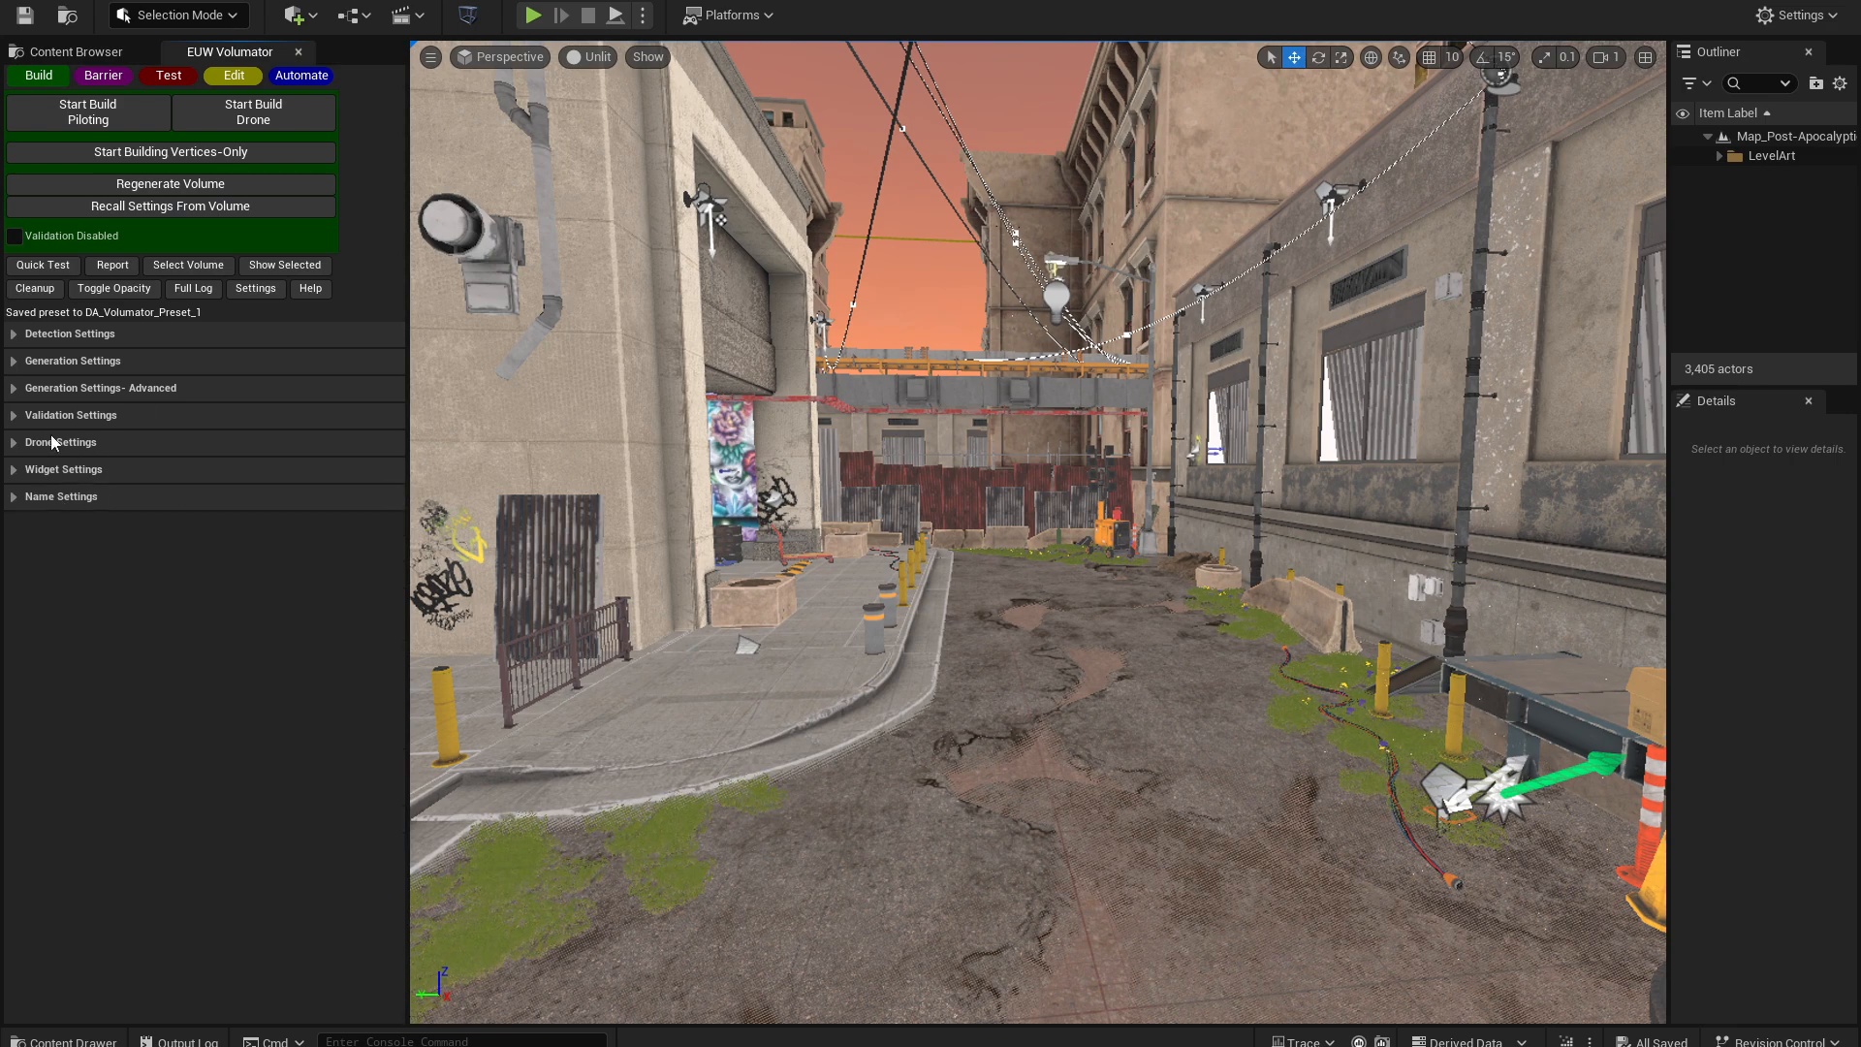
{"action": "left_click", "coordinate": [67, 497]}
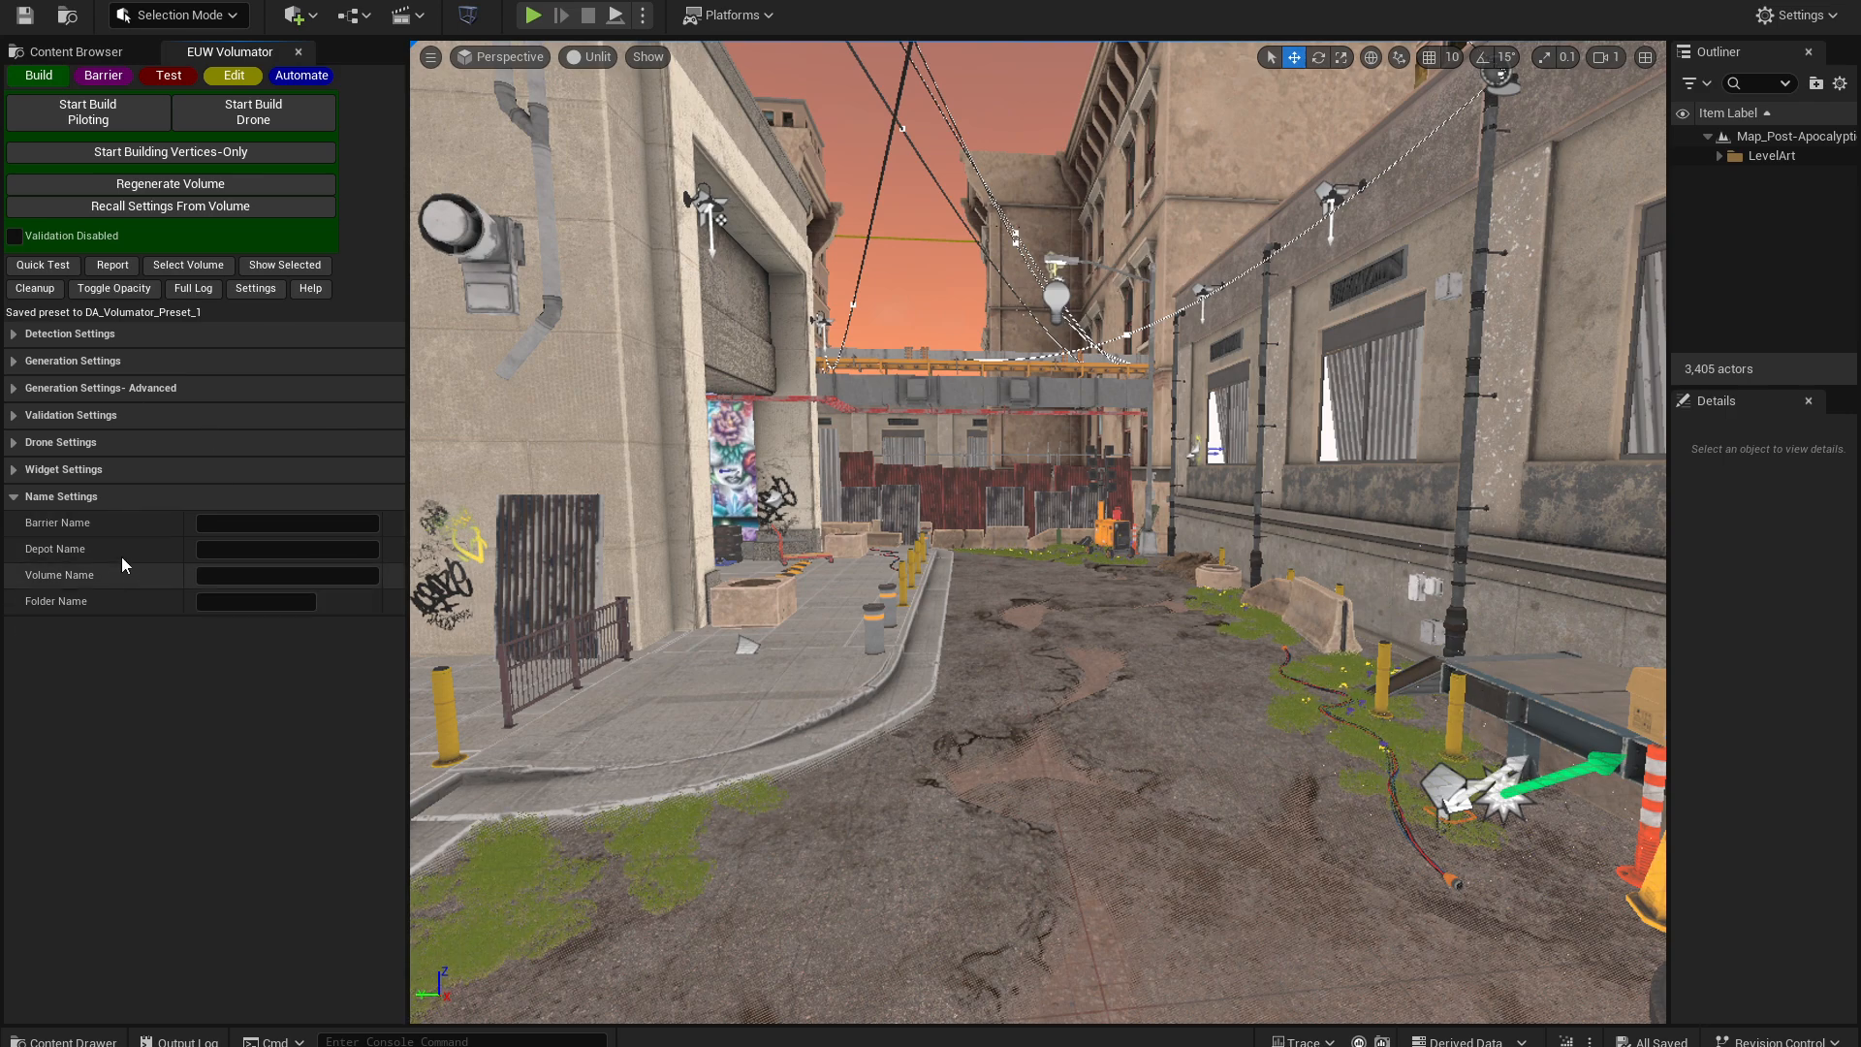
{"action": "right_click_drag", "start_coordinate": [793, 669], "coordinate": [542, 651]}
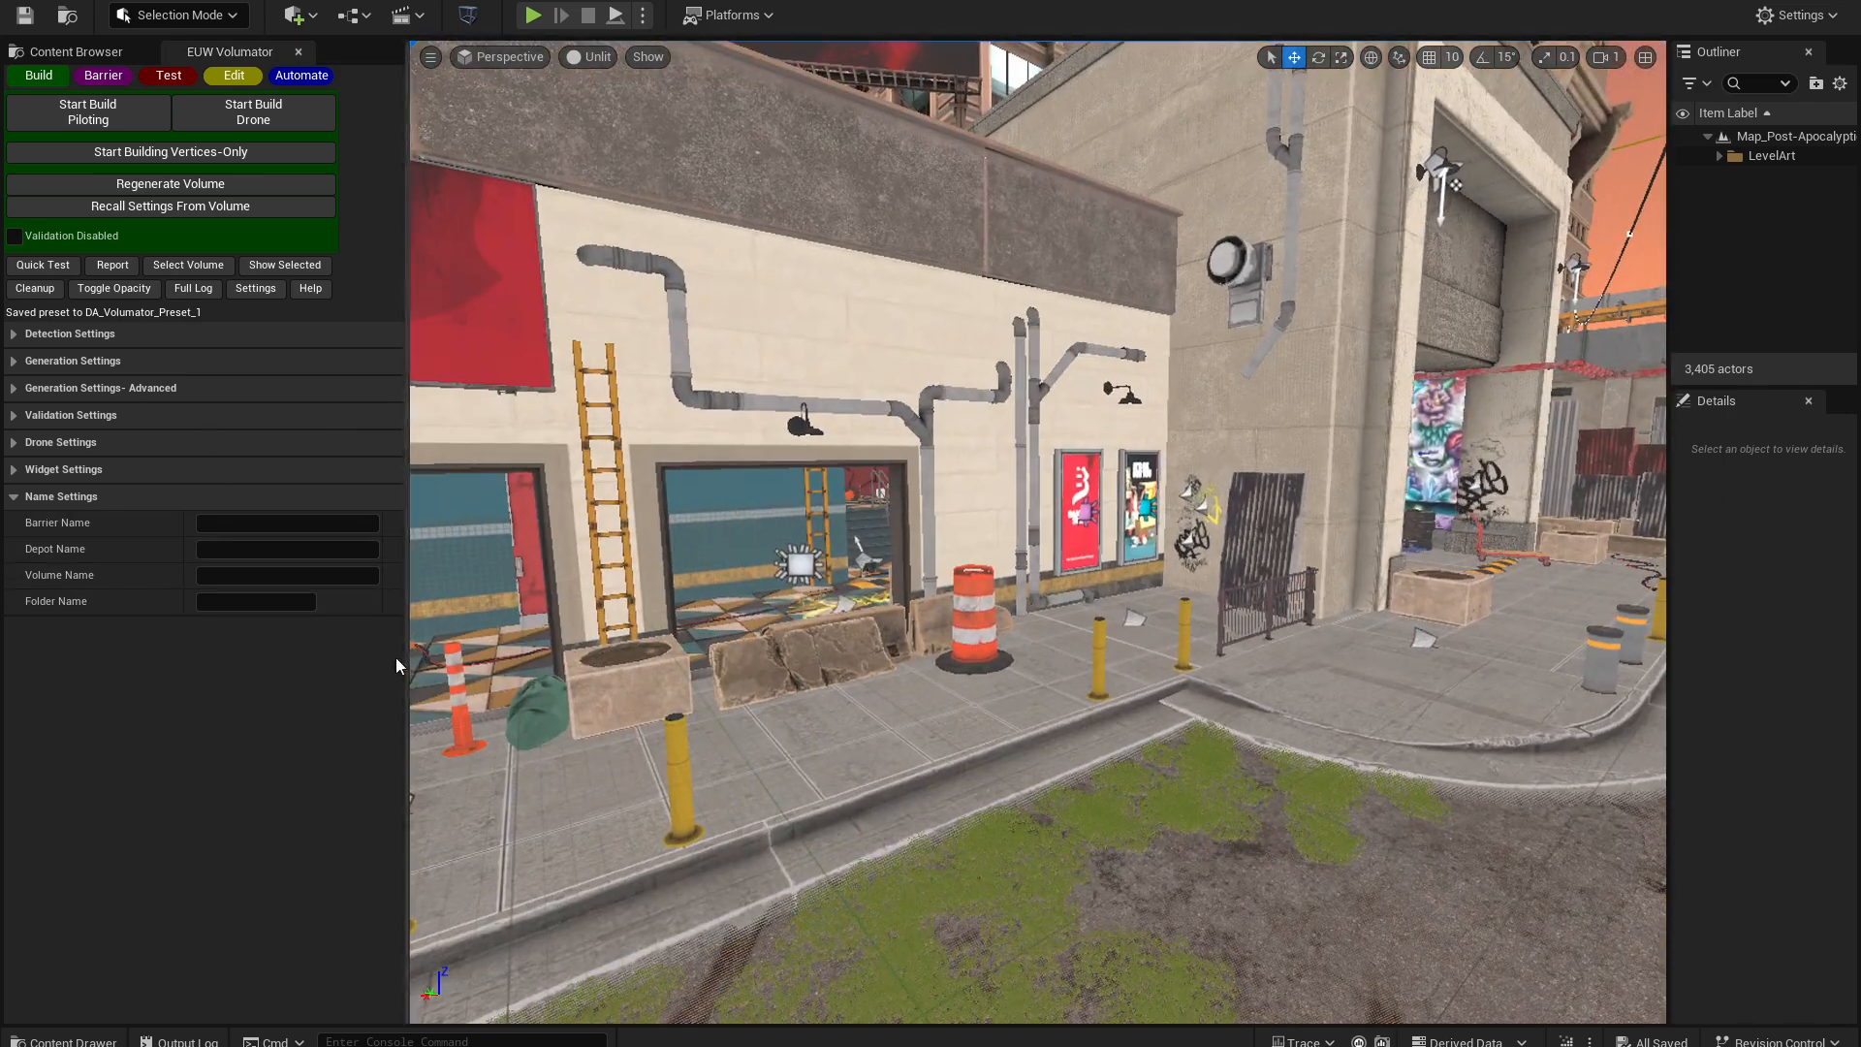
{"action": "left_click_drag", "start_coordinate": [1669, 257], "coordinate": [1615, 185]}
{"action": "key", "text": "w"}
{"action": "right_click_drag", "start_coordinate": [1103, 516], "coordinate": [1225, 519]}
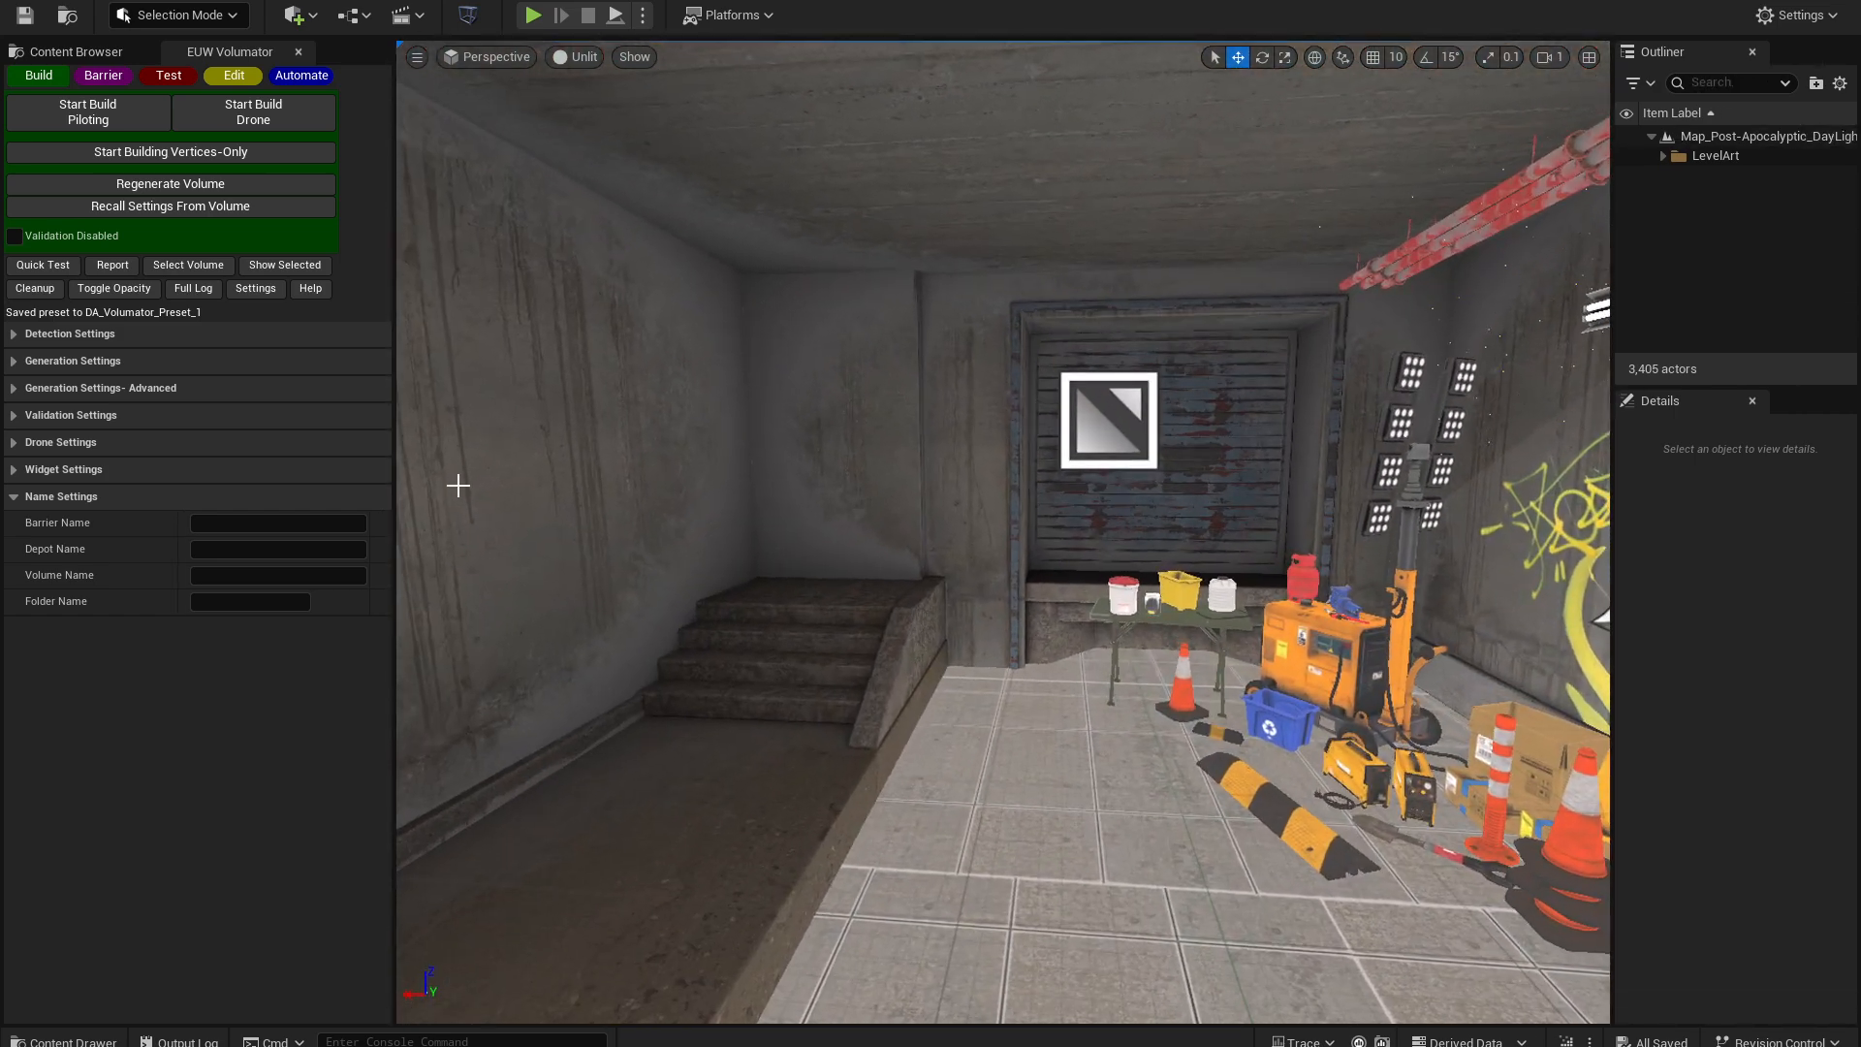
{"action": "left_click", "coordinate": [286, 524]}
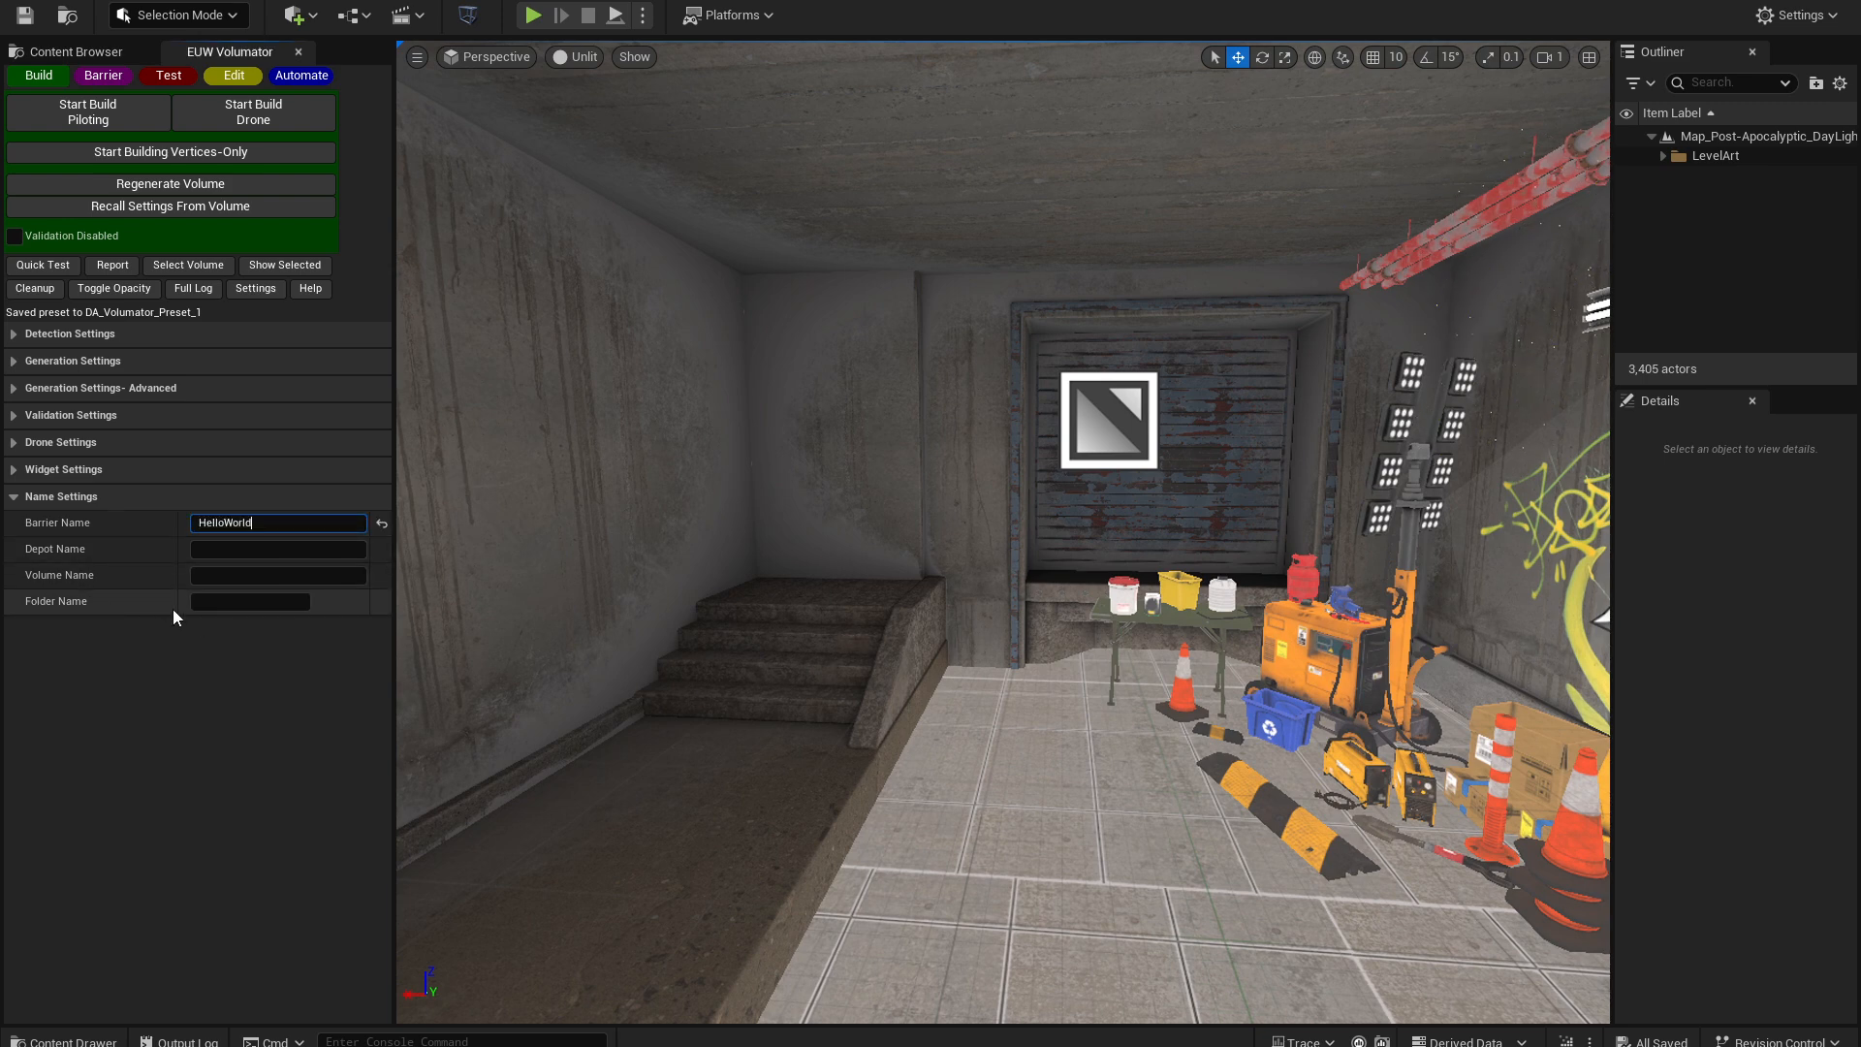
{"action": "left_click", "coordinate": [247, 601]}
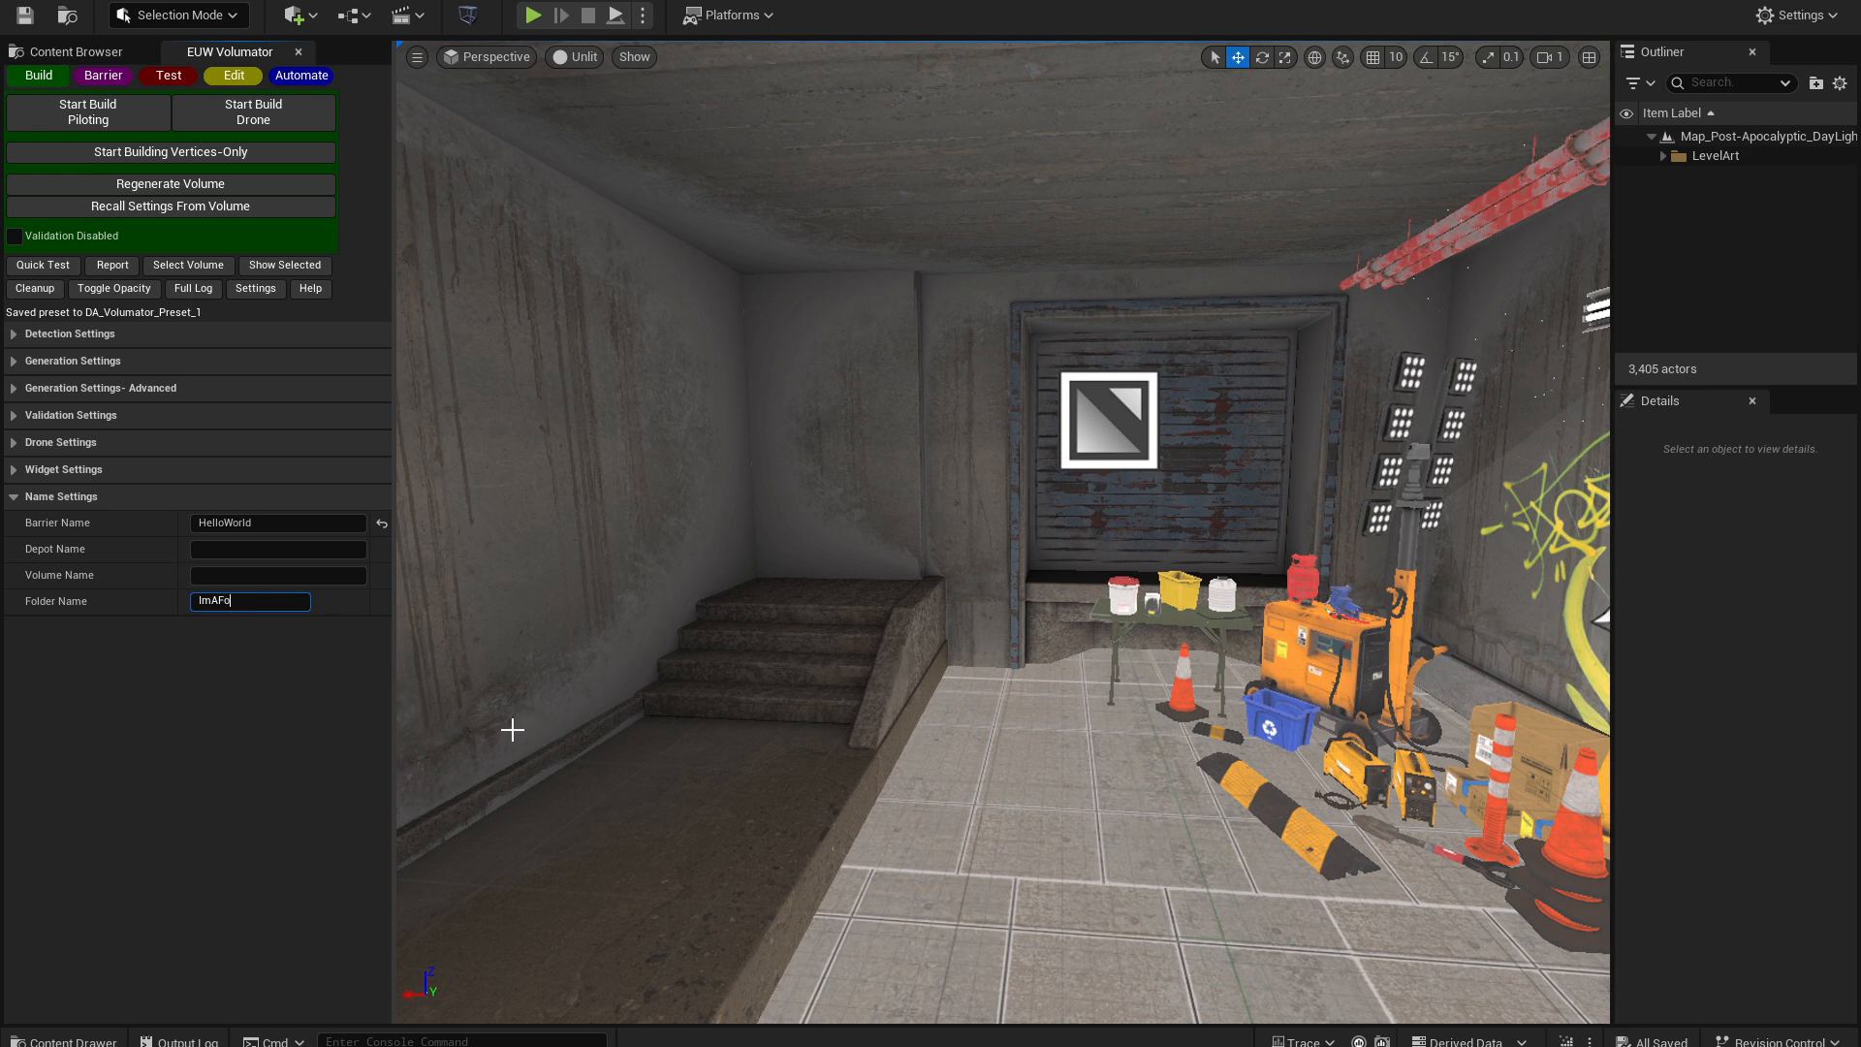
- Create a barrier volume in the indoor area with the shuttered doorway and select its ImAFolder folder in the Outliner
{"action": "left_click", "coordinate": [103, 74]}
{"action": "right_click_drag", "start_coordinate": [727, 307], "coordinate": [770, 308]}
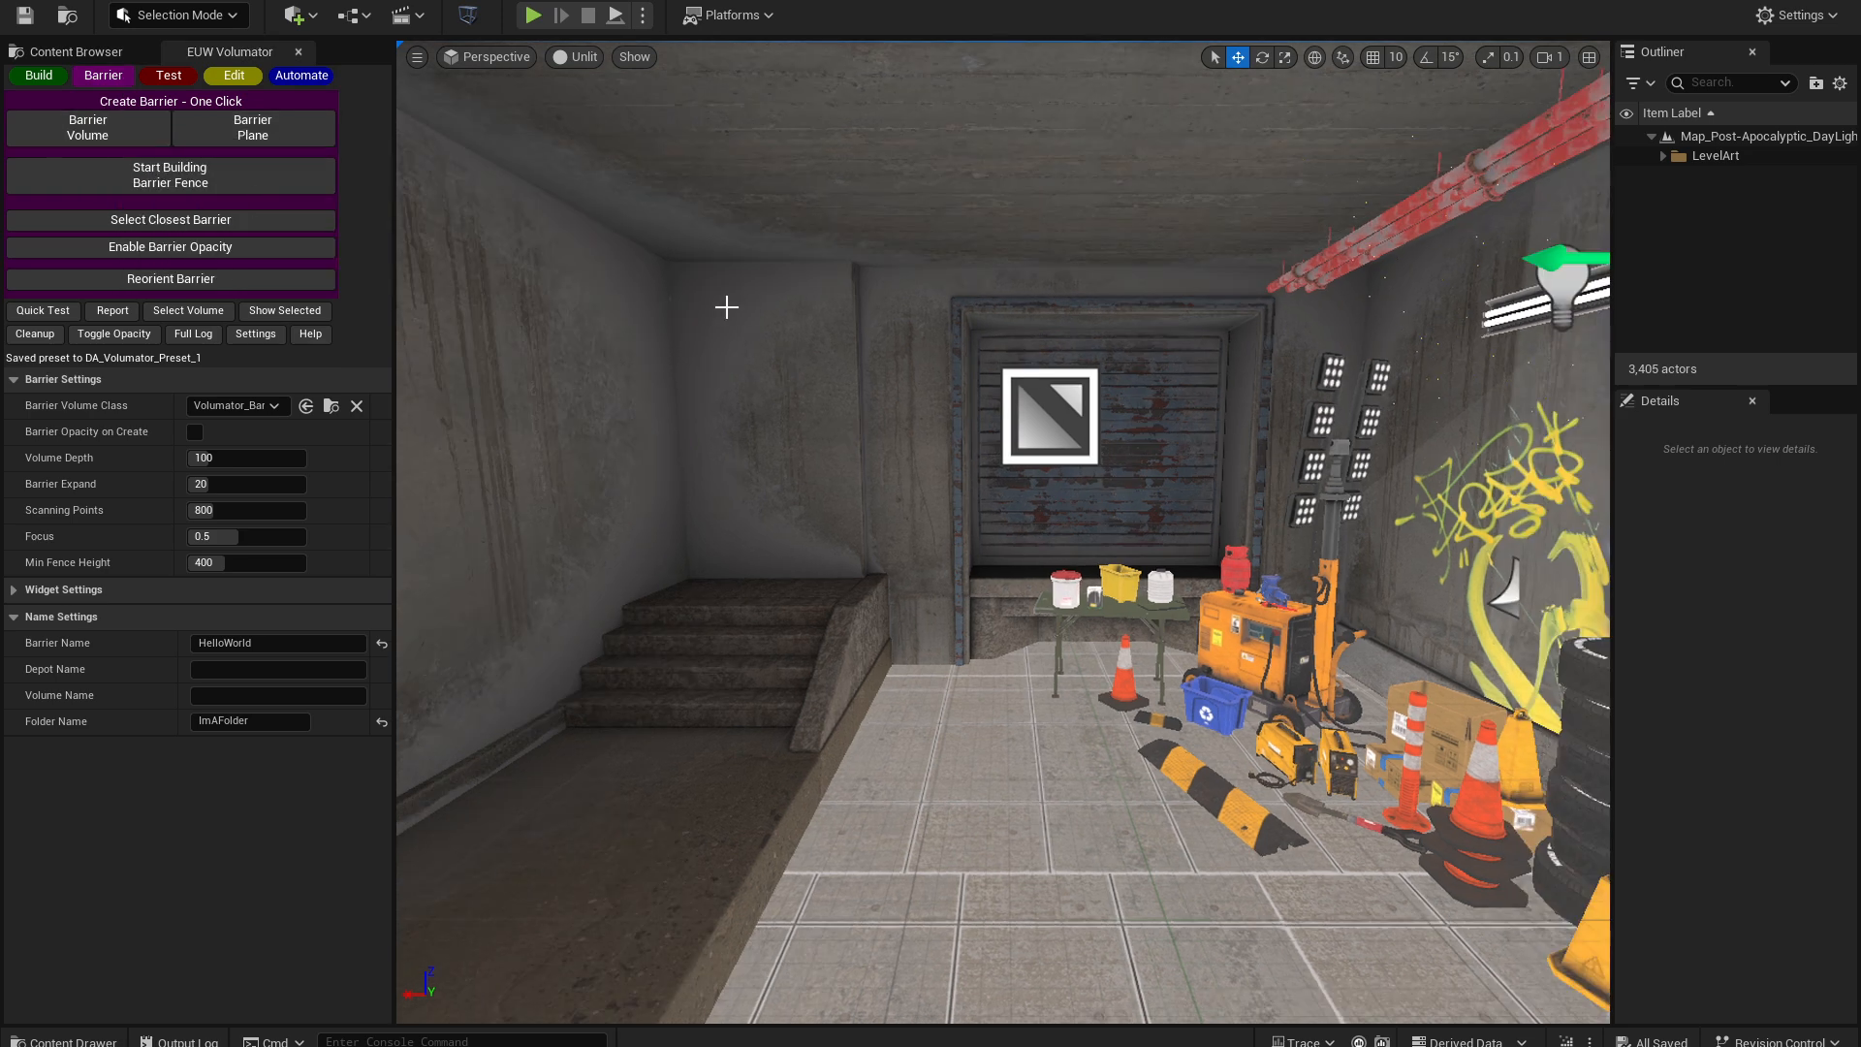
{"action": "left_click", "coordinate": [91, 129]}
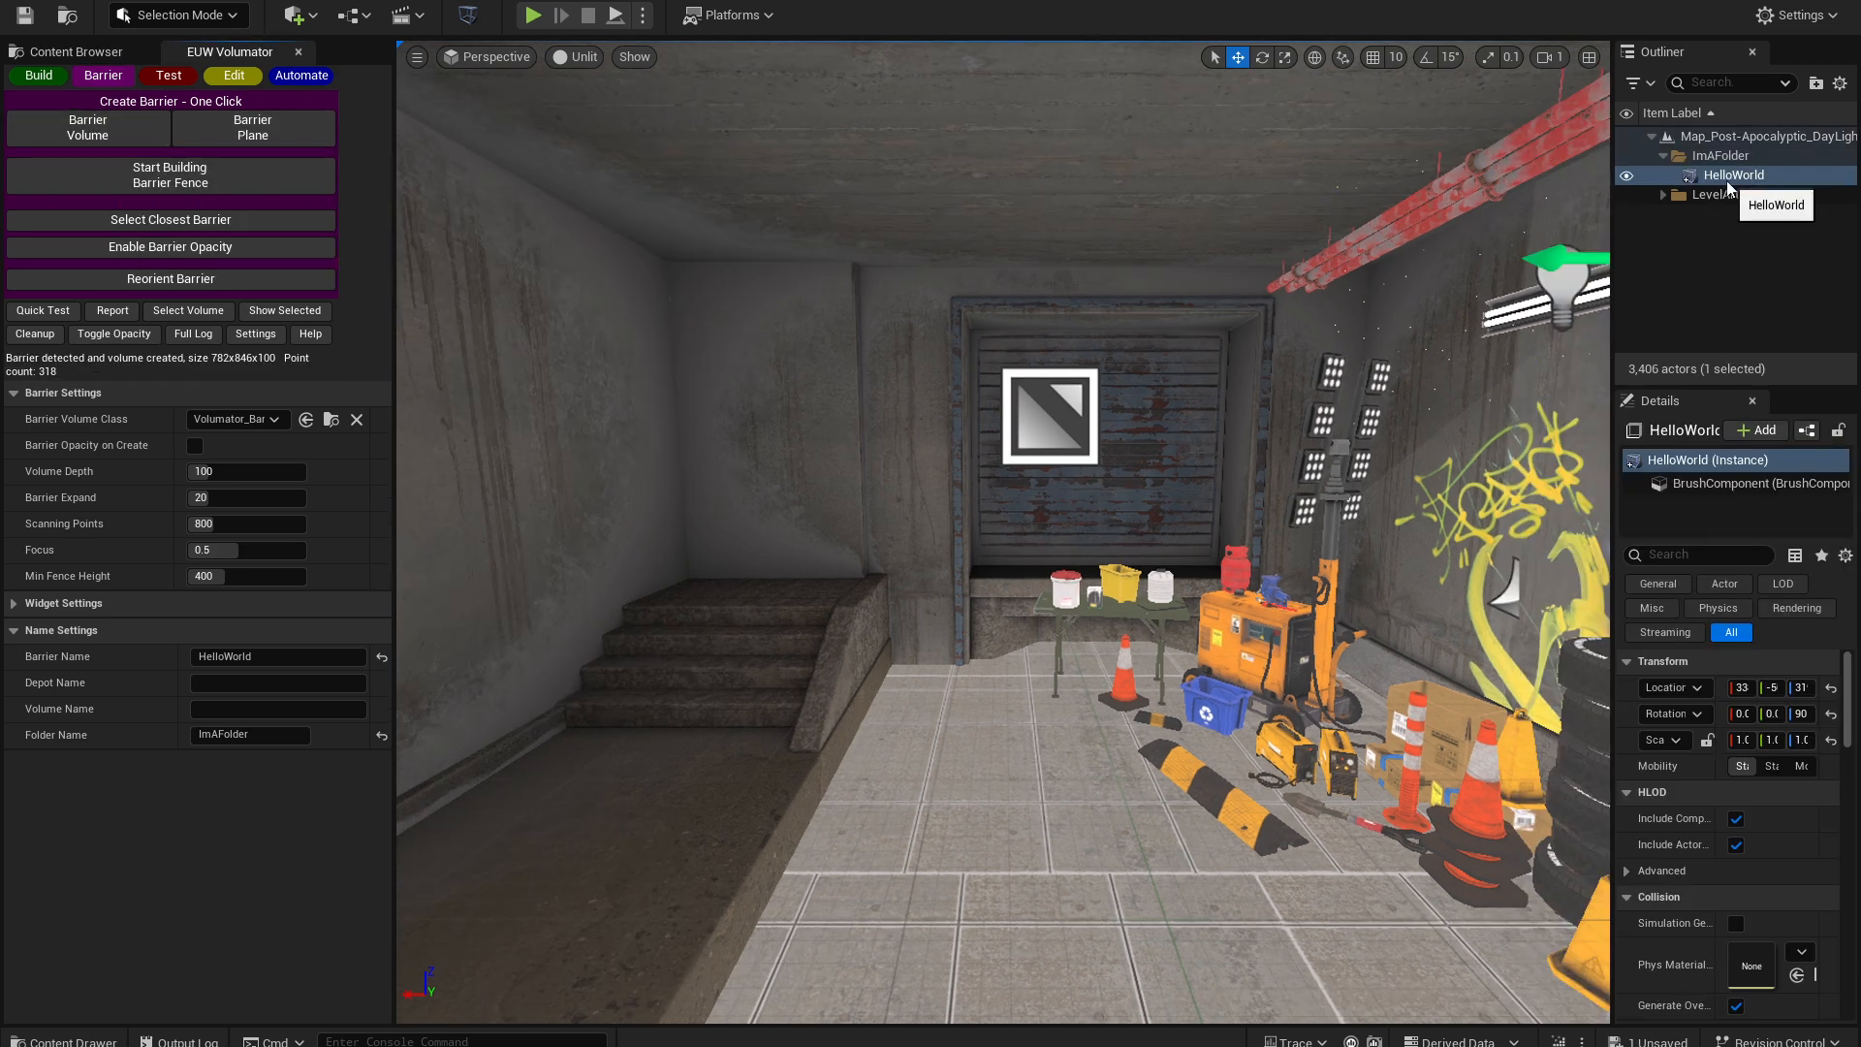
{"action": "left_click", "coordinate": [1722, 160]}
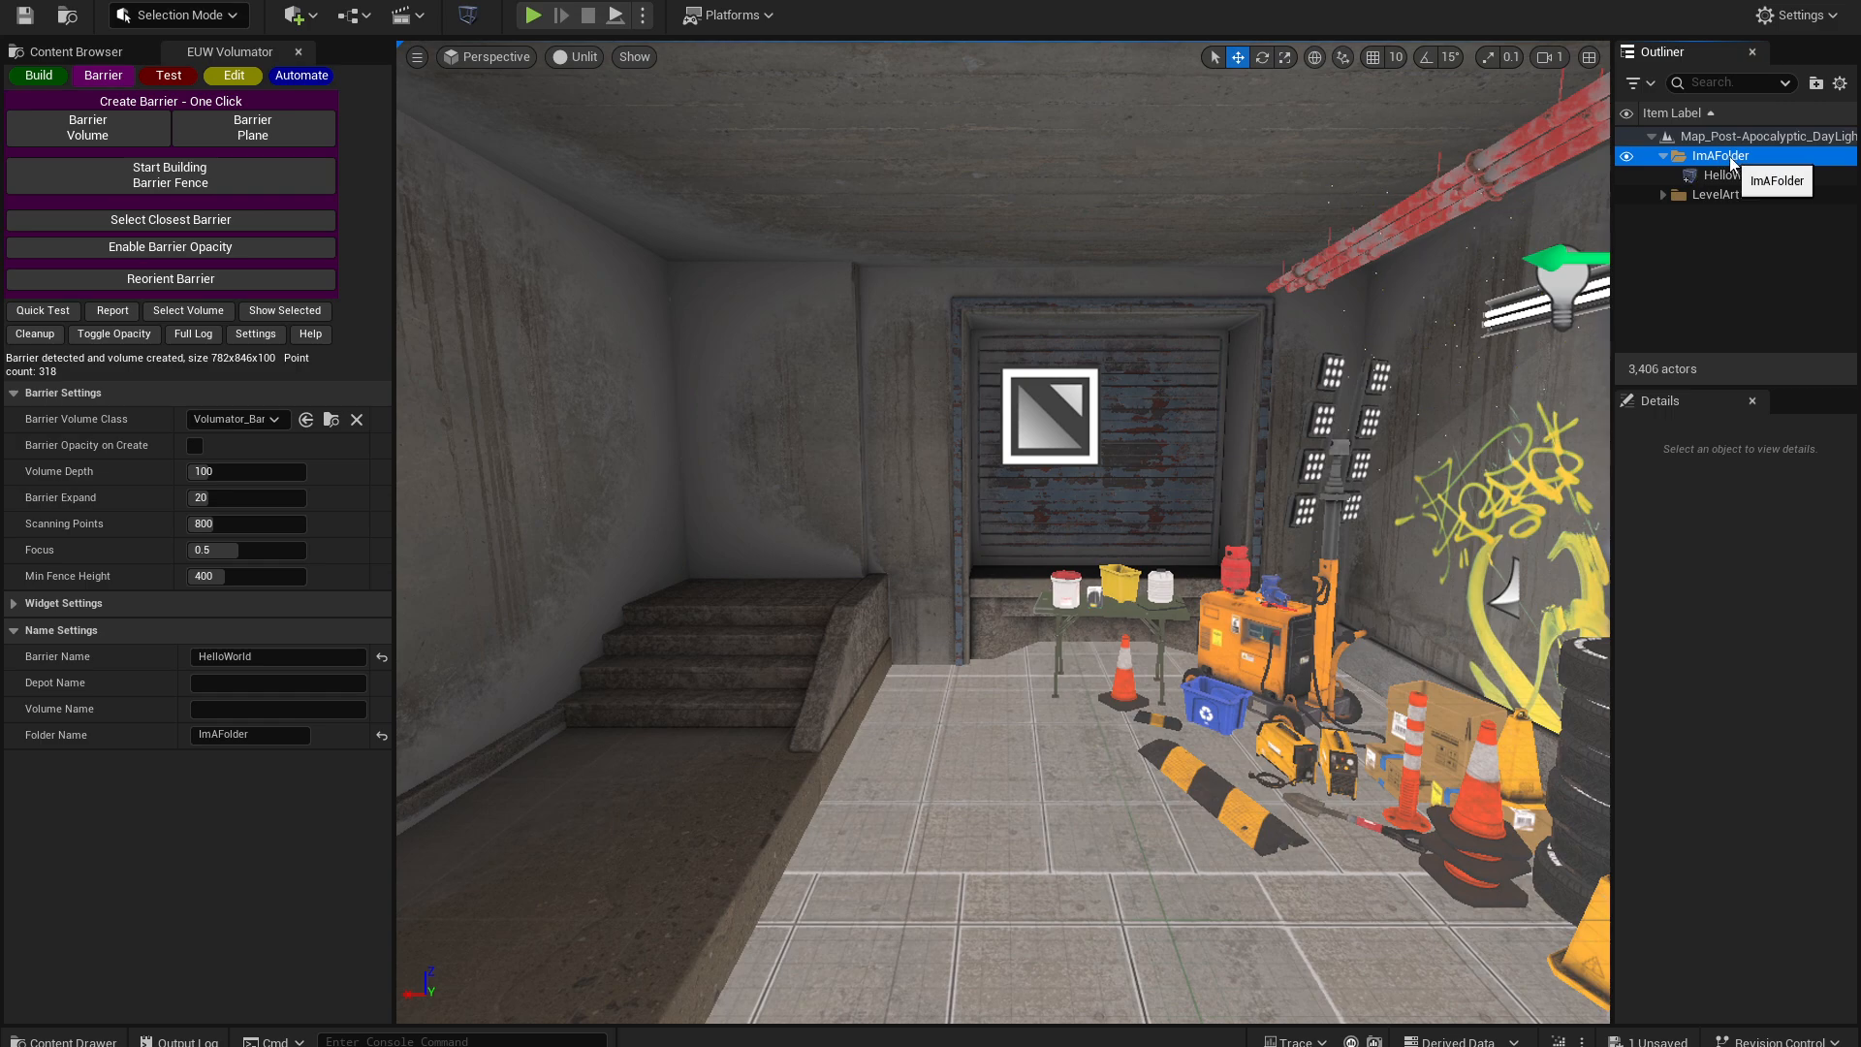
{"action": "right_click_drag", "start_coordinate": [1046, 443], "coordinate": [969, 497]}
{"action": "key", "text": "s"}
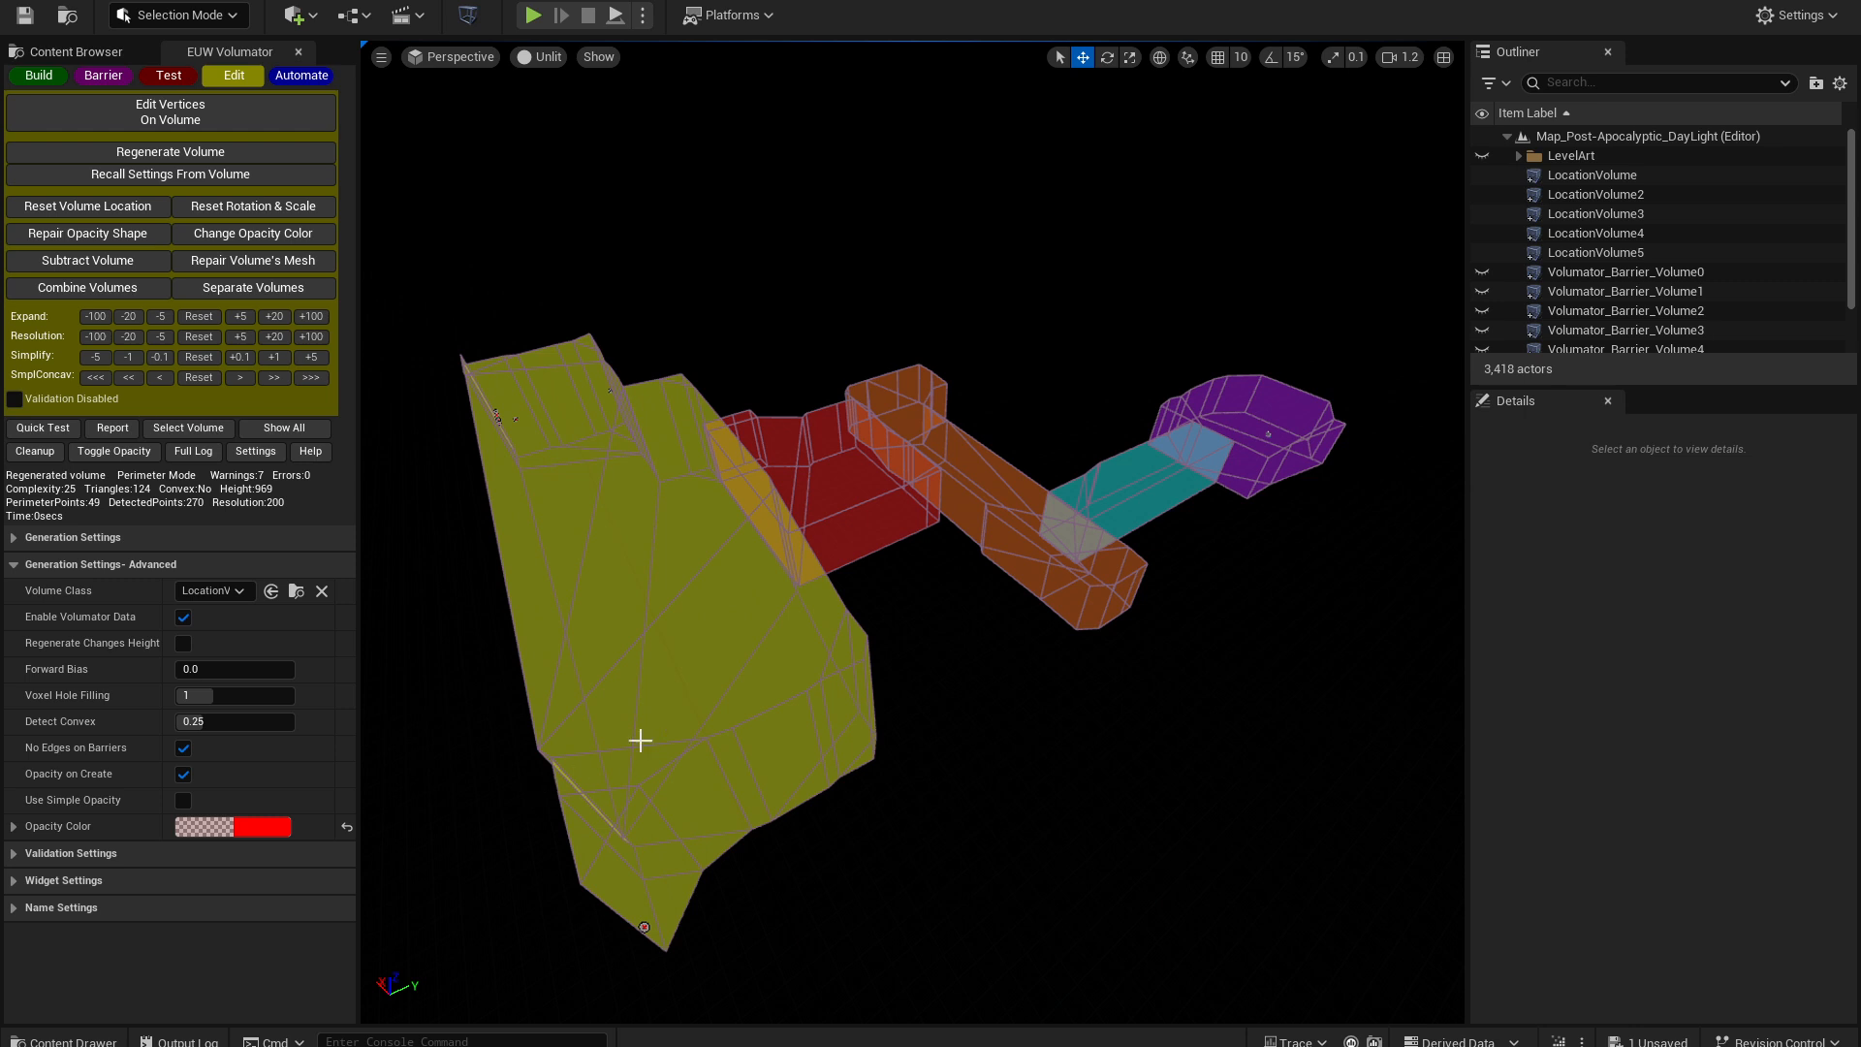
- Select LocationVolume2, set its Resolution to 580 in the generation settings and regenerate the volume
{"action": "left_click", "coordinate": [830, 700]}
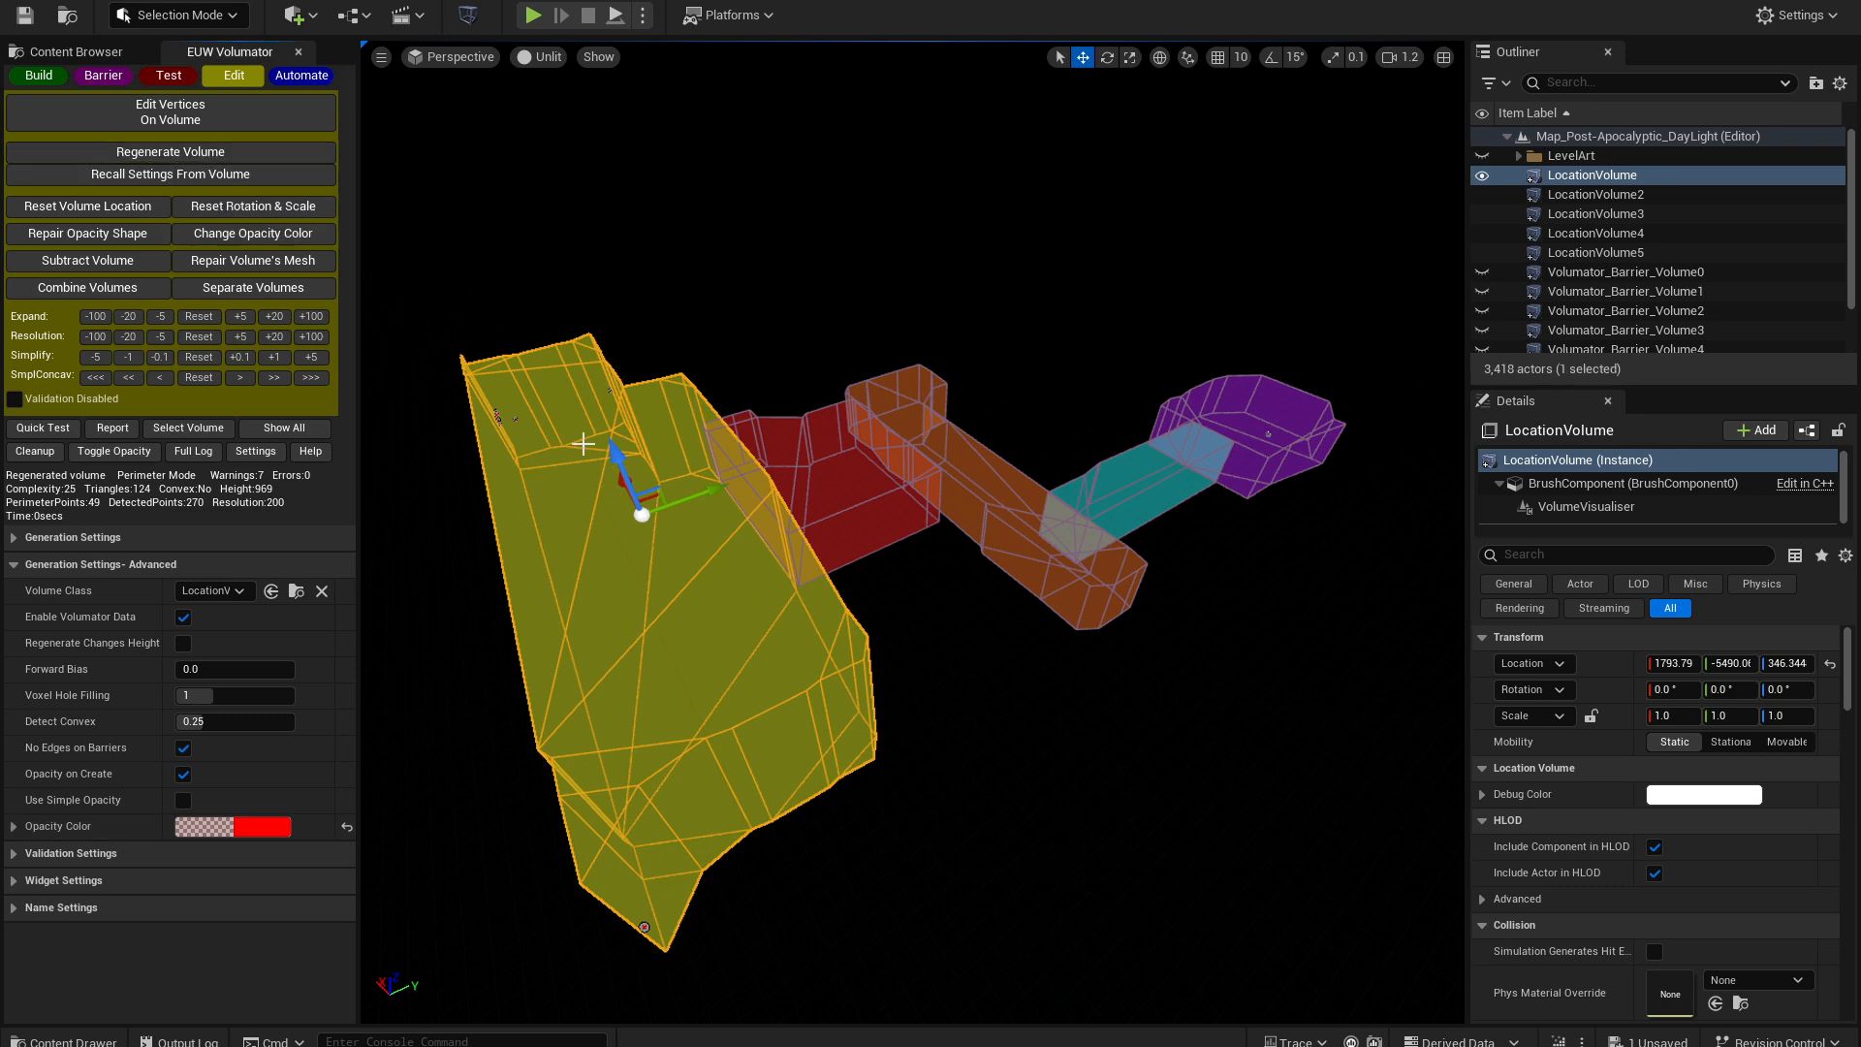
{"action": "left_click", "coordinate": [877, 518]}
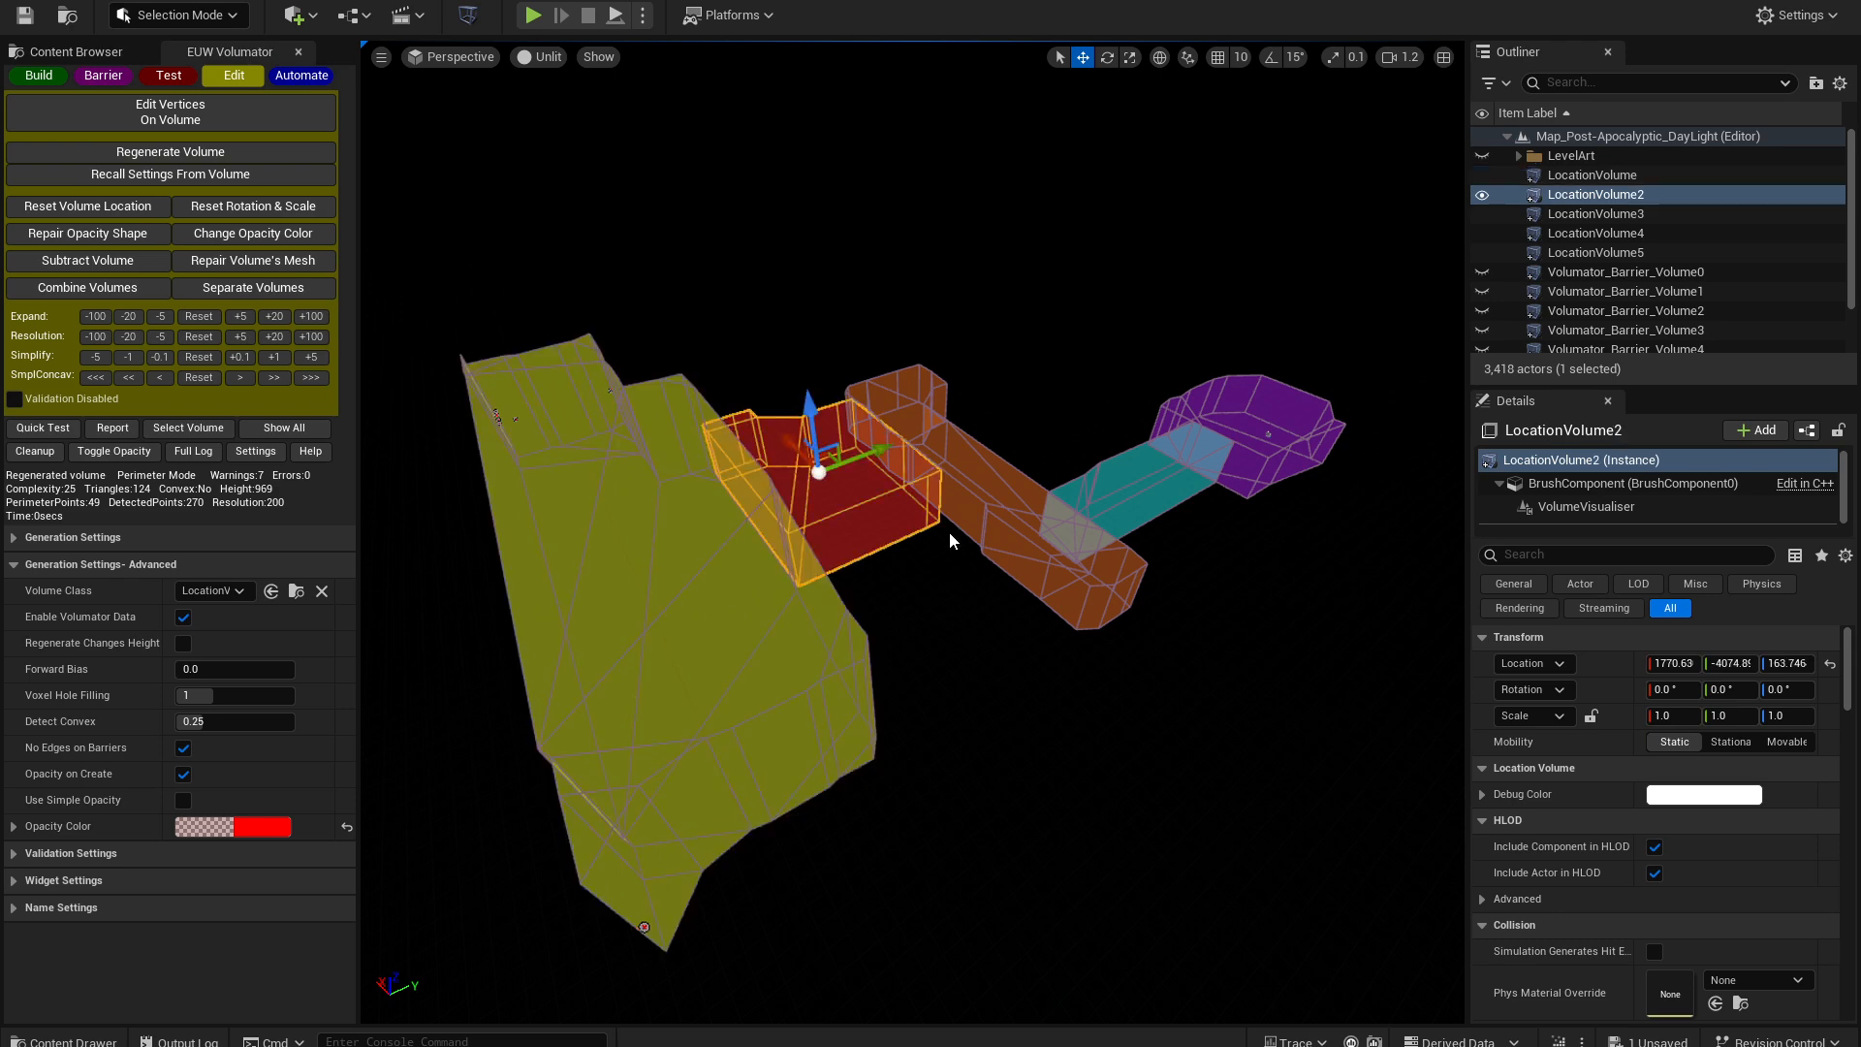
{"action": "left_click", "coordinate": [79, 538]}
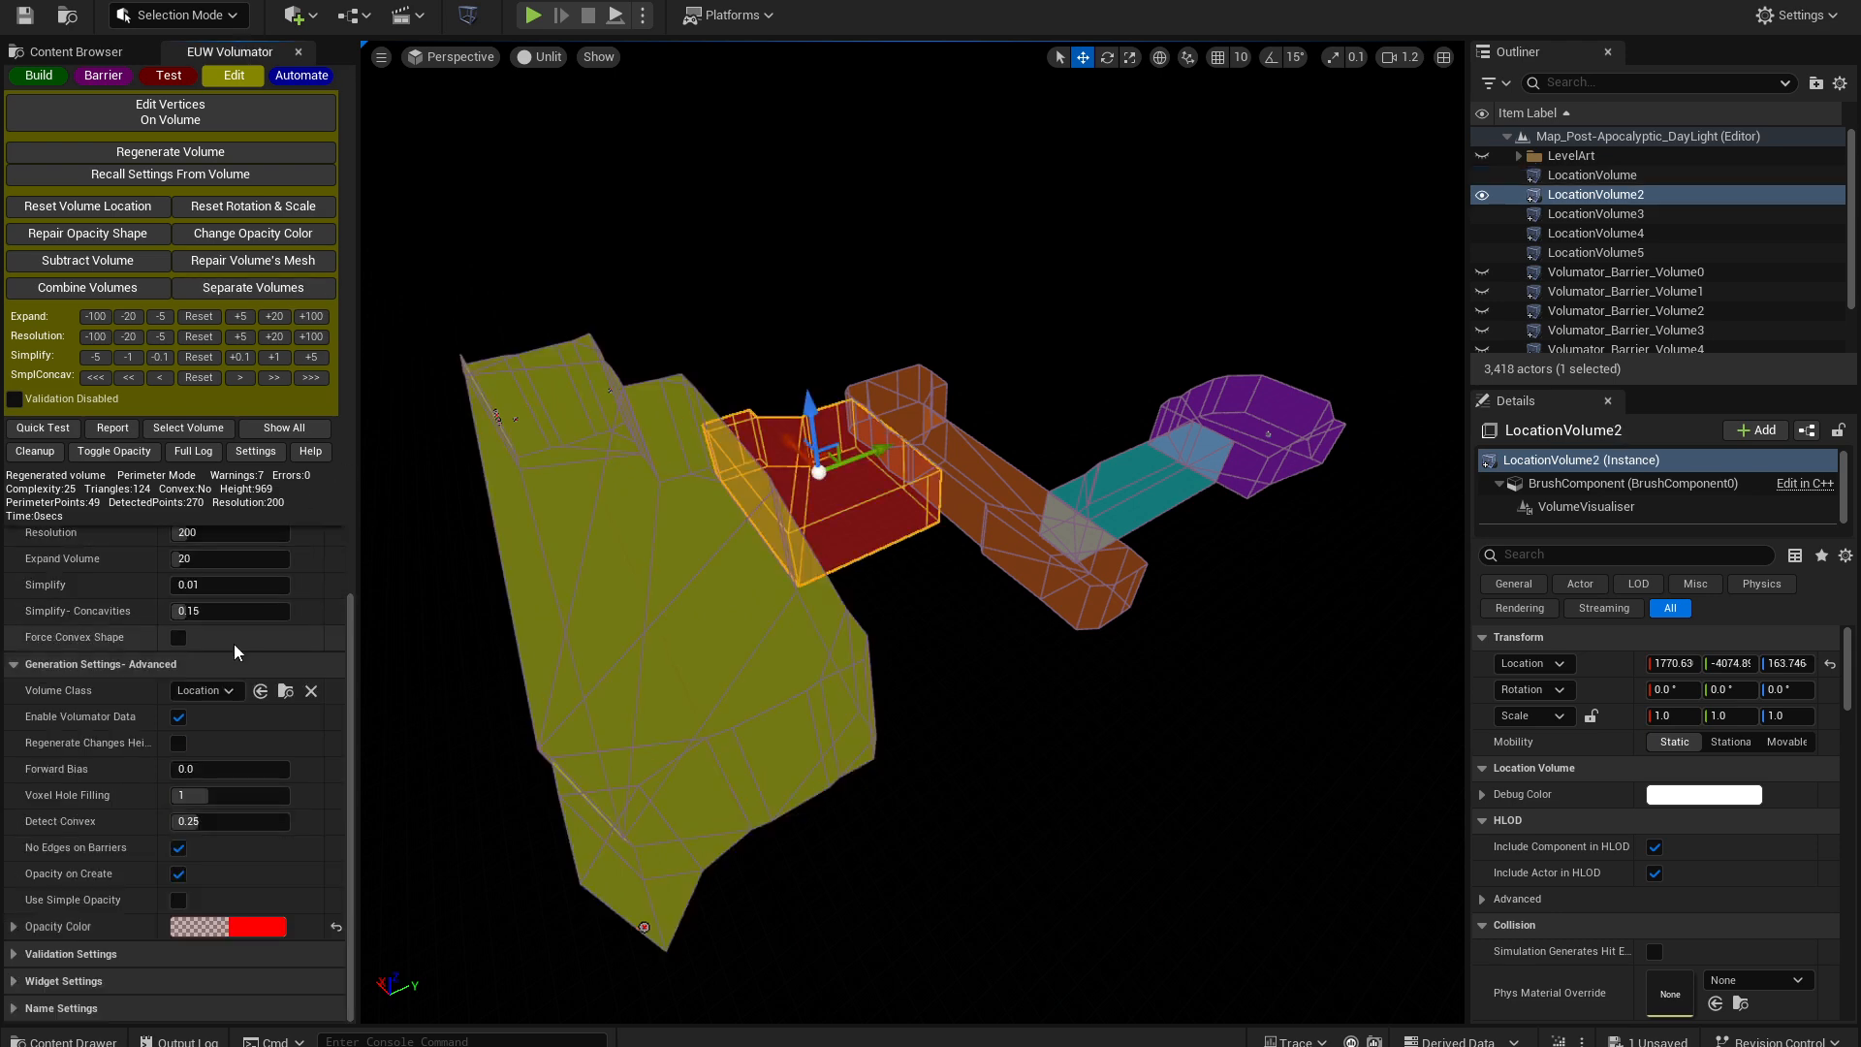
{"action": "scroll", "coordinate": [232, 611], "scroll_direction": "up", "scroll_amount": 3}
{"action": "left_click_drag", "start_coordinate": [221, 616], "coordinate": [271, 616]}
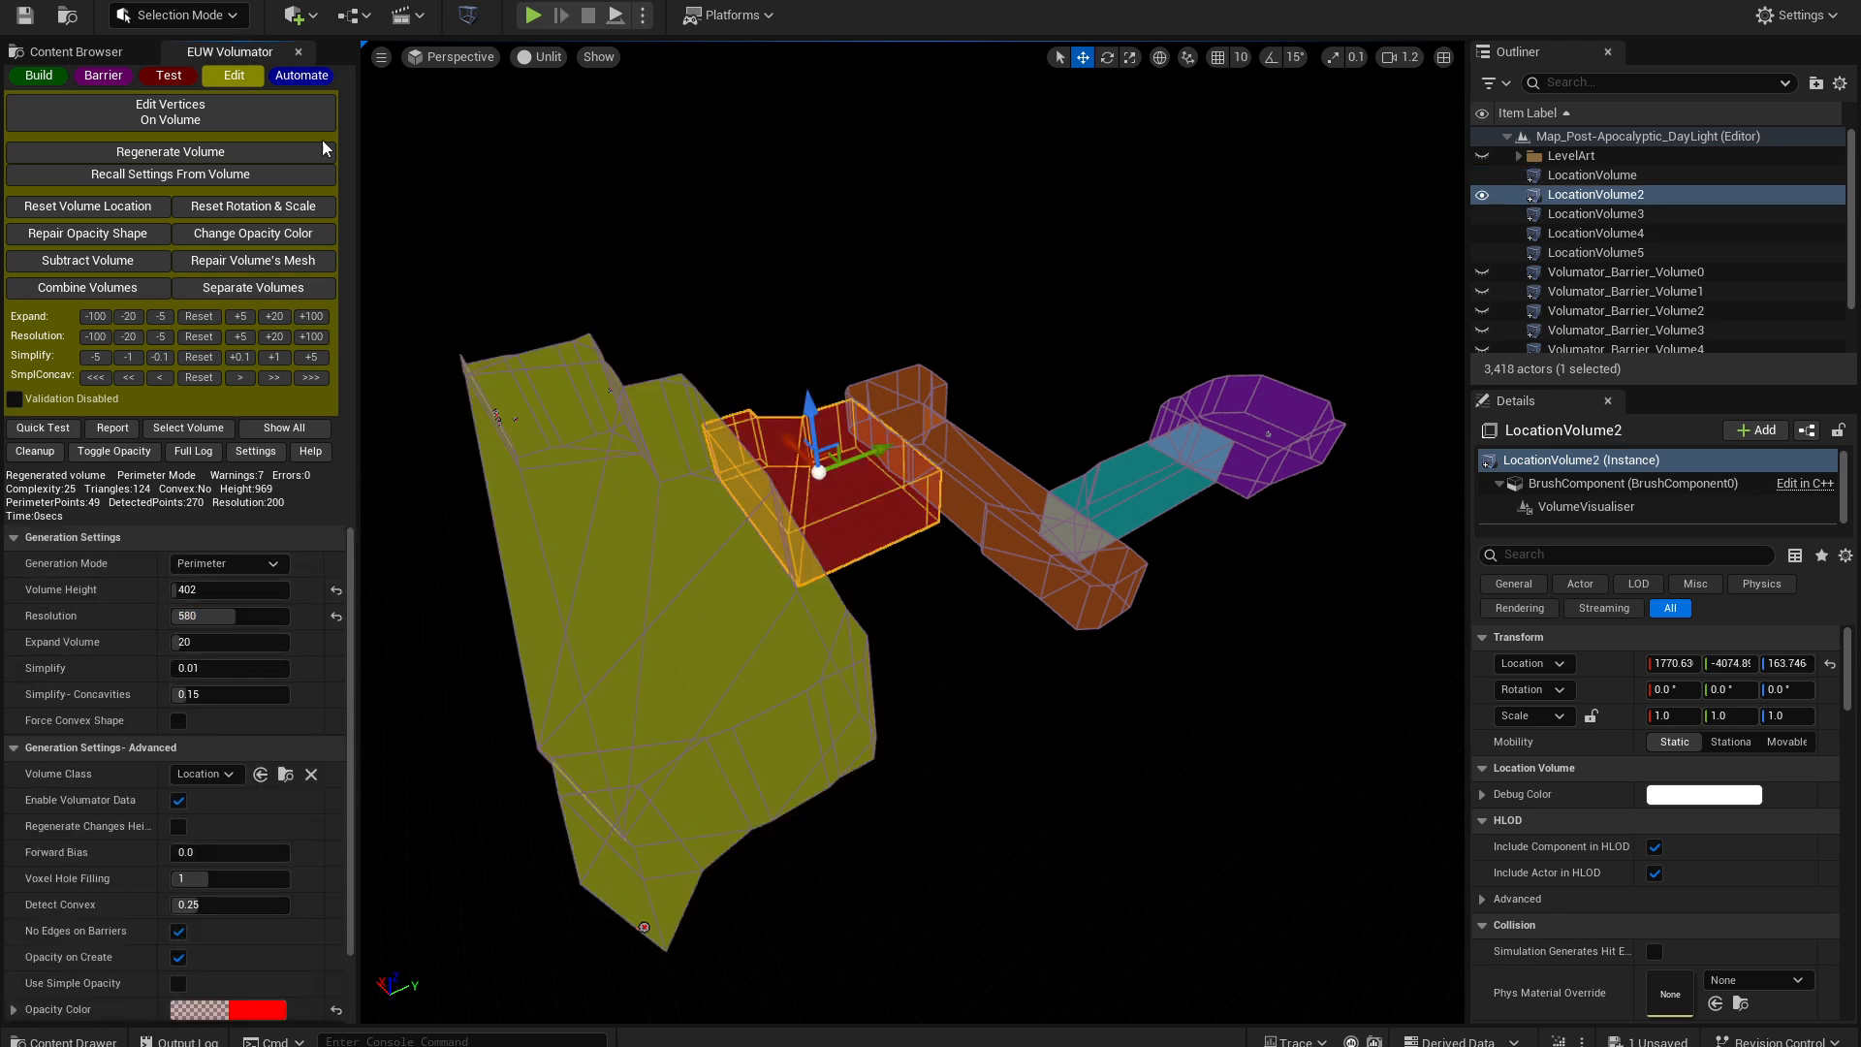
{"action": "left_click", "coordinate": [217, 155]}
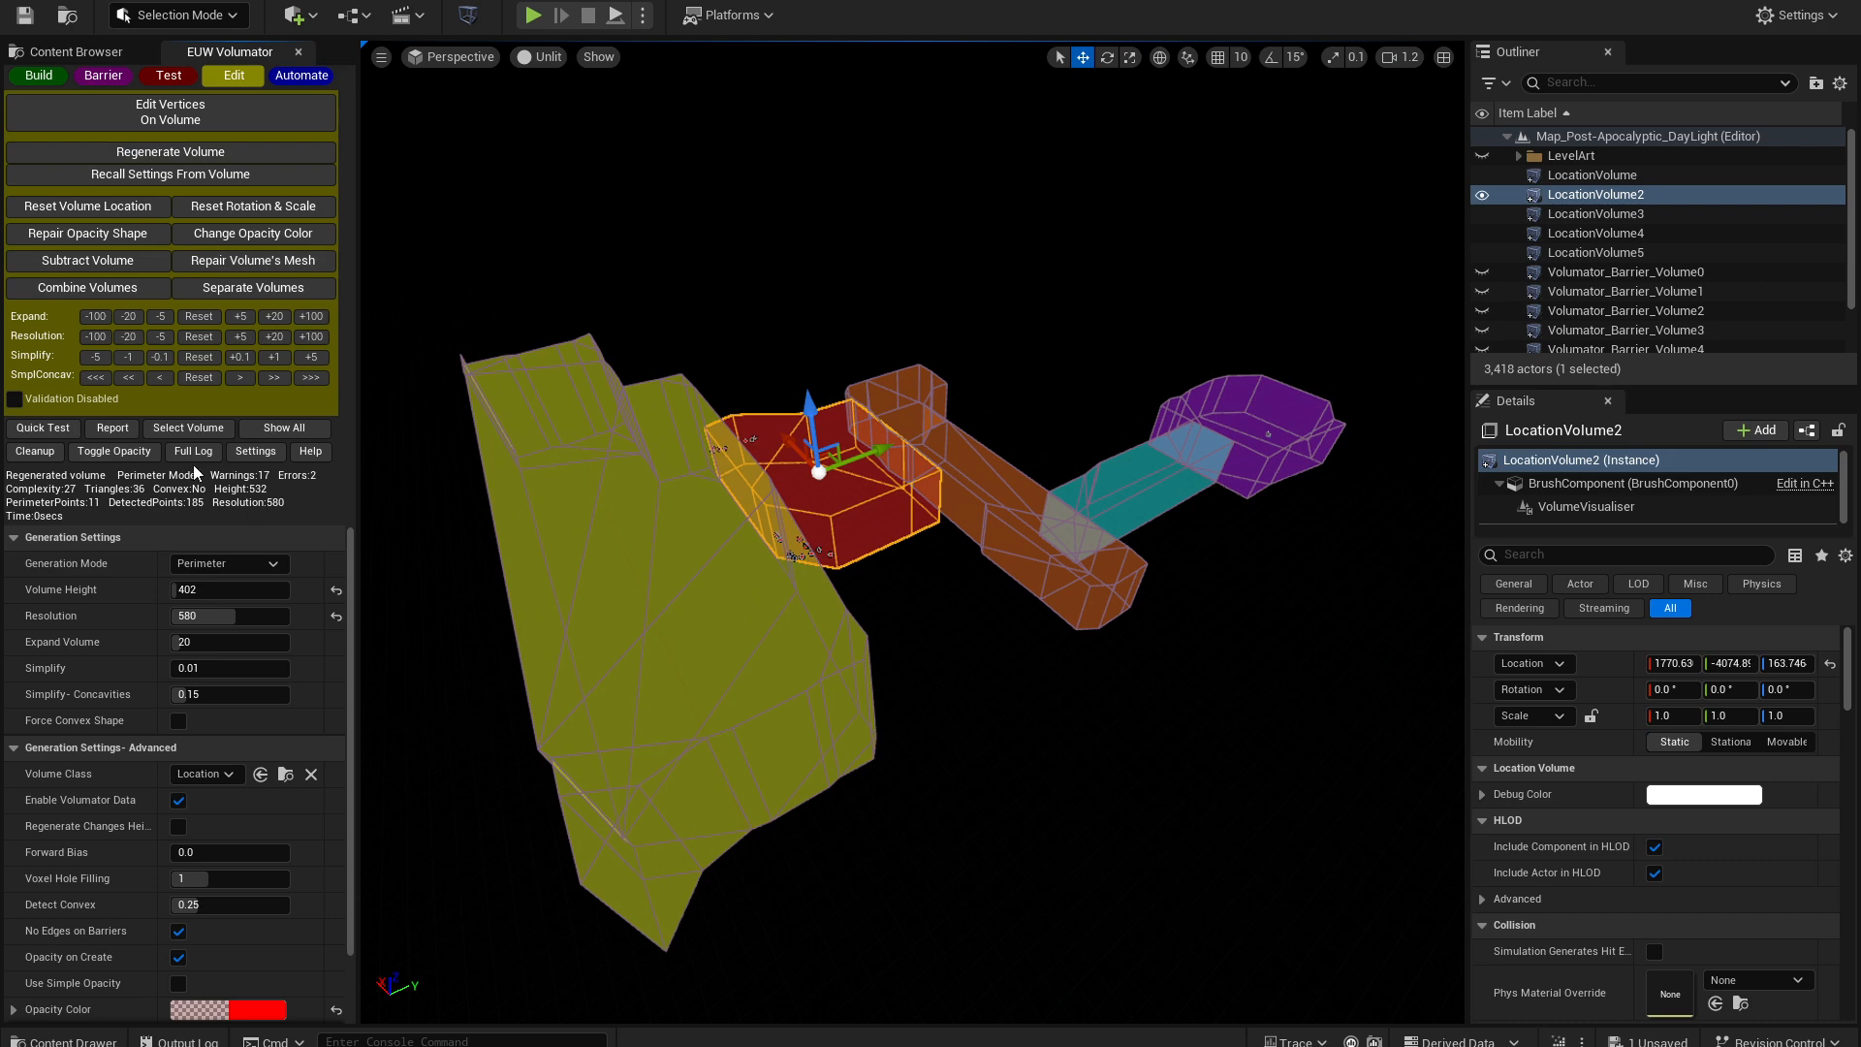
{"action": "left_click", "coordinate": [120, 536]}
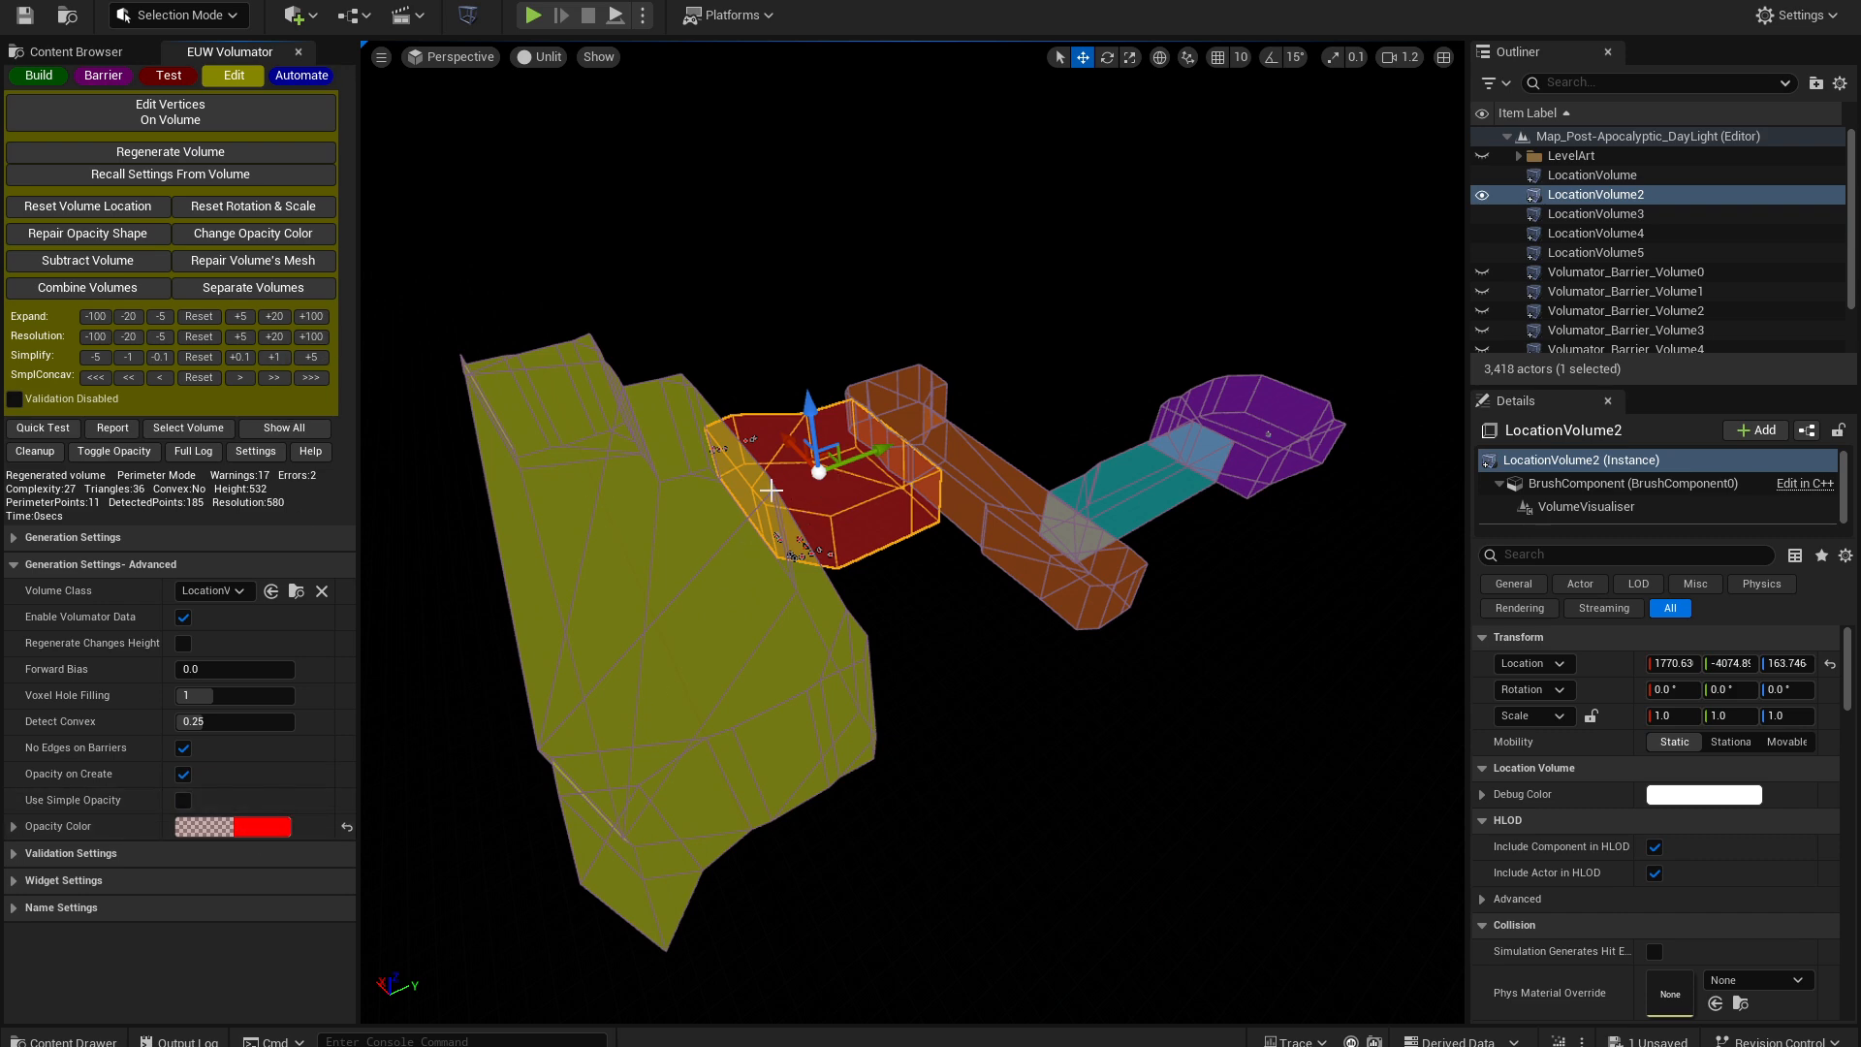
- Change the opacity color of LocationVolume2 from the color wheel to turquoise
{"action": "left_click", "coordinate": [221, 236]}
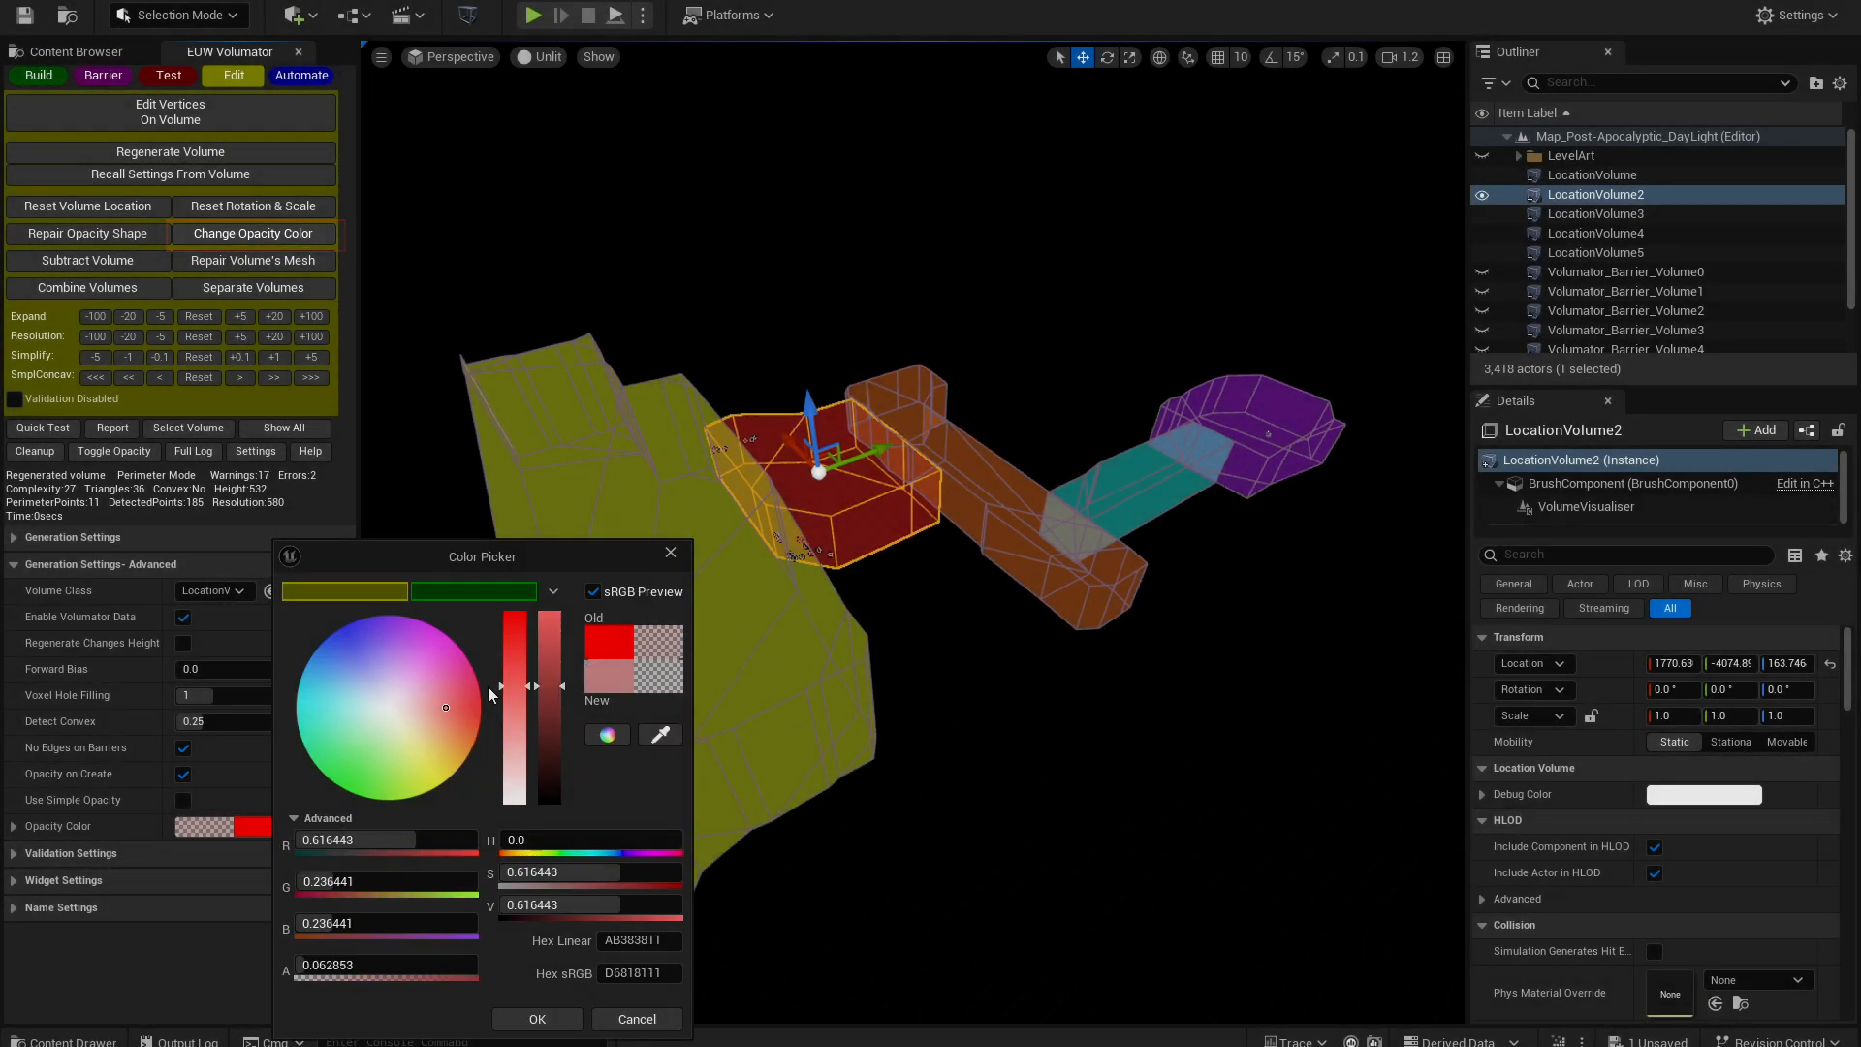
{"action": "left_click_drag", "start_coordinate": [444, 706], "coordinate": [289, 734]}
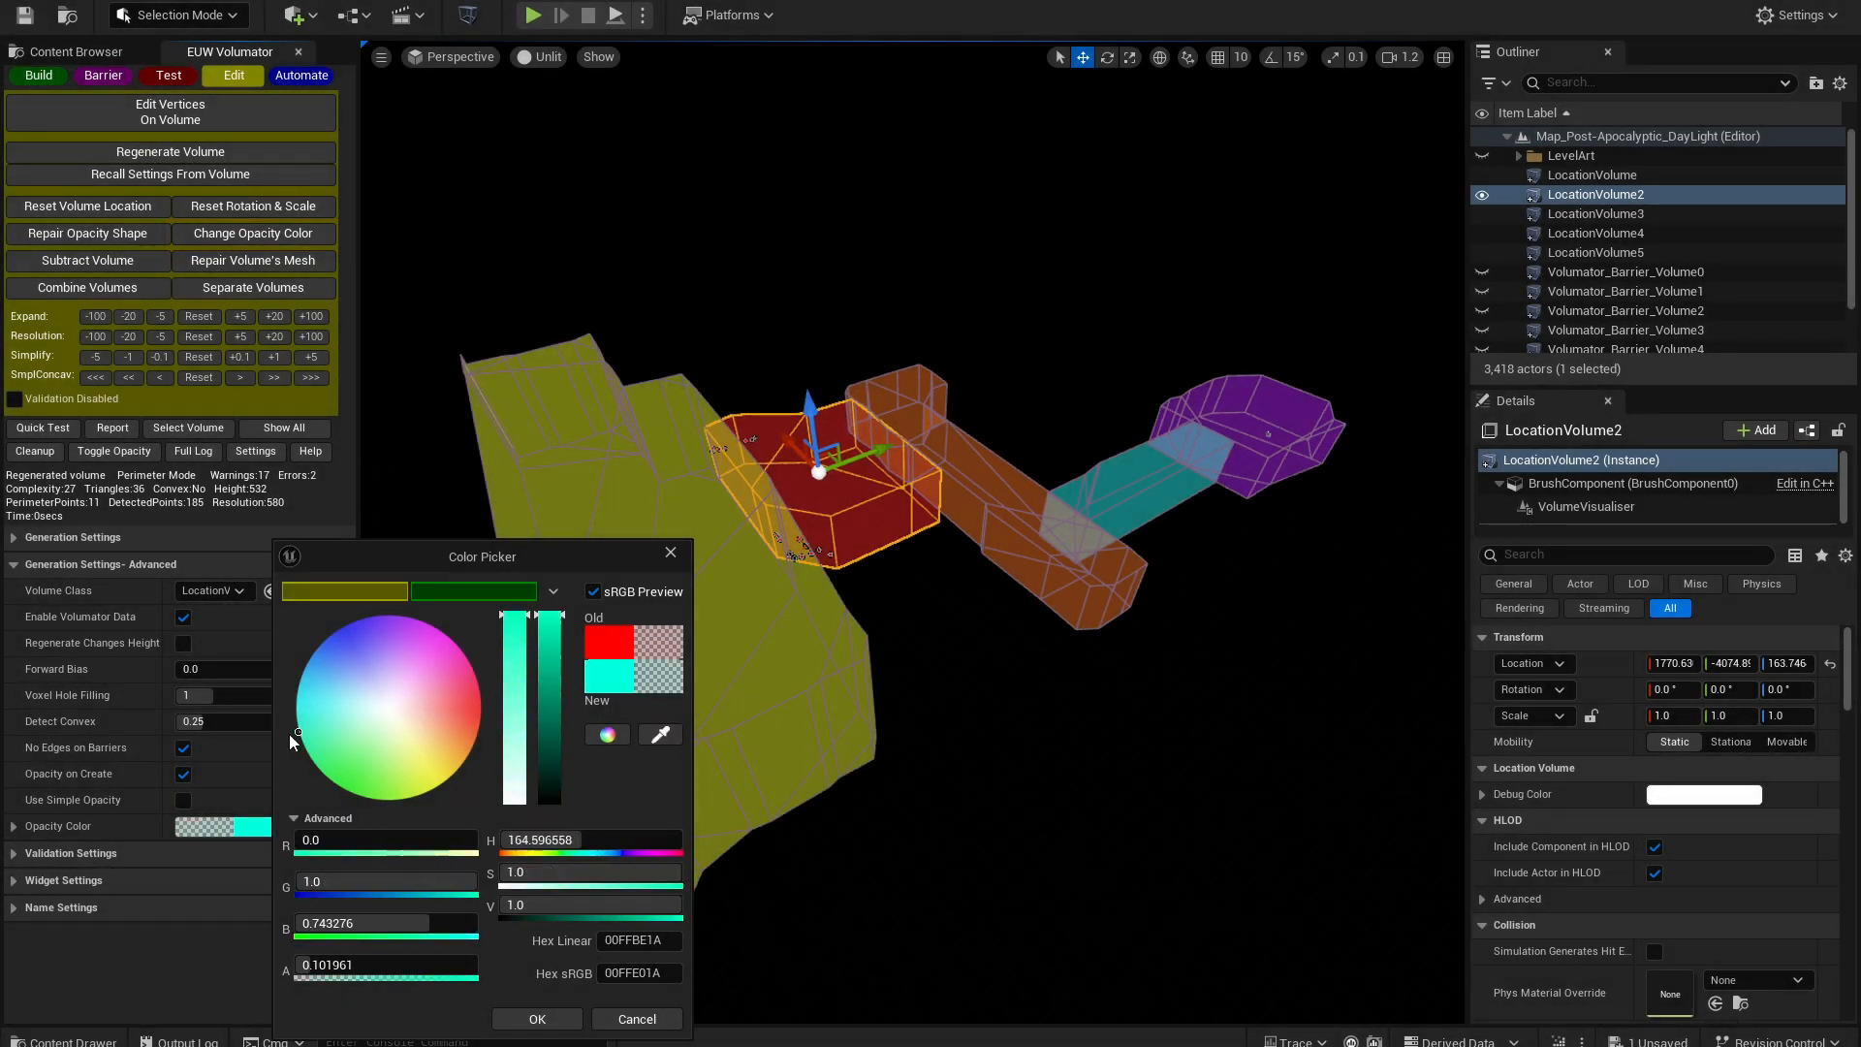
{"action": "left_click", "coordinate": [535, 1019]}
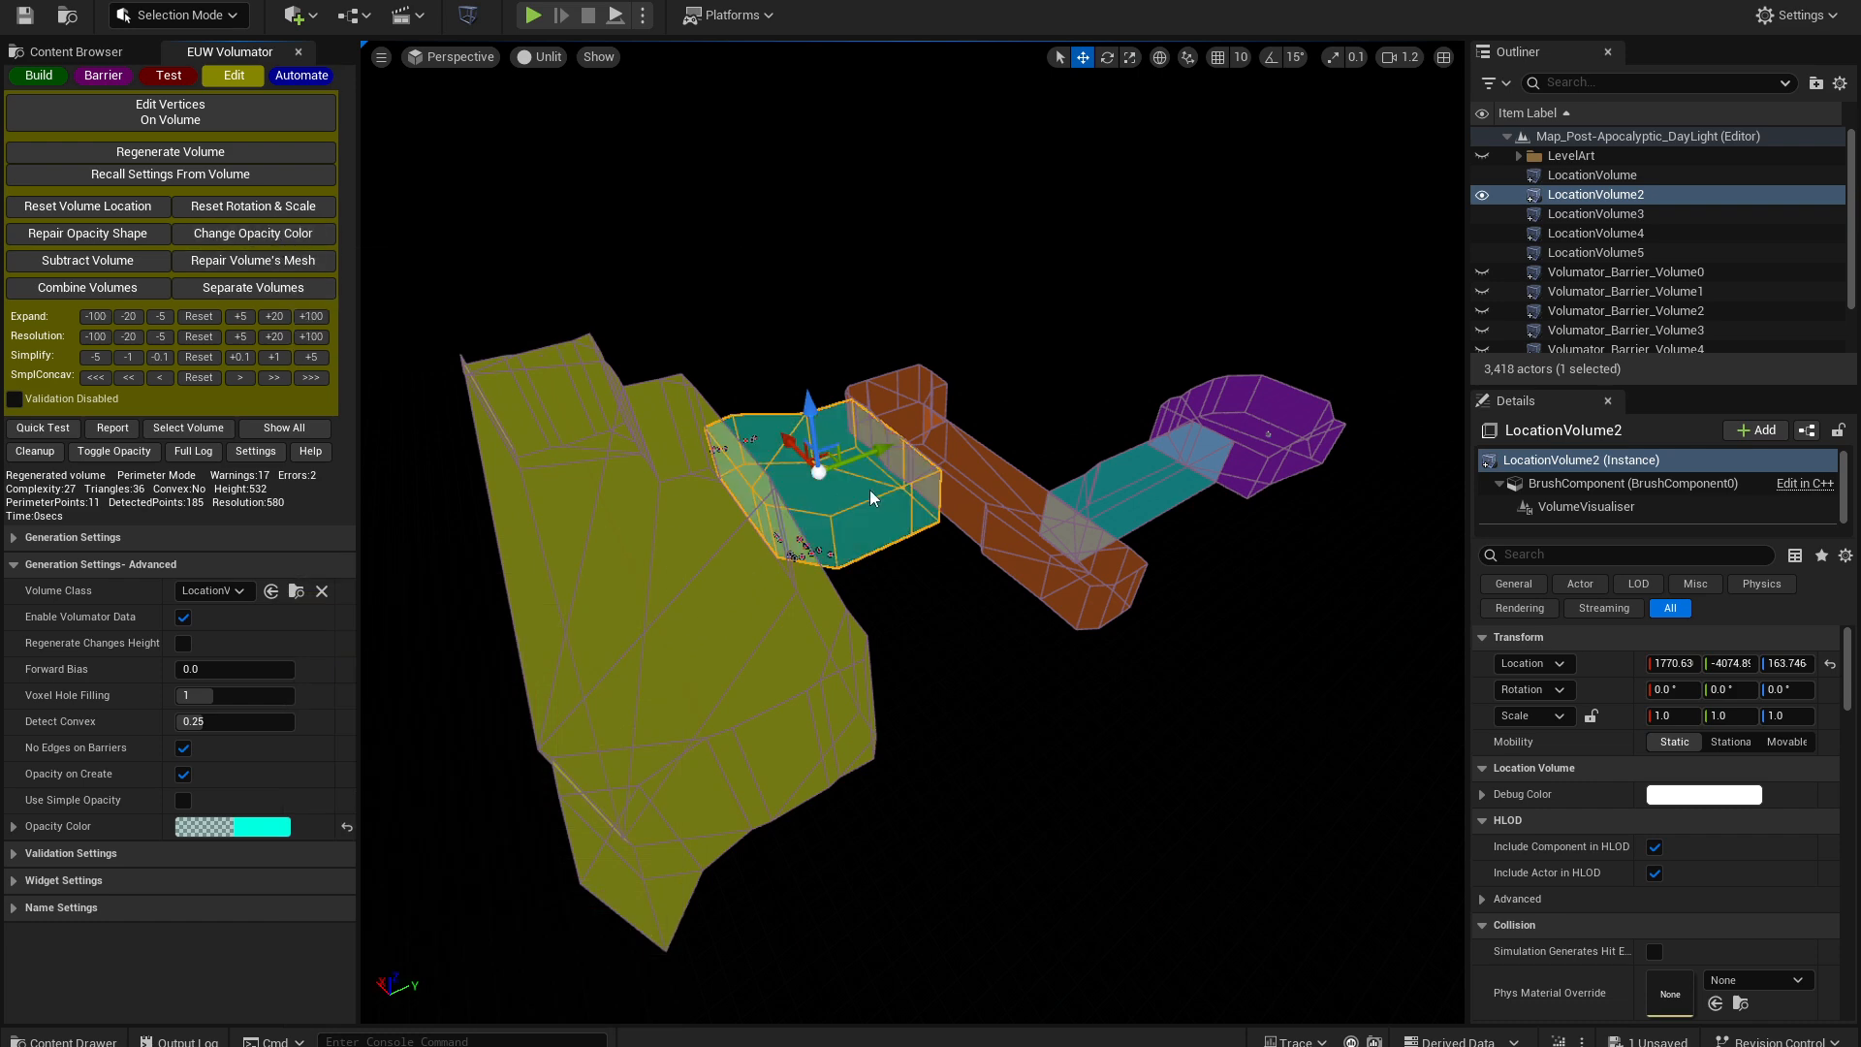
- Set the opacity color's alpha to 0.429 and apply the color to LocationVolume2
{"action": "left_click", "coordinate": [235, 824]}
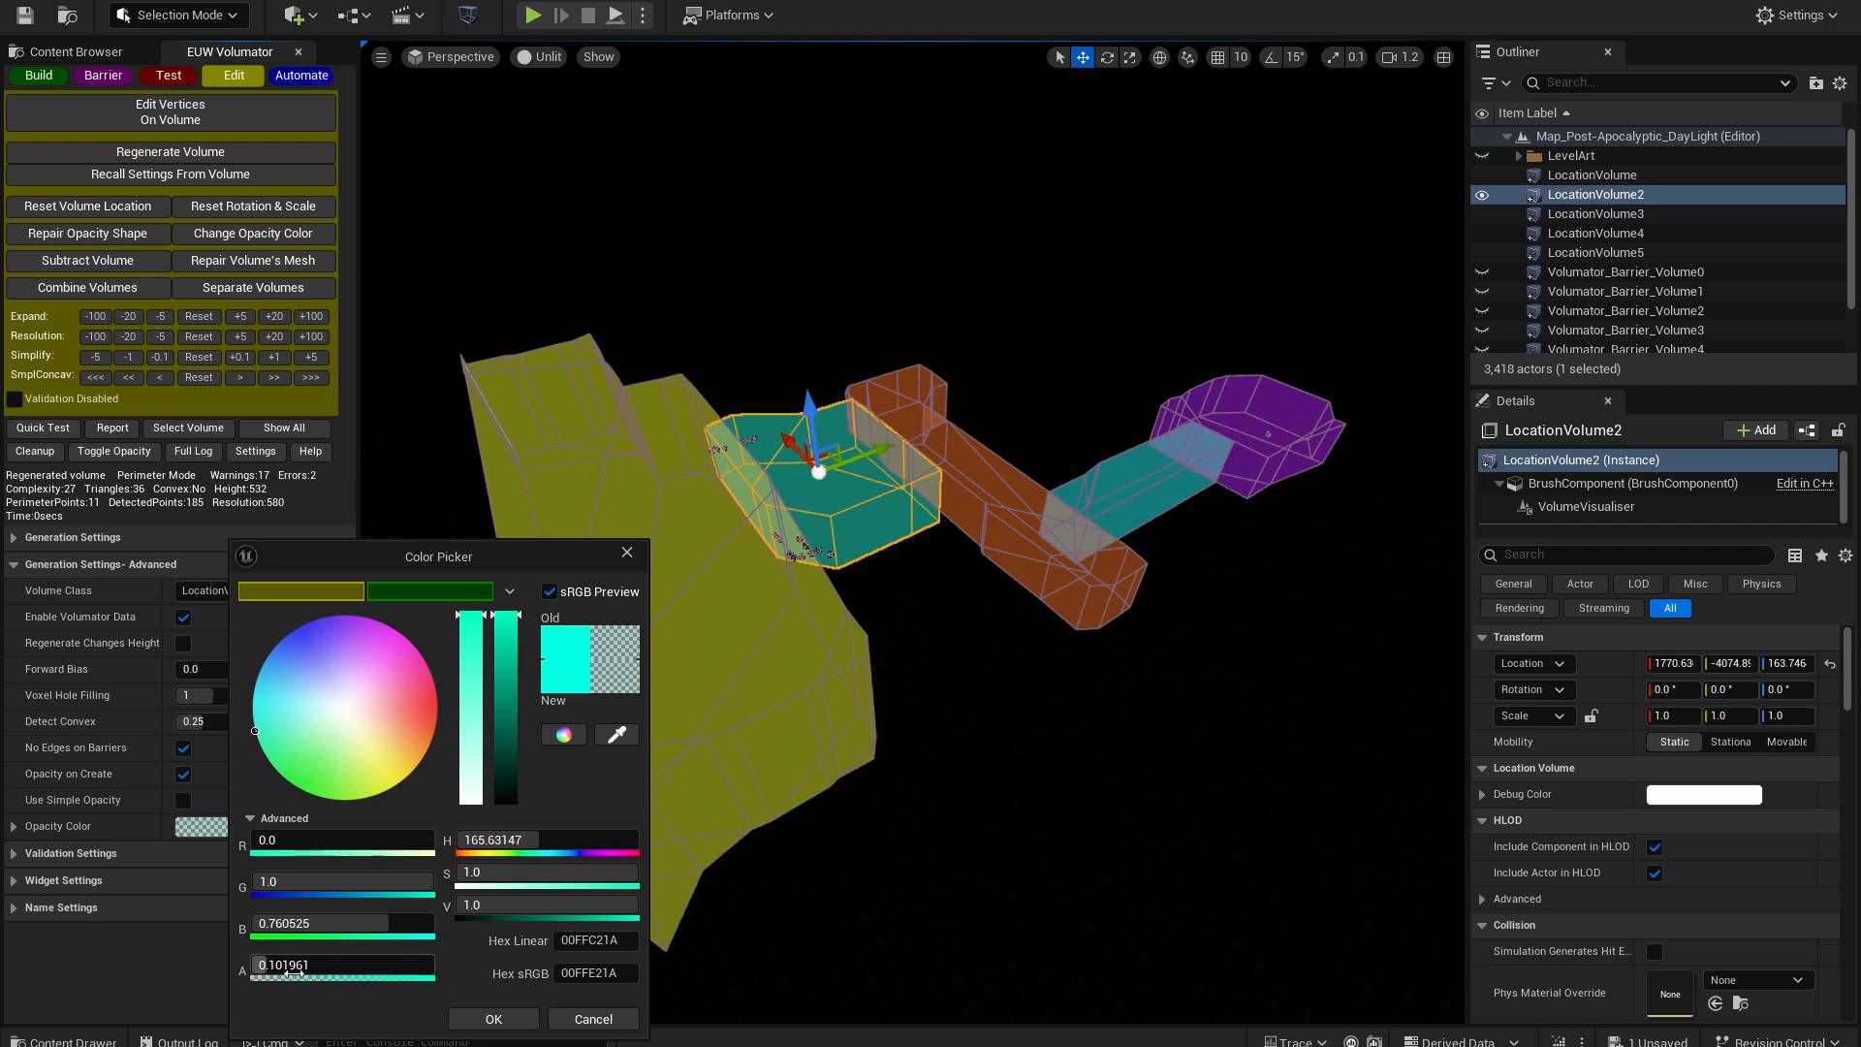
{"action": "left_click_drag", "start_coordinate": [294, 972], "coordinate": [302, 972]}
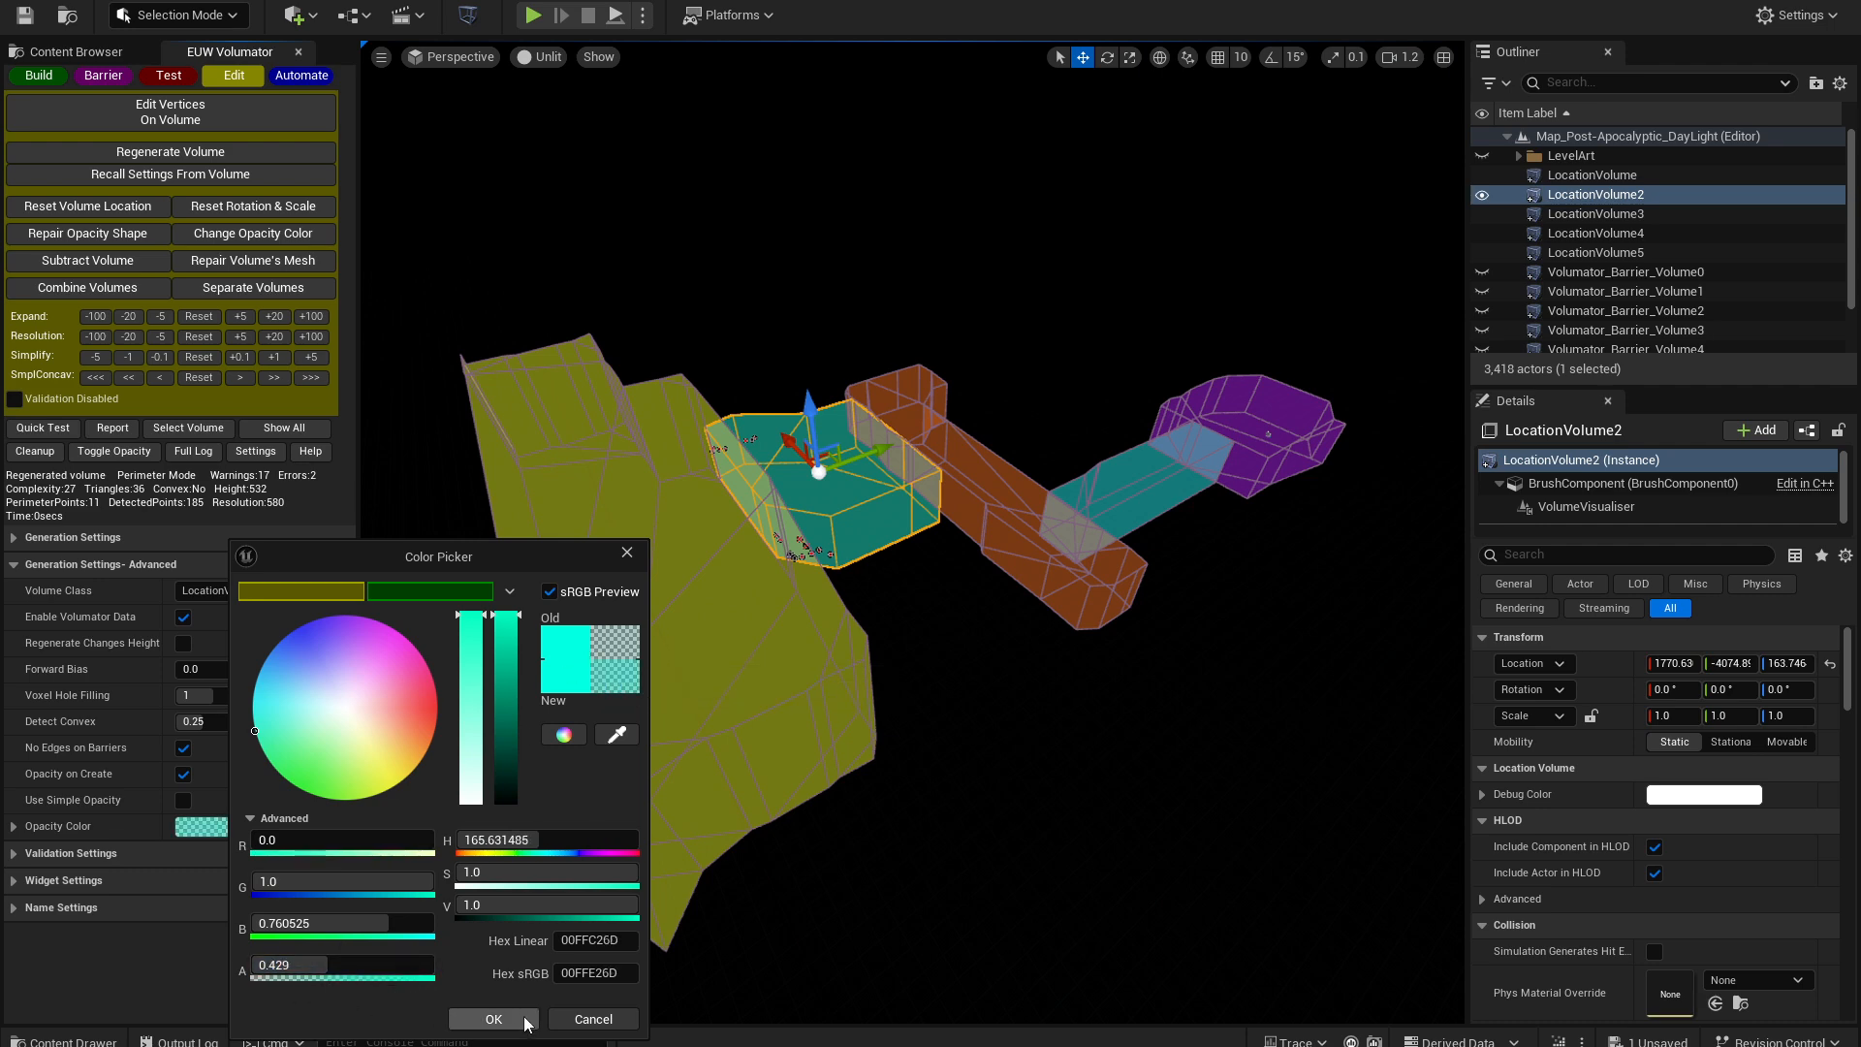
{"action": "left_click", "coordinate": [493, 1018]}
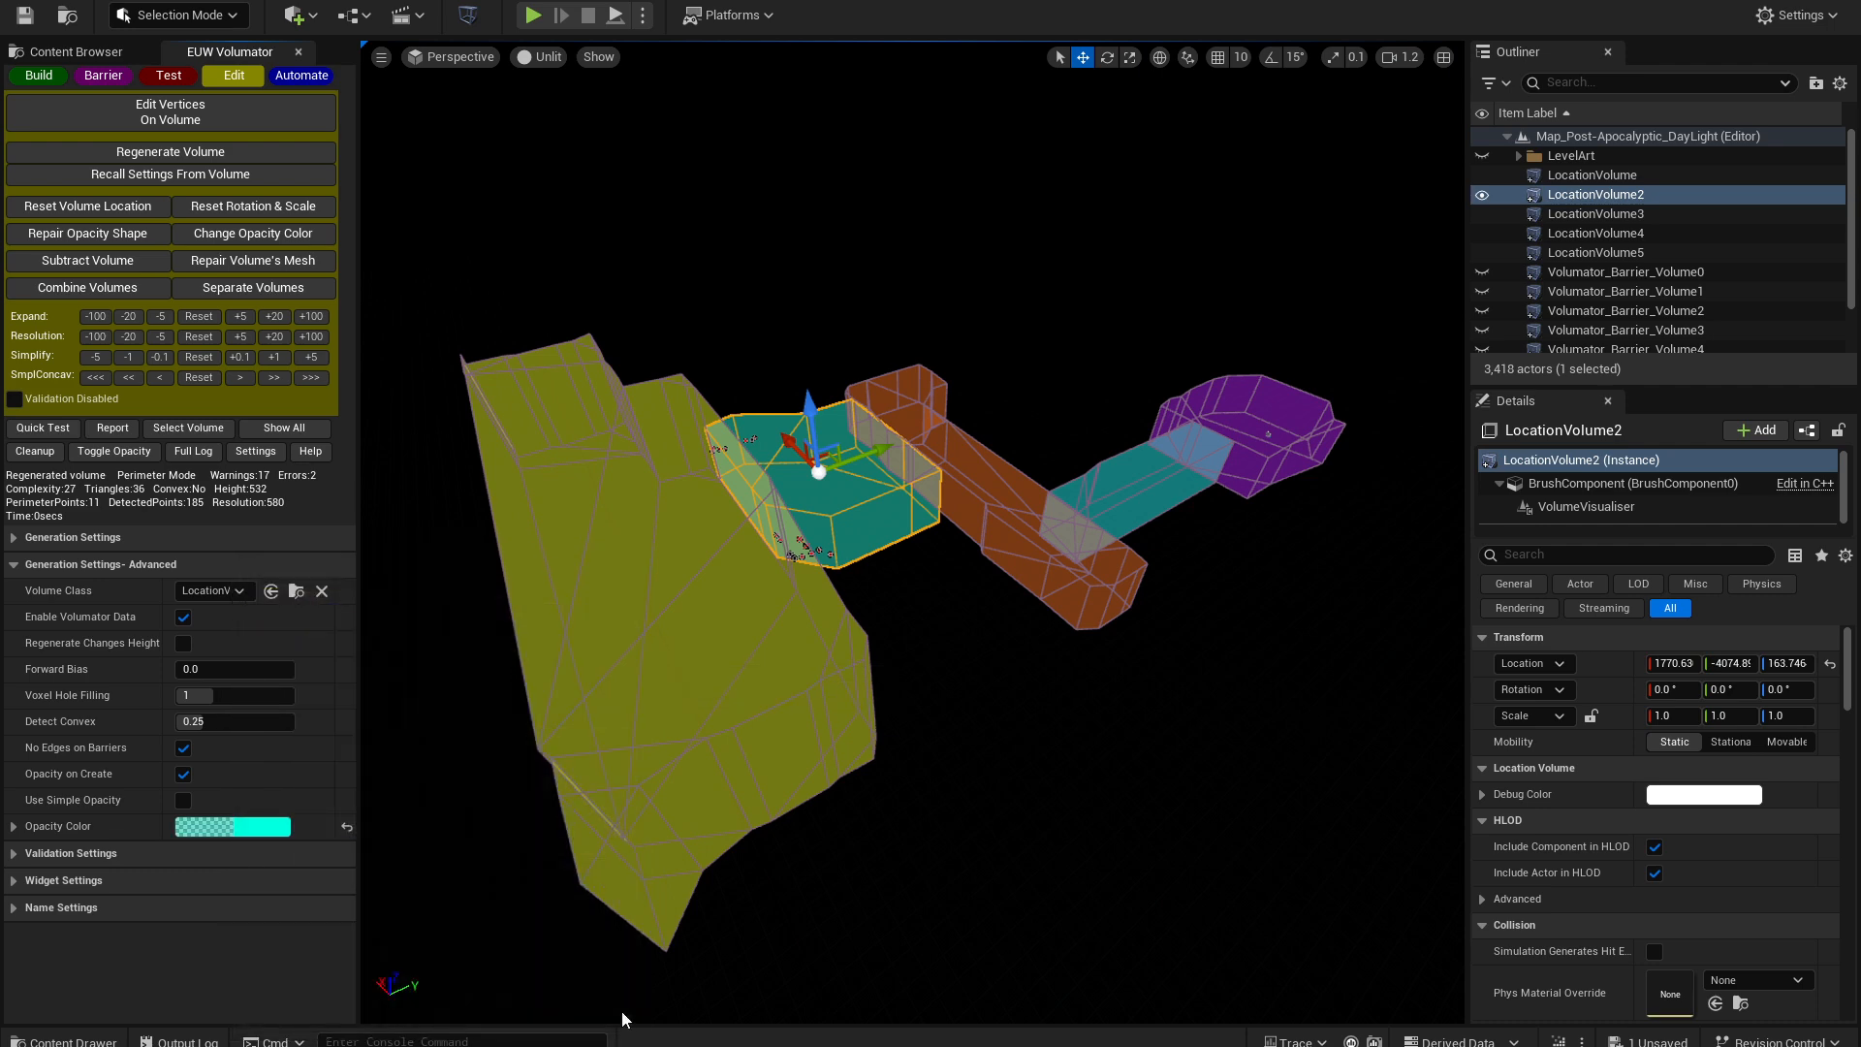
{"action": "left_click", "coordinate": [253, 232]}
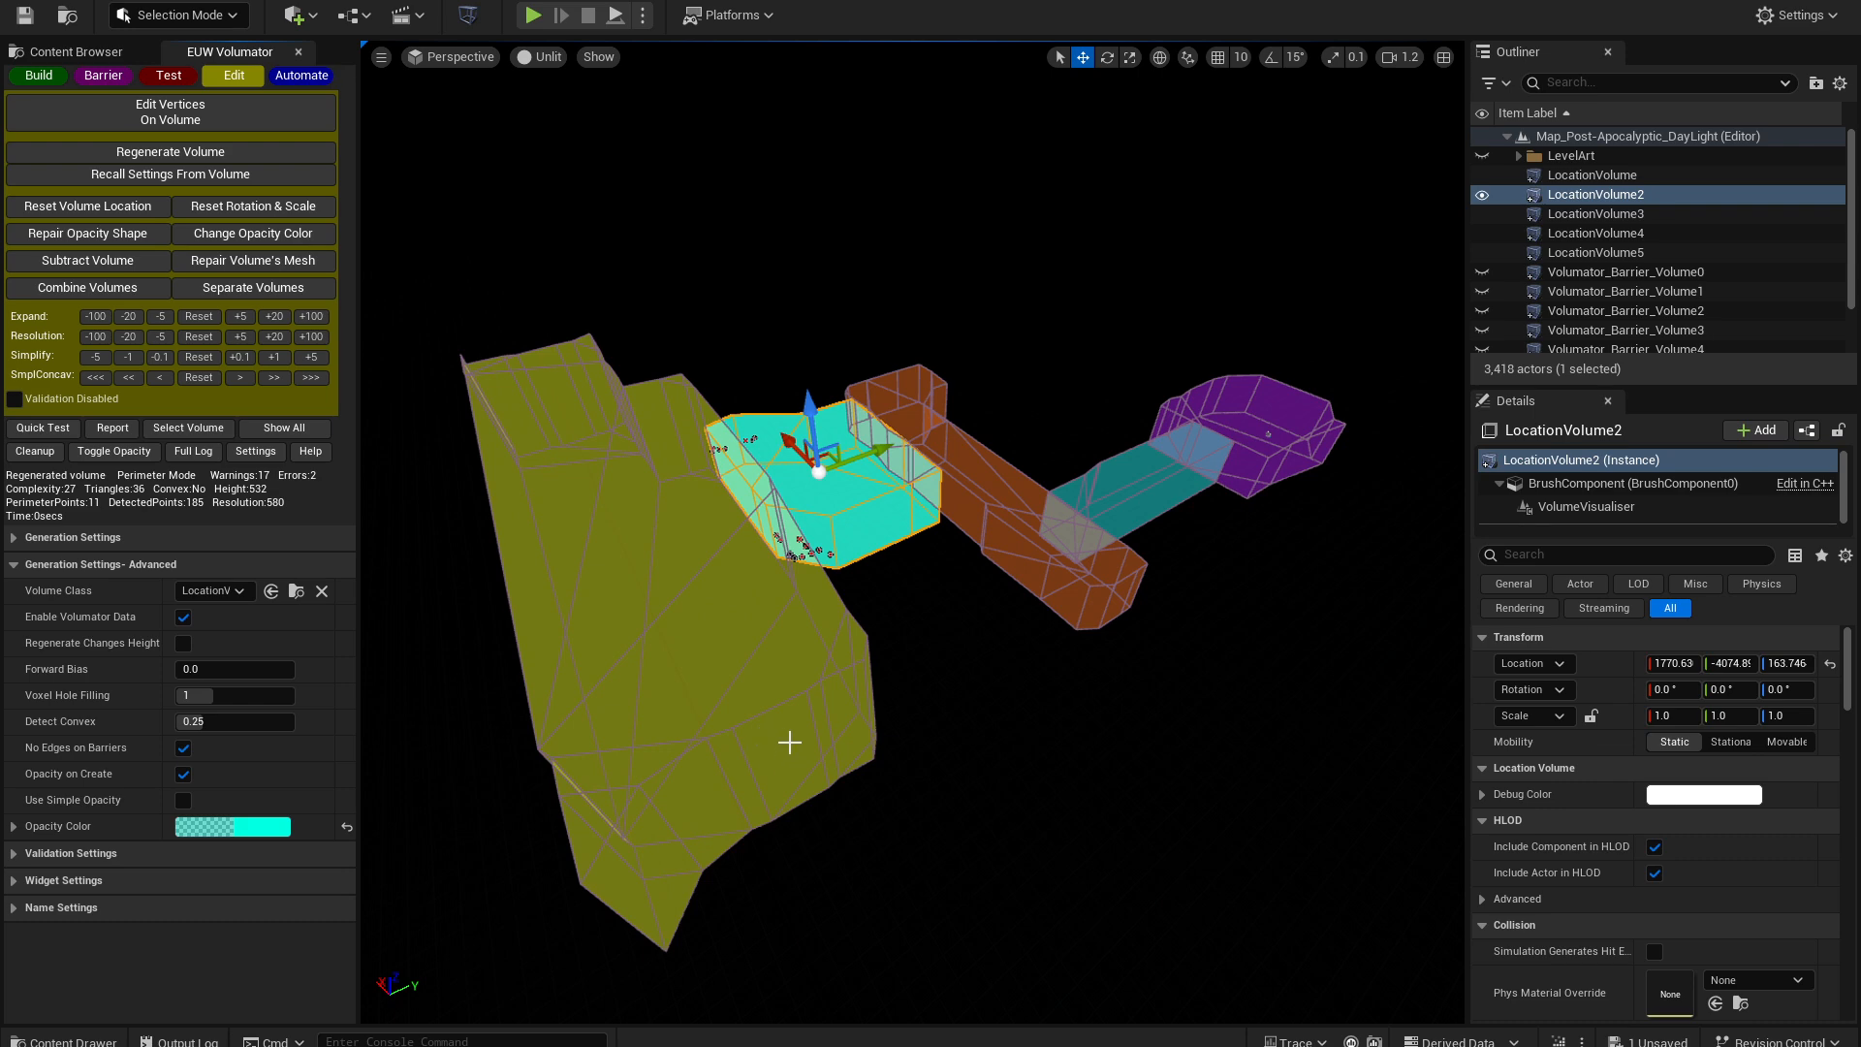
- Open the settings data asset from the widget settings and review its stored barrier, detection, drone and generation values
{"action": "left_click", "coordinate": [106, 890]}
{"action": "scroll", "coordinate": [119, 855], "scroll_direction": "down", "scroll_amount": 3}
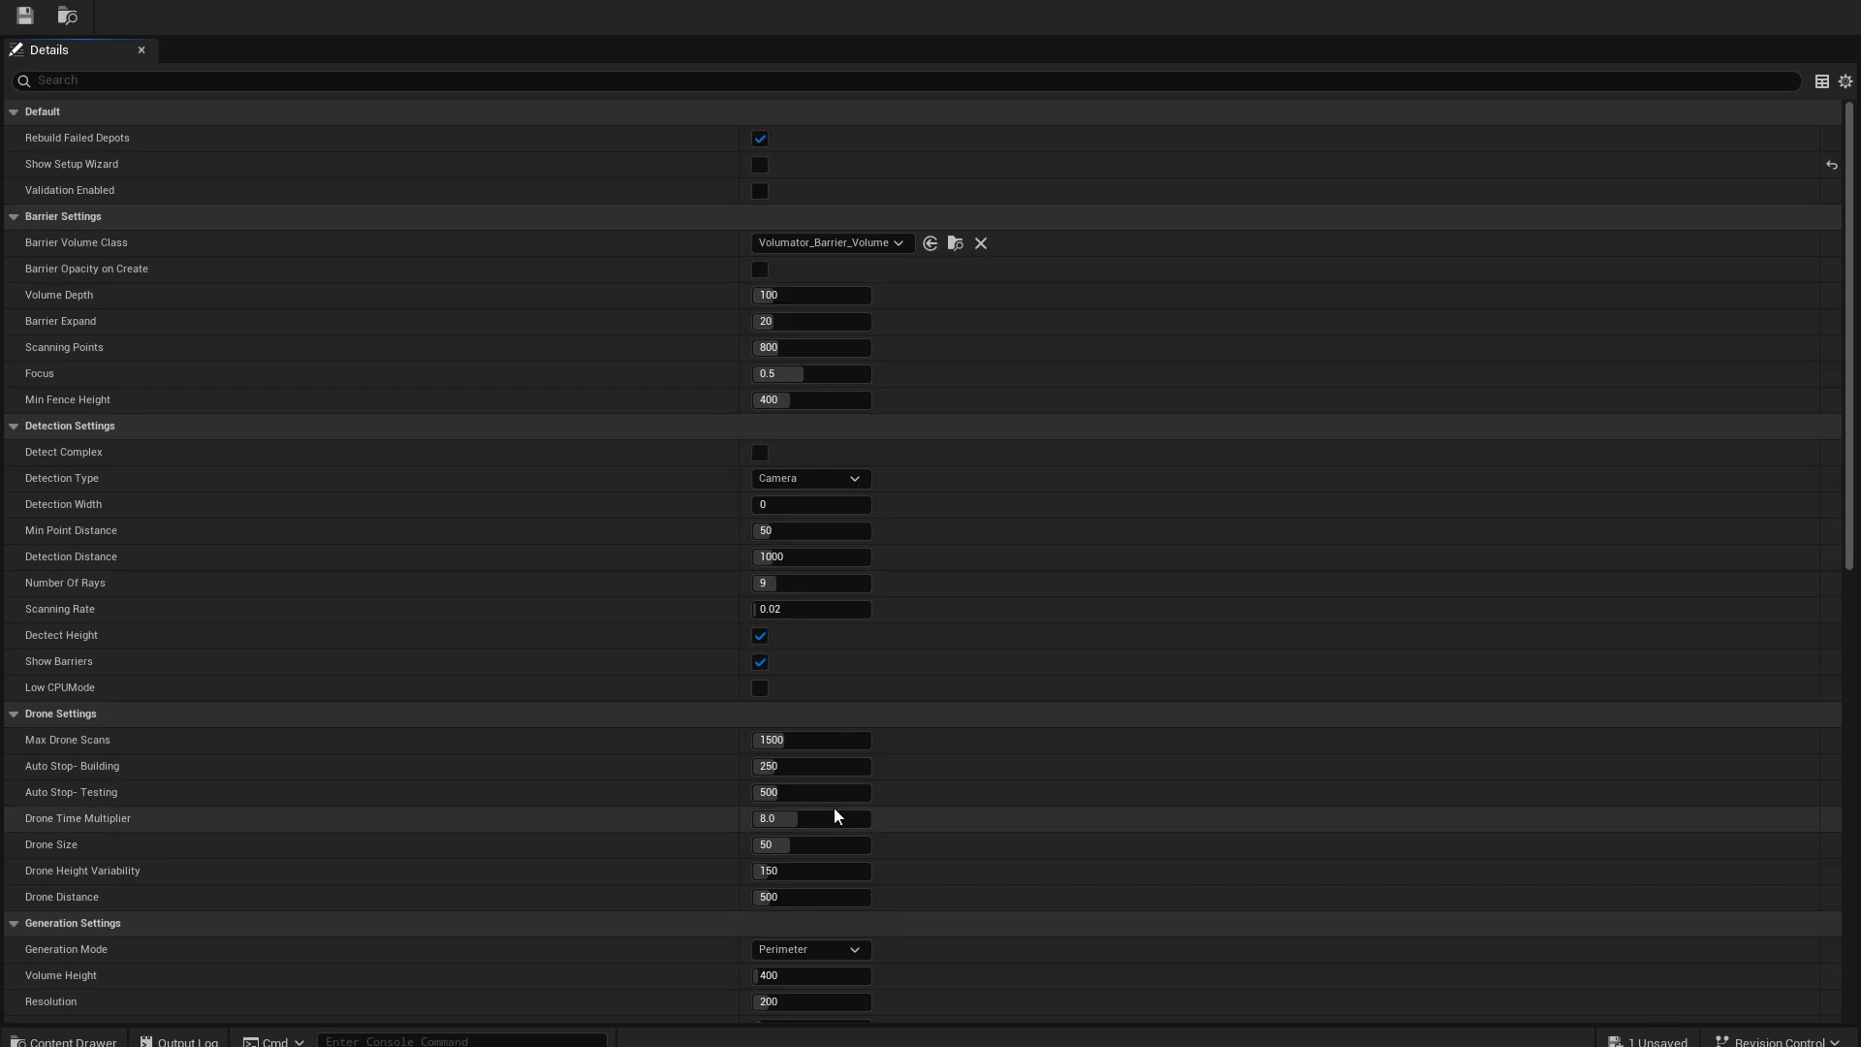
{"action": "scroll", "coordinate": [831, 815], "scroll_direction": "down", "scroll_amount": 10}
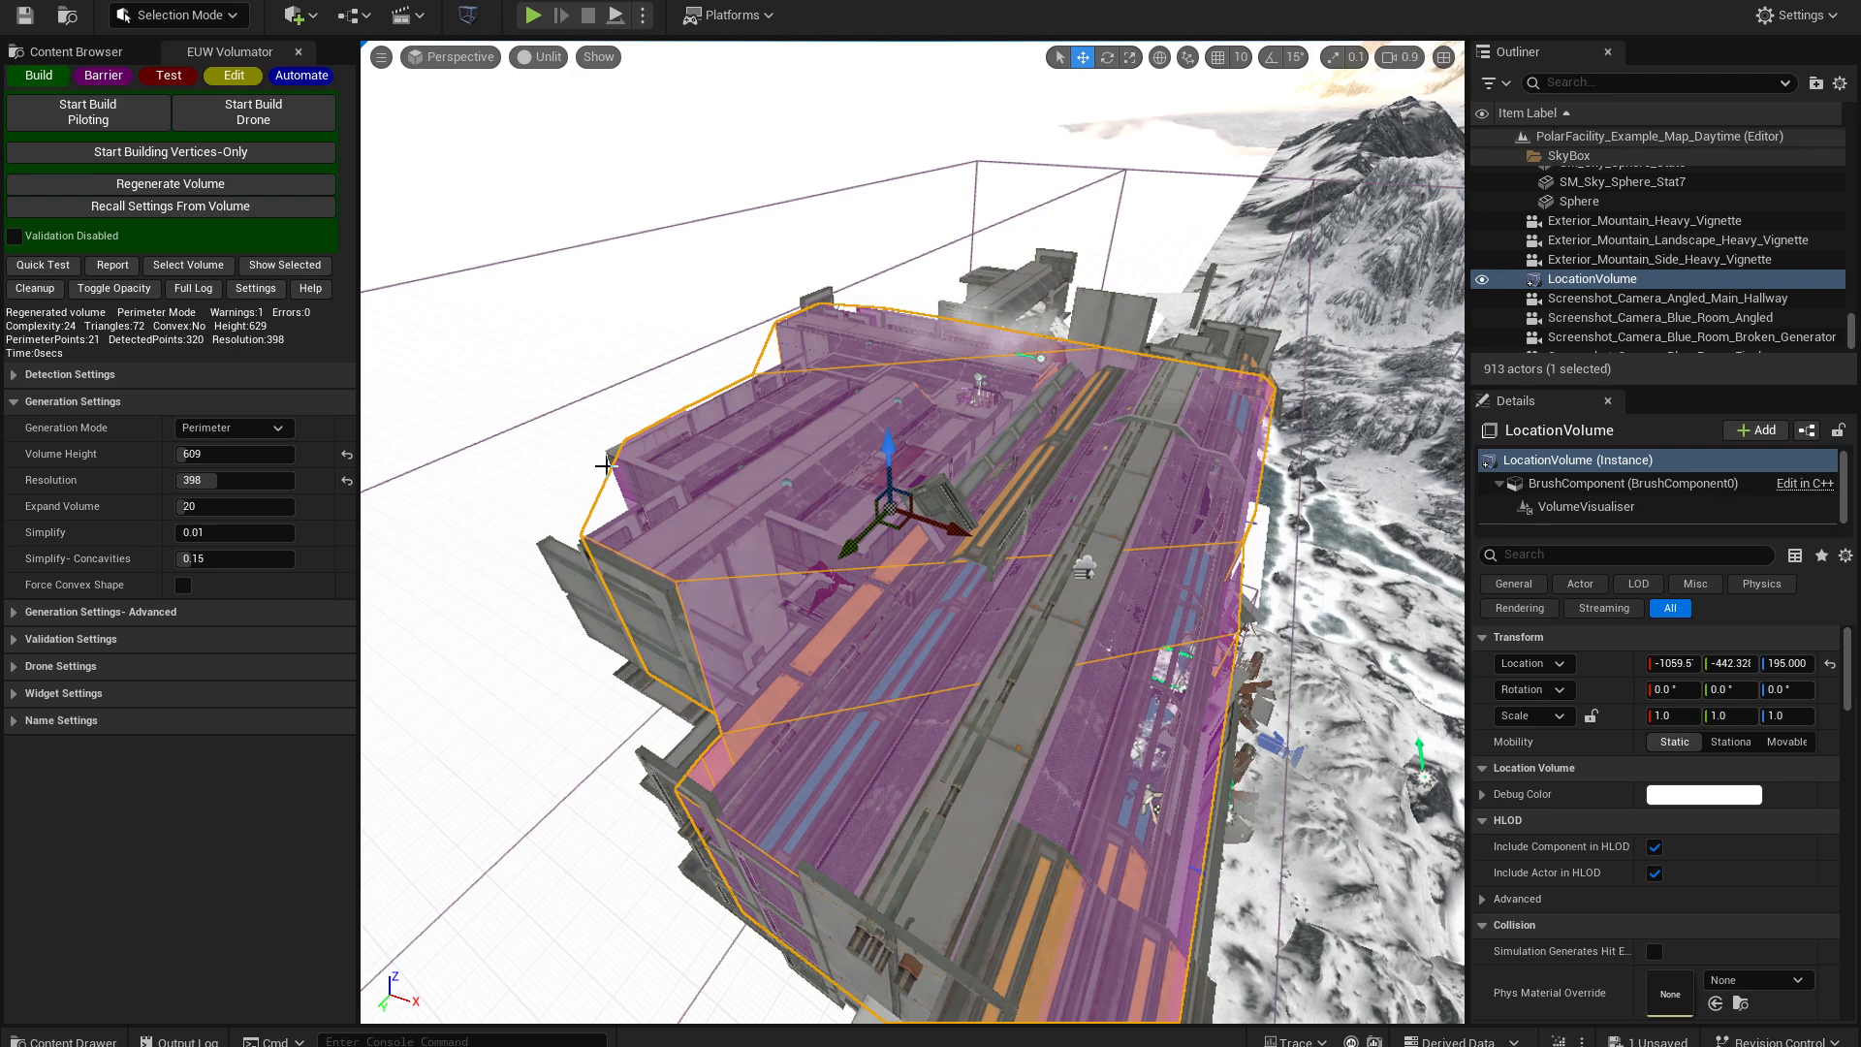
- Edit the vertices of LocationVolume, moving perimeter points outward past the building's corner, and commit the edits
{"action": "left_click", "coordinate": [229, 77]}
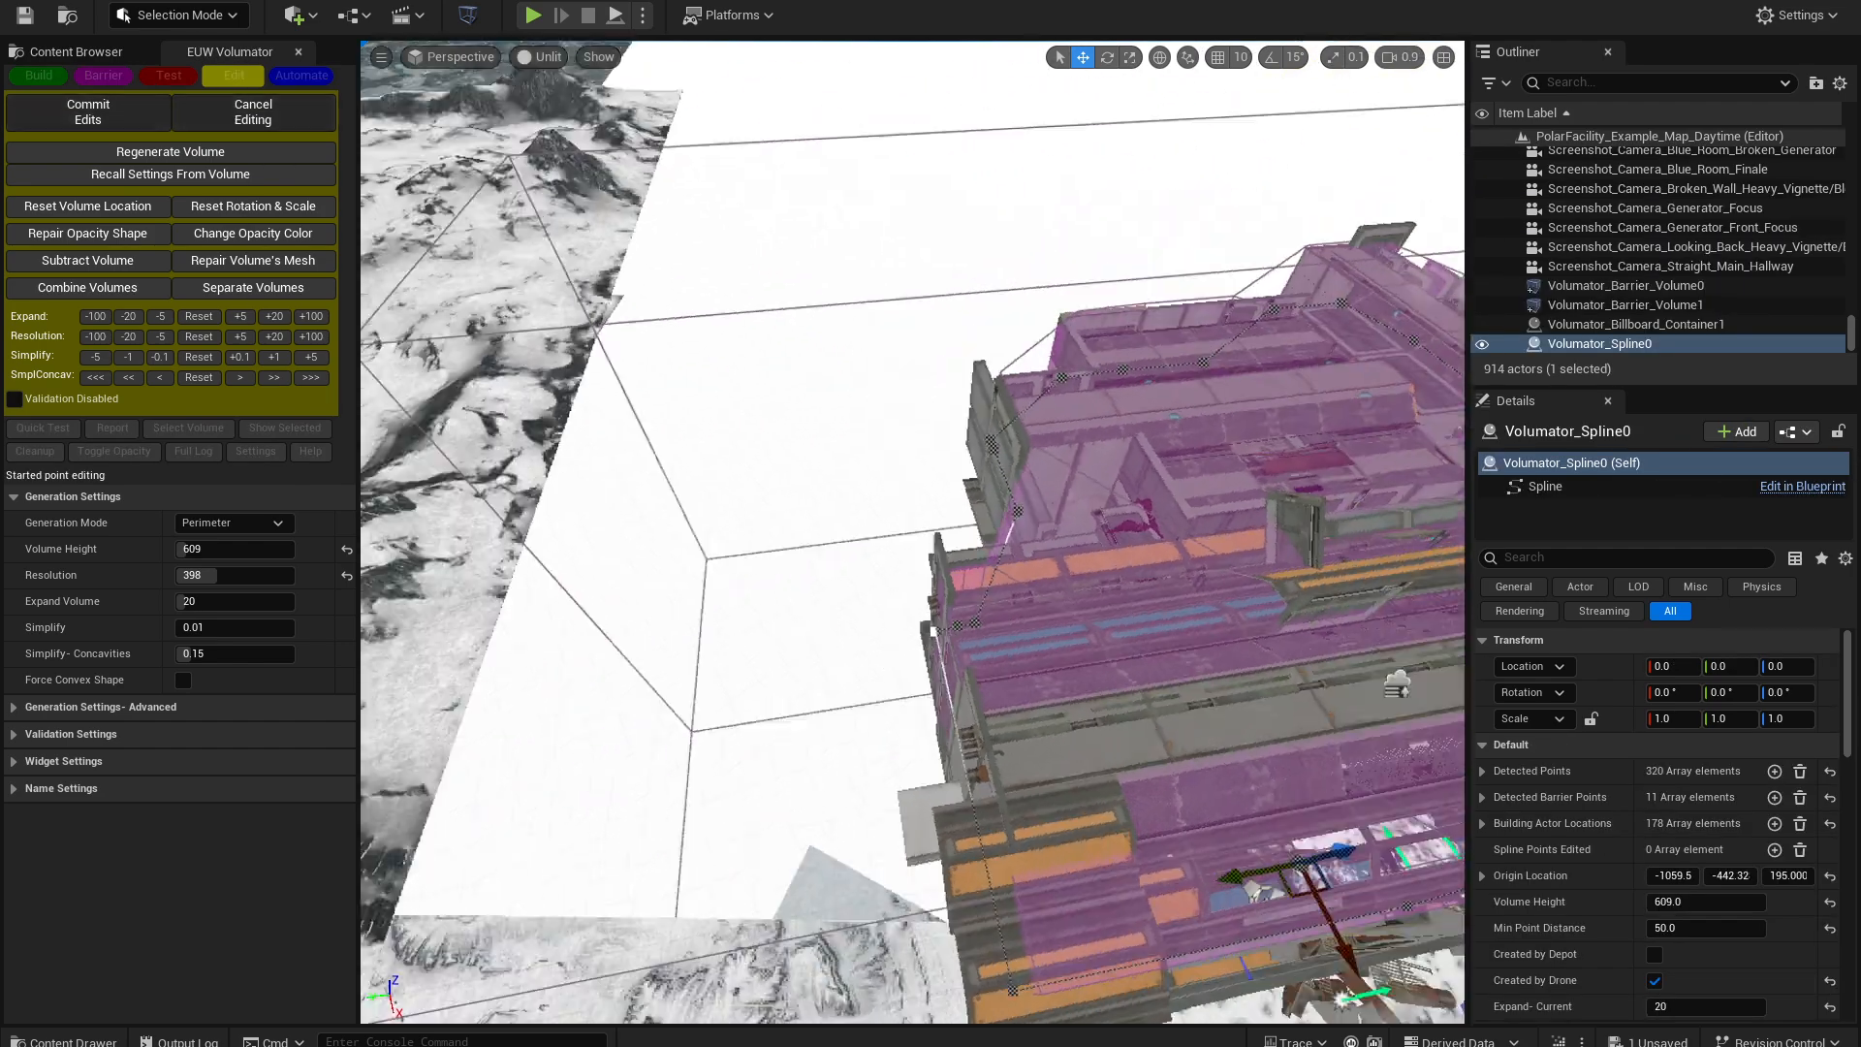
{"action": "left_click", "coordinate": [954, 517]}
{"action": "left_click_drag", "start_coordinate": [887, 523], "coordinate": [745, 533]}
{"action": "left_click", "coordinate": [939, 449]}
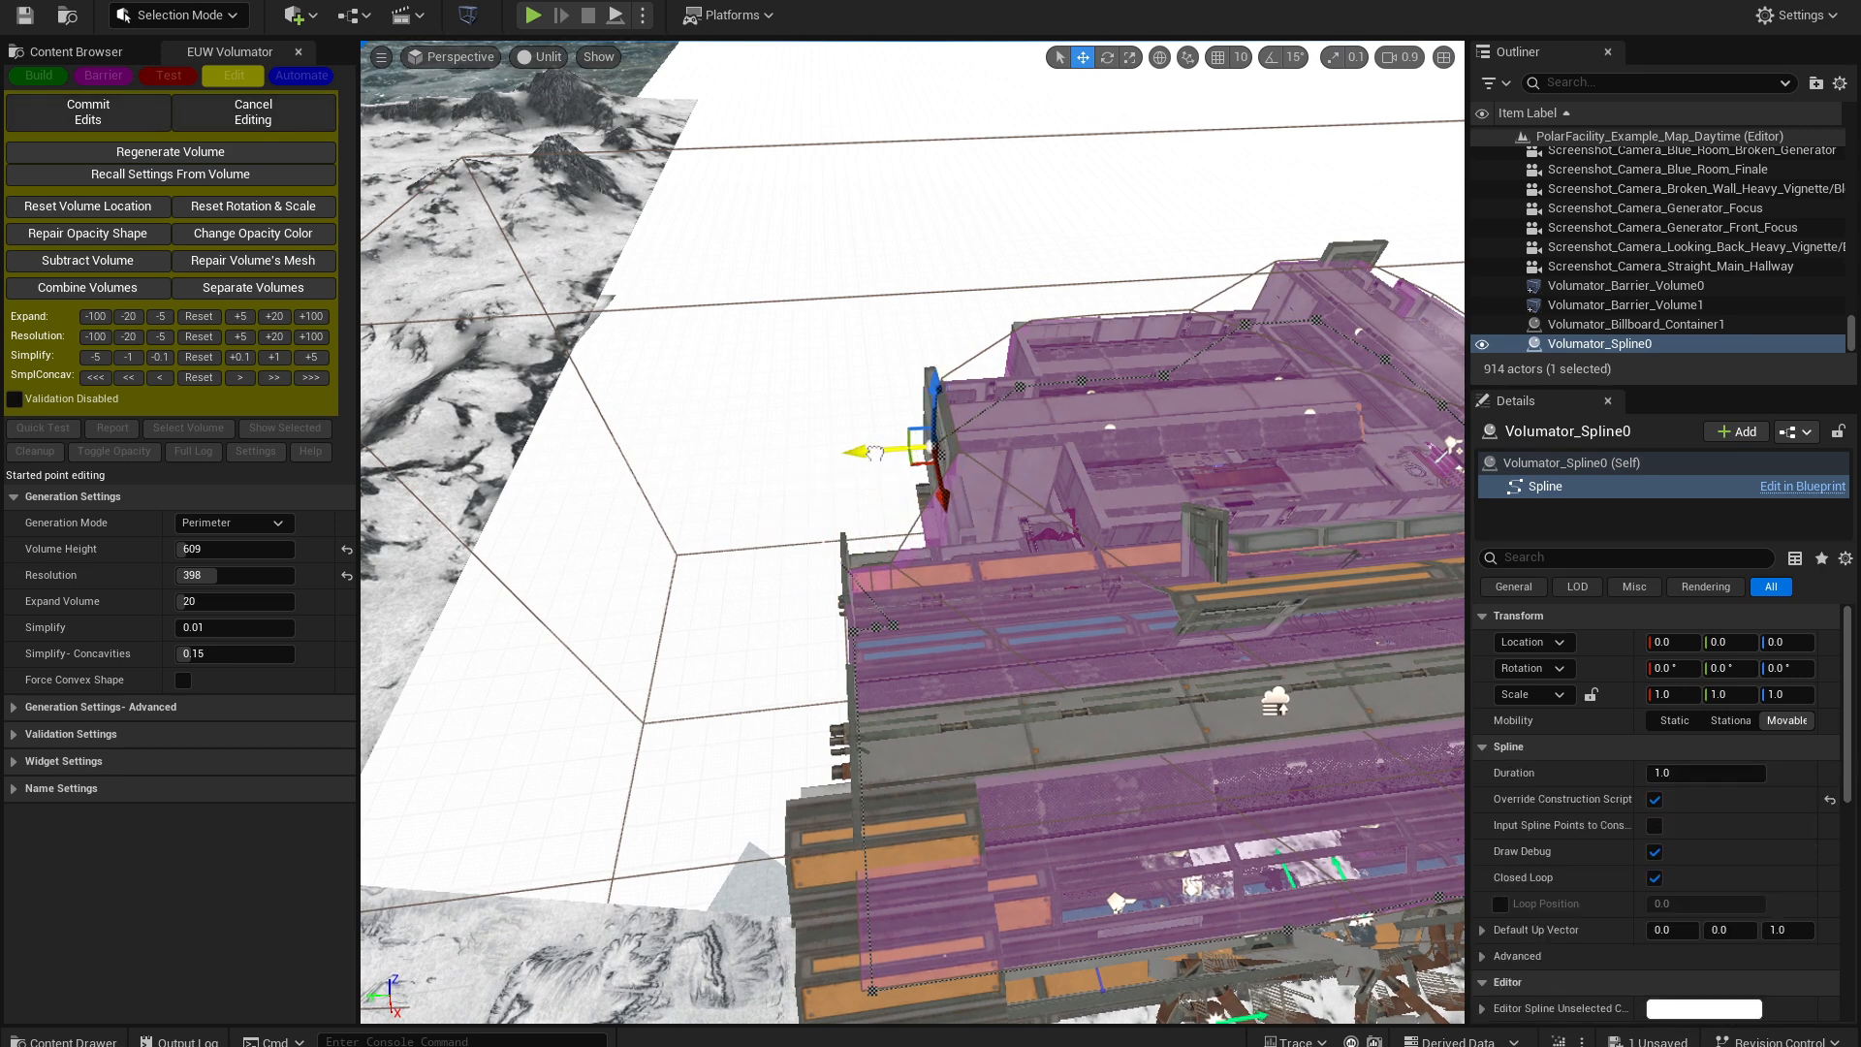
{"action": "left_click", "coordinate": [1013, 386]}
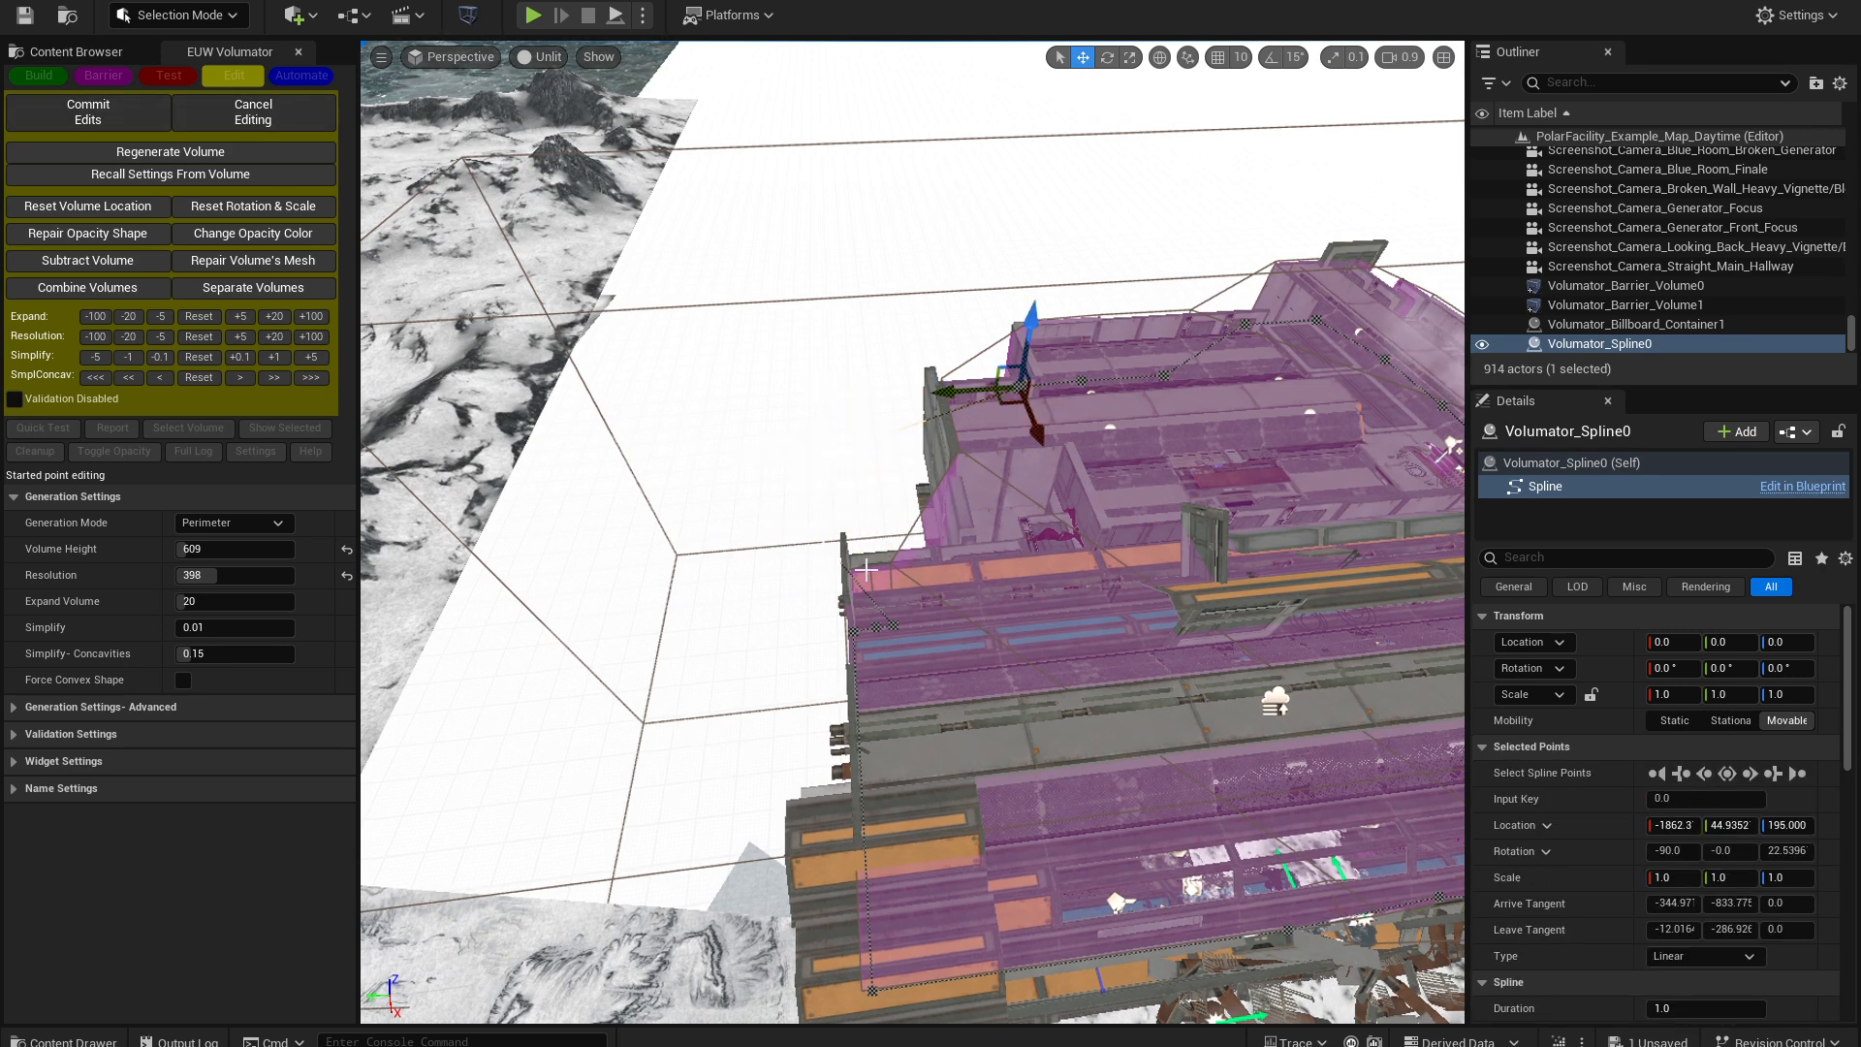
{"action": "left_click", "coordinate": [126, 124]}
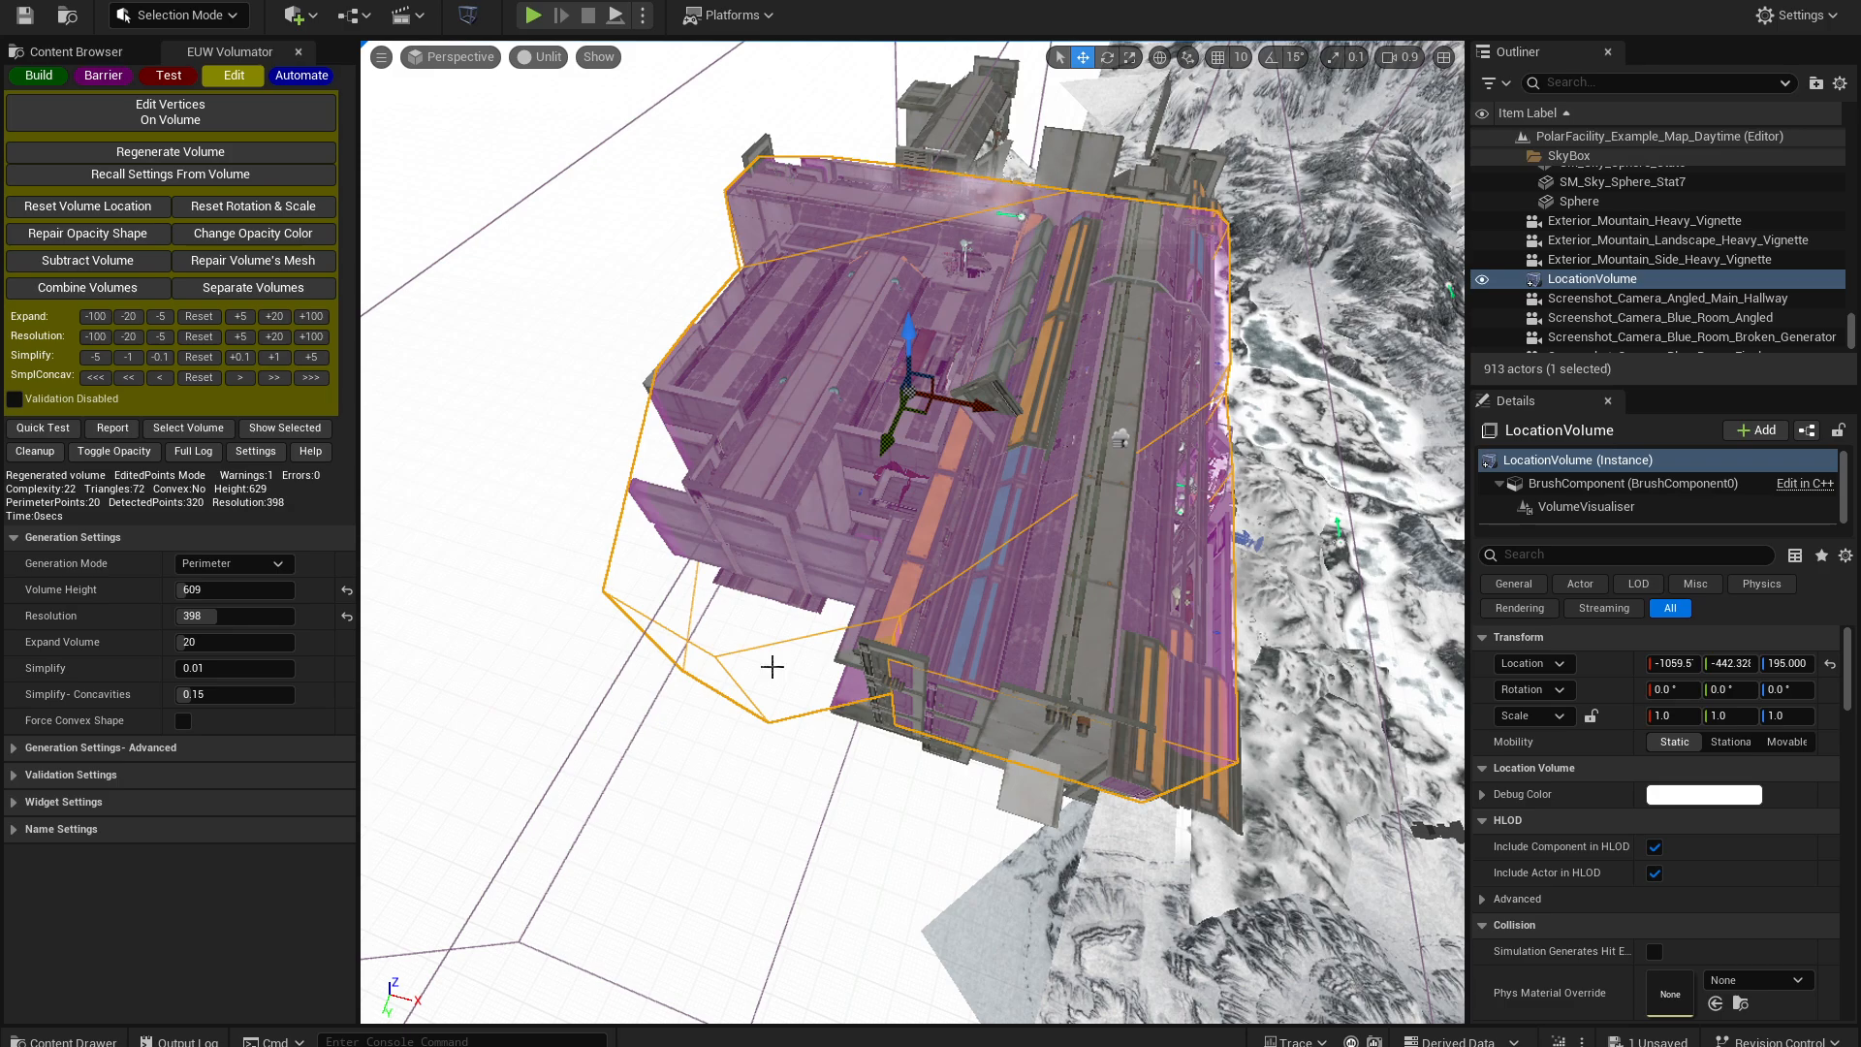
- Regenerate the vertex-edited LocationVolume, confirming that its manual vertex changes may be discarded
{"action": "left_click", "coordinate": [103, 152]}
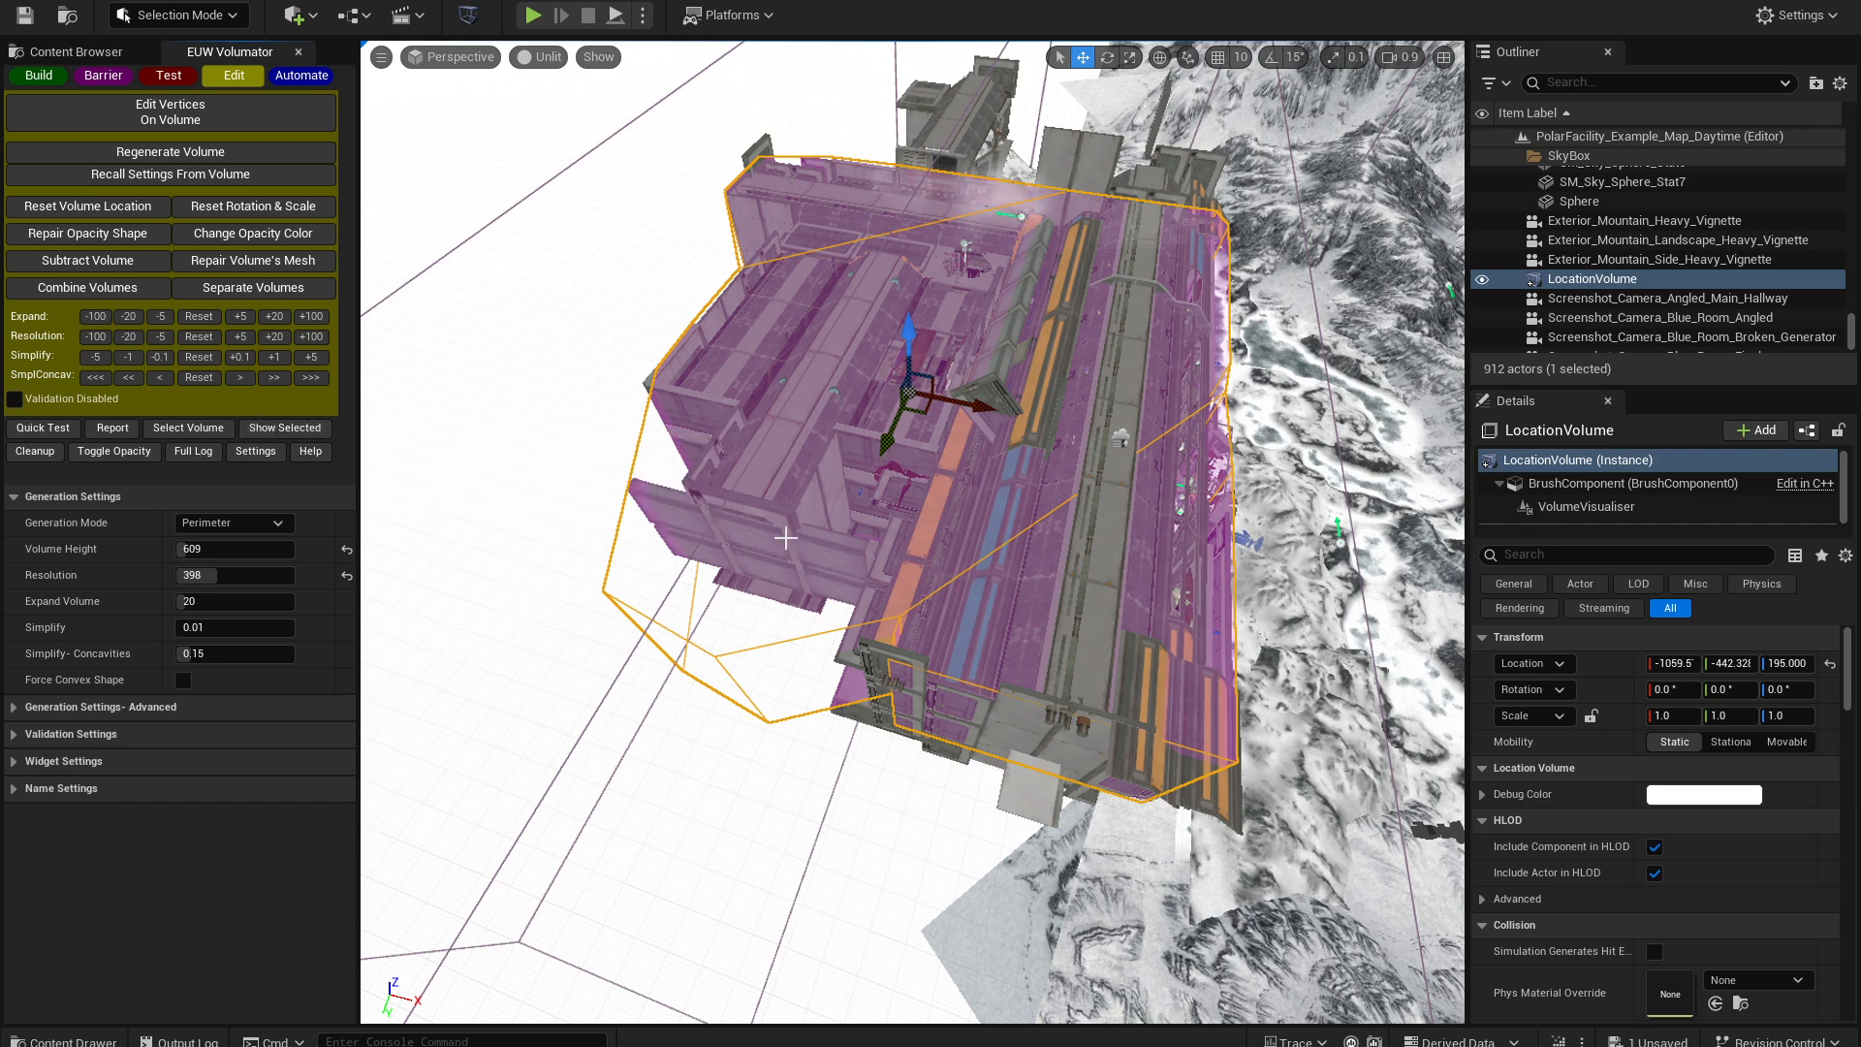
{"action": "right_click_drag", "start_coordinate": [786, 538], "coordinate": [790, 479]}
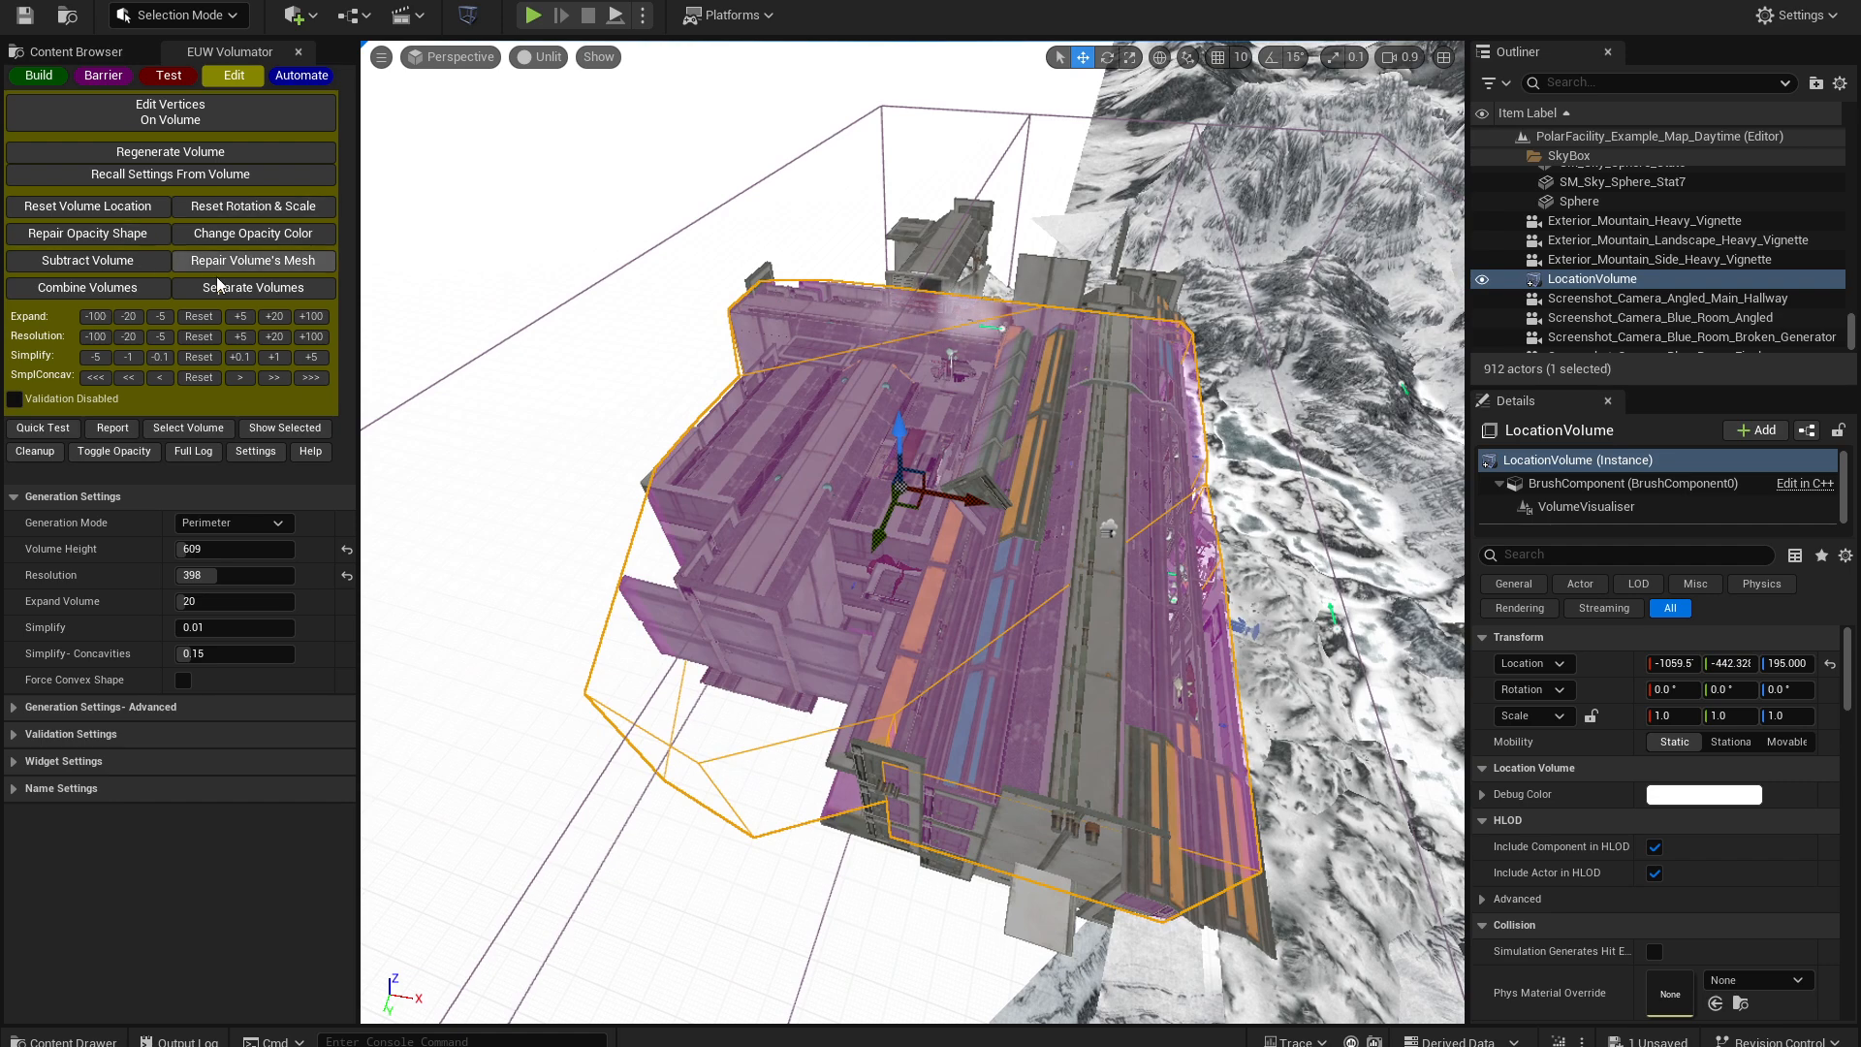
{"action": "left_click", "coordinate": [187, 152]}
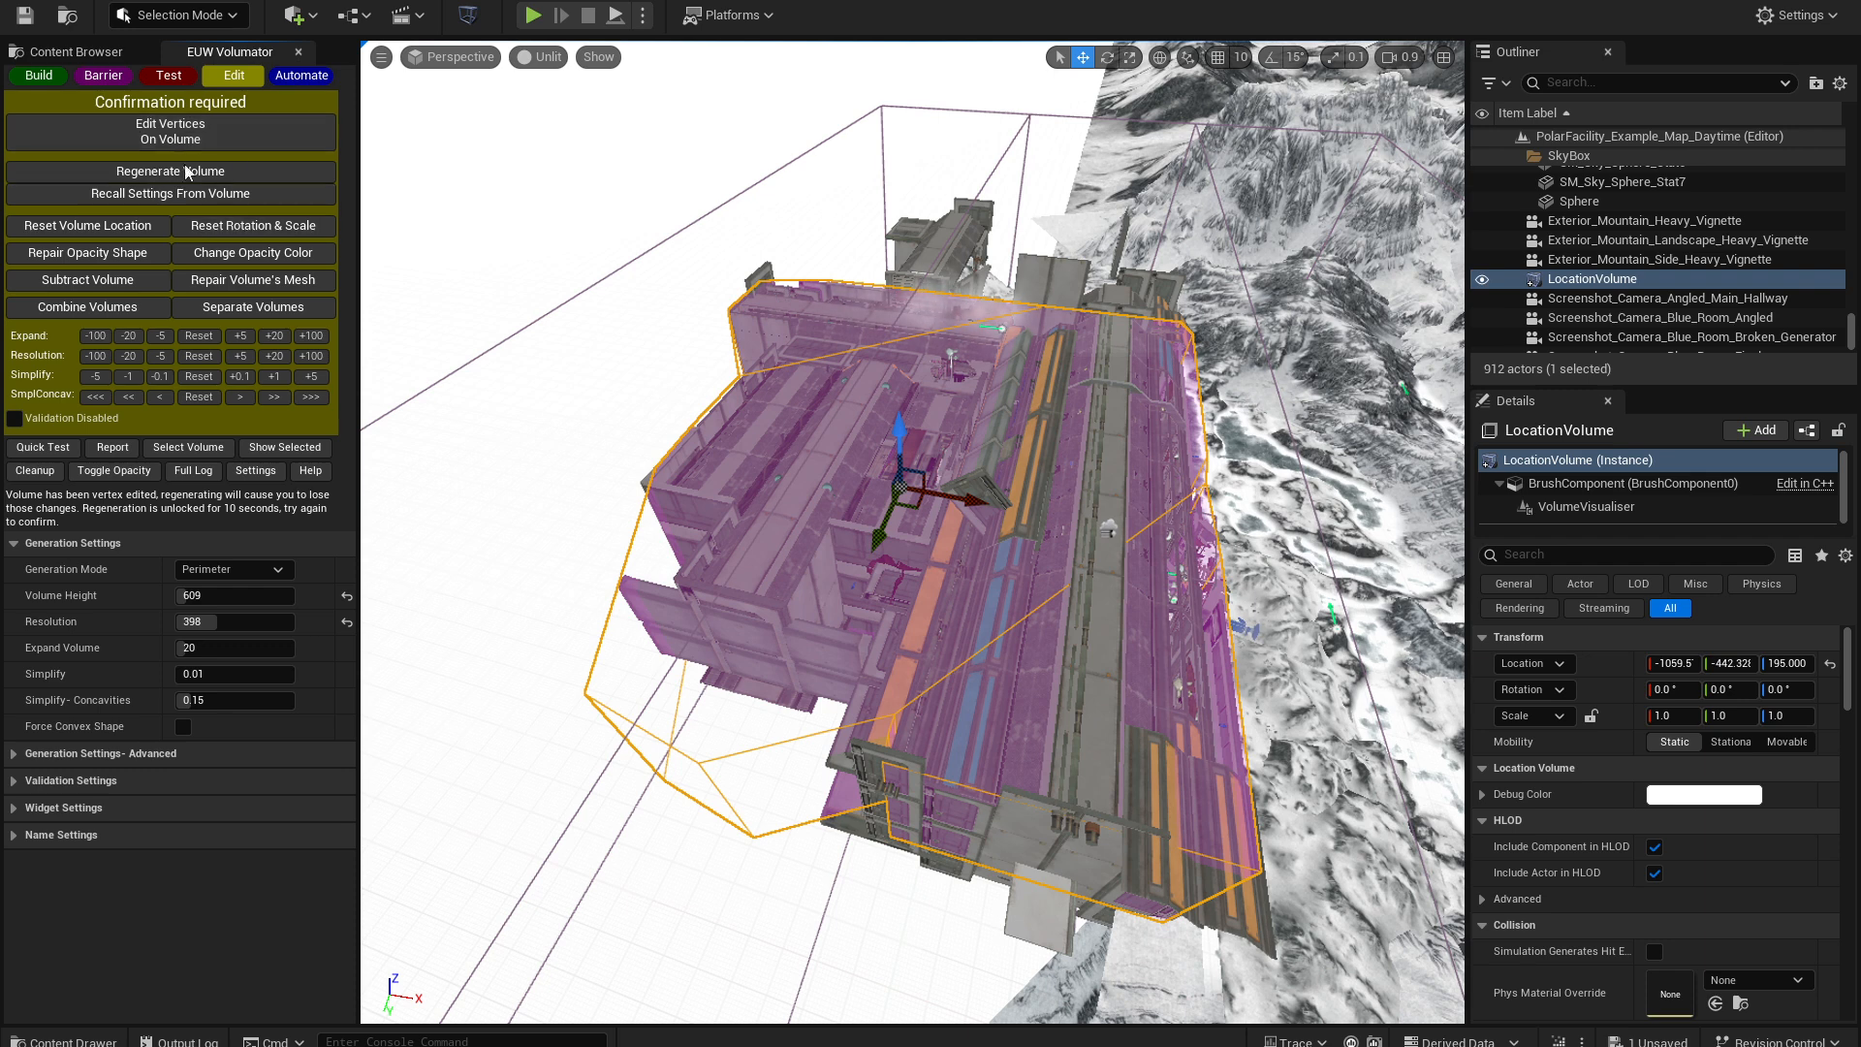
{"action": "left_click", "coordinate": [187, 171]}
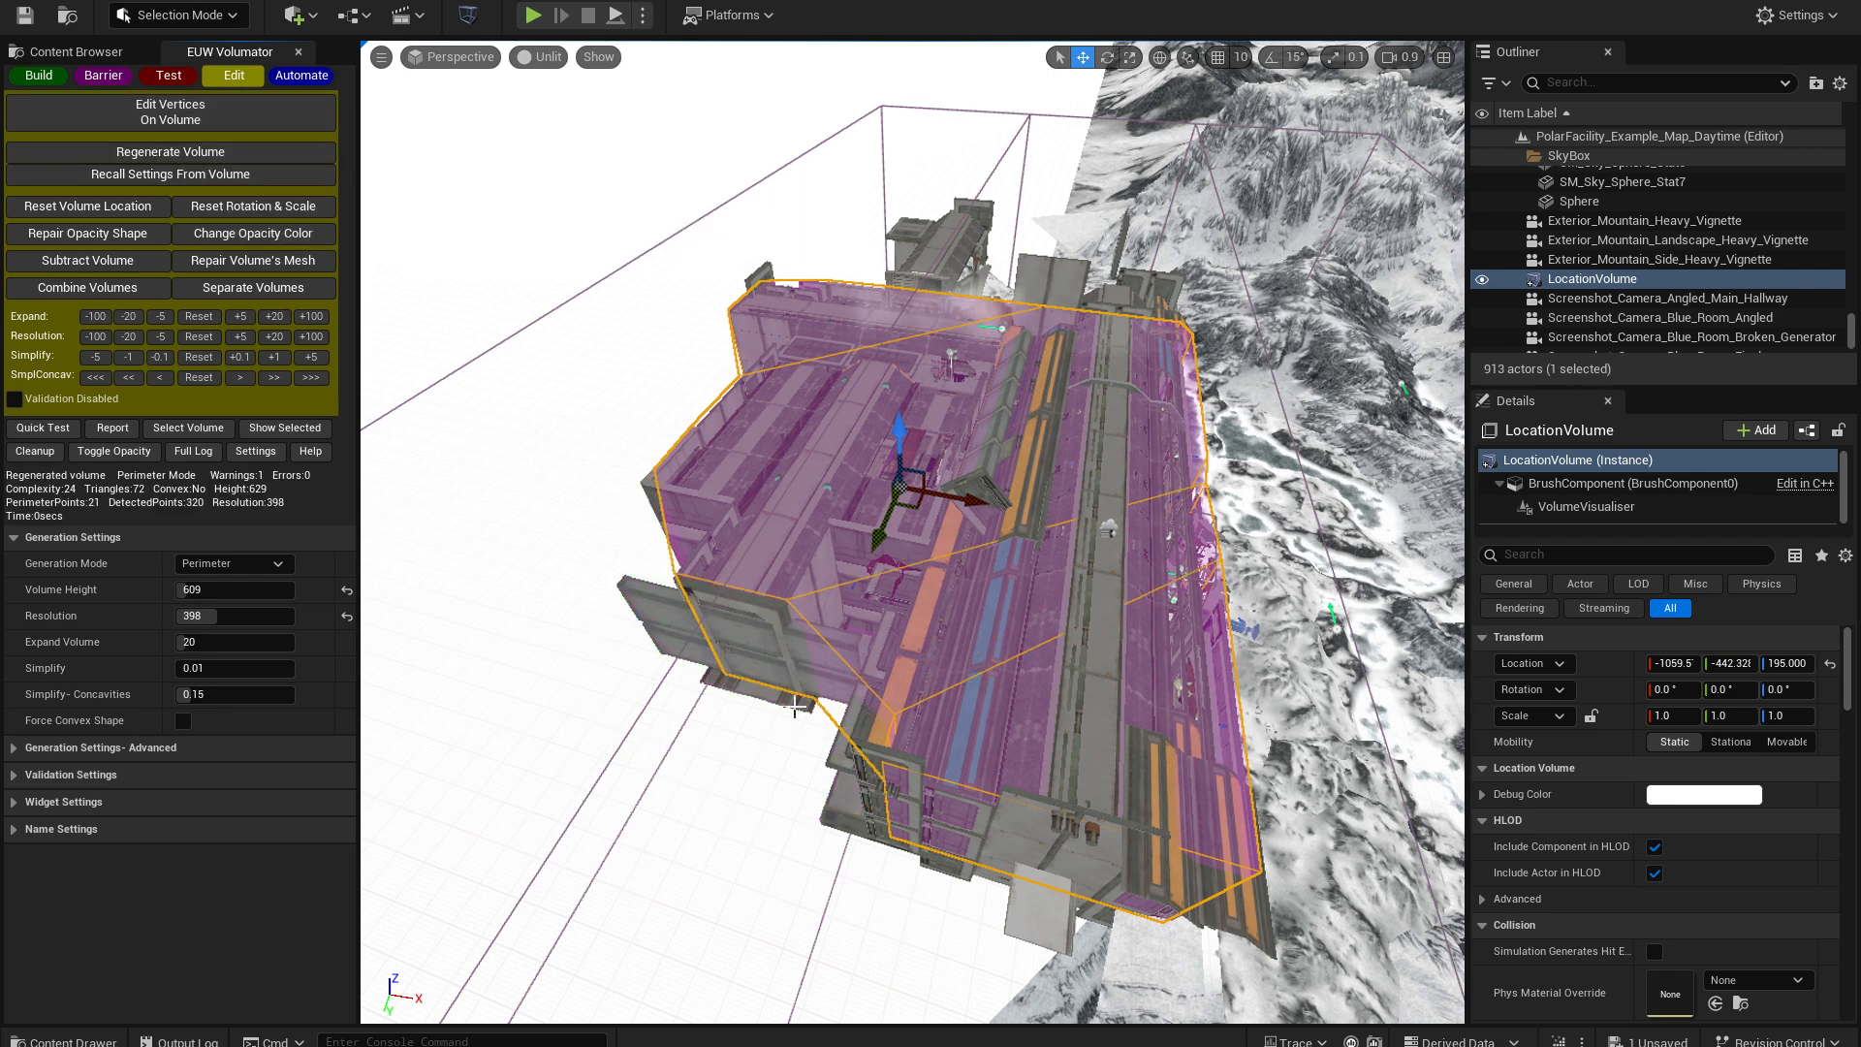
- Edit LocationVolume's vertices again, pull the perimeter vertex at the building's protruding corner outward, and commit the edit
{"action": "left_click", "coordinate": [190, 114]}
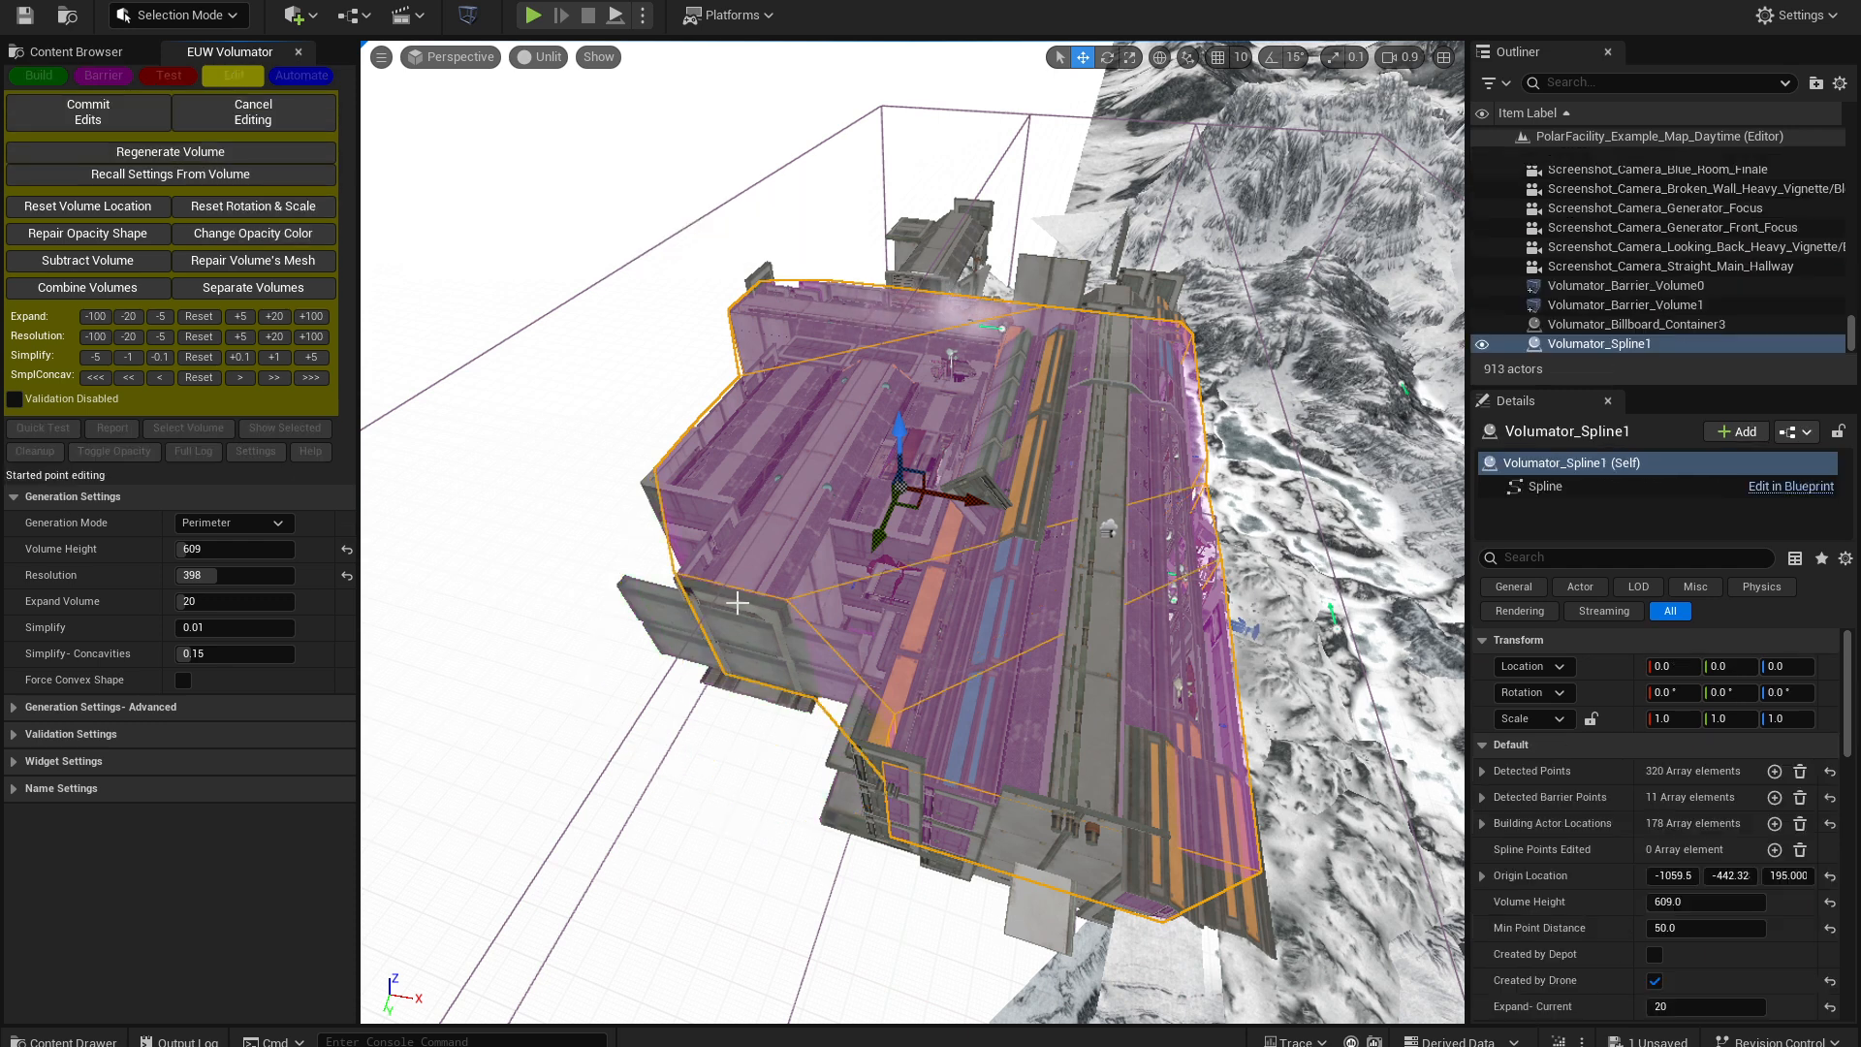
{"action": "left_click", "coordinate": [702, 630]}
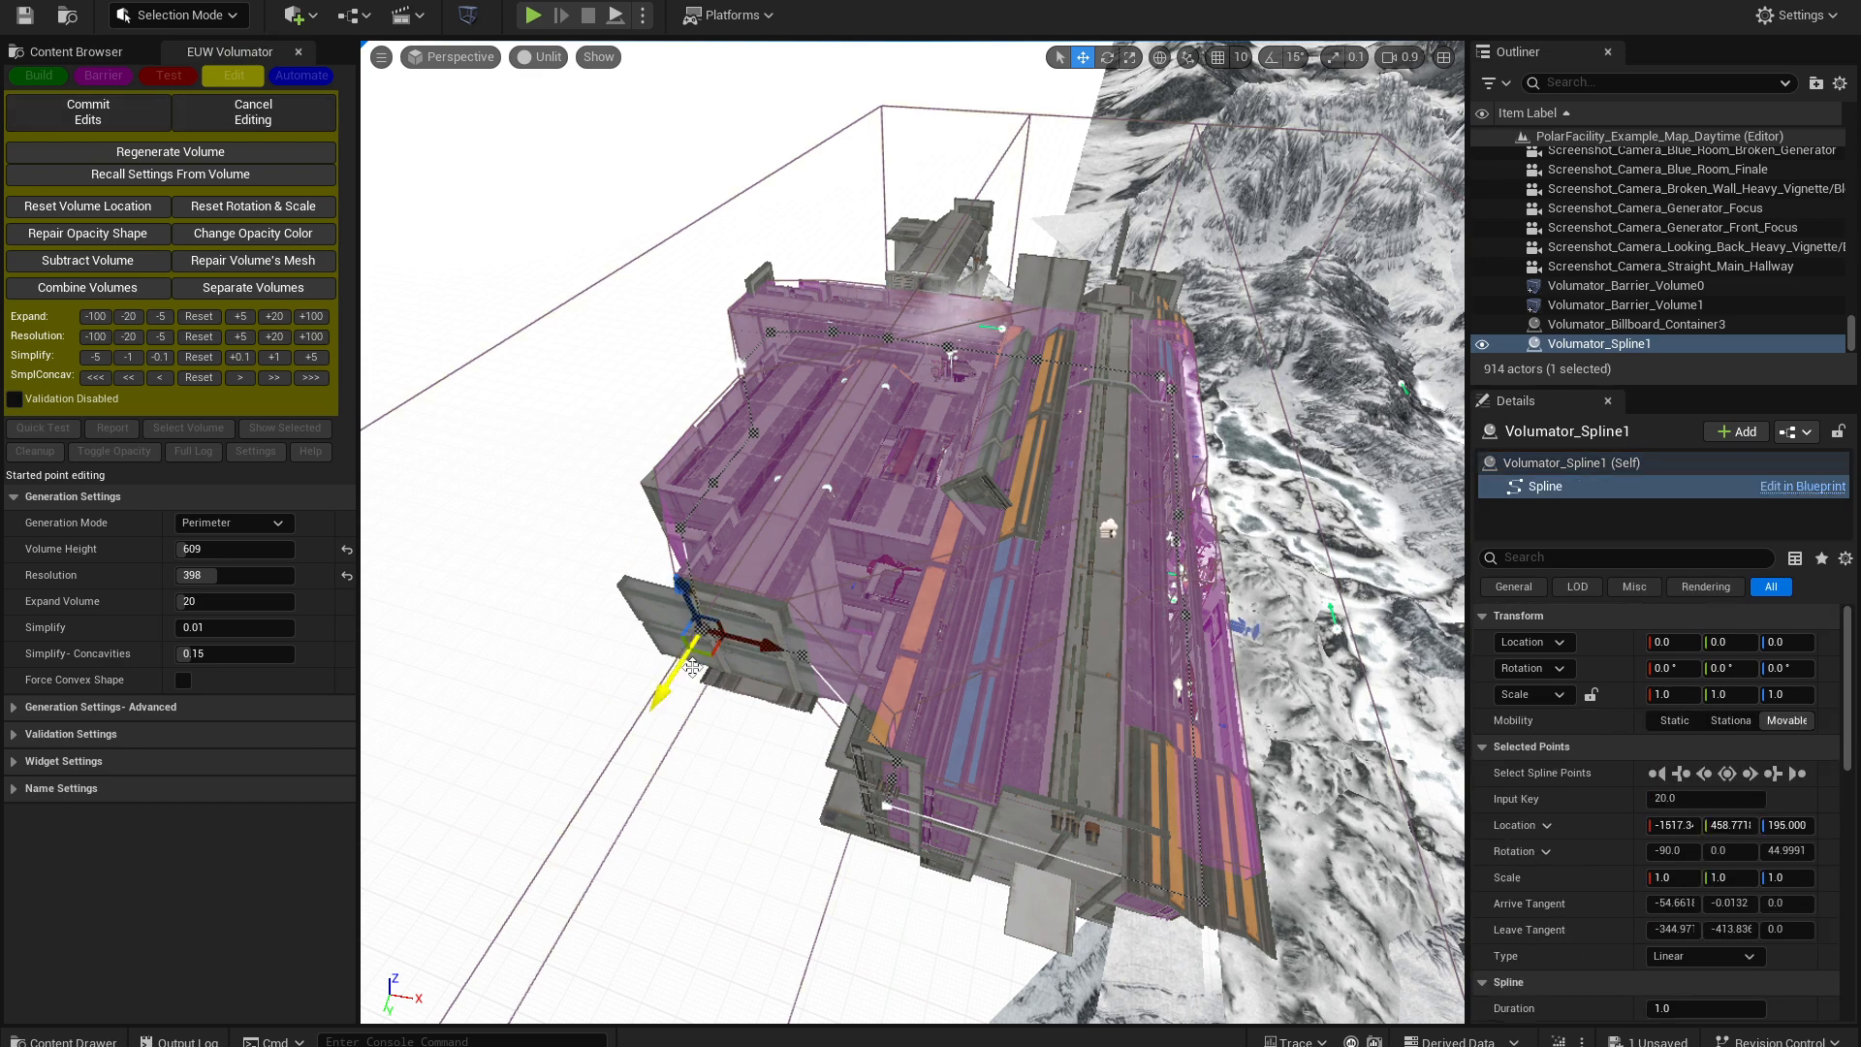
{"action": "right_click_drag", "start_coordinate": [683, 656], "coordinate": [653, 657]}
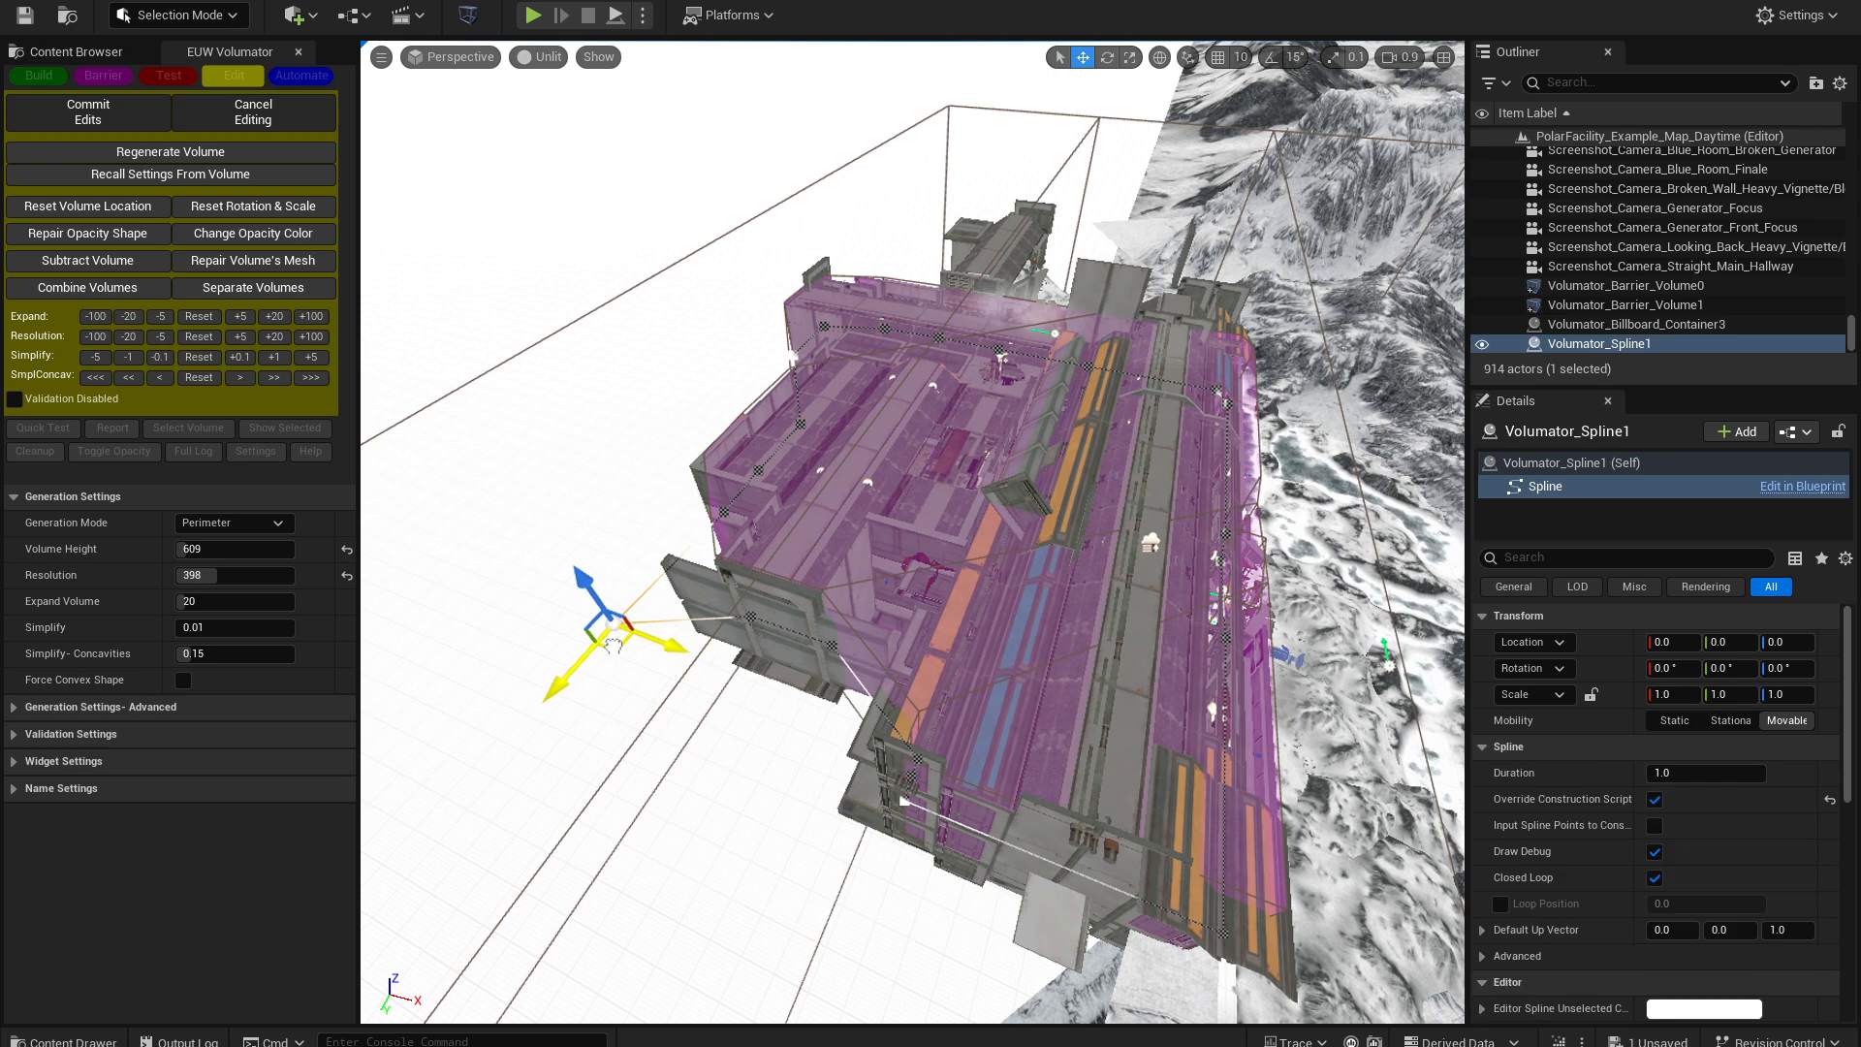
{"action": "left_click", "coordinate": [160, 115]}
- Reopen LocationVolume for vertex editing, move the extended corner vertex and a neighbouring perimeter vertex farther outward, and commit the edits
{"action": "left_click", "coordinate": [178, 119]}
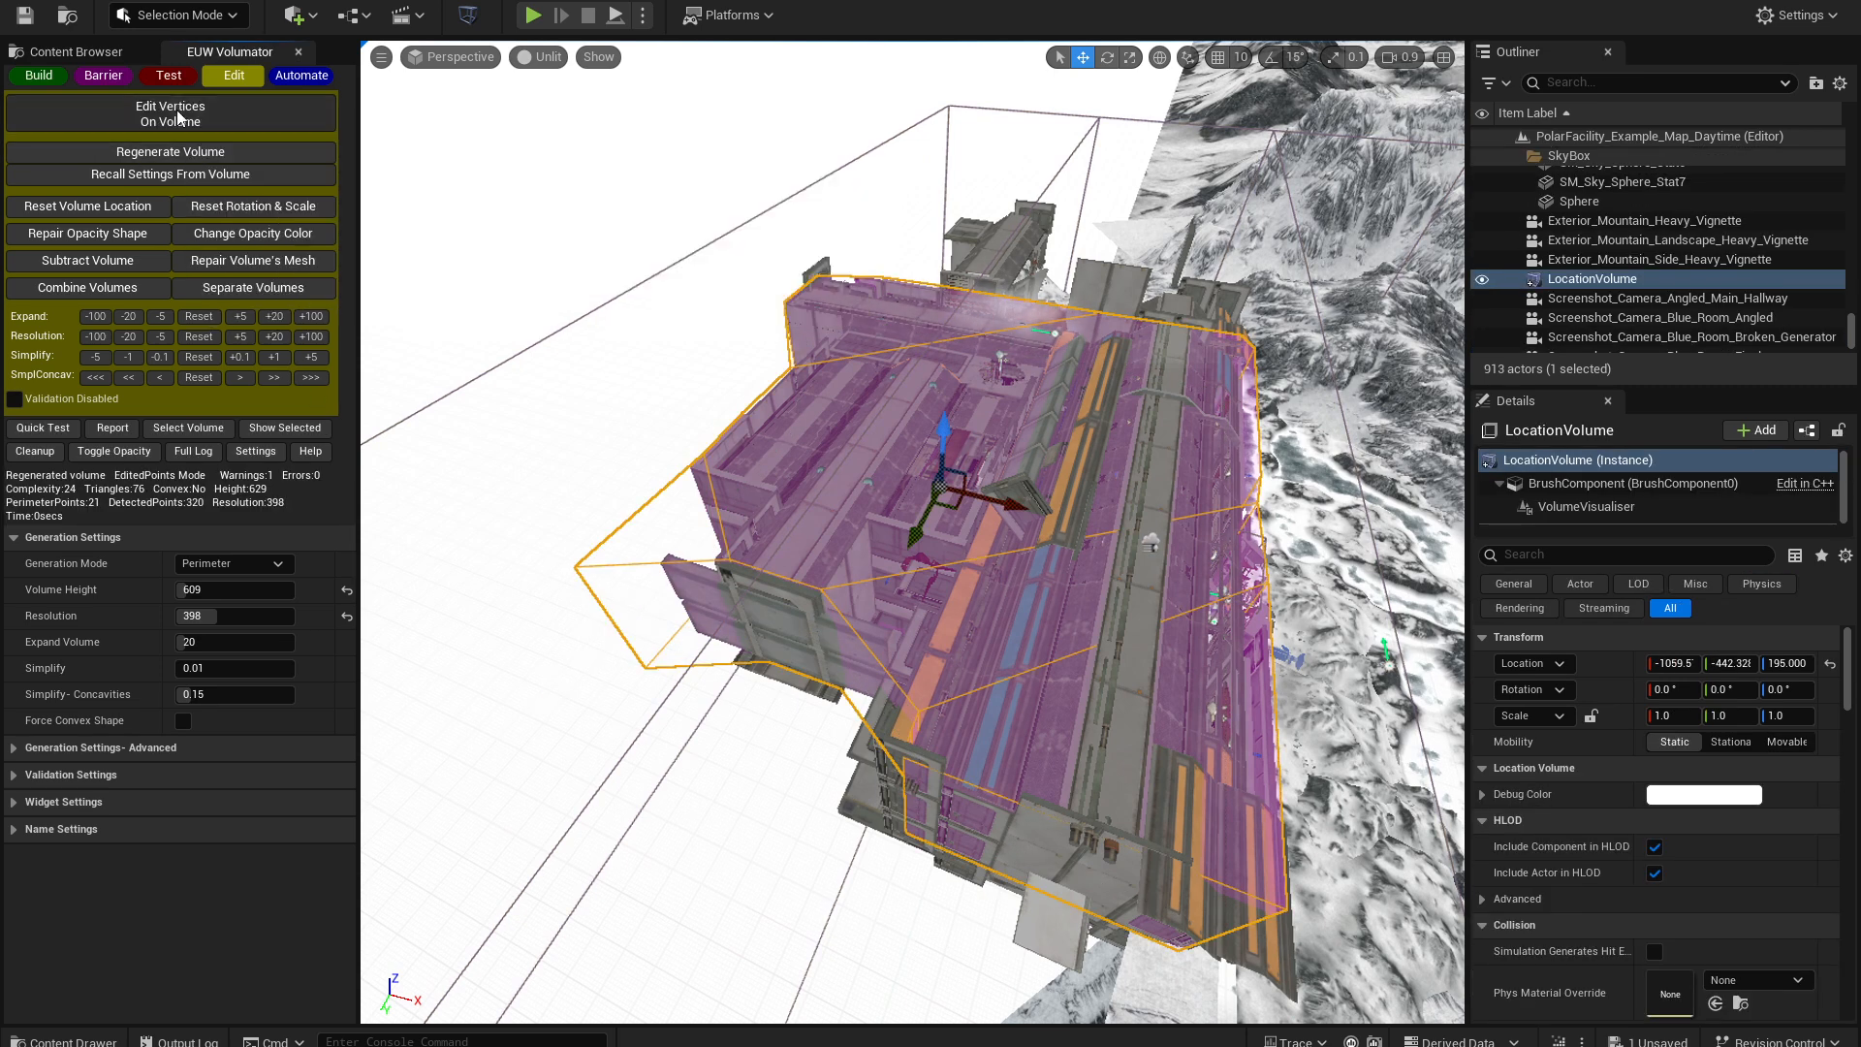
{"action": "left_click", "coordinate": [616, 628]}
{"action": "left_click_drag", "start_coordinate": [582, 681], "coordinate": [488, 773]}
{"action": "right_click_drag", "start_coordinate": [488, 774], "coordinate": [740, 647]}
{"action": "key", "text": "a"}
{"action": "left_click", "coordinate": [794, 562]}
{"action": "left_click_drag", "start_coordinate": [853, 546], "coordinate": [987, 510]}
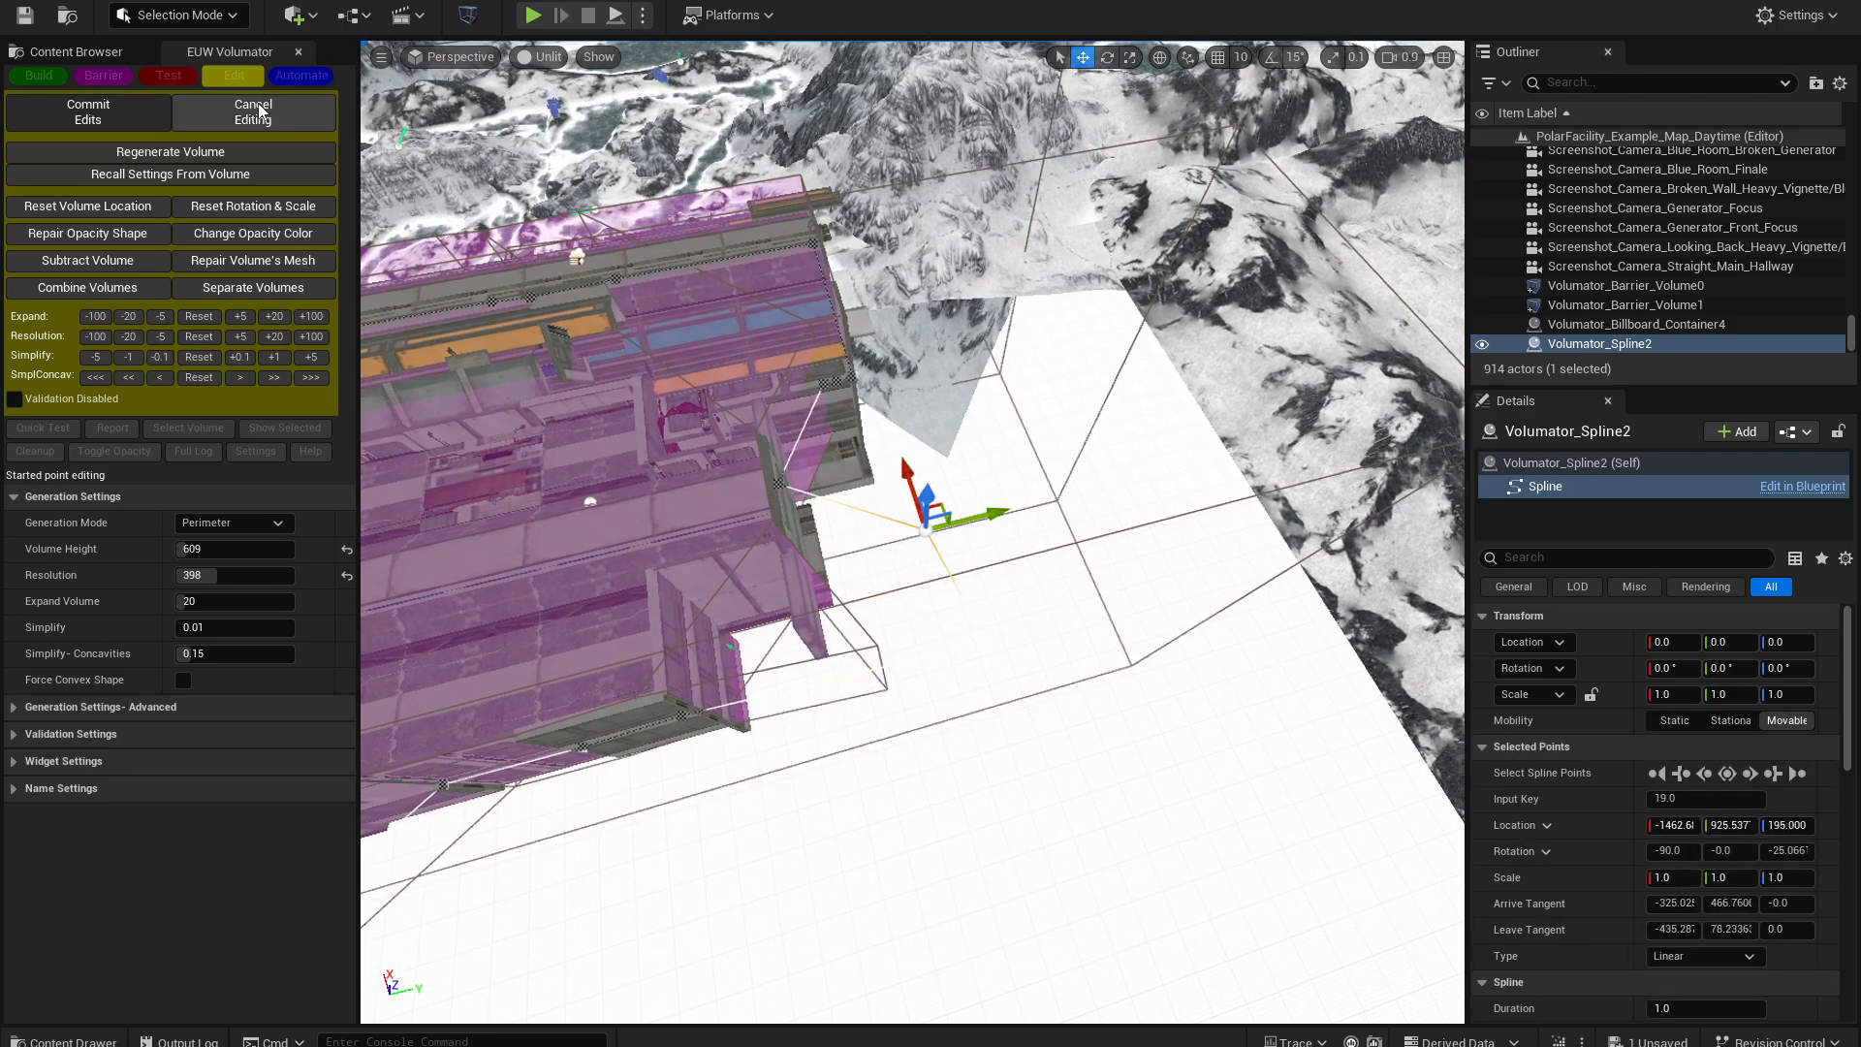
{"action": "left_click", "coordinate": [89, 112]}
{"action": "key", "text": "d"}
{"action": "right_click_drag", "start_coordinate": [795, 550], "coordinate": [1060, 542]}
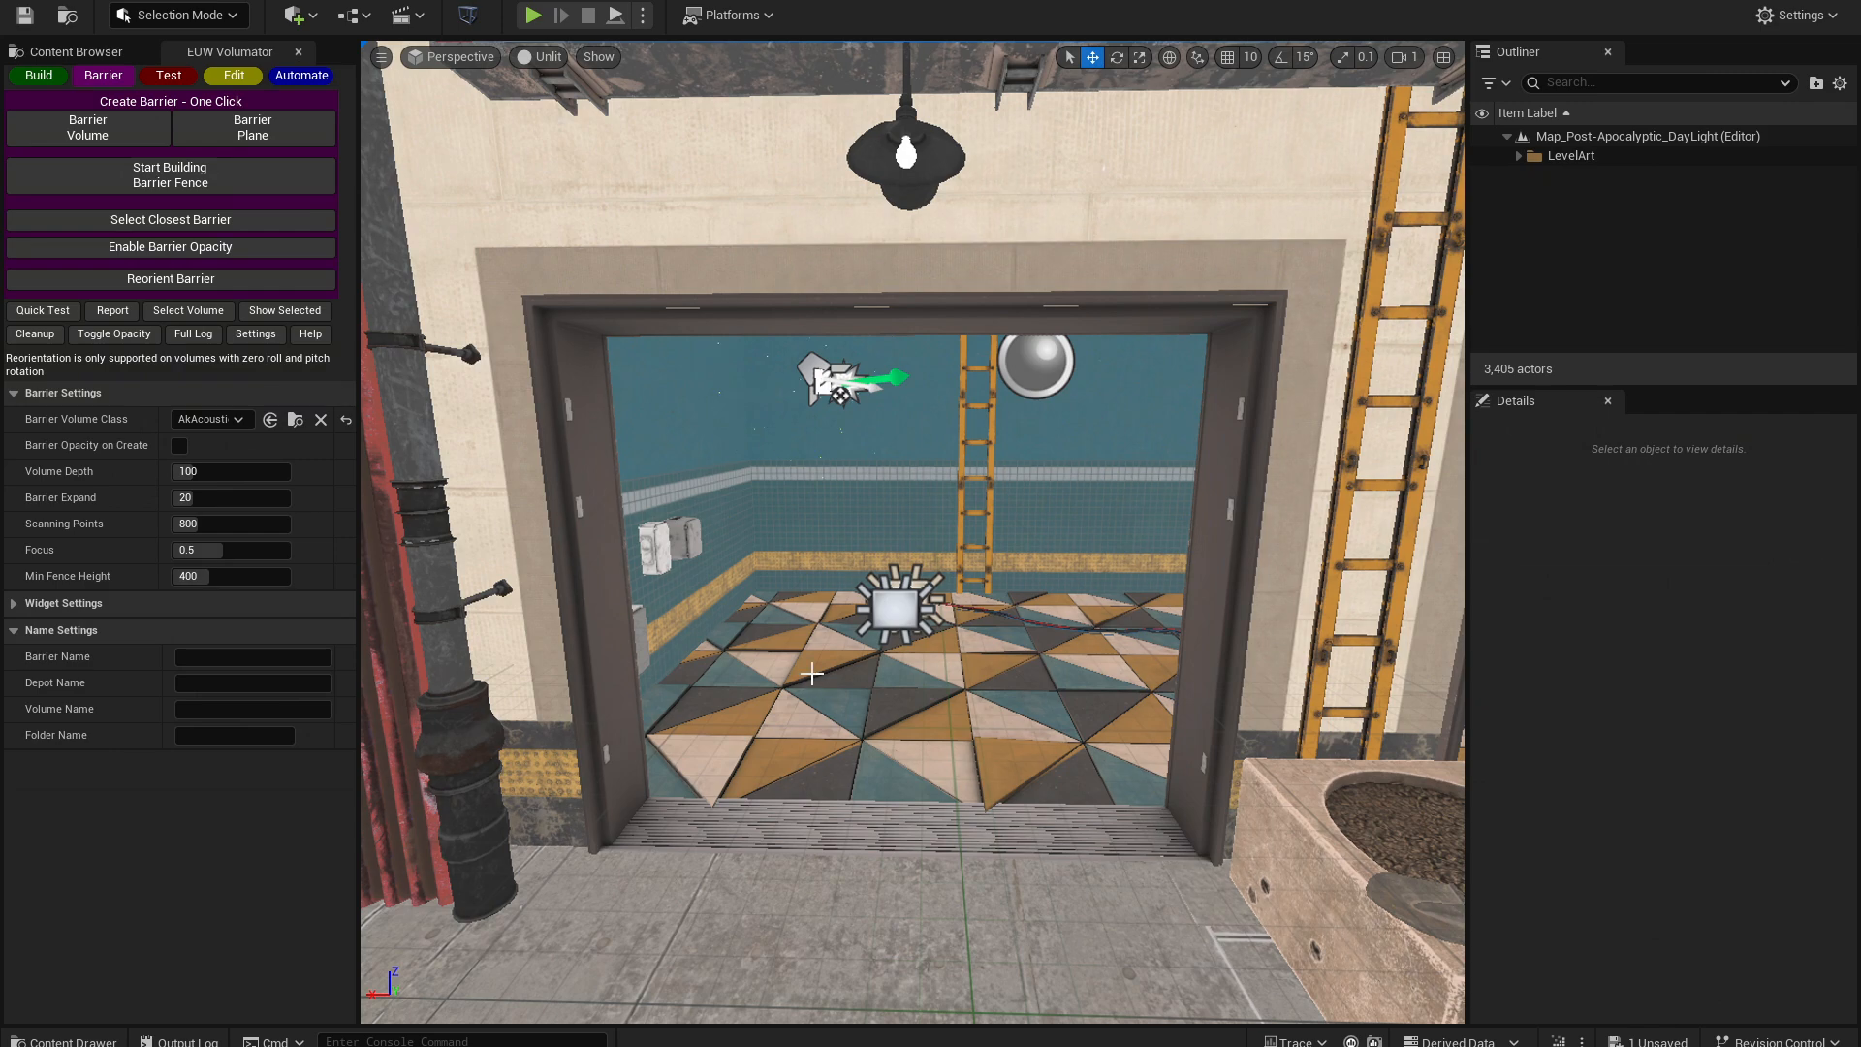
- Create a one-click barrier volume of class AkAcousticPortal in the shop's open doorway
{"action": "key", "text": "q"}
{"action": "right_click_drag", "start_coordinate": [809, 659], "coordinate": [804, 661]}
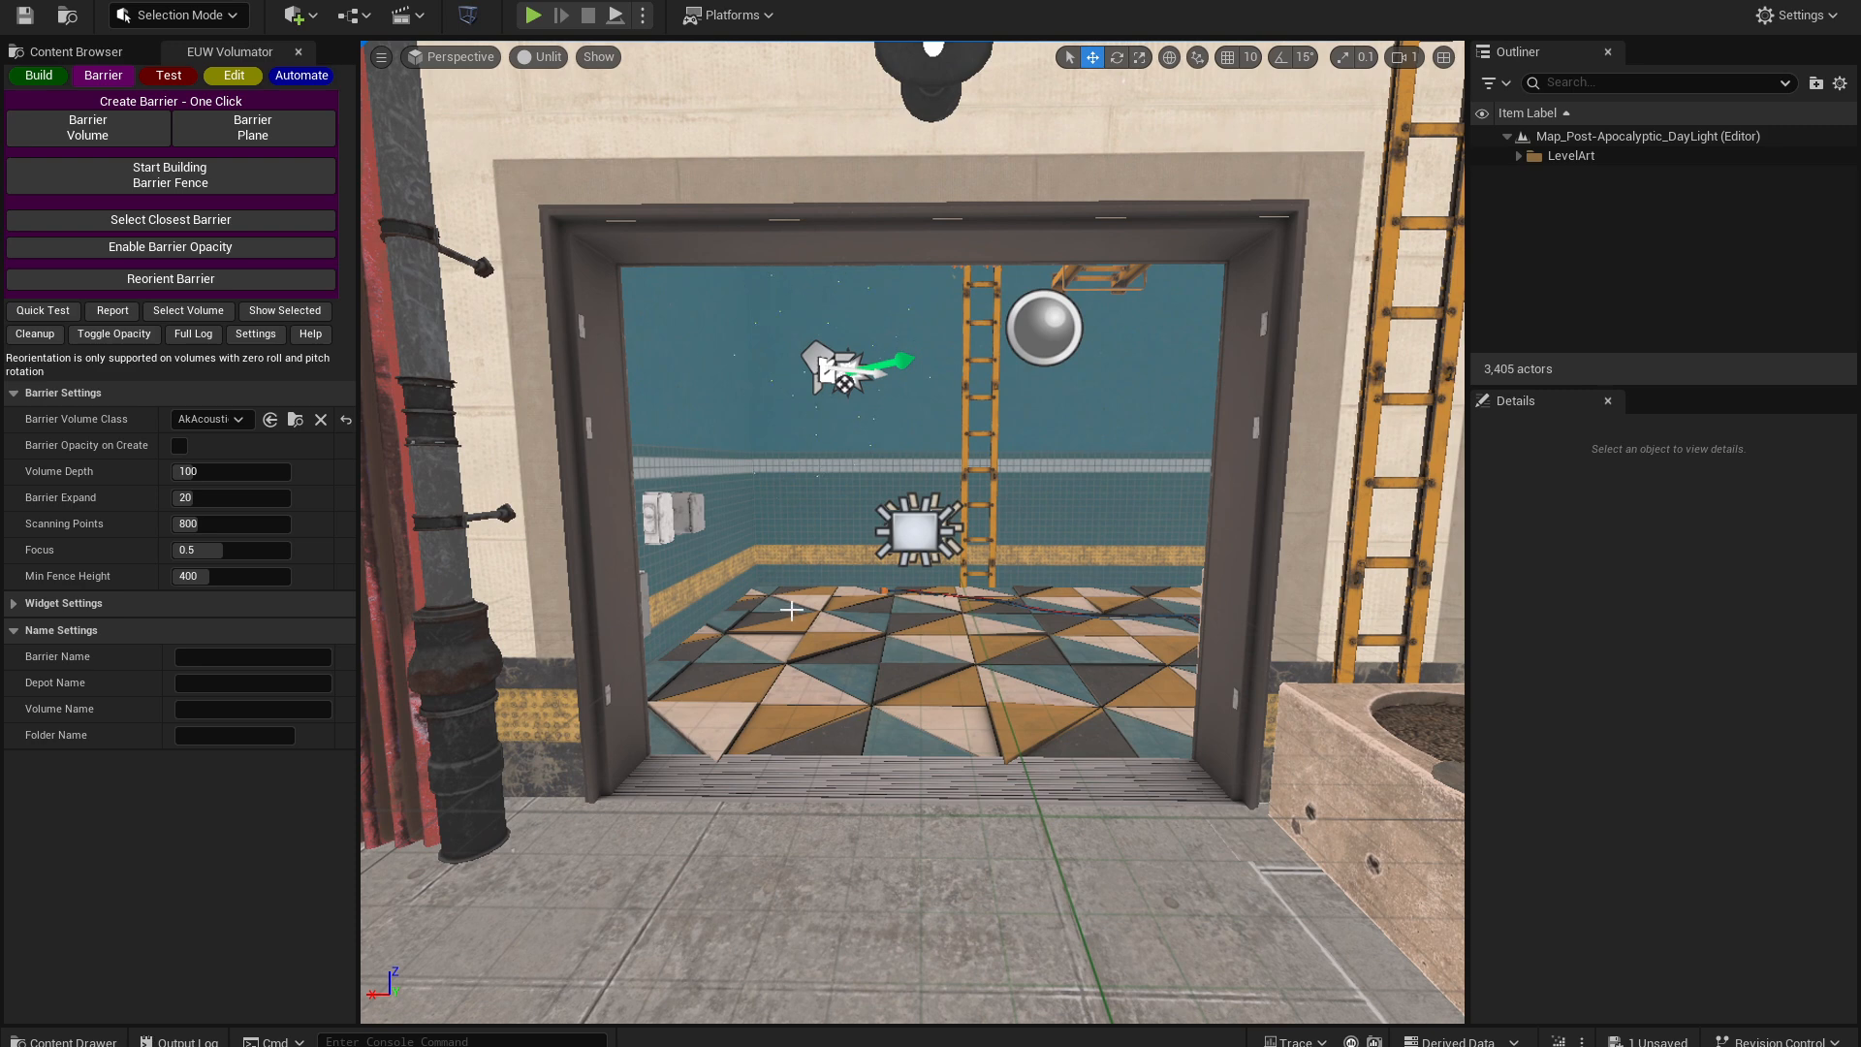
{"action": "left_click", "coordinate": [208, 419]}
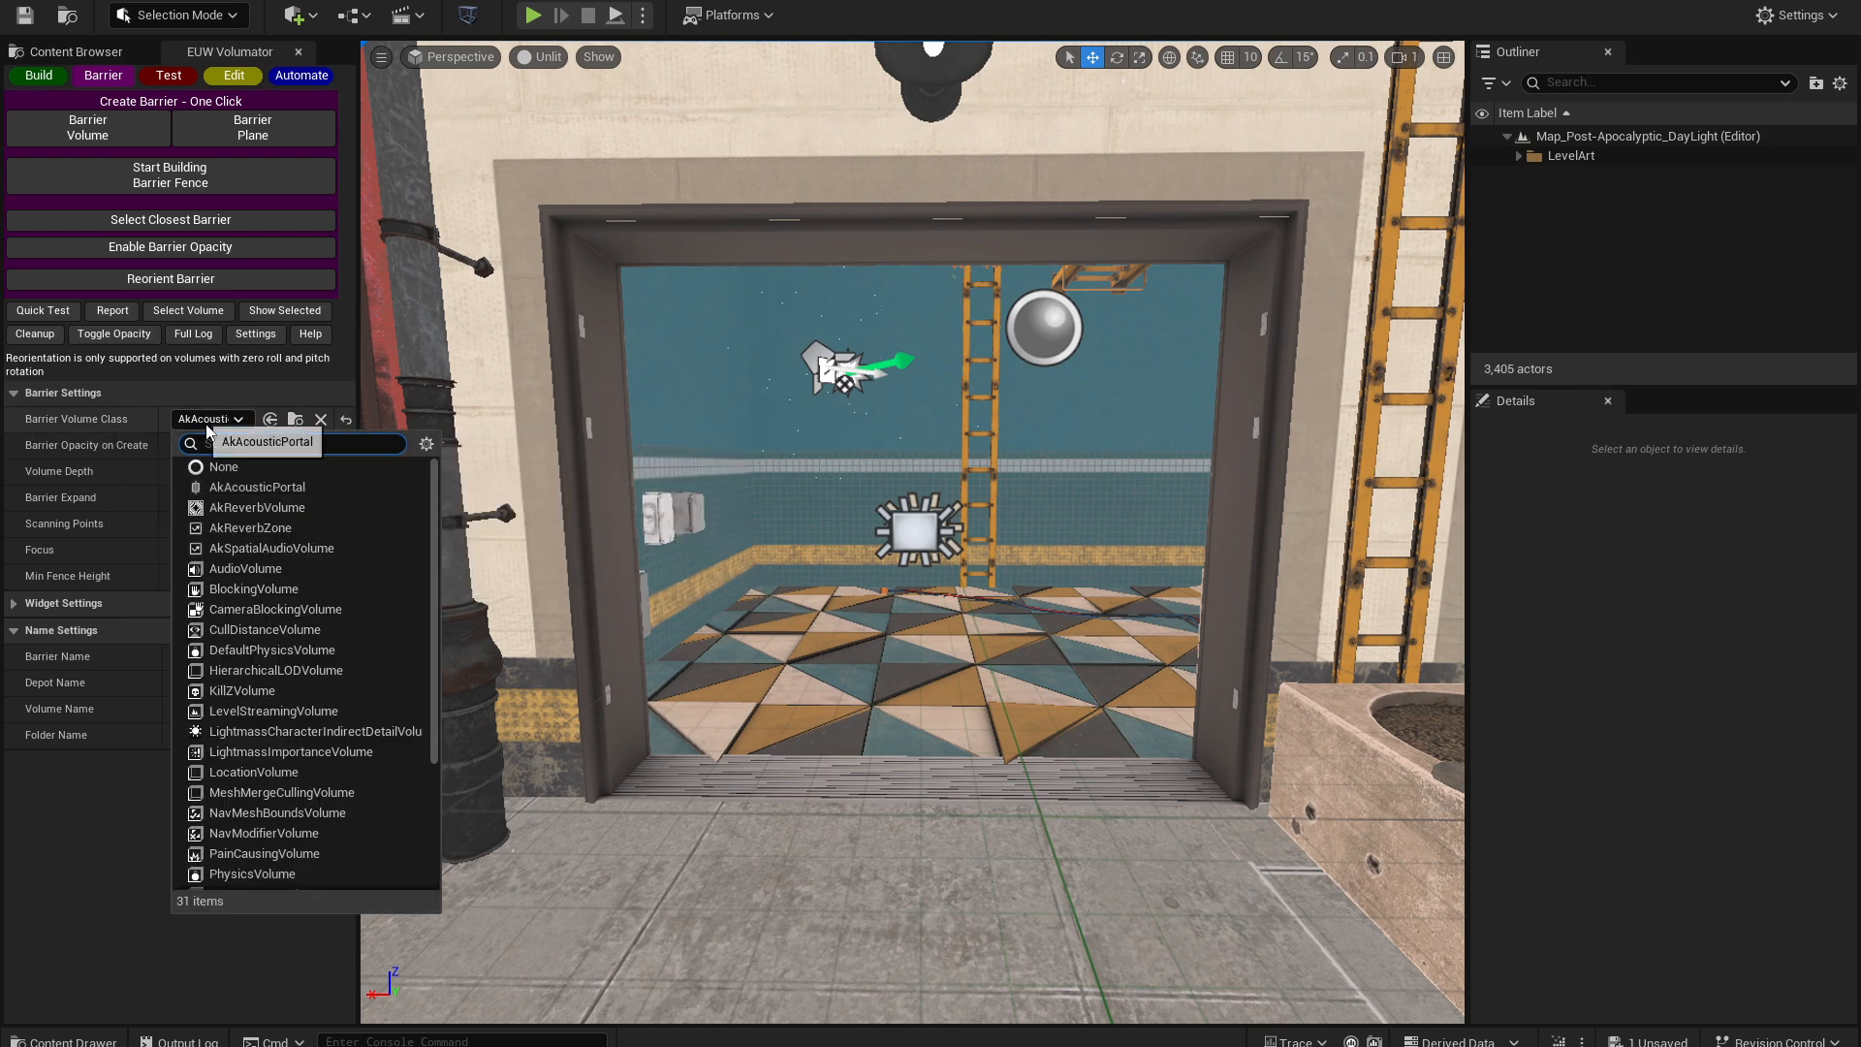
{"action": "left_click", "coordinate": [130, 429]}
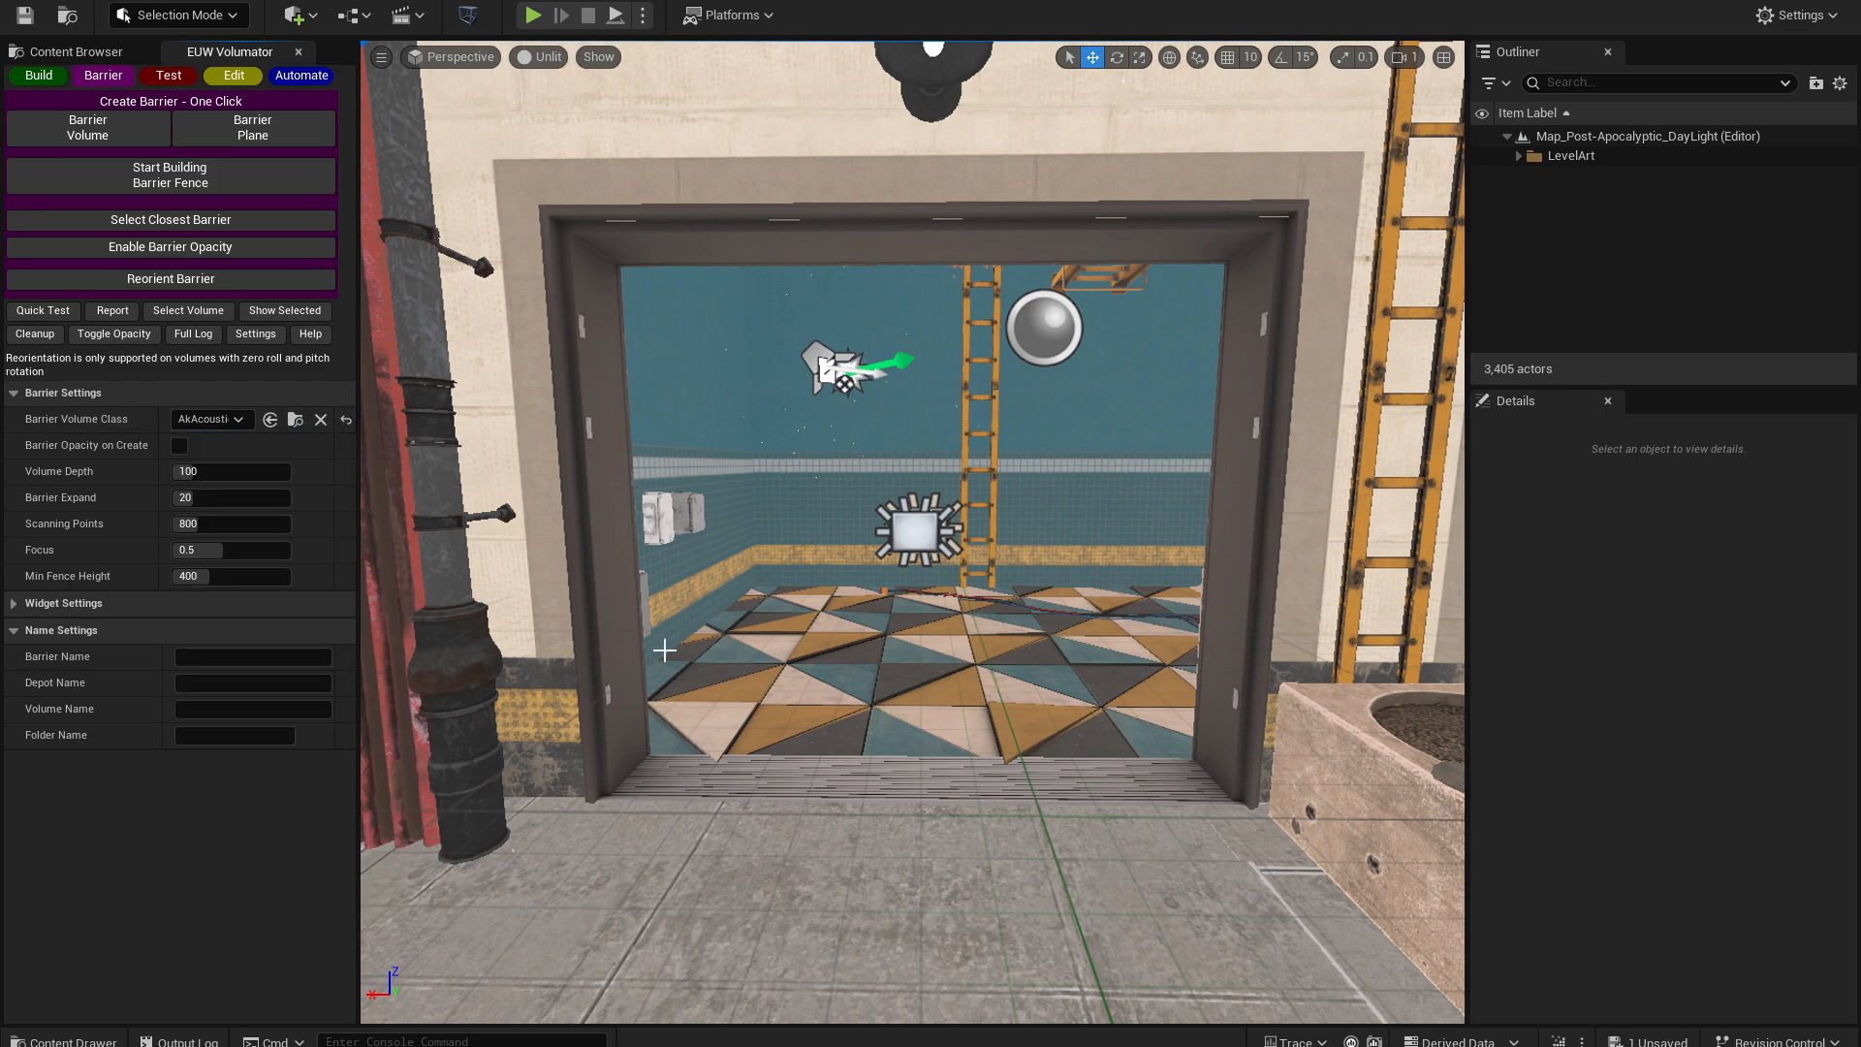
{"action": "right_click_drag", "start_coordinate": [665, 643], "coordinate": [658, 656]}
{"action": "right_click_drag", "start_coordinate": [752, 599], "coordinate": [752, 605]}
{"action": "left_click_drag", "start_coordinate": [752, 598], "coordinate": [752, 514]}
{"action": "left_click", "coordinate": [114, 138]}
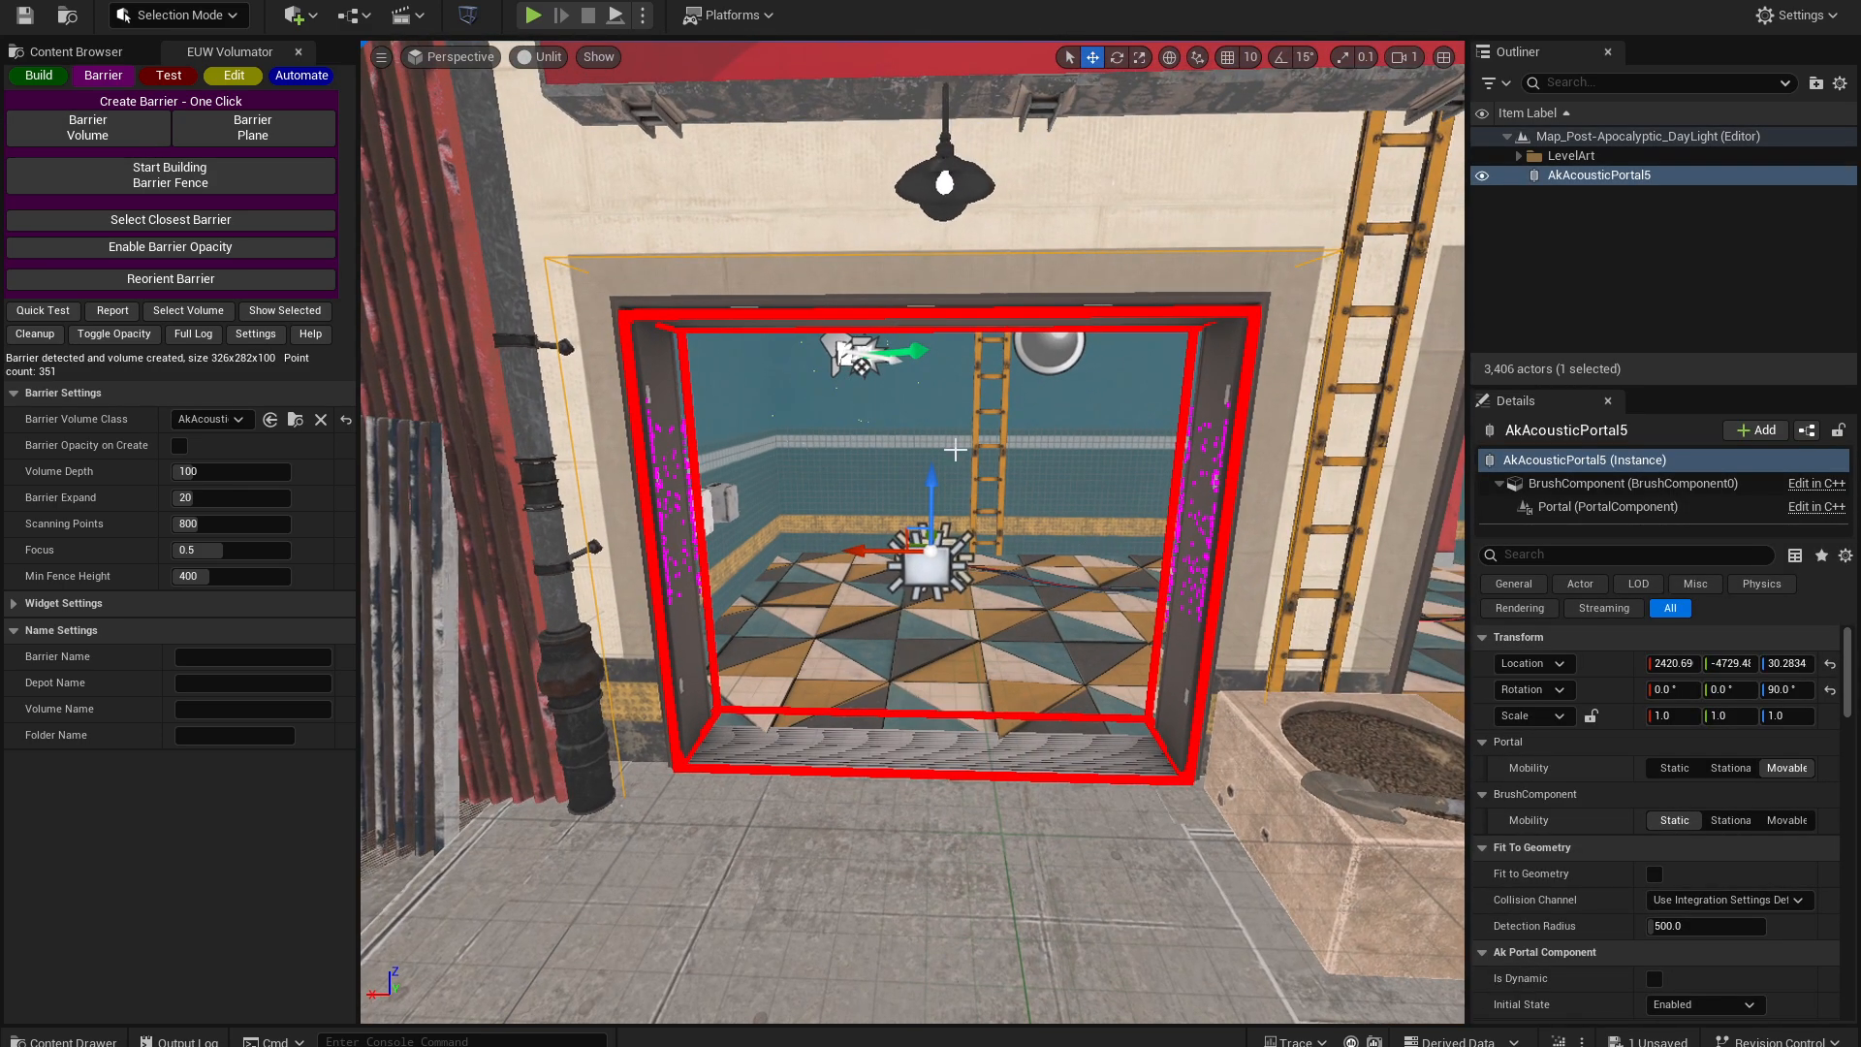
- Reorient the acoustic portal in the shop doorway to a Z rotation of 180° and inspect its direction
{"action": "right_click_drag", "start_coordinate": [959, 502], "coordinate": [843, 558]}
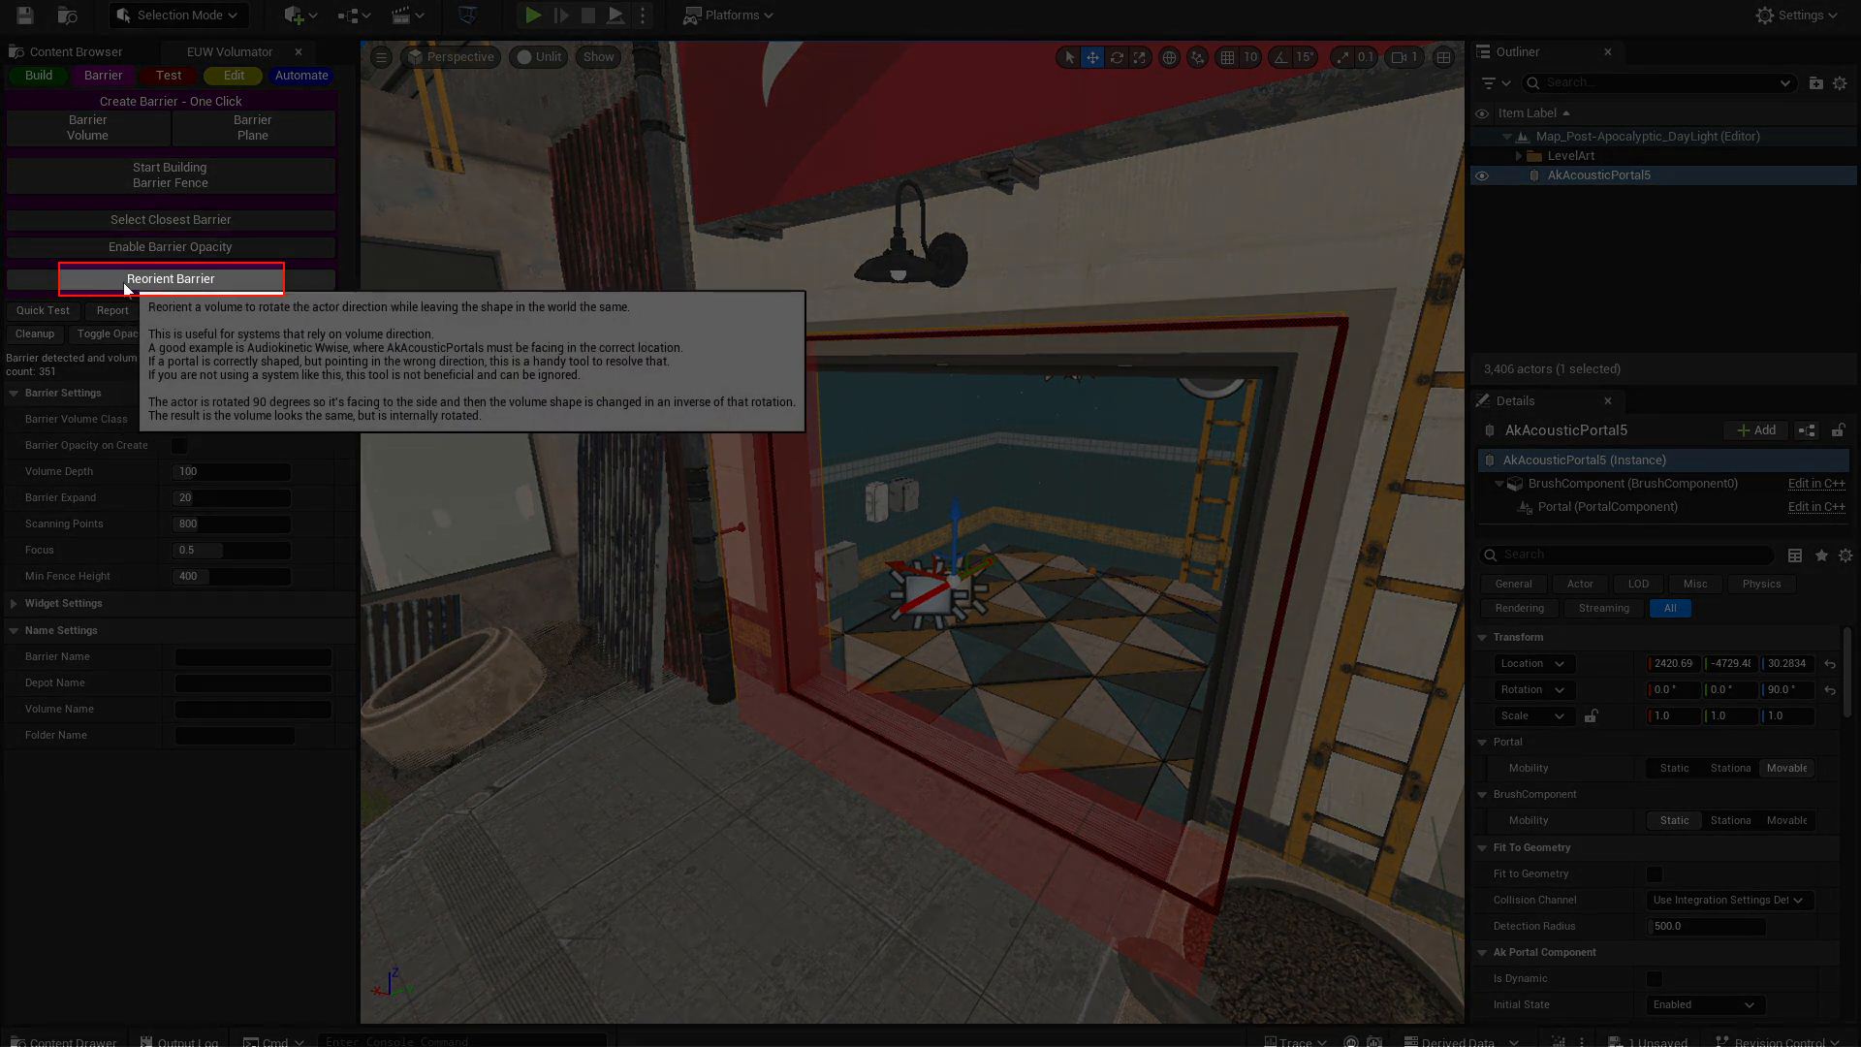
{"action": "right_click_drag", "start_coordinate": [891, 543], "coordinate": [1008, 542]}
{"action": "right_click_drag", "start_coordinate": [811, 531], "coordinate": [949, 543]}
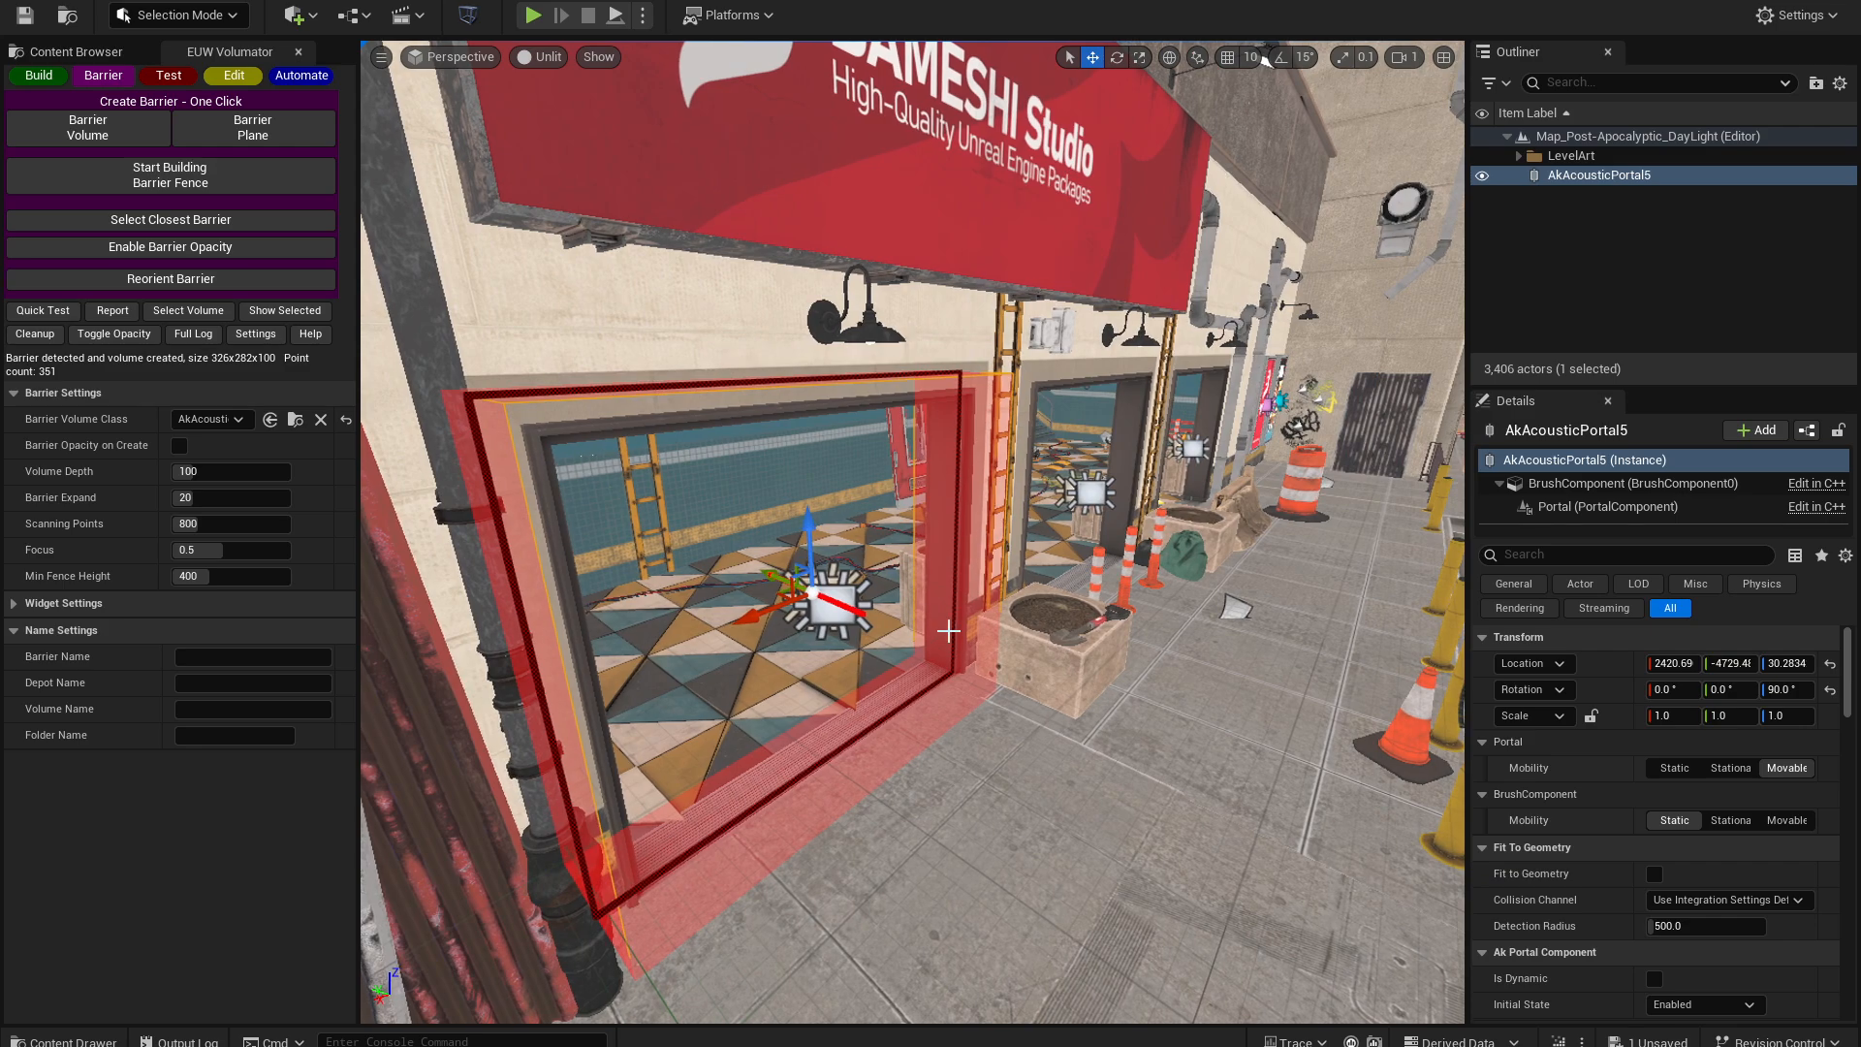
{"action": "right_click_drag", "start_coordinate": [922, 676], "coordinate": [630, 676]}
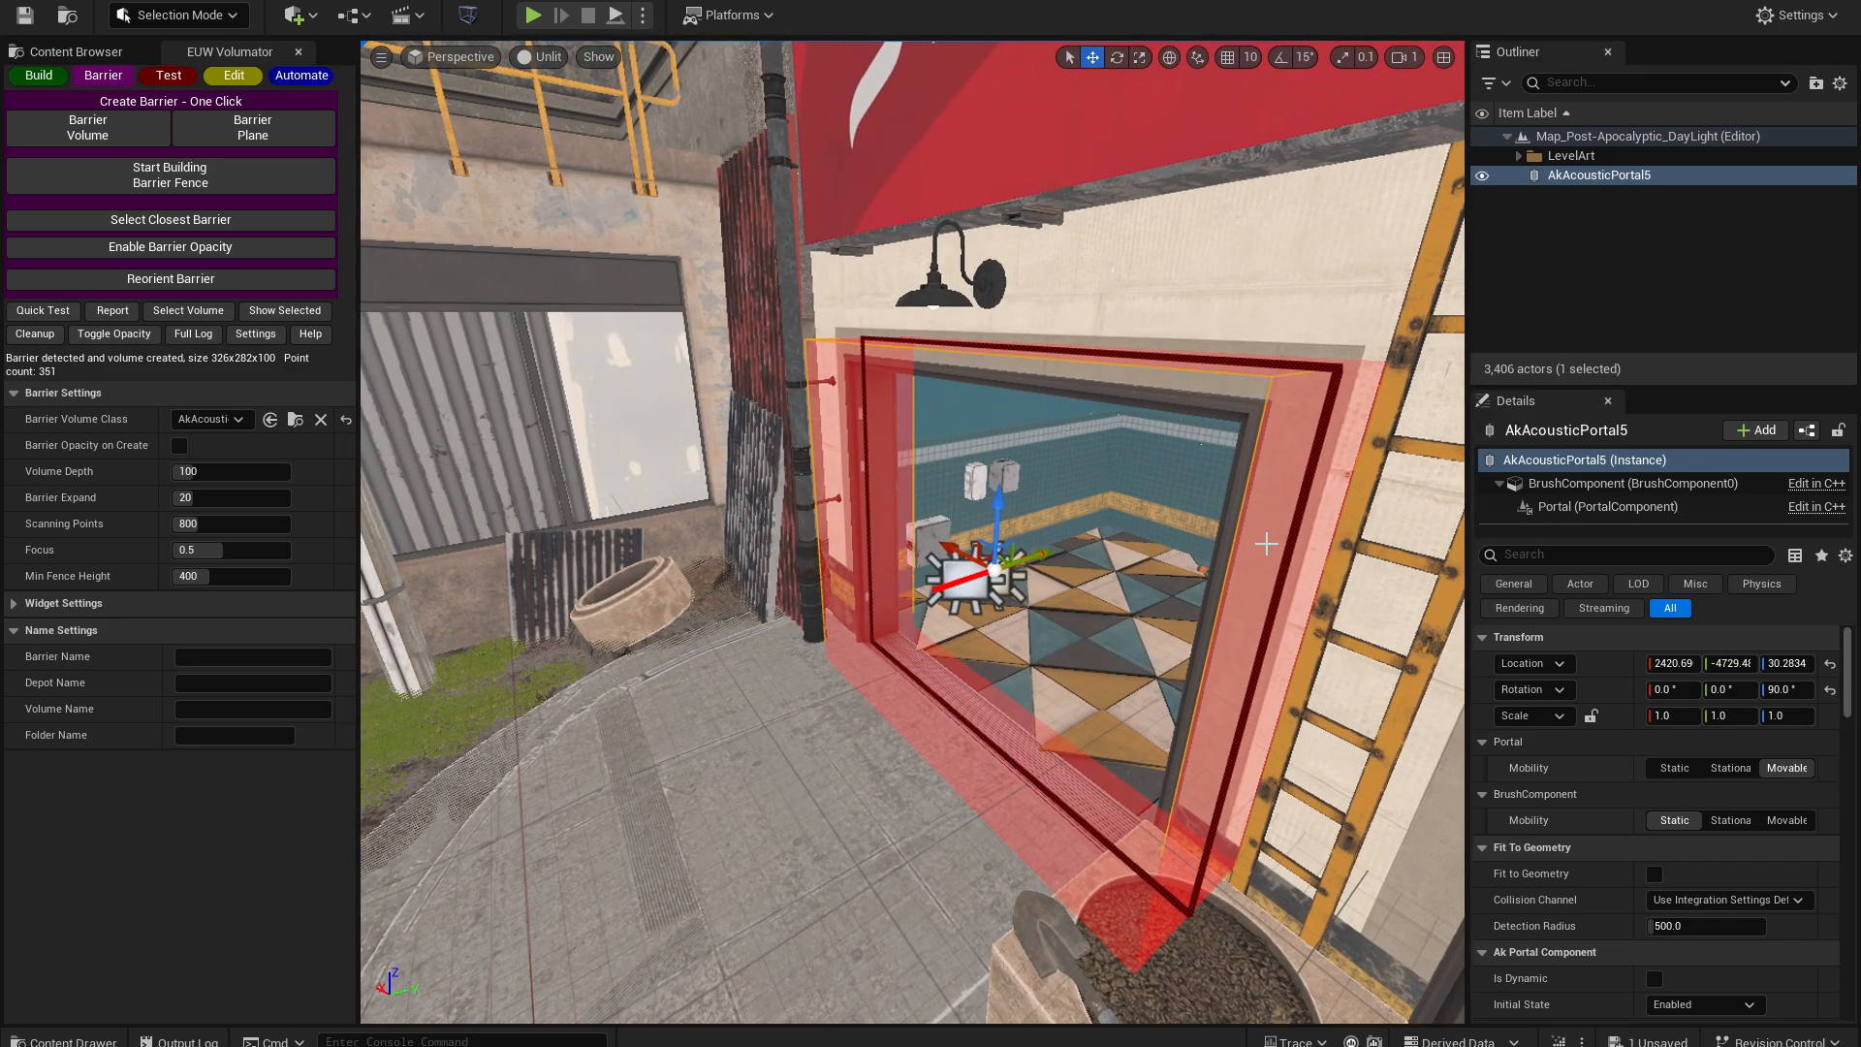
{"action": "key", "text": "f"}
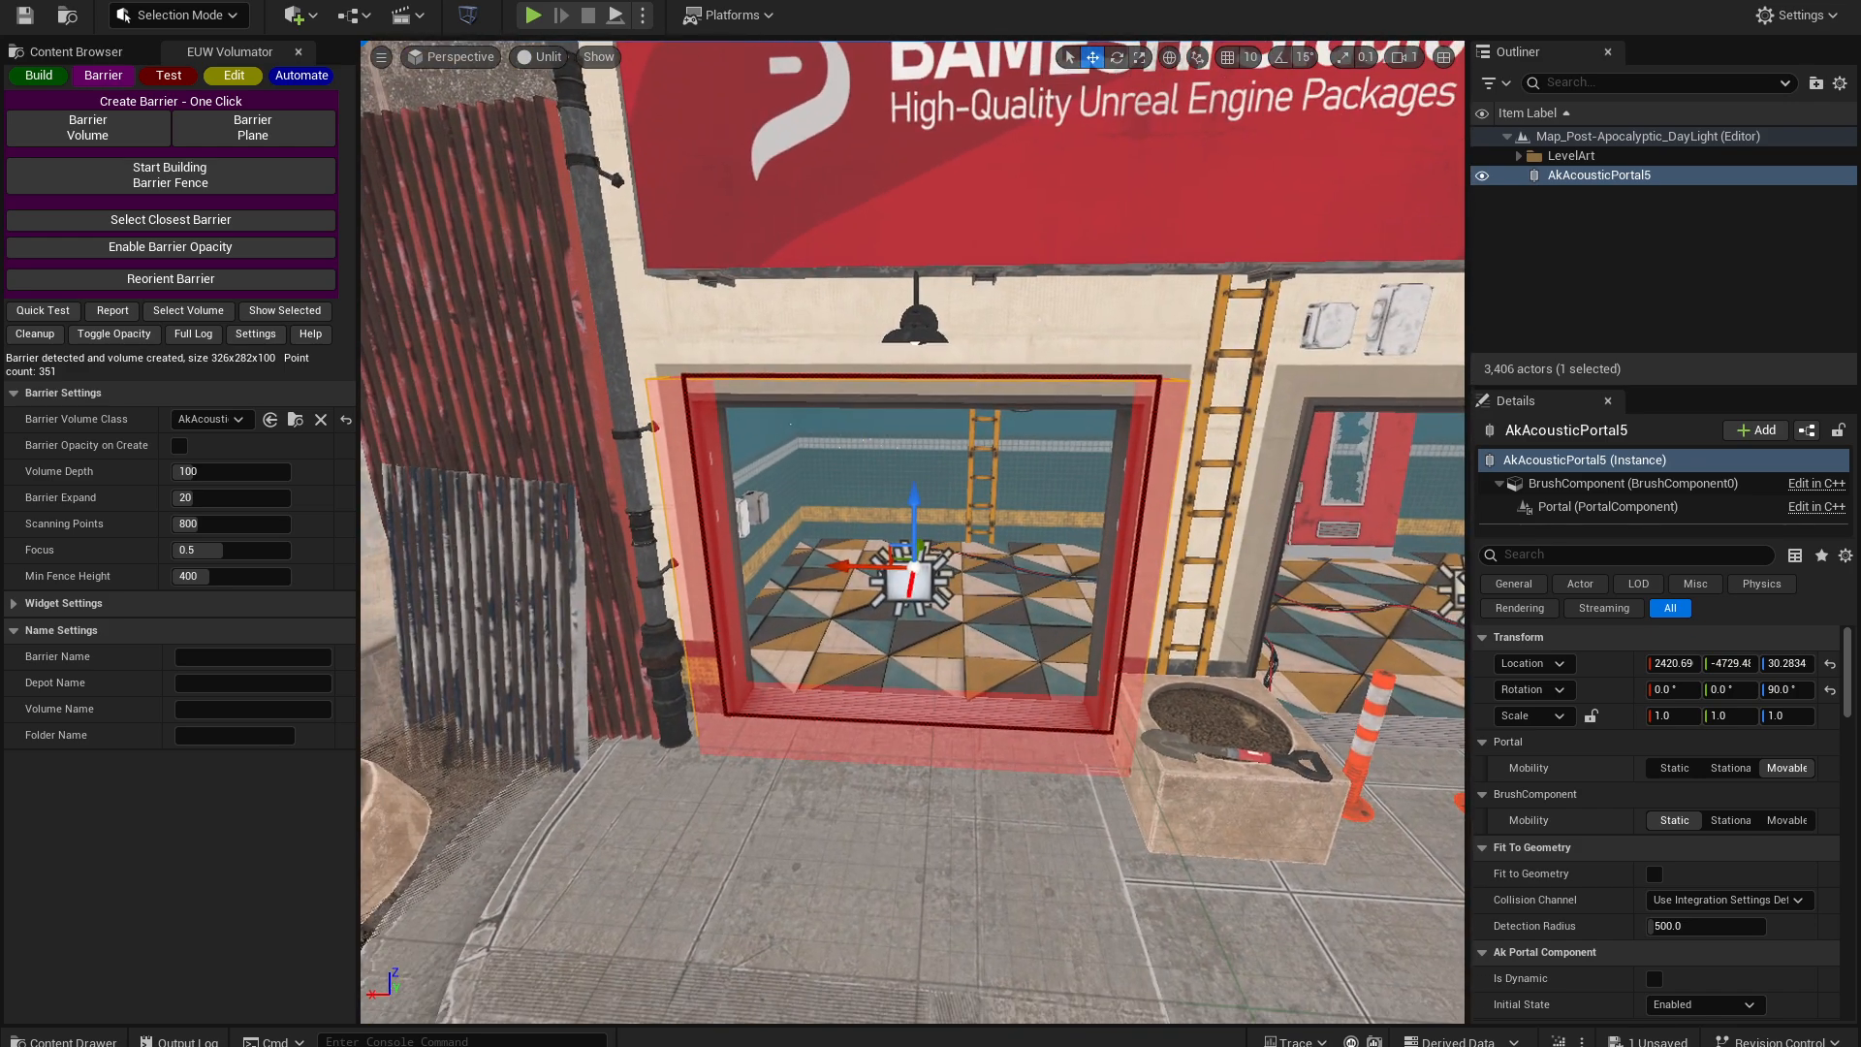
{"action": "left_click", "coordinate": [188, 281]}
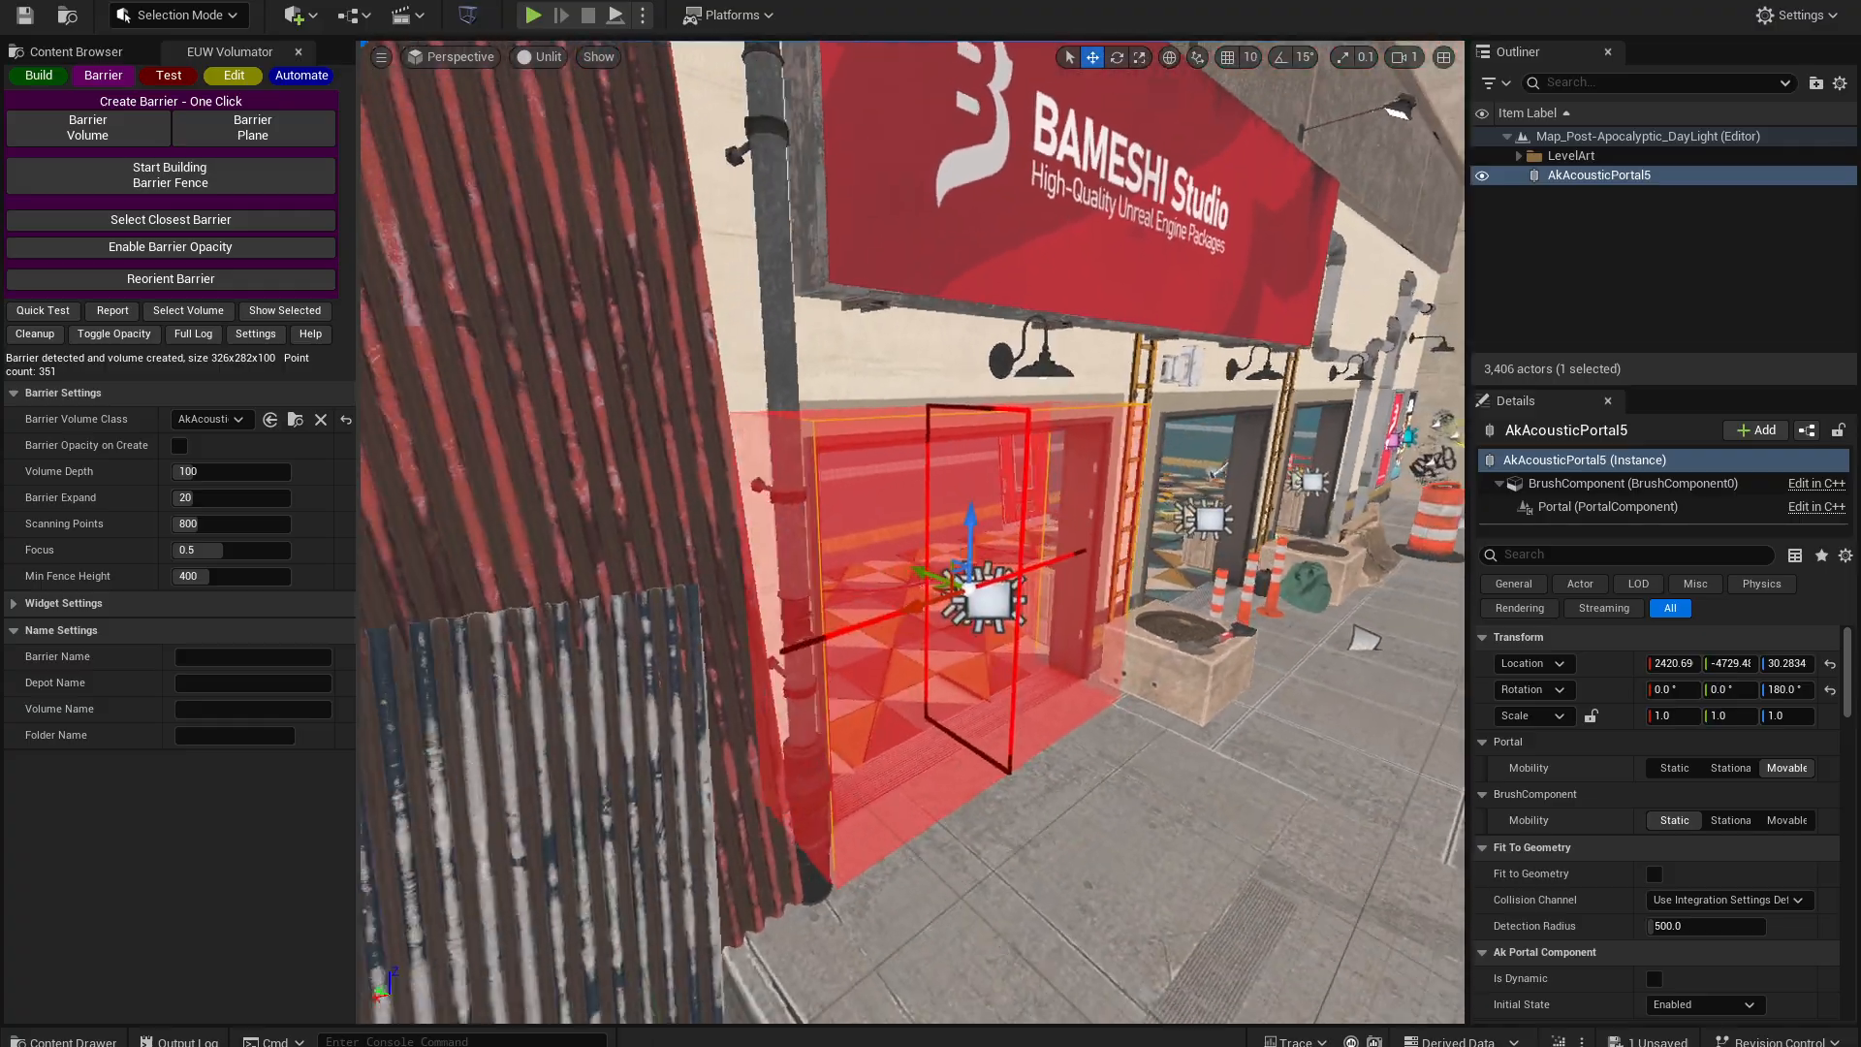
{"action": "right_click_drag", "start_coordinate": [911, 543], "coordinate": [1047, 547]}
{"action": "key", "text": "f"}
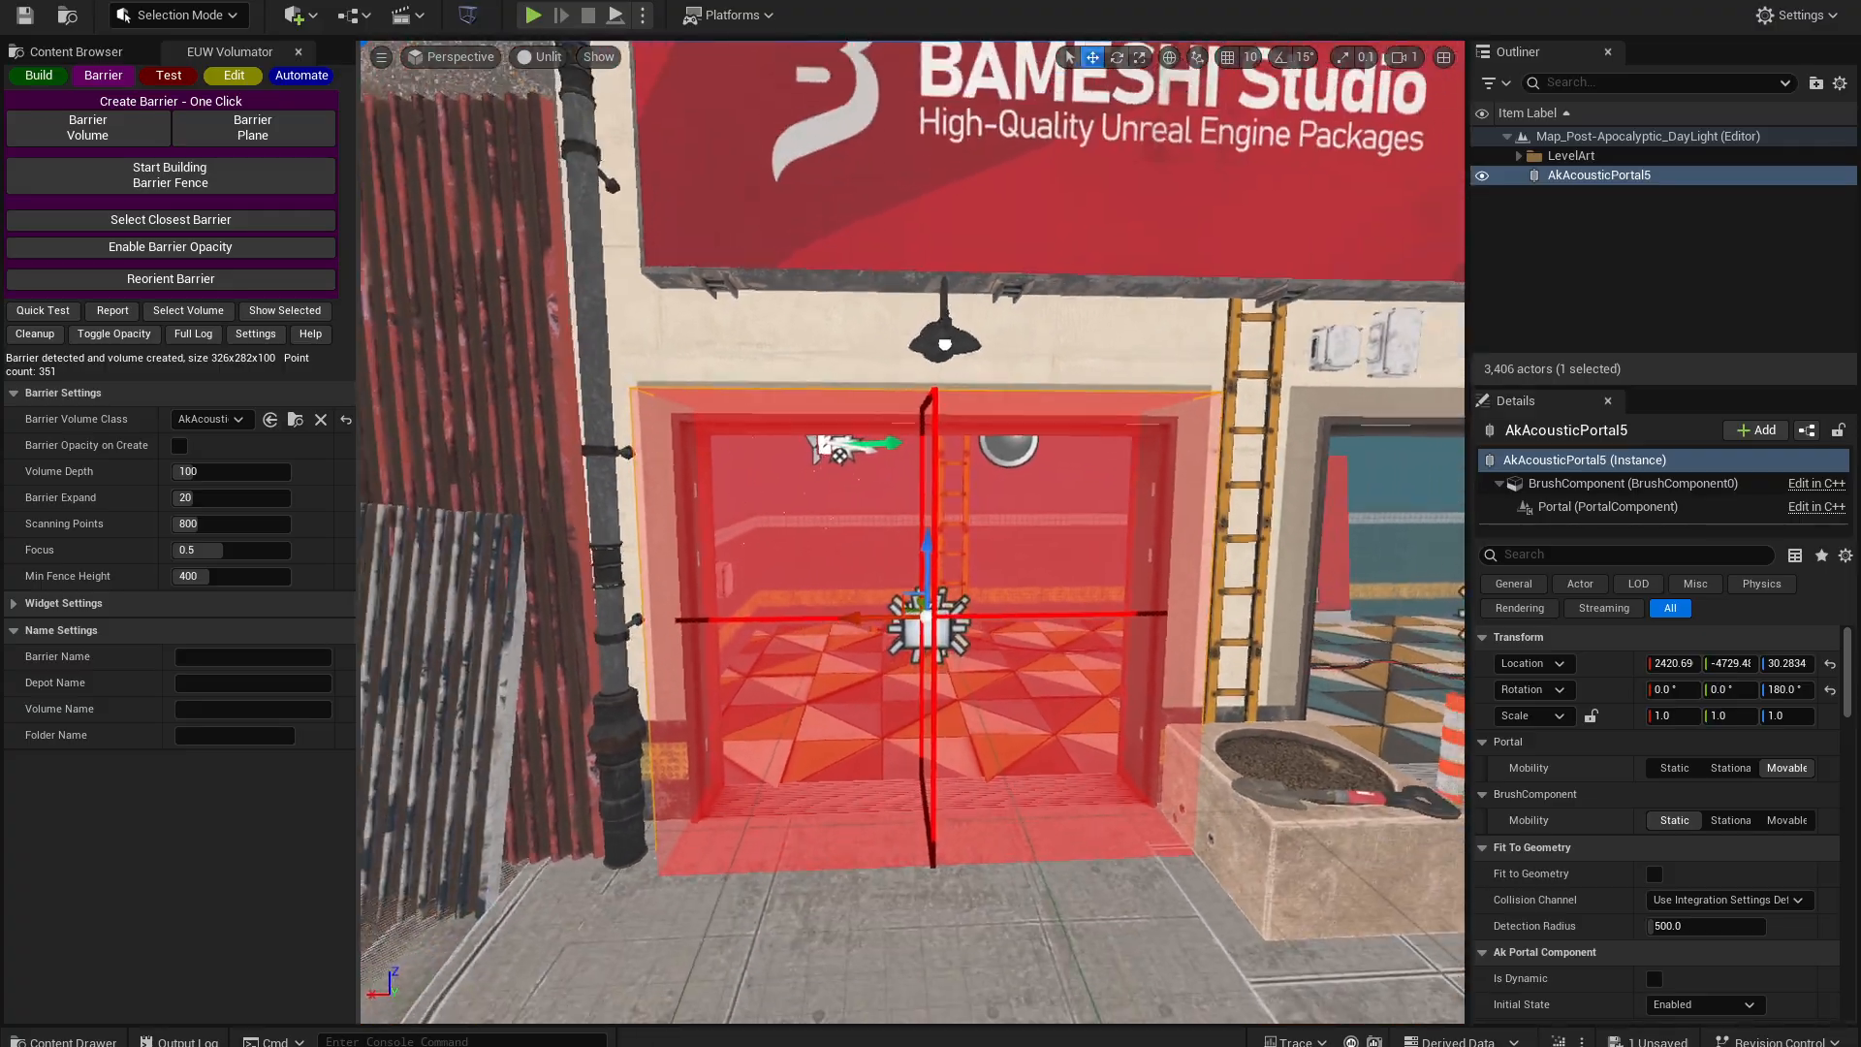
{"action": "right_click_drag", "start_coordinate": [911, 542], "coordinate": [859, 310]}
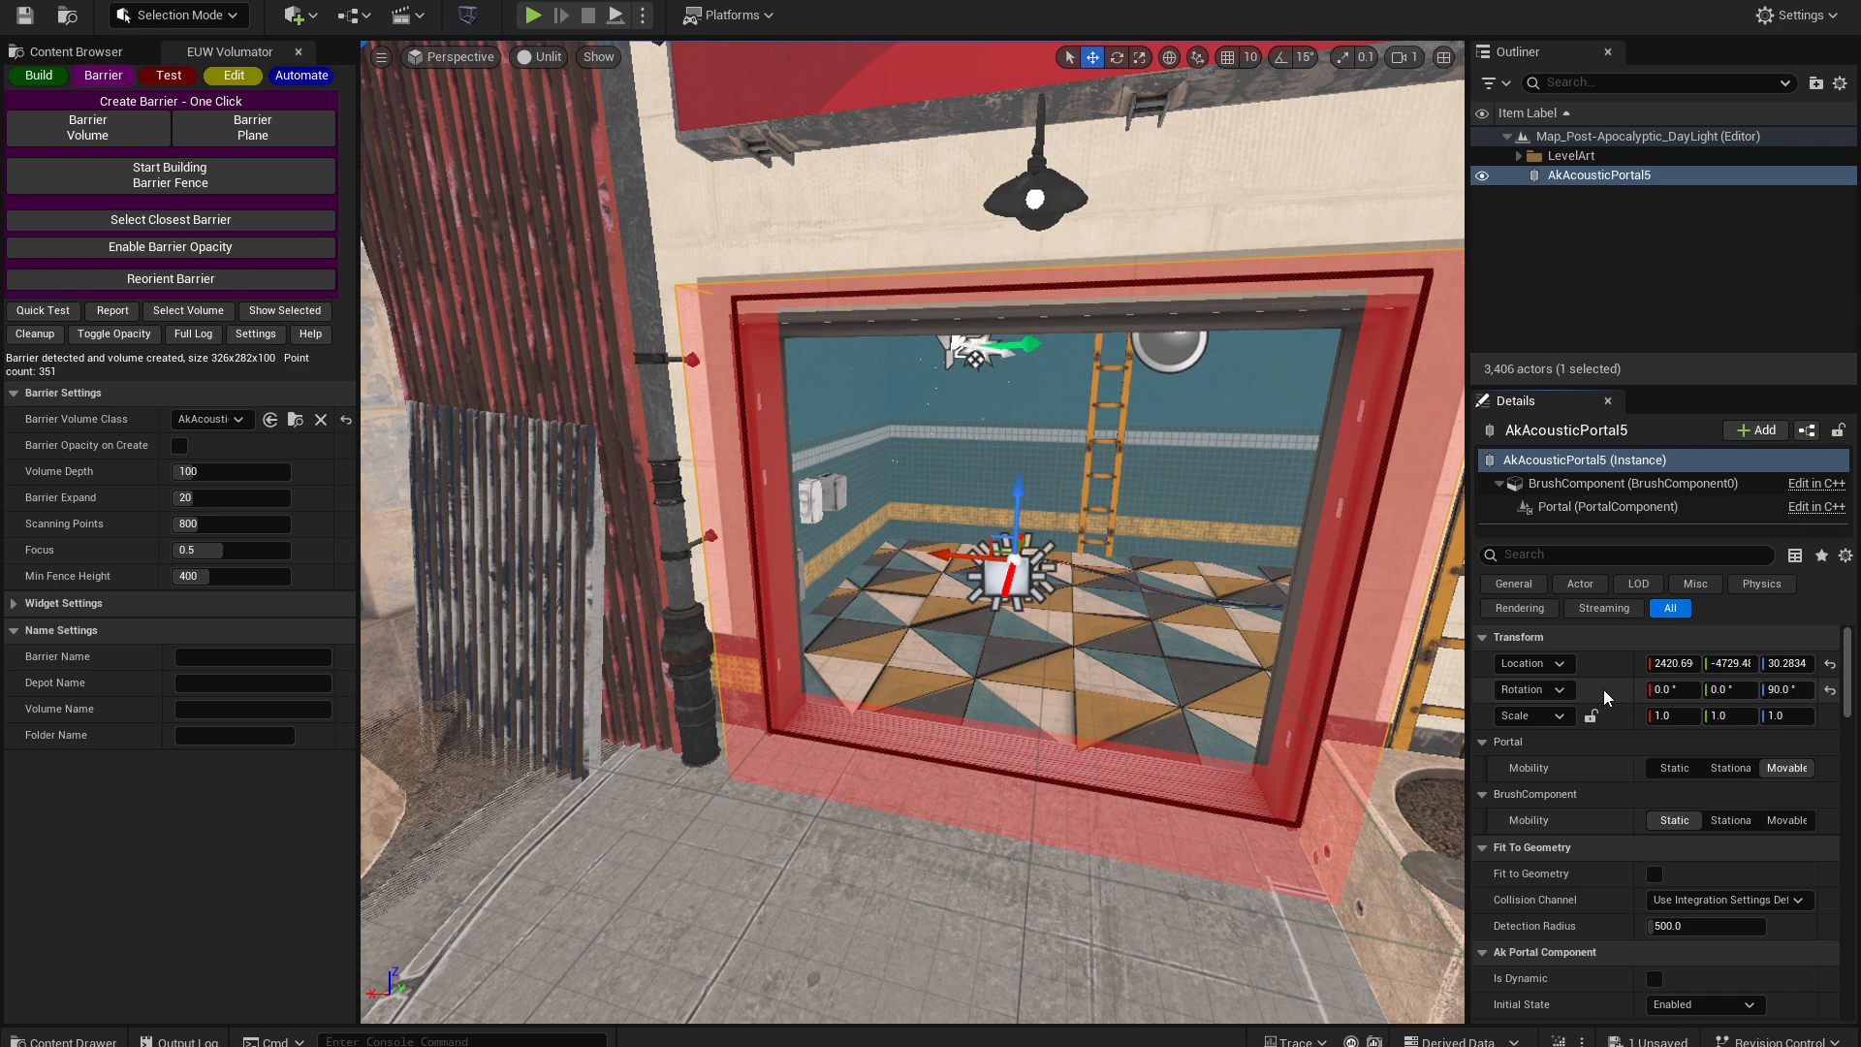
- Set the acoustic portal's X rotation to 10° and try to reorient the barrier
{"action": "left_click", "coordinate": [1660, 689]}
{"action": "type", "text": "1"}
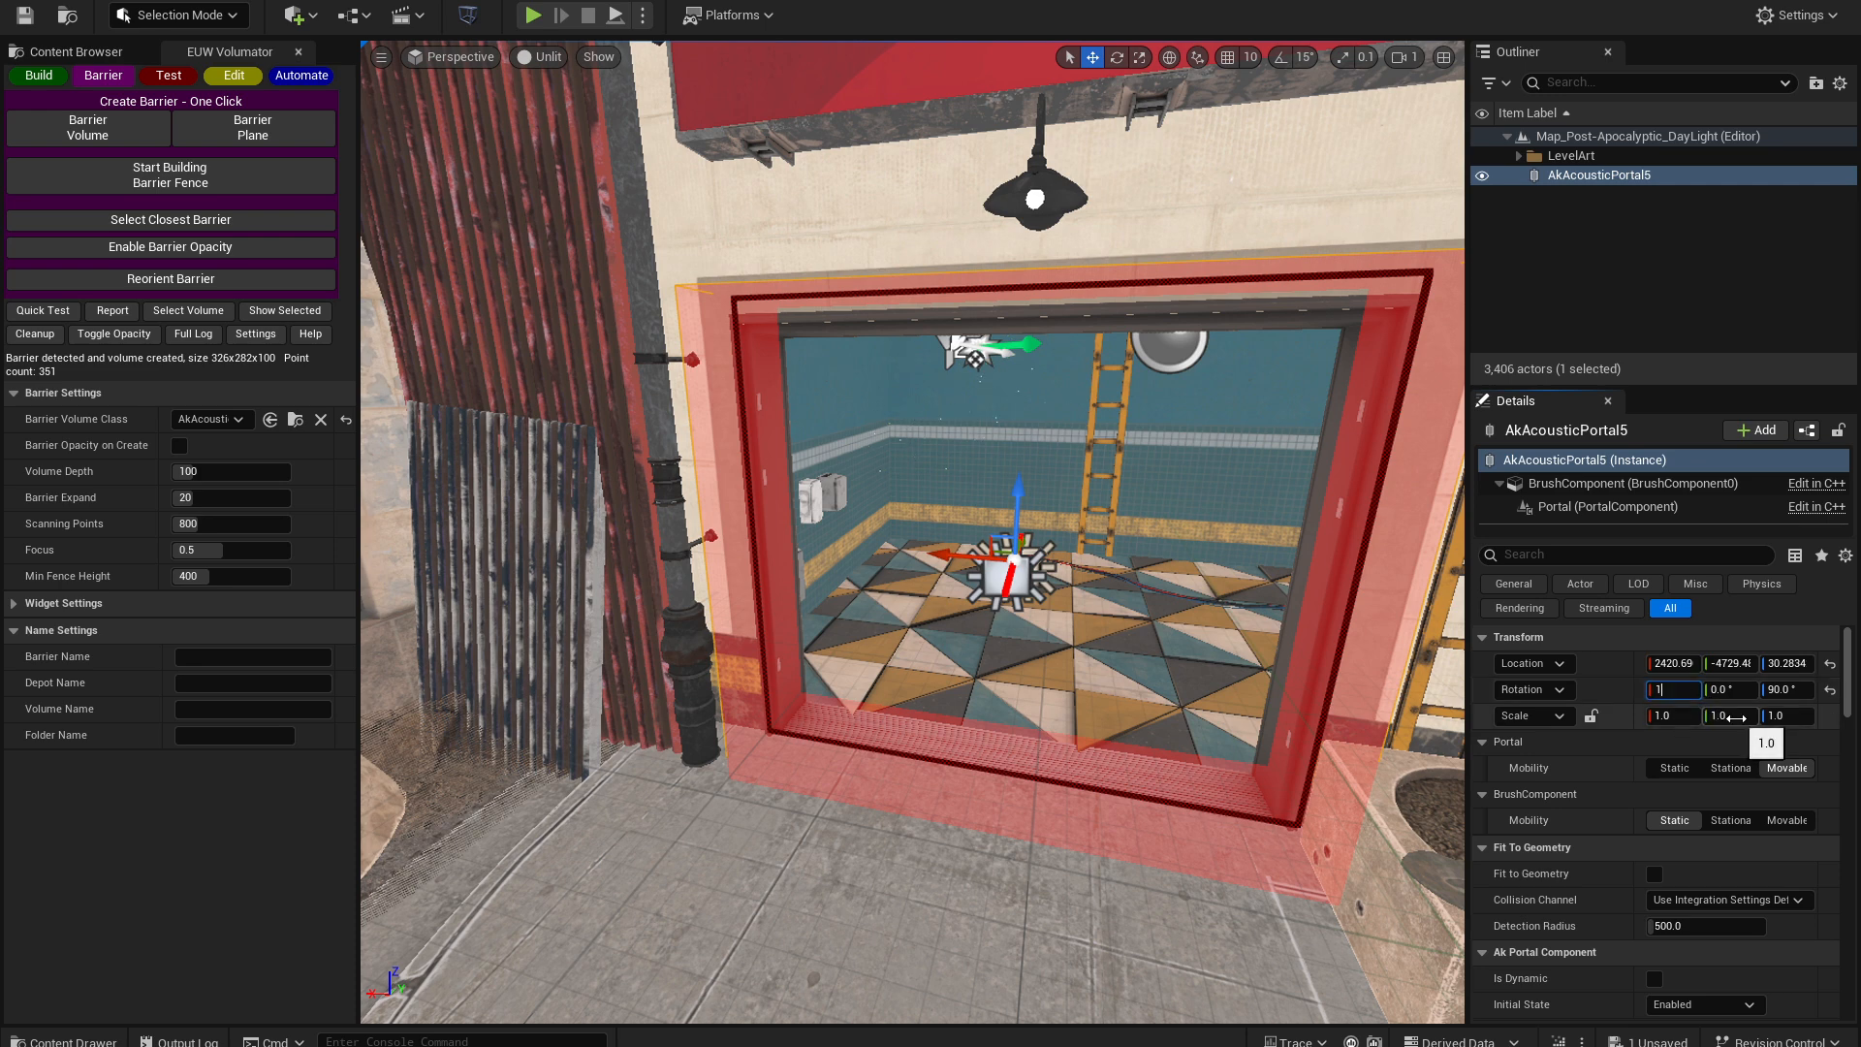
{"action": "type", "text": "0"}
{"action": "key", "text": "Return"}
{"action": "left_click", "coordinate": [177, 281]}
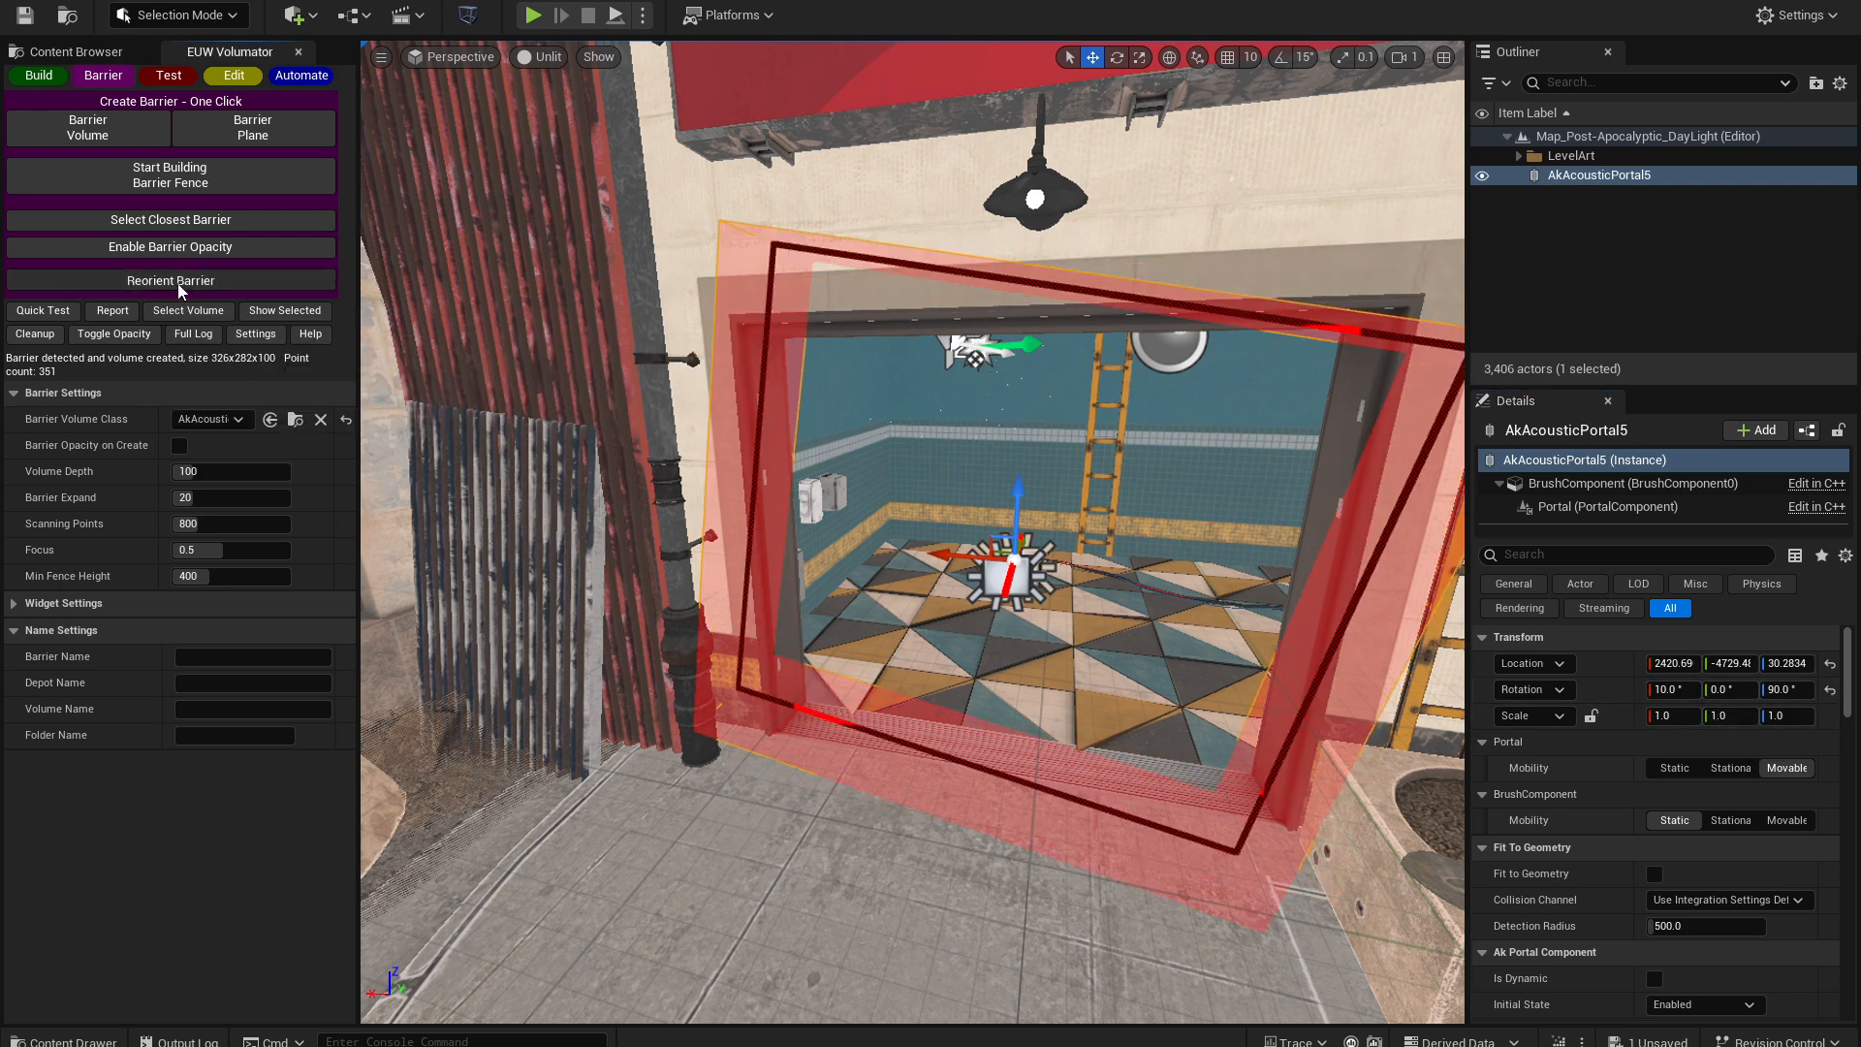
- Set the acoustic portal's X rotation back to 0°
{"action": "left_click", "coordinate": [1678, 689]}
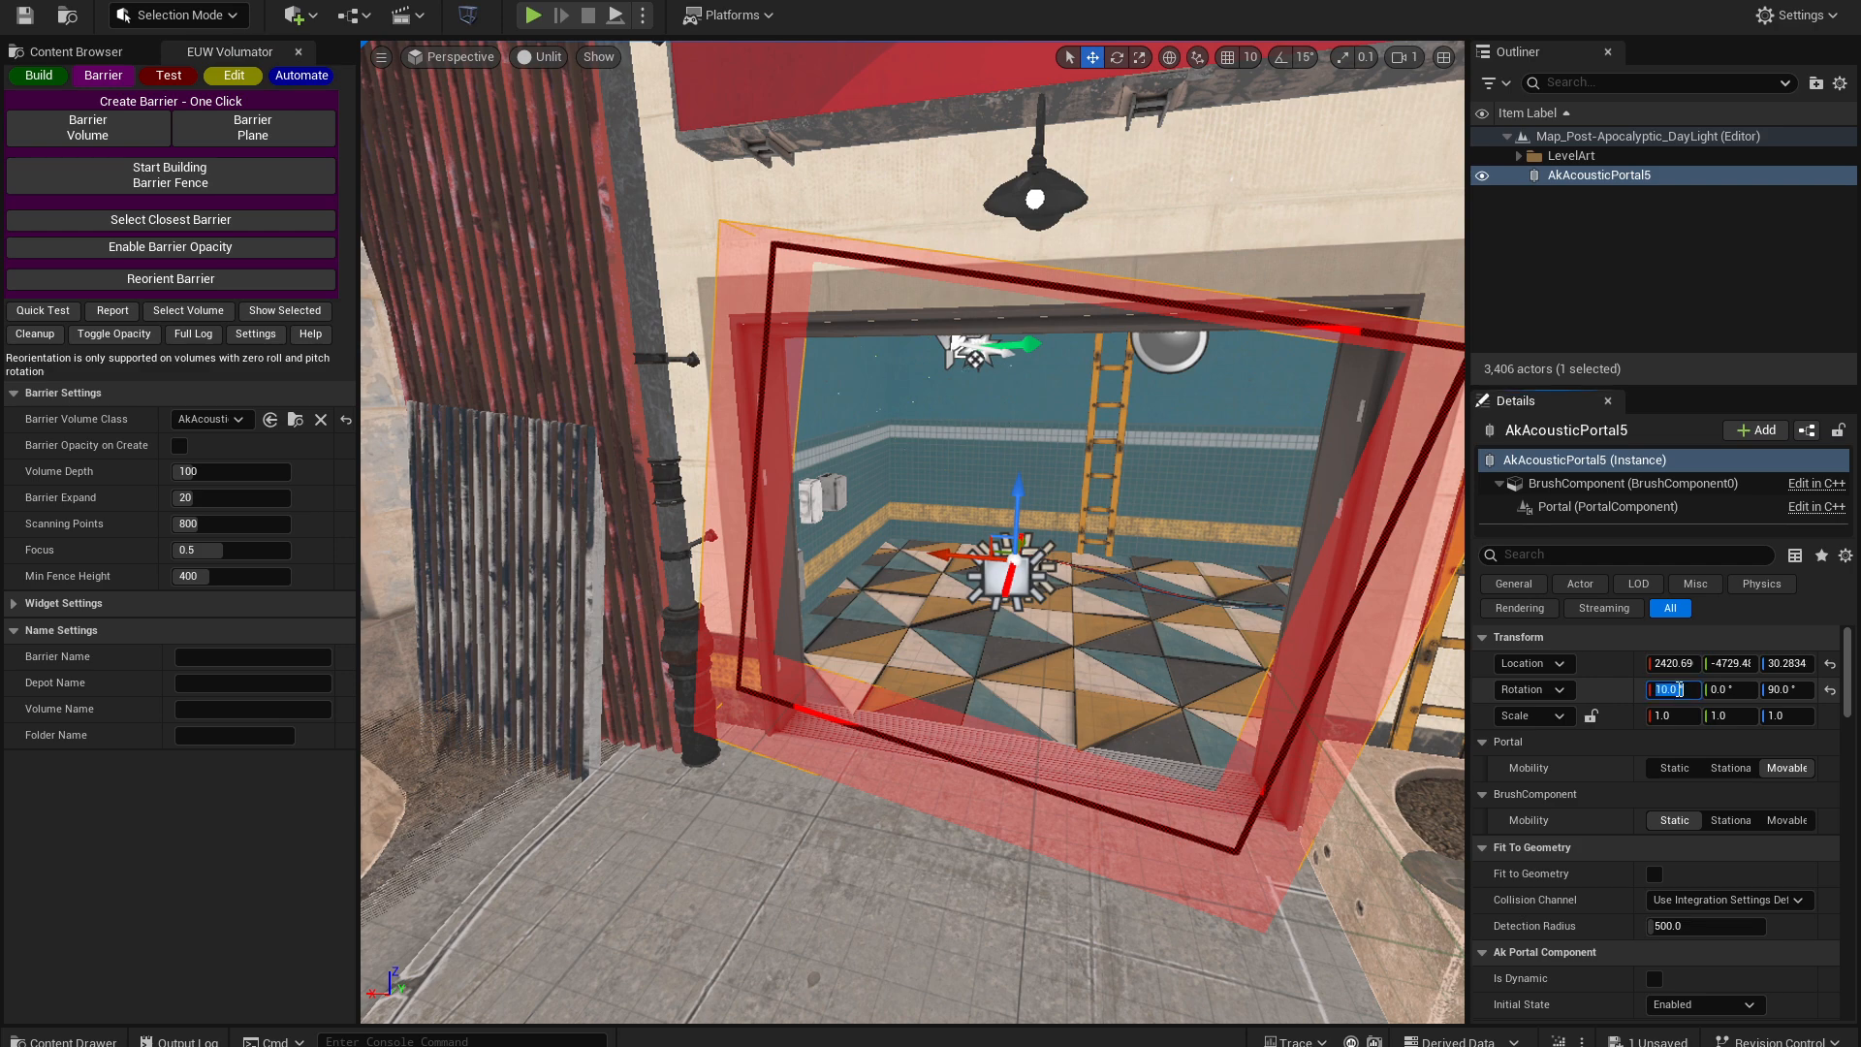
{"action": "type", "text": "0"}
{"action": "key", "text": "Return"}
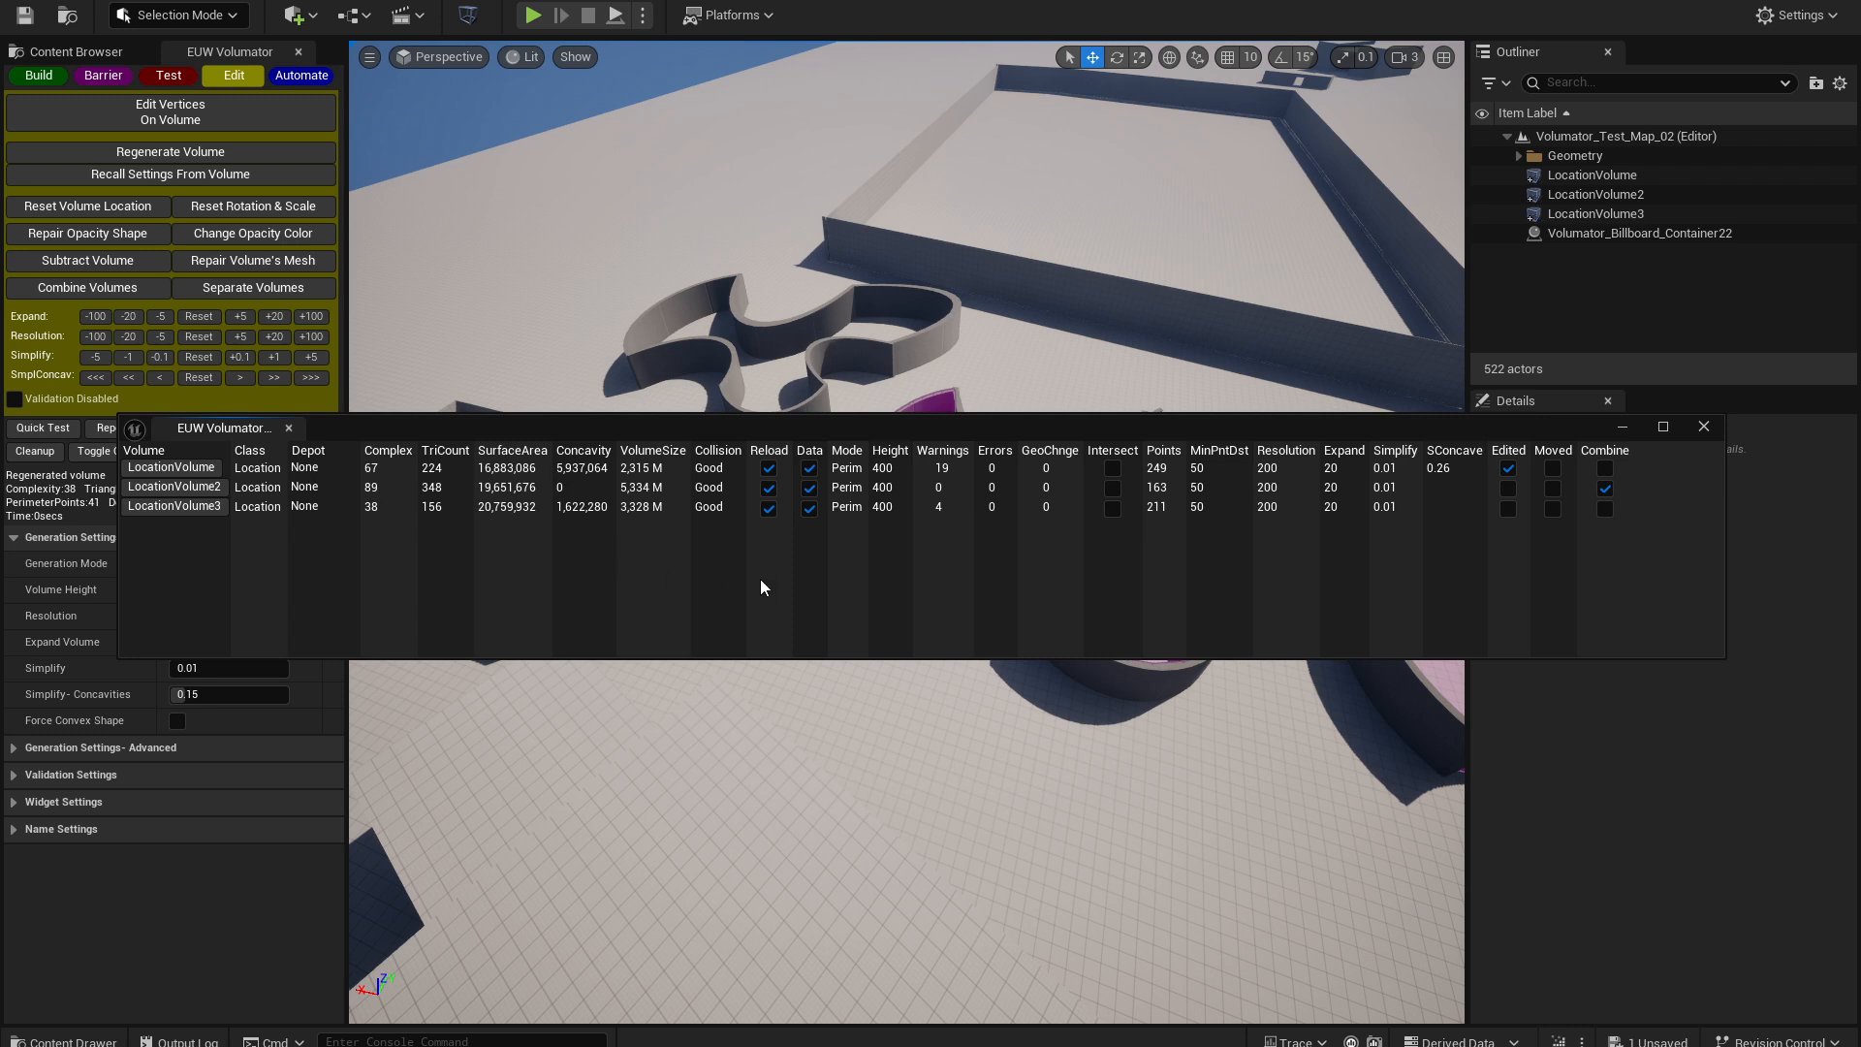
- Move the volume report window lower to uncover the location volumes in the scene
{"action": "left_click_drag", "start_coordinate": [697, 453], "coordinate": [690, 532]}
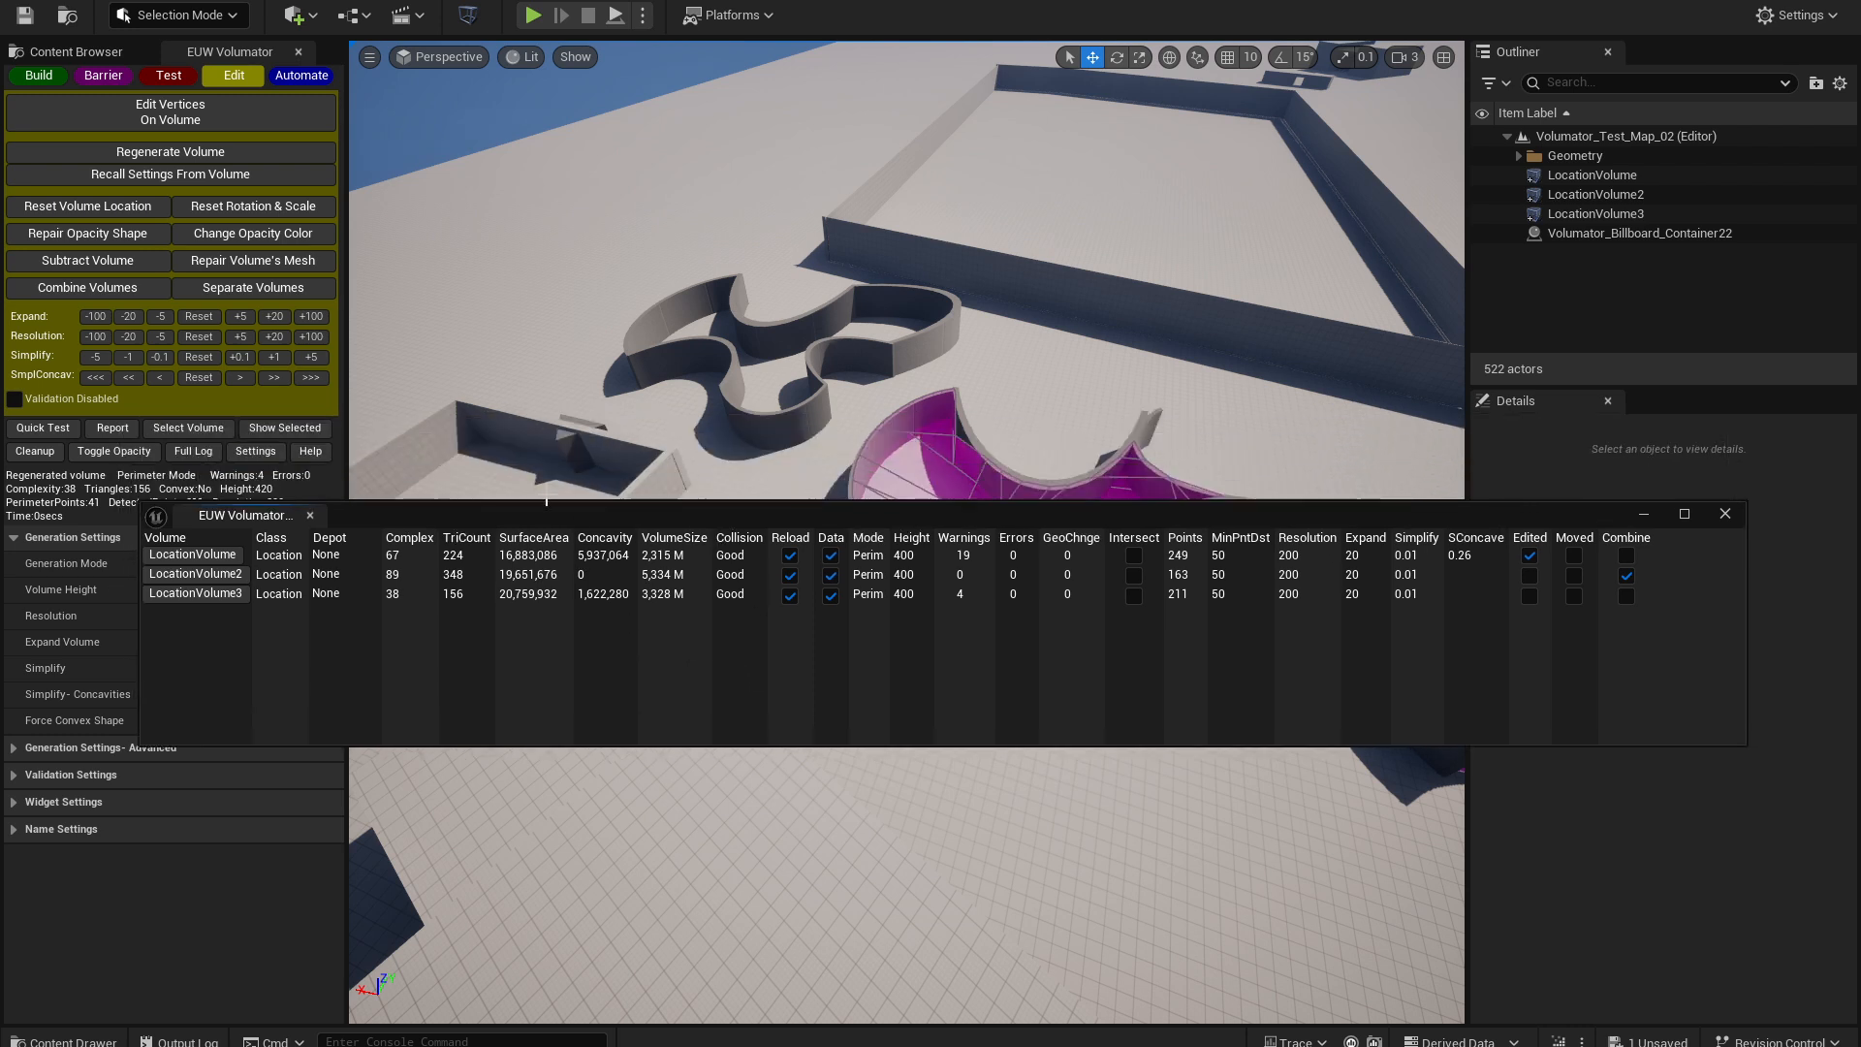